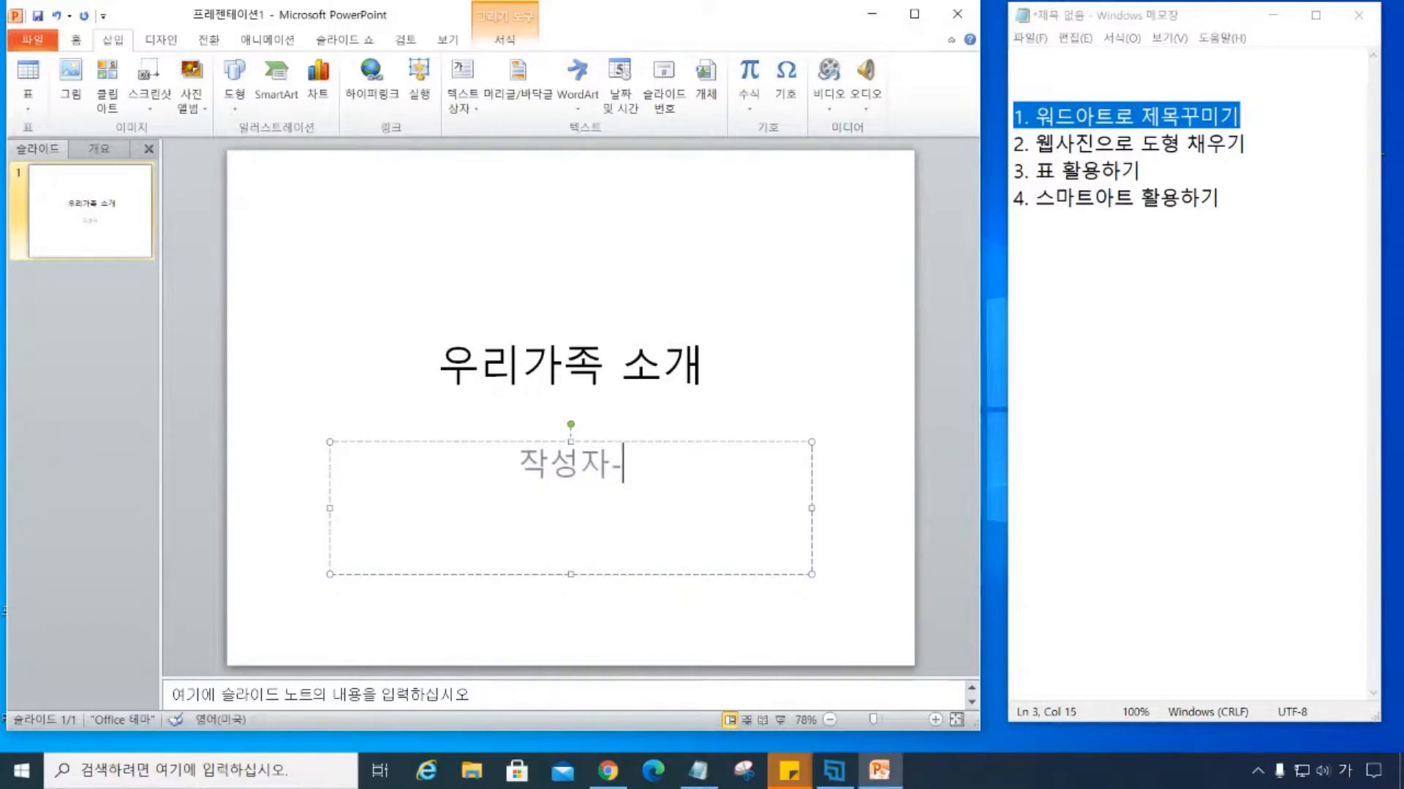
Complete the subtitle after "작성자-" with the author's name.
text(신짱ㅅ)
key(BackSpace)
text(구)
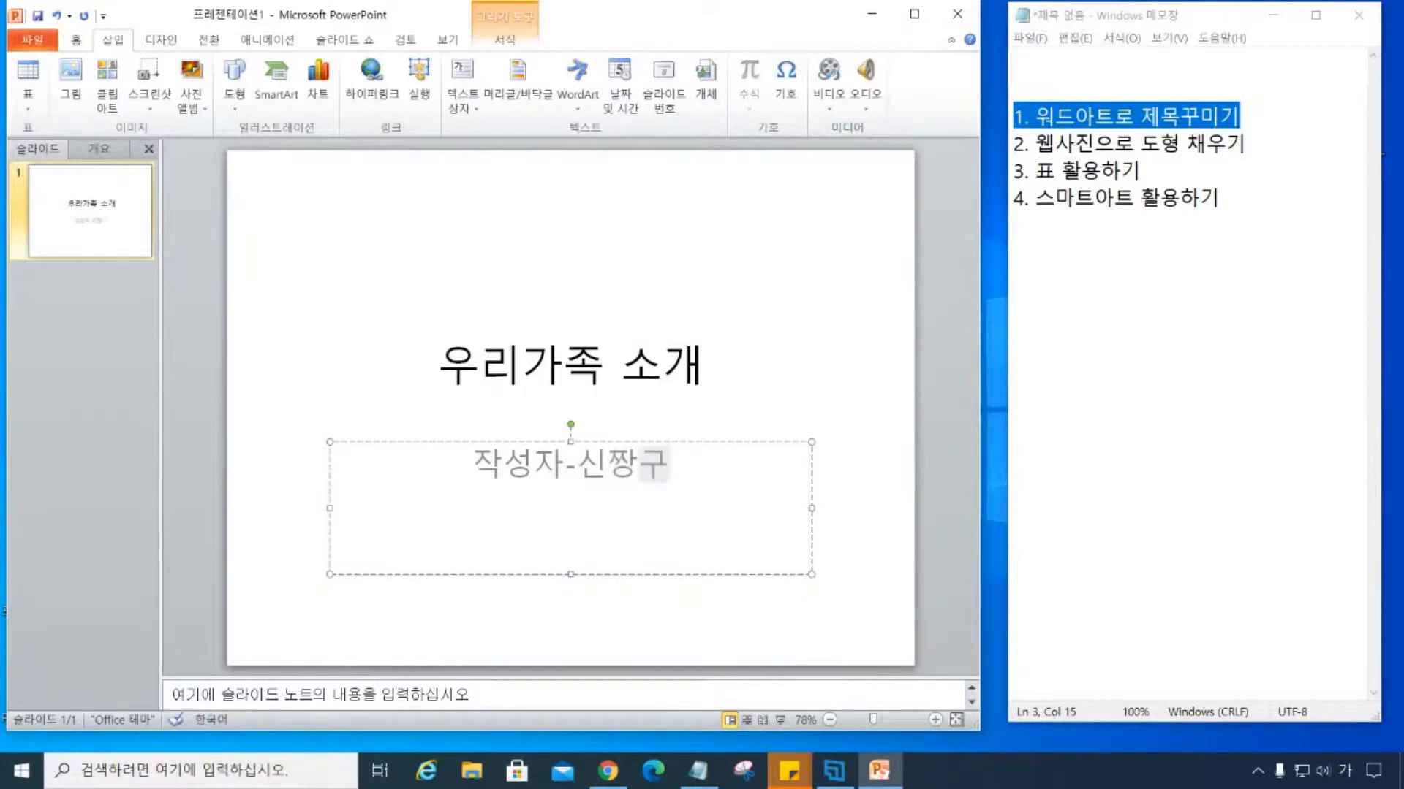
click(864, 469)
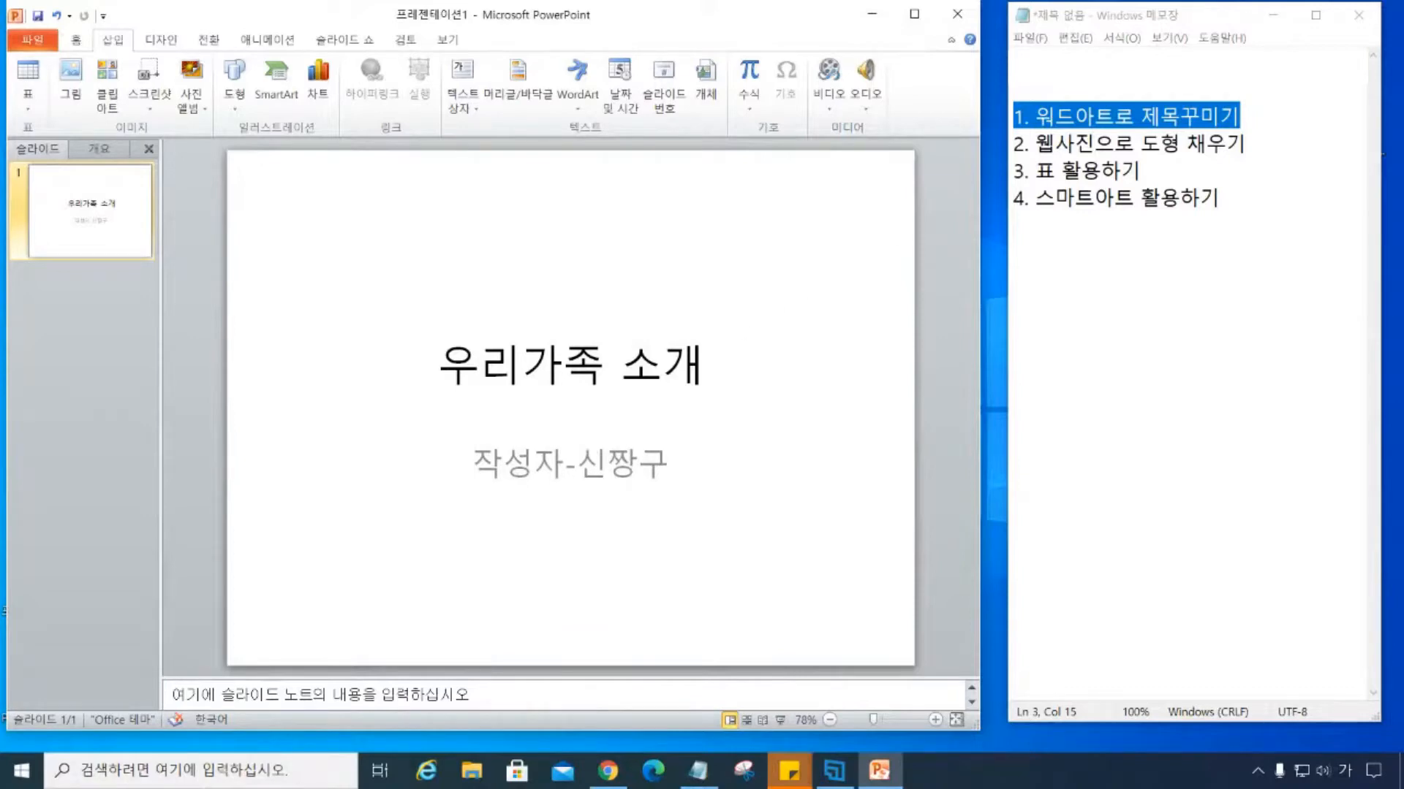
Apply the WordArt style "그라데이션 채우기 - 자주, 강조 4, 반사" to the title text "우리가족 소개".
drag(439, 364, 718, 363)
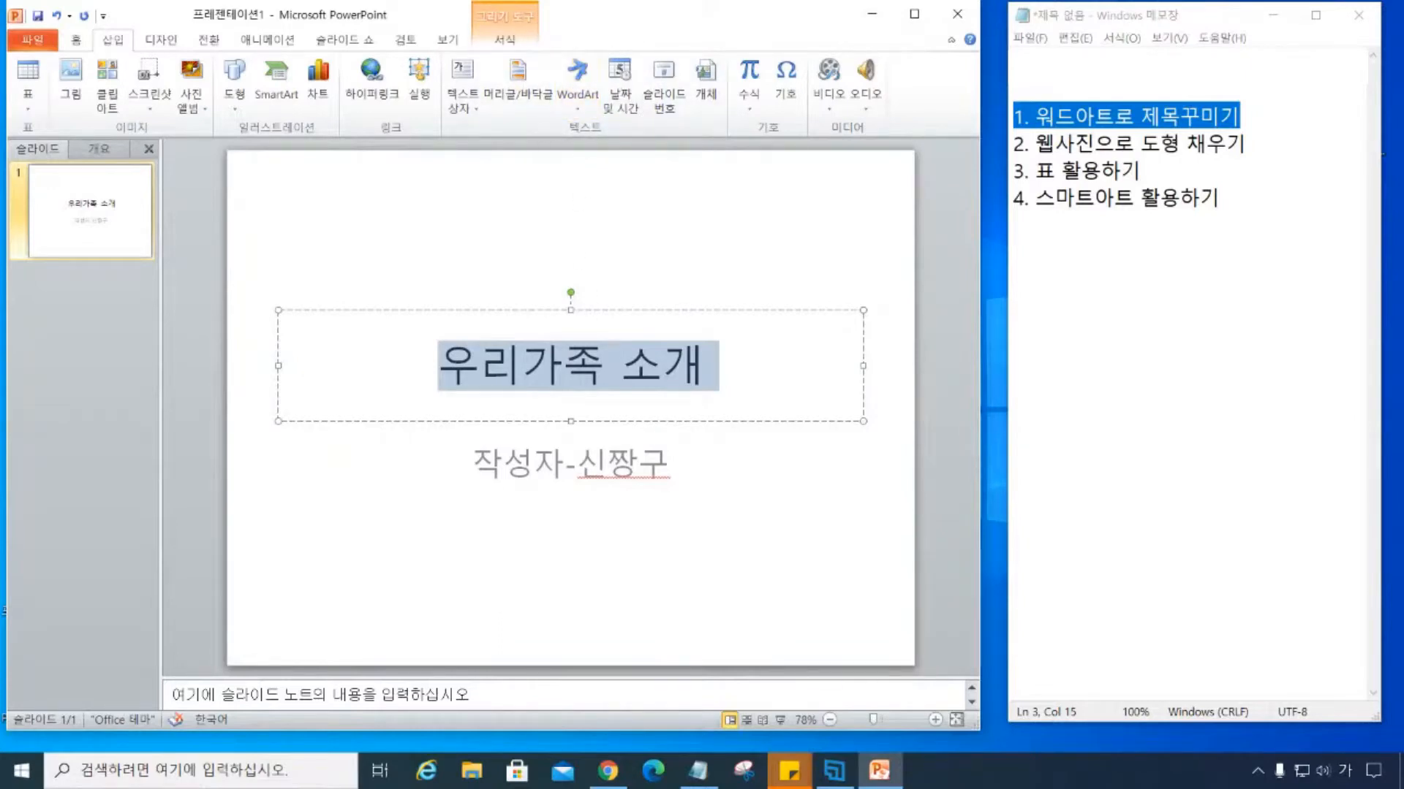
click(514, 39)
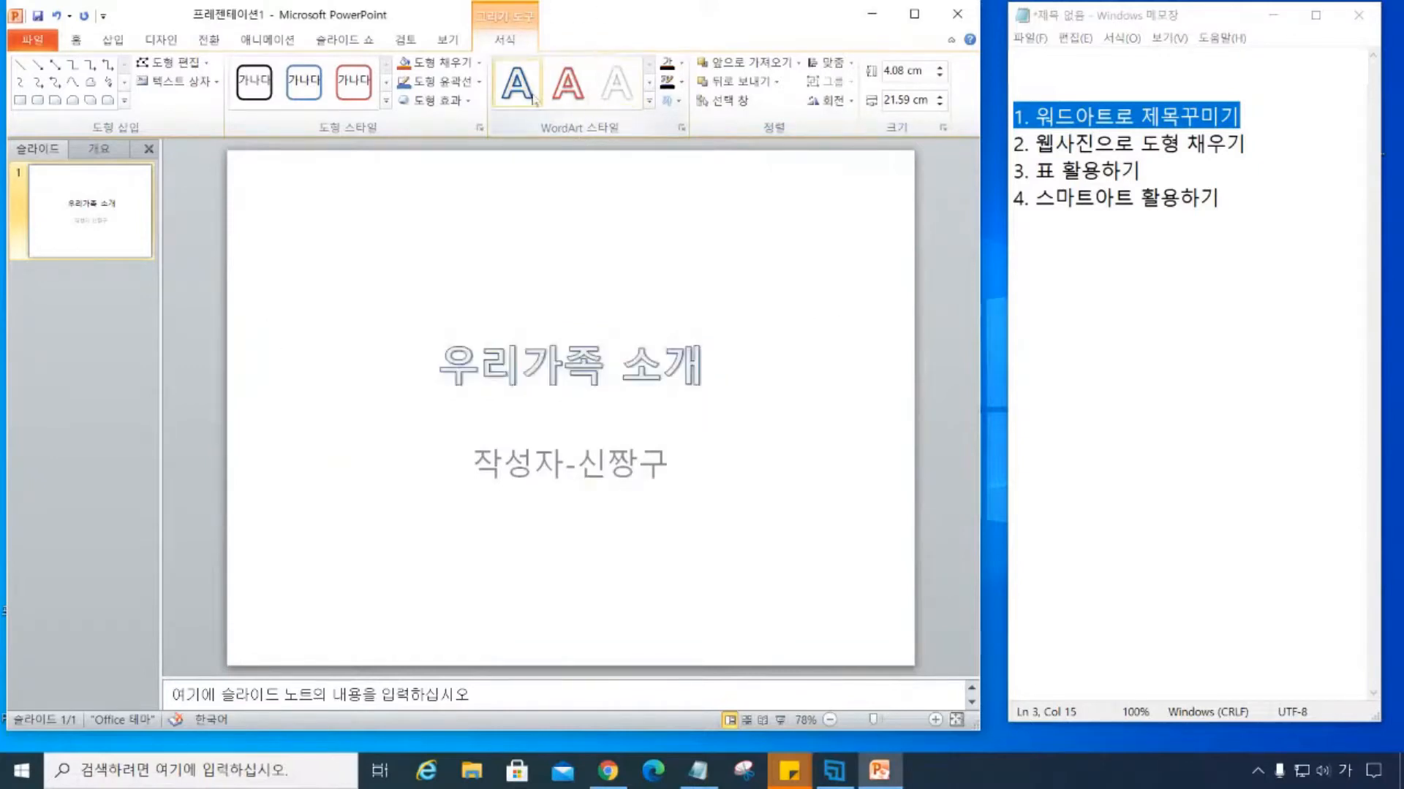
click(648, 102)
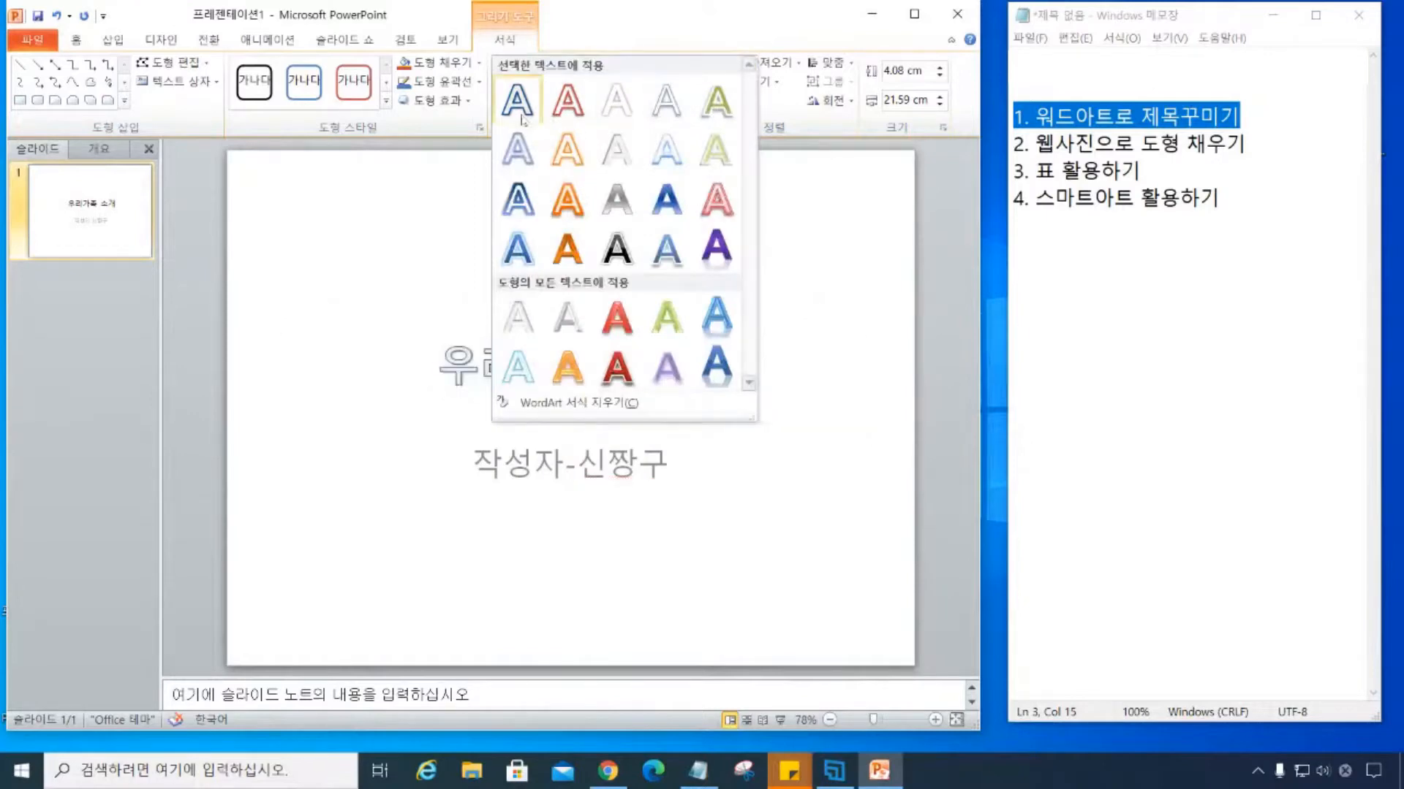
click(717, 250)
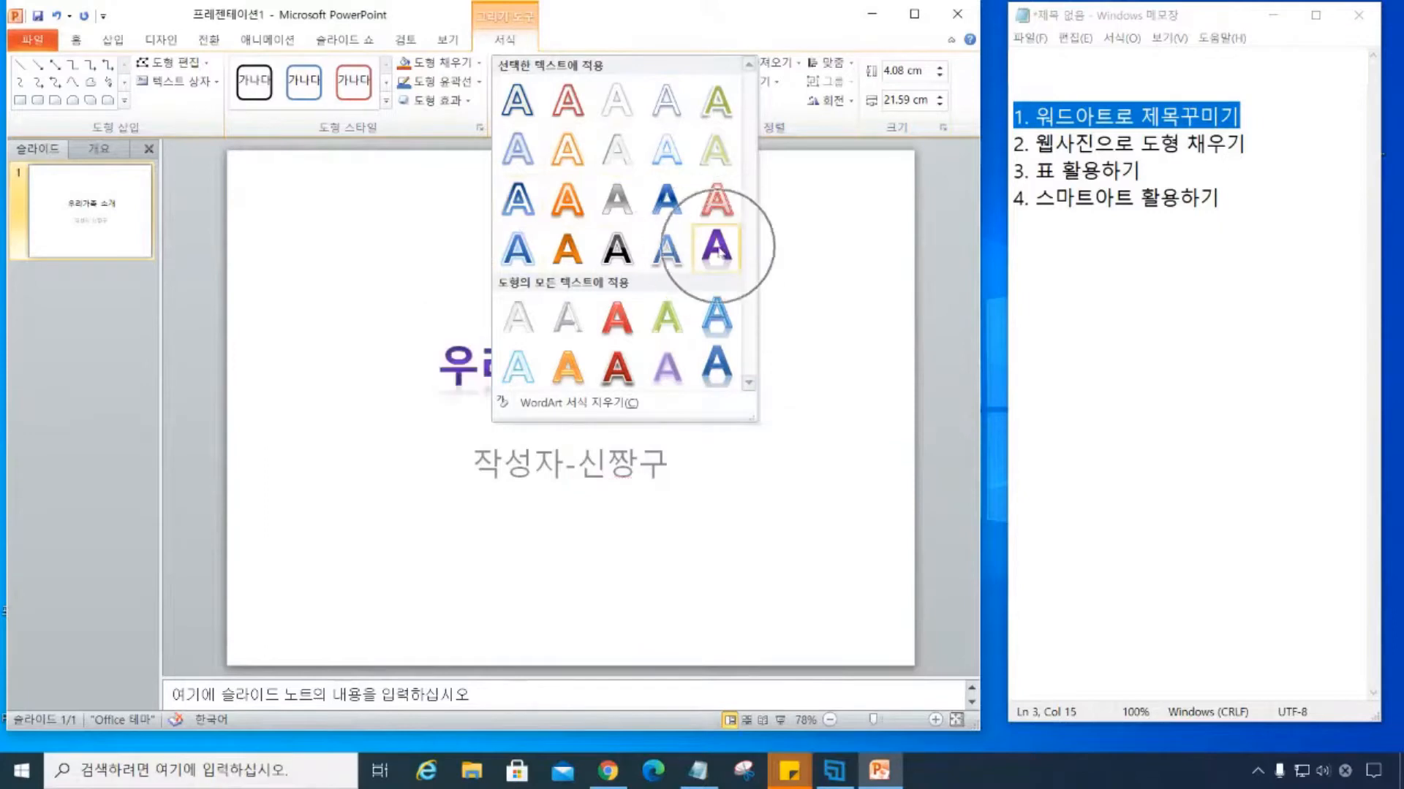
click(716, 250)
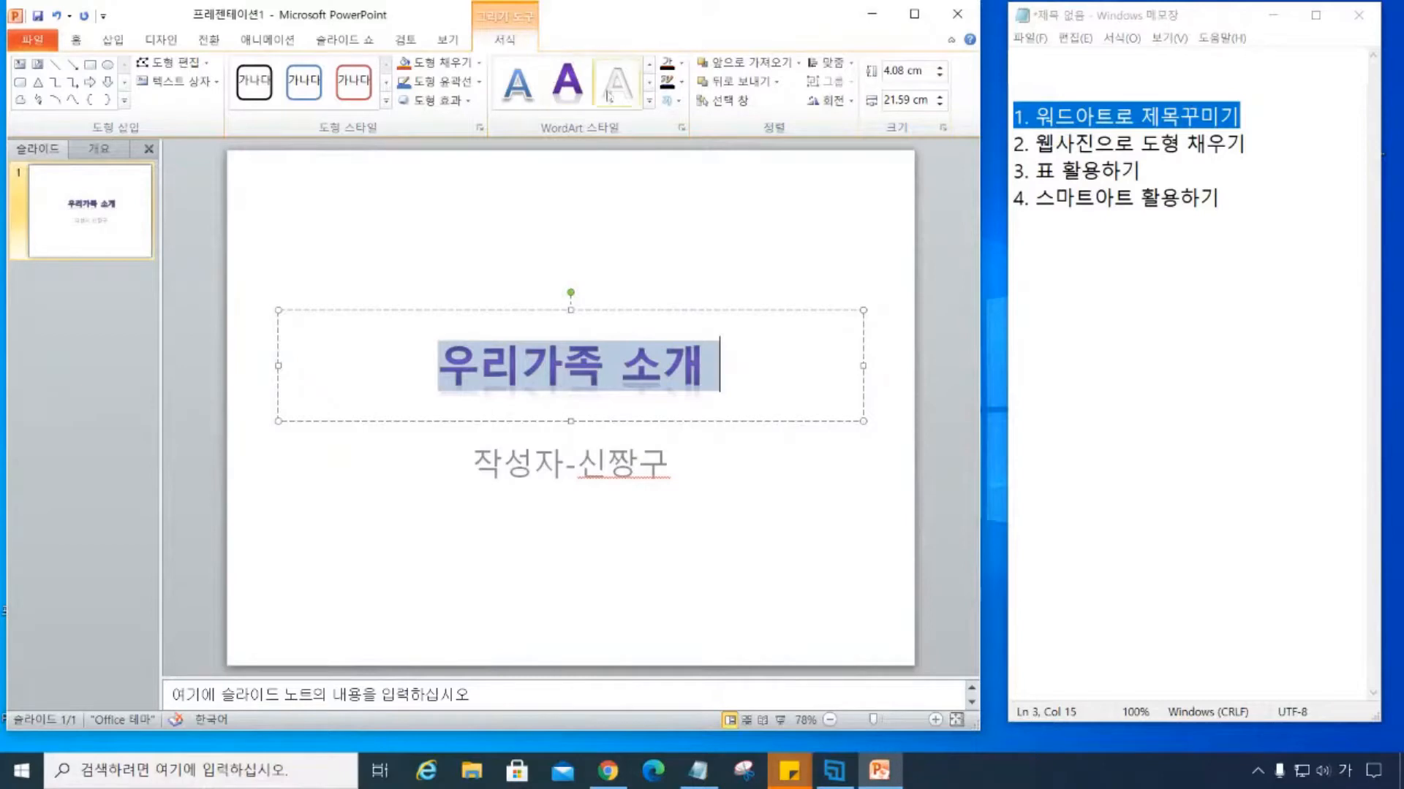
click(568, 106)
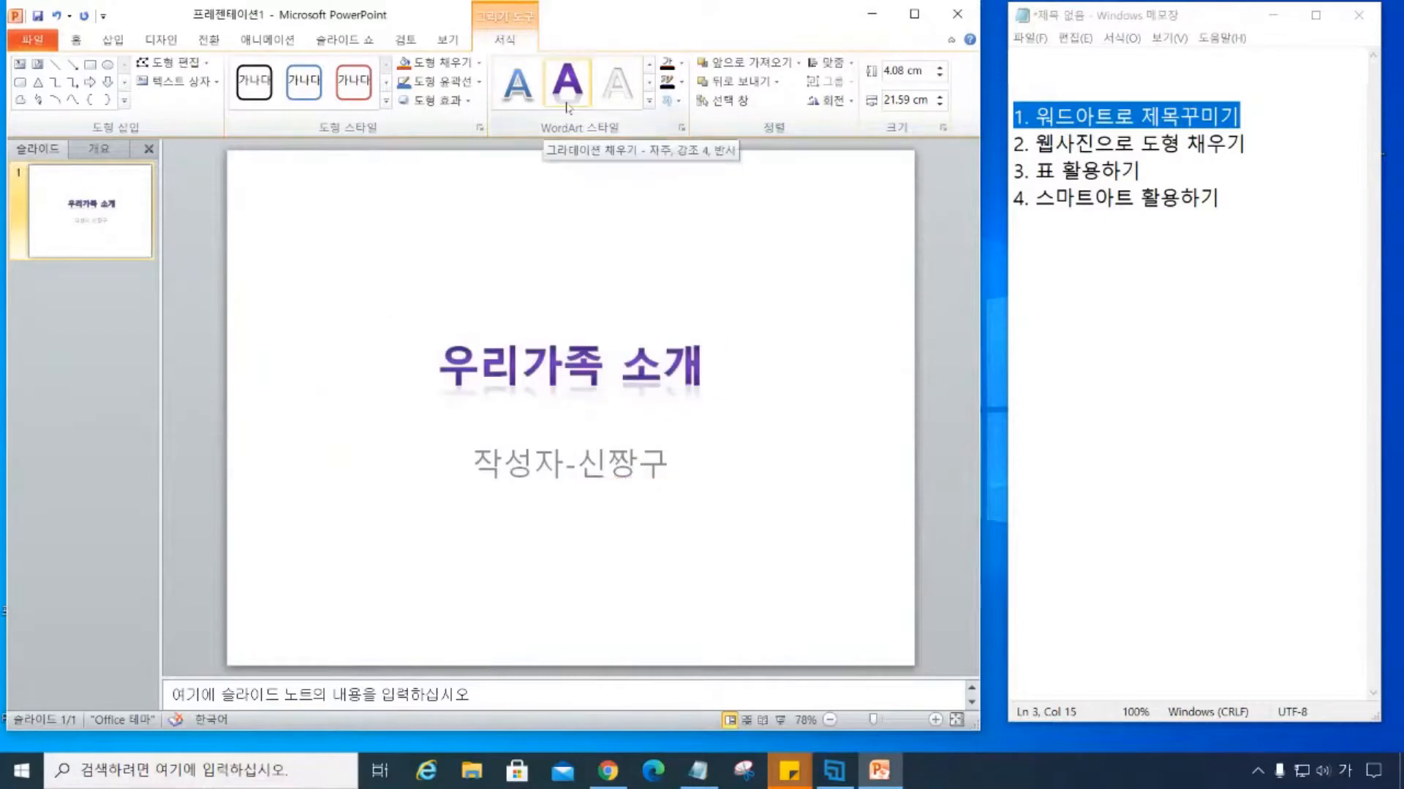
key(ctrl)
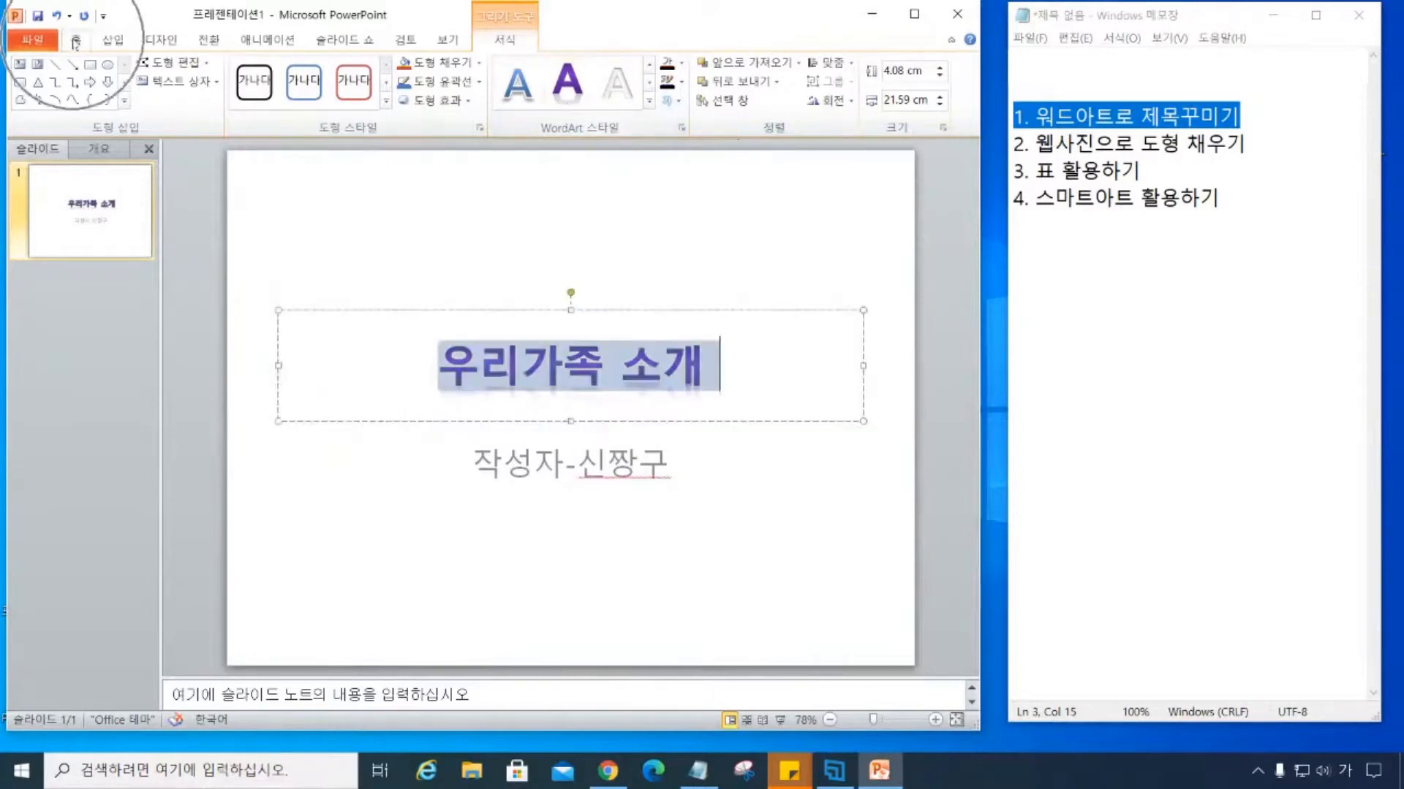
Set the title text's font size to 48.
click(75, 41)
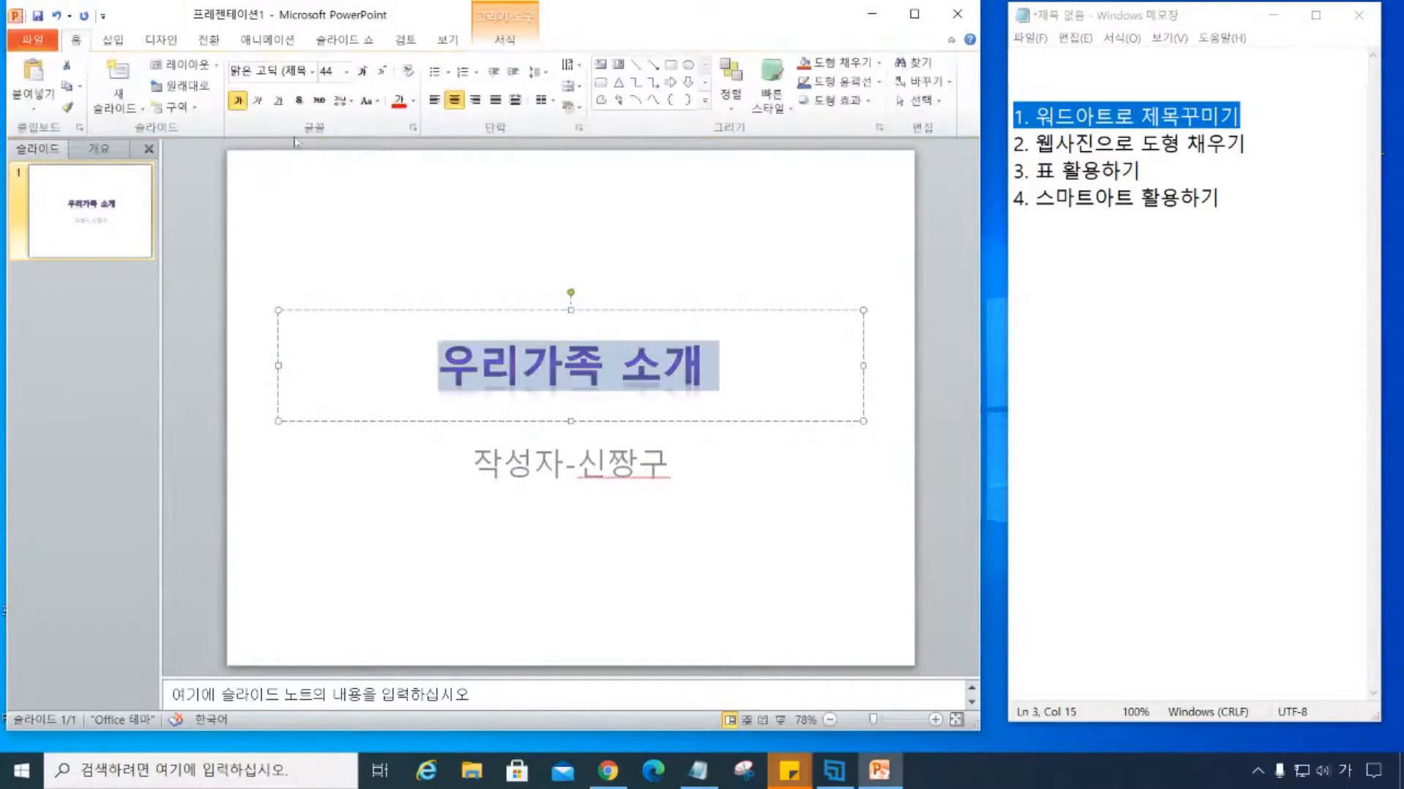
click(347, 71)
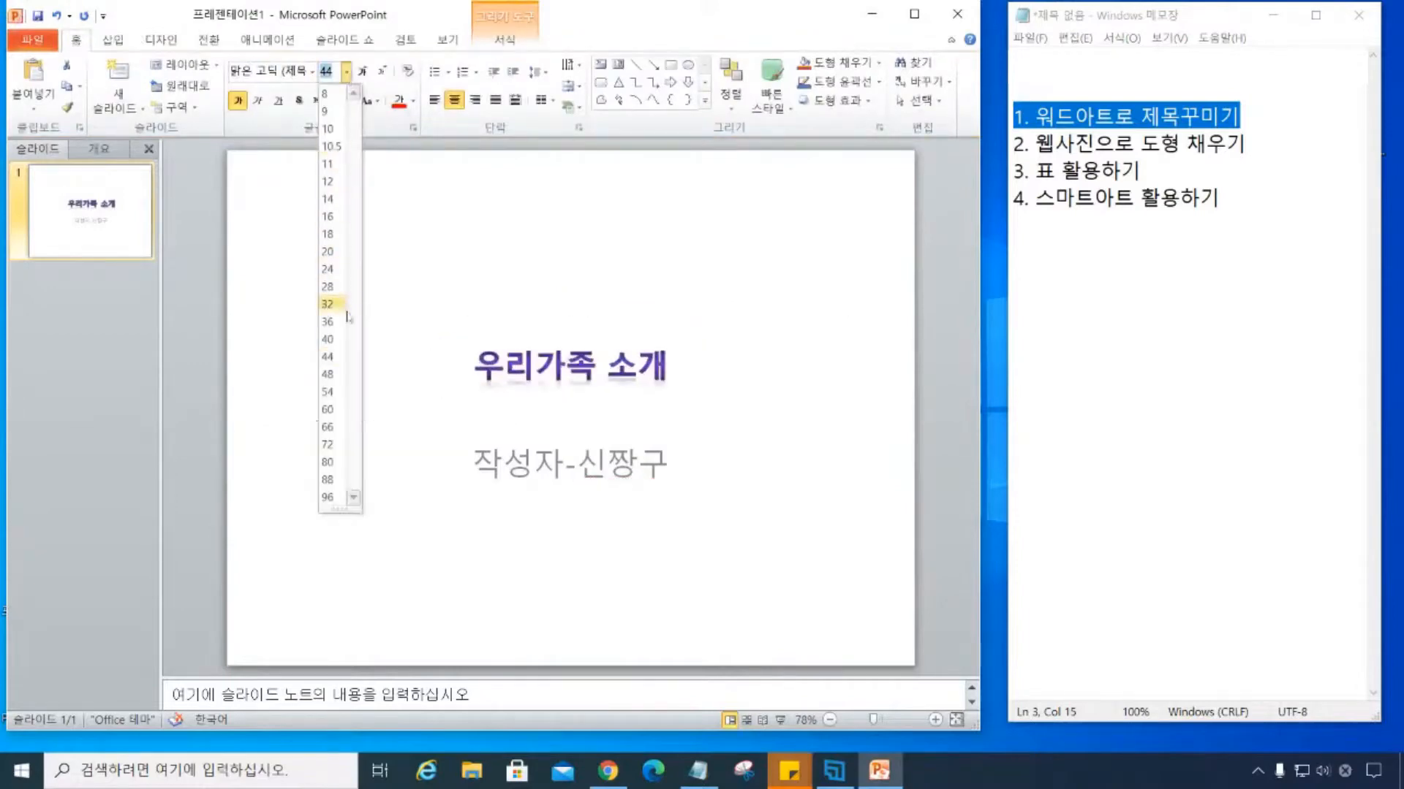
click(327, 375)
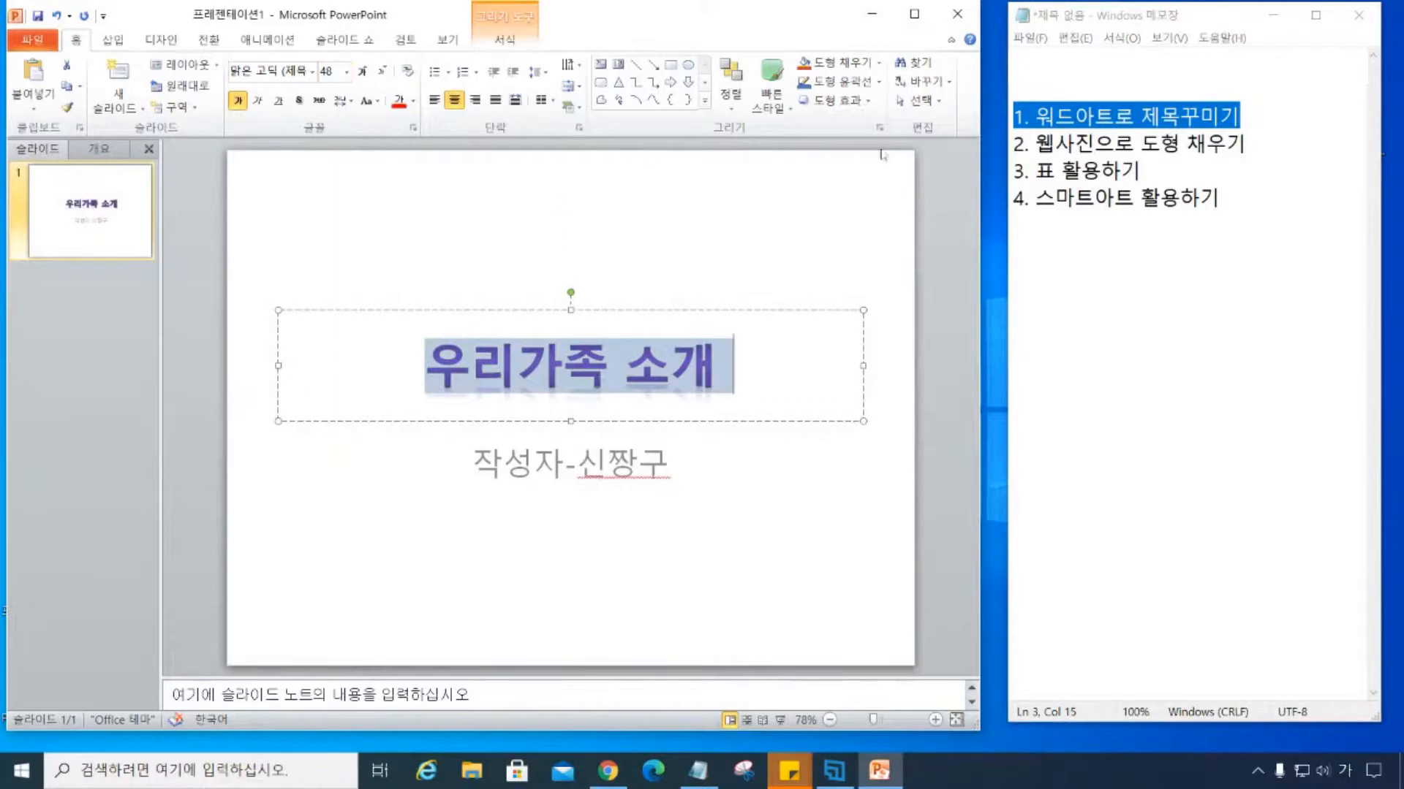
In the Notepad notes, add the line "-> 제목글상자-내용입력" beneath item 1, "워드아트로 제목꾸미기".
click(1242, 116)
key(Return)
text(-> 네)
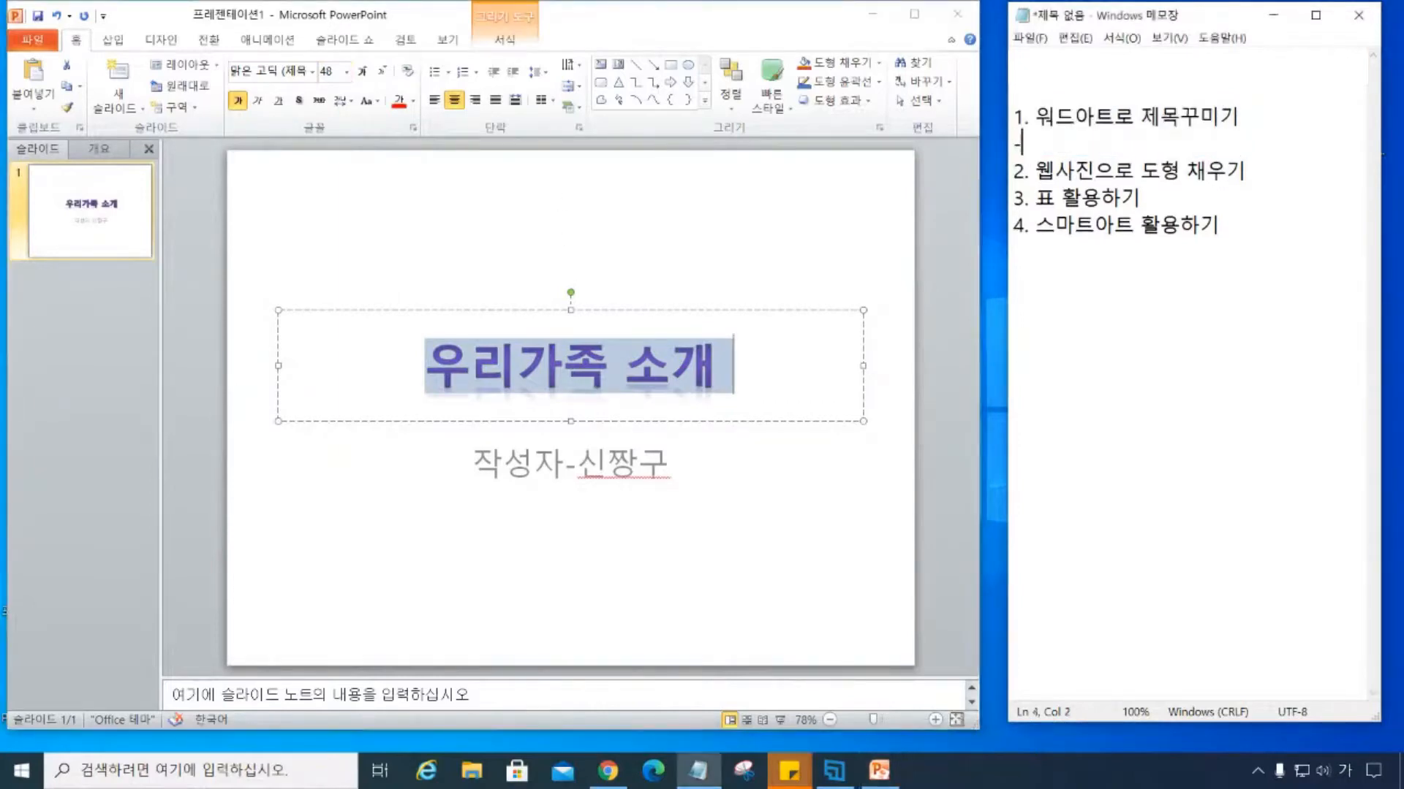
key(BackSpace)
key(BackSpace)
text(제목글상자에 )
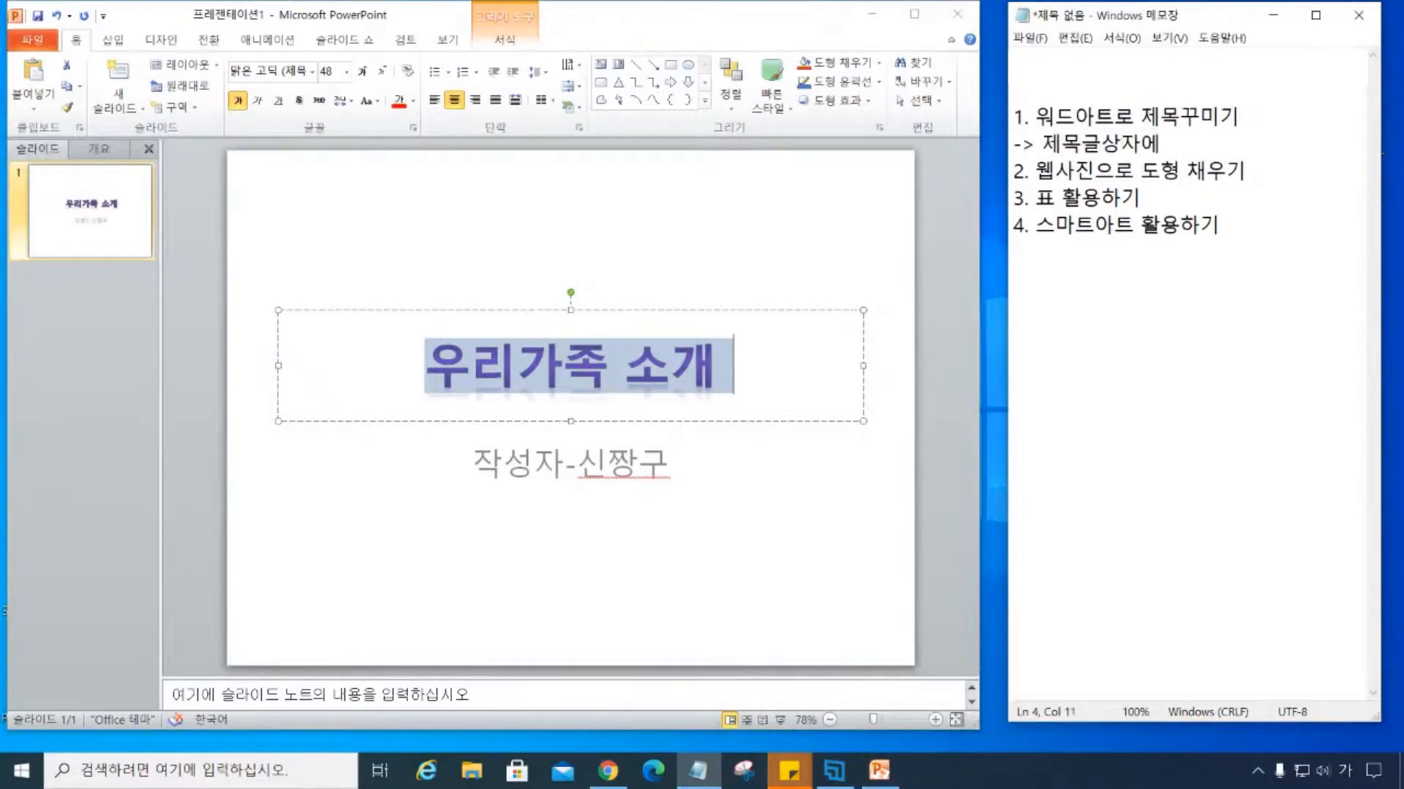
text(입력)
key(BackSpace)
key(BackSpace)
key(BackSpace)
key(BackSpace)
key(BackSpace)
key(BackSpace)
text(-내용입려ㄱ)
key(Return)
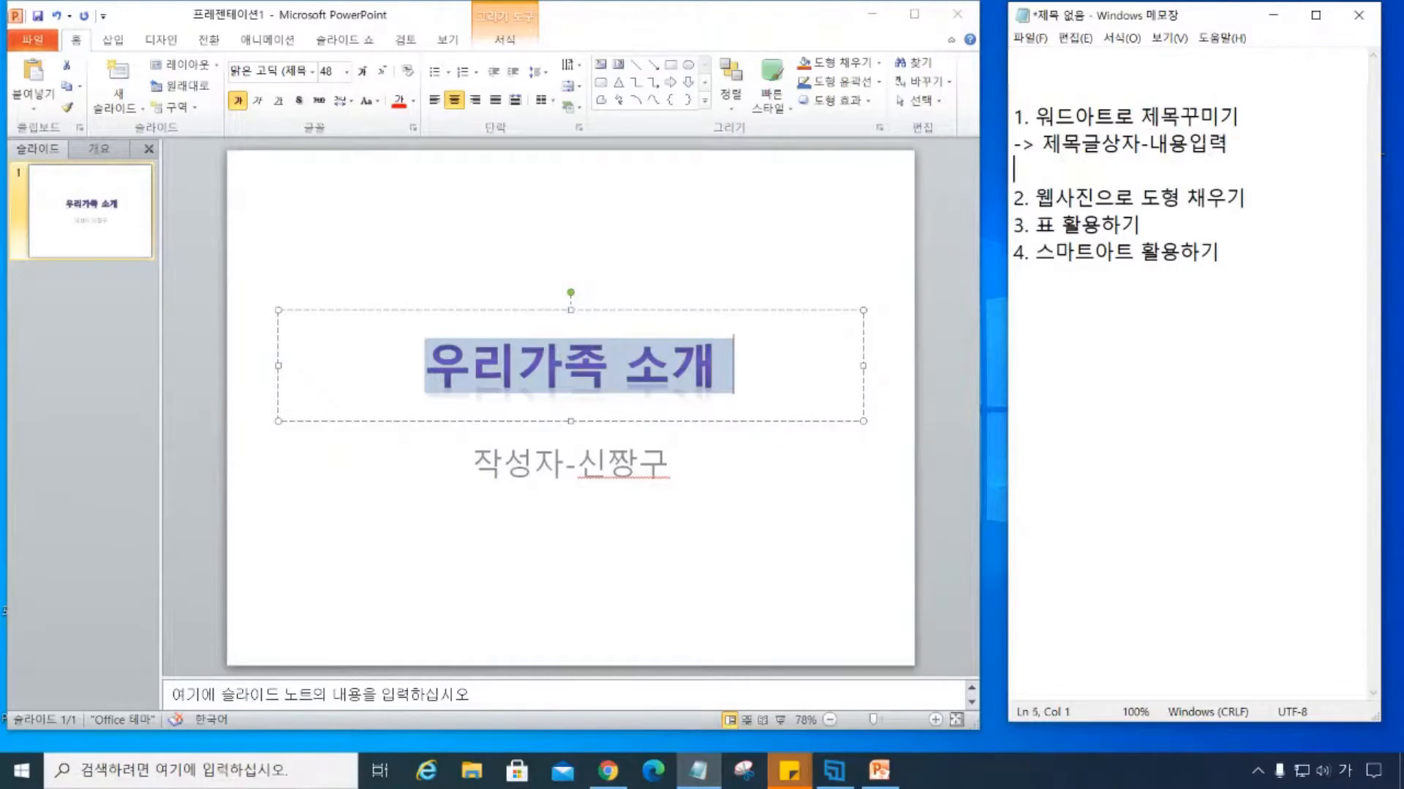
Write "->그리기도구-서식-wordart" as the second line beneath item 1 of the notes.
text(->그리기도구-서식-)
key(Hangul)
text(word)
key(Hangul)
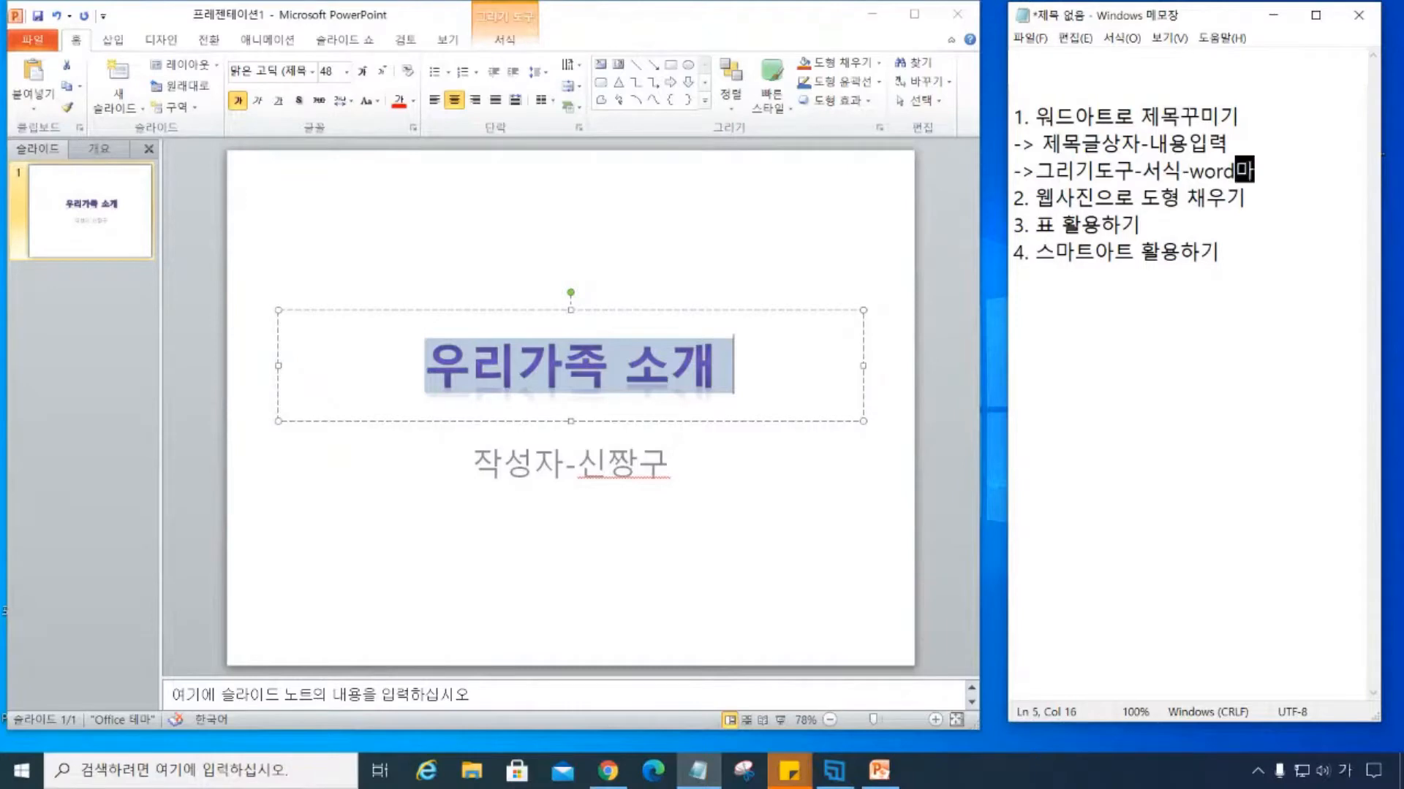
text(ㅁ)
key(BackSpace)
key(Hangul)
text(ater)
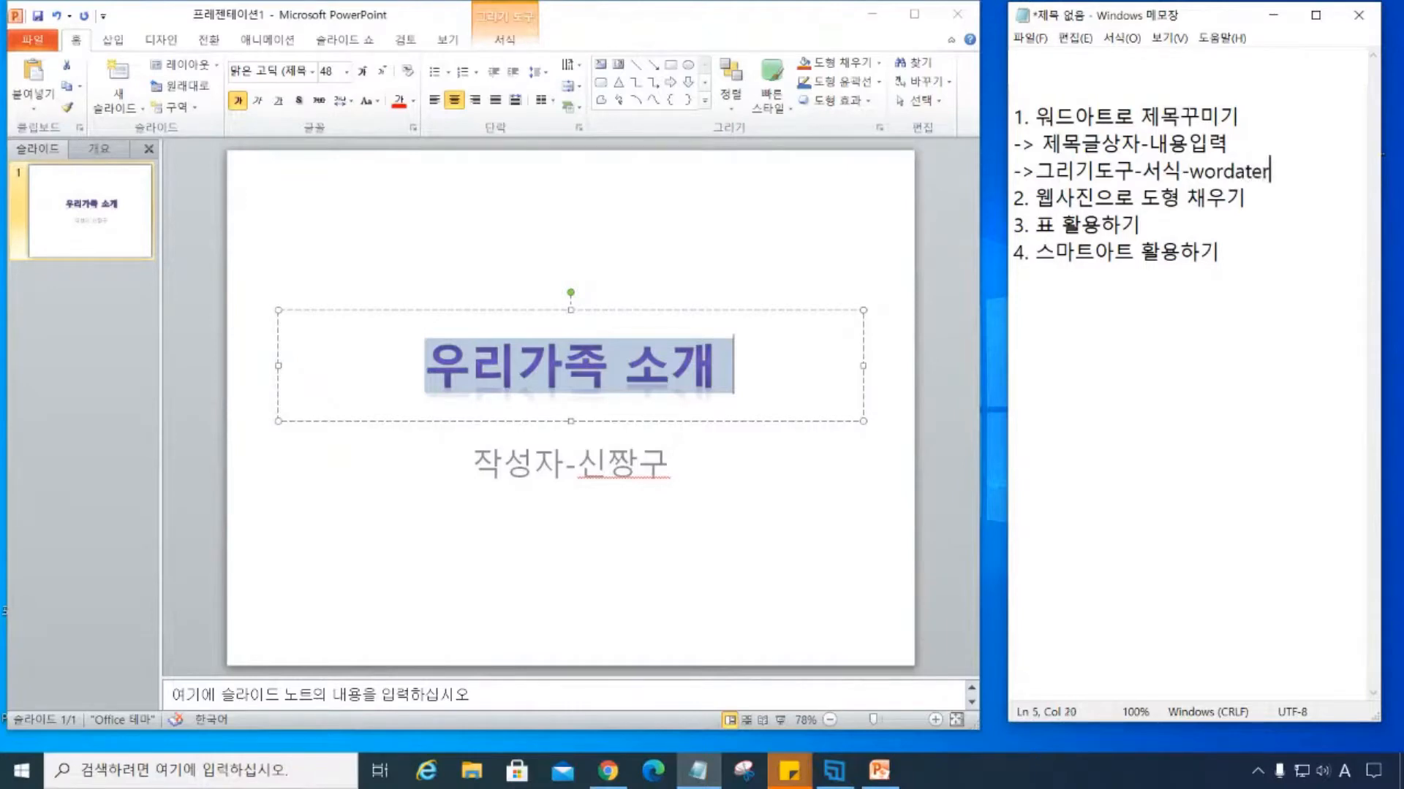
key(BackSpace)
key(BackSpace)
key(BackSpace)
text(rt)
Check the WordArt group's name in PowerPoint, and correct "wordart" in the Notepad notes to "WordArt".
click(492, 46)
click(504, 40)
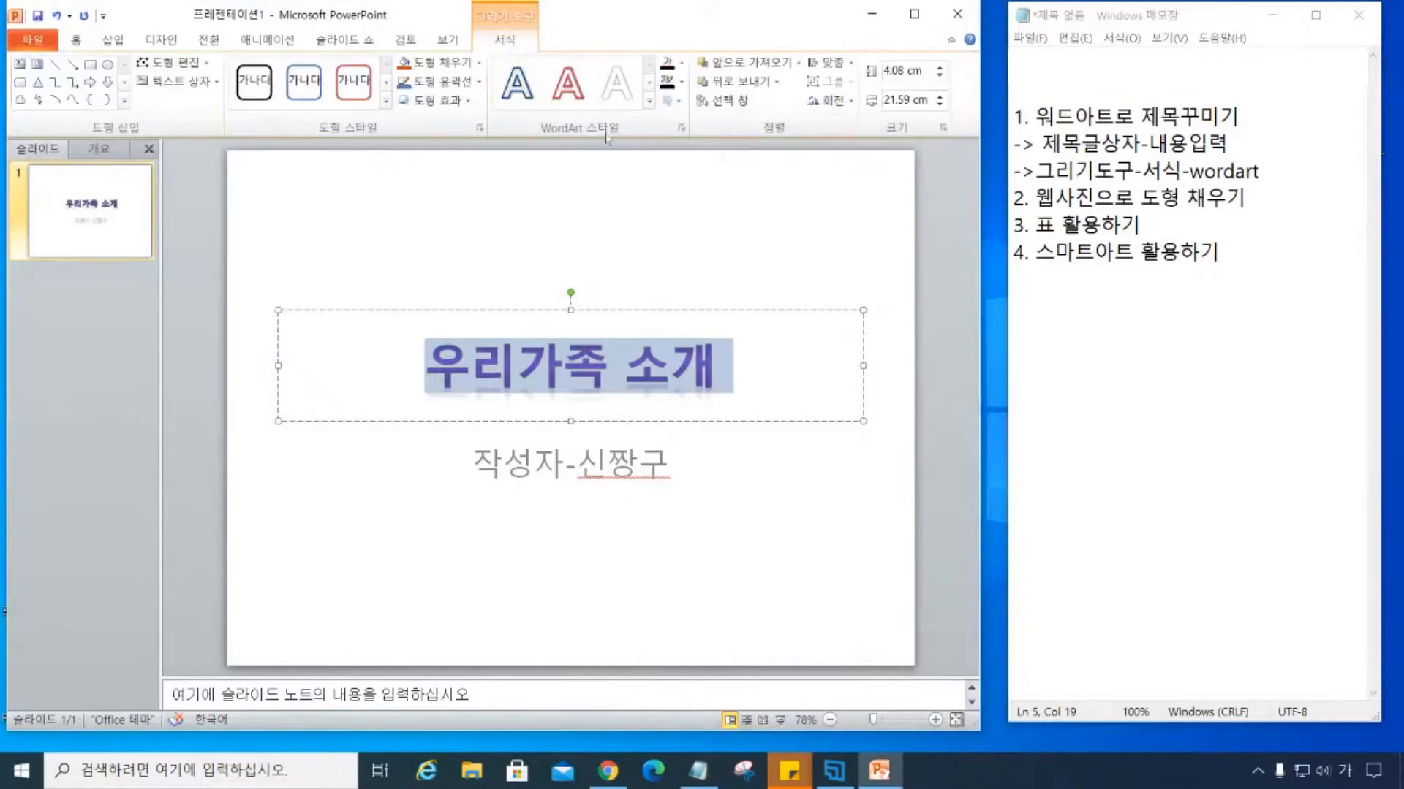
key(alt+Tab)
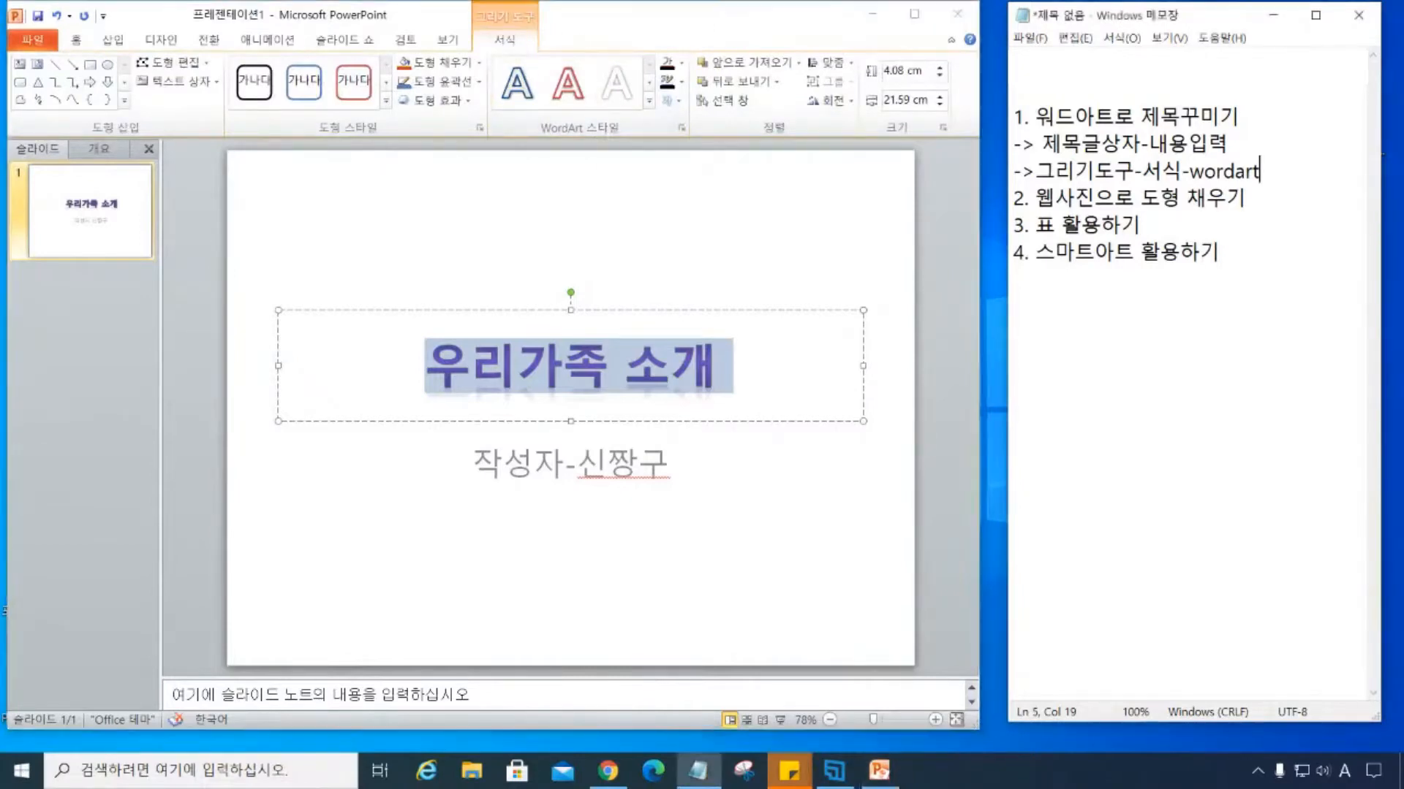
key(BackSpace)
text(W)
key(Right)
key(Right)
key(Delete)
text(A)
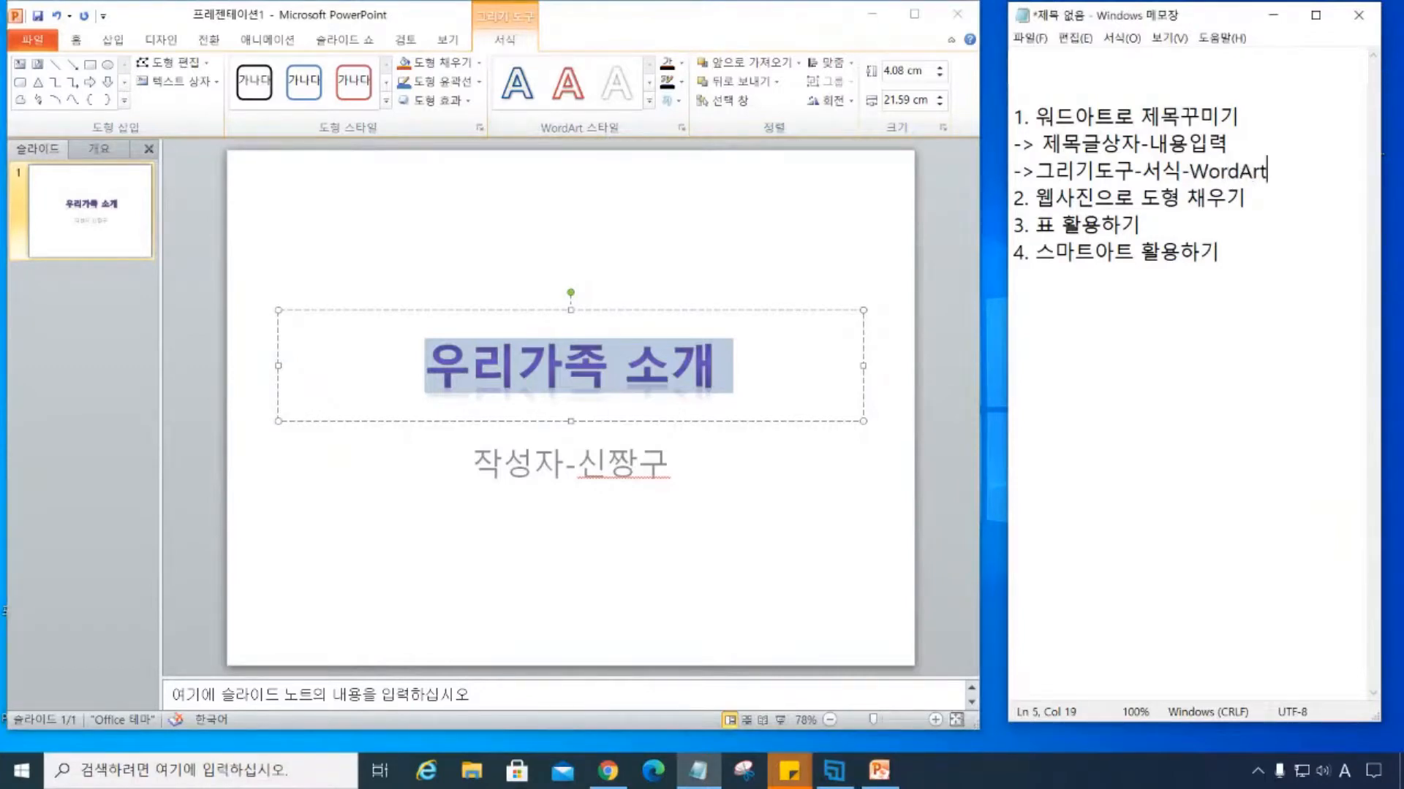
Append "스타일" directly after "WordArt" in the second line of the notes.
text(tmxk)
key(BackSpace)
key(BackSpace)
key(BackSpace)
key(BackSpace)
key(Hangul)
text(스타일)
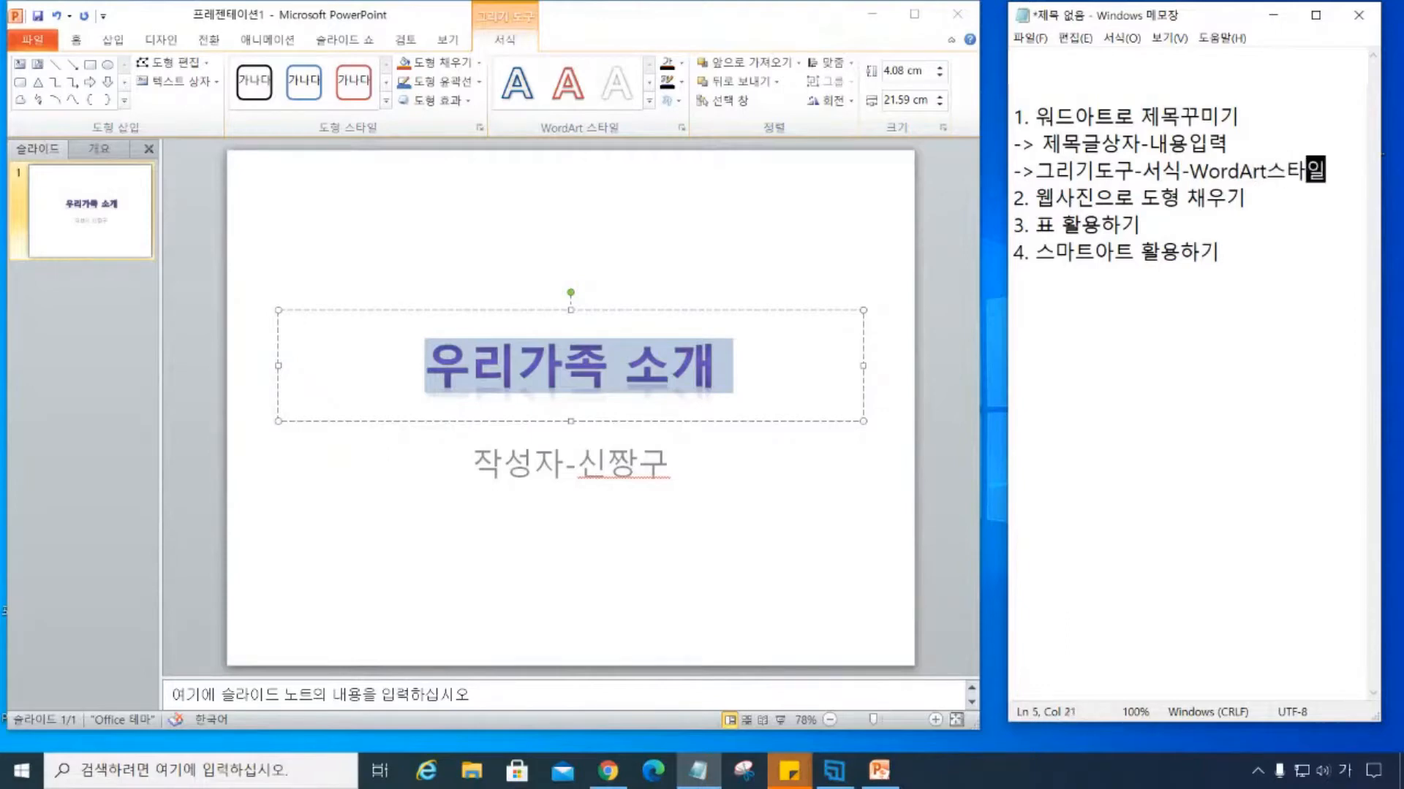
Add a third line "-> 글자크기,글꼴" beneath the WordArt line in the notes.
key(Return)
text(-> )
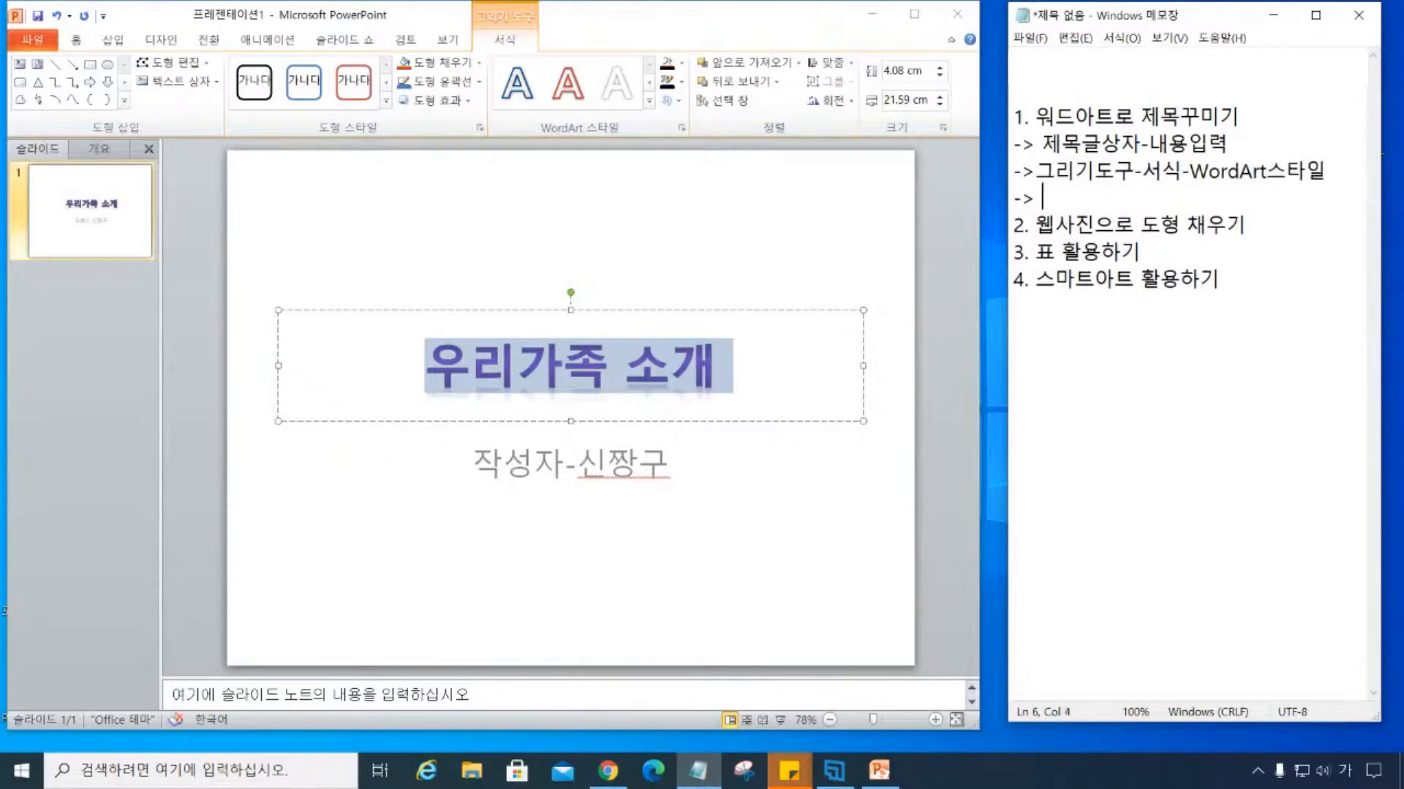
text(글자크기,글꼴)
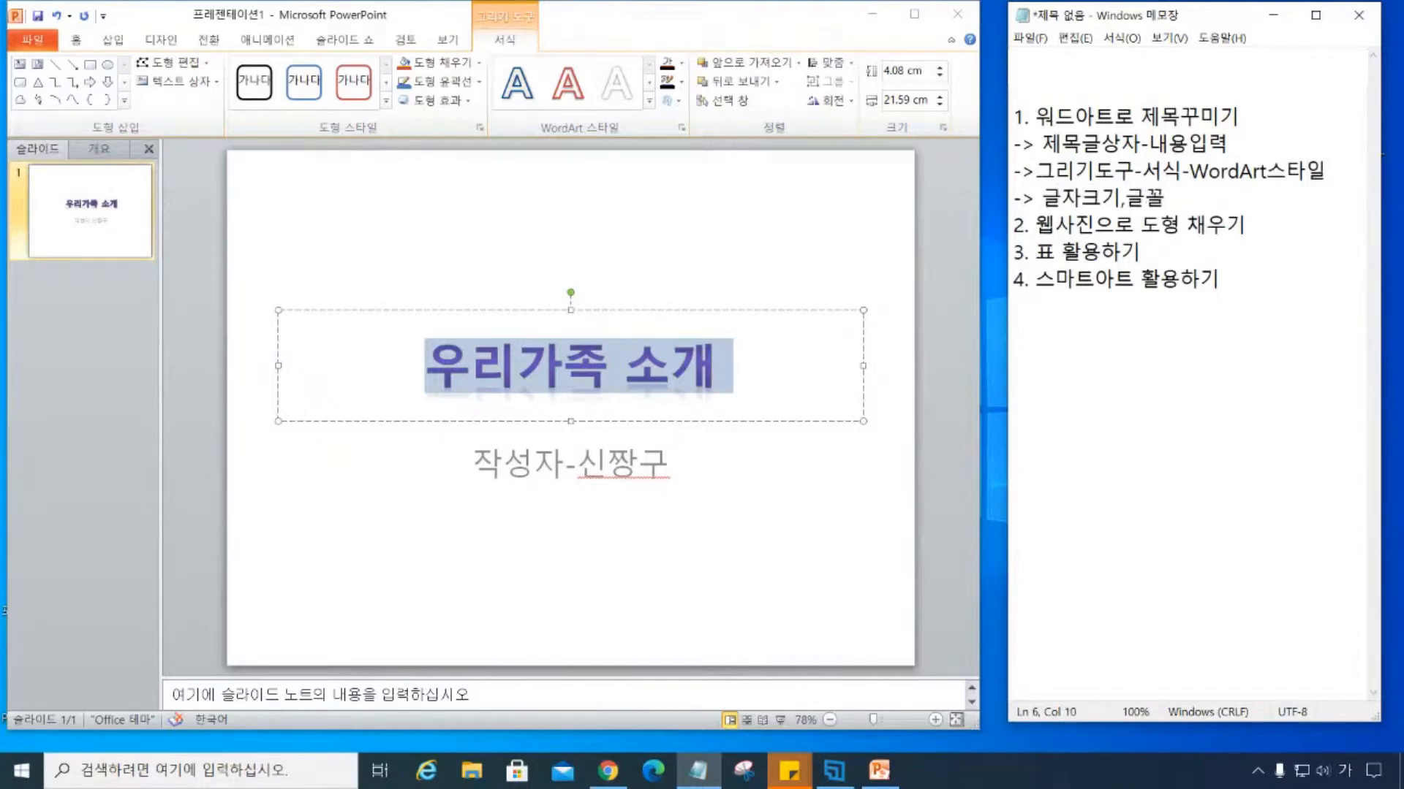
text(-홈)
key(Left)
key(BackSpace)
key(Delete)
Insert "홈" before "글자크기,글꼴" in the third note line, and a space after the arrow in the line above.
key(Left)
key(Left)
key(Left)
key(Left)
key(Left)
key(Left)
key(Left)
key(Left)
text(홈)
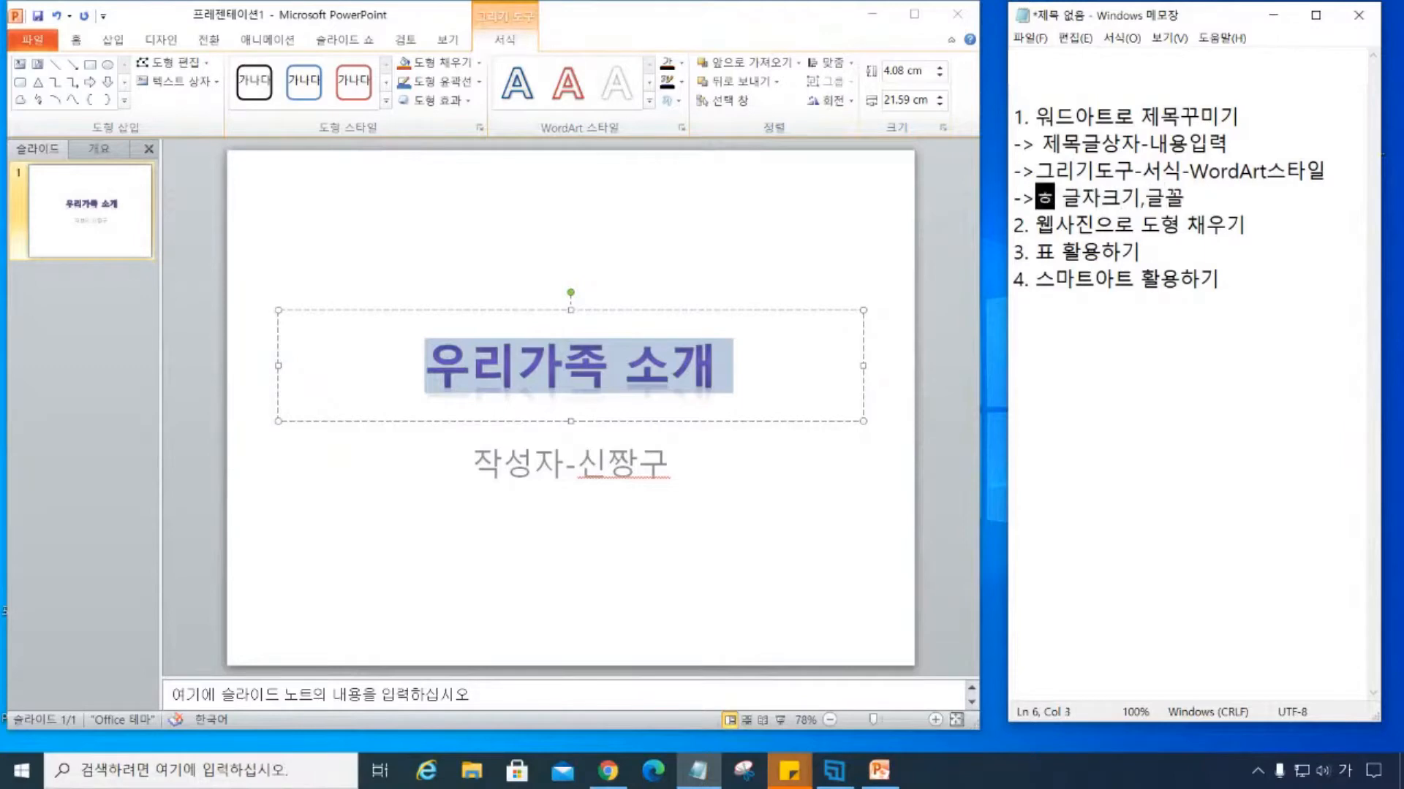
key(Up)
key(Down)
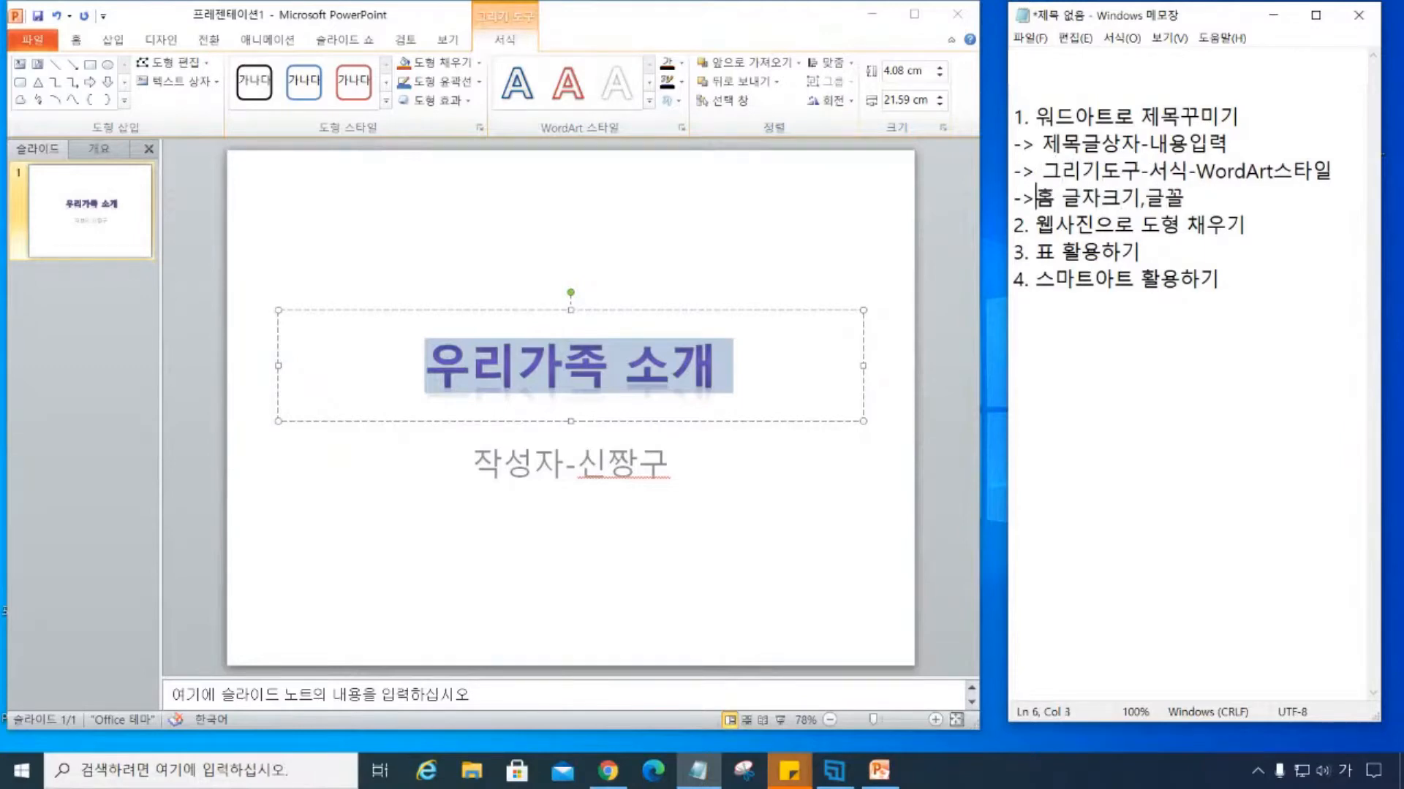
Complete the third note line as "-> 홈-글꼴( 글자크기,글꼴변경)" and leave a blank line before item 2.
key(Right)
text(-글꼴)
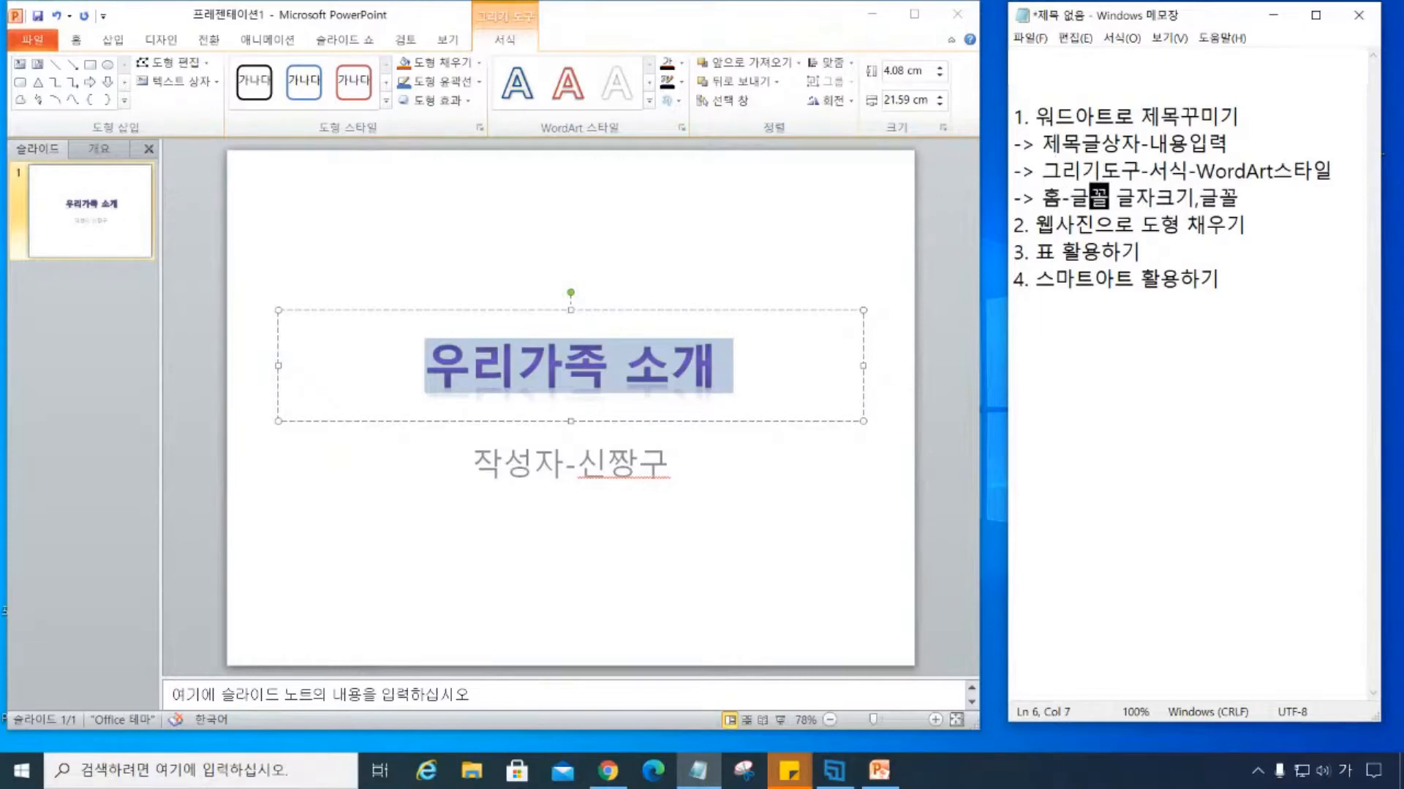
text(()
key(End)
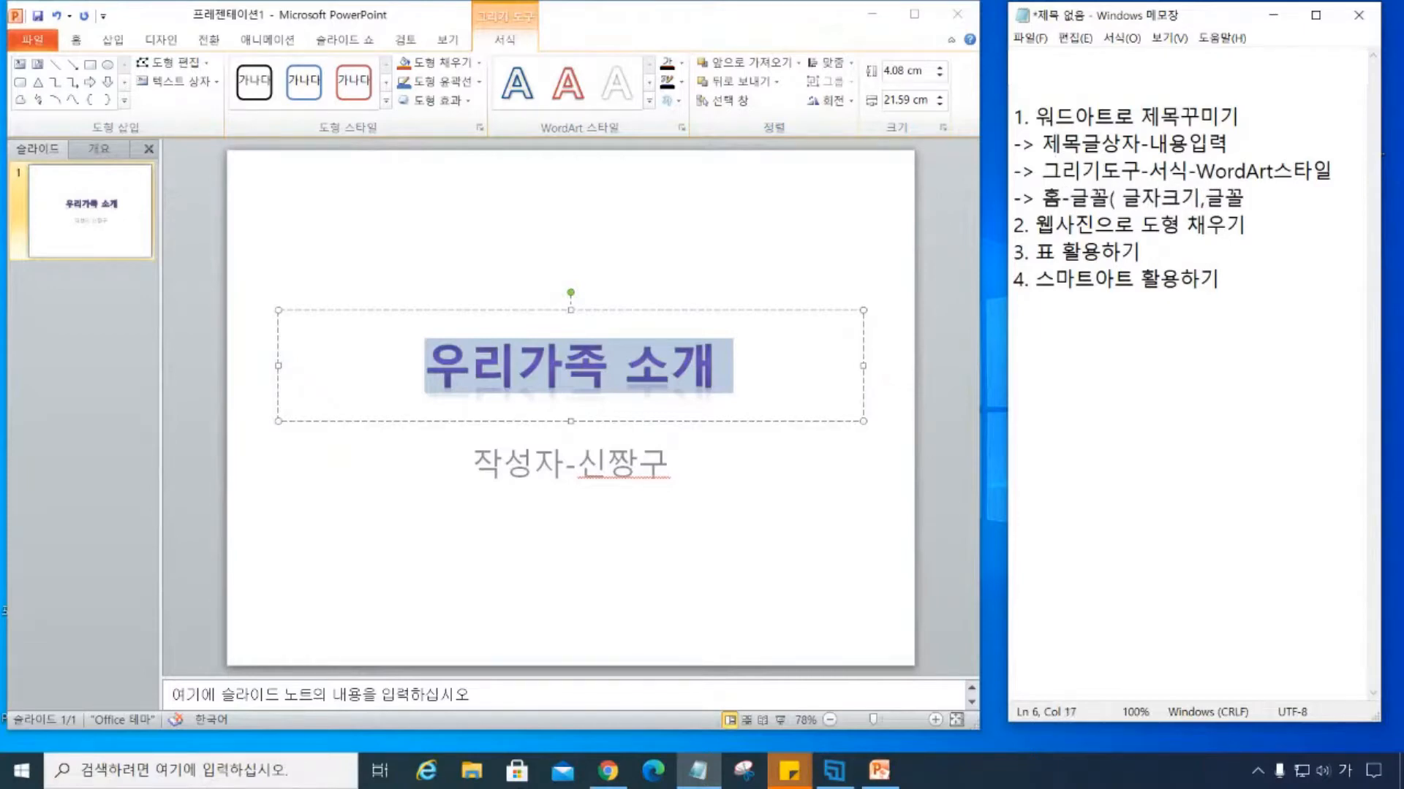
text(변경))
key(Return)
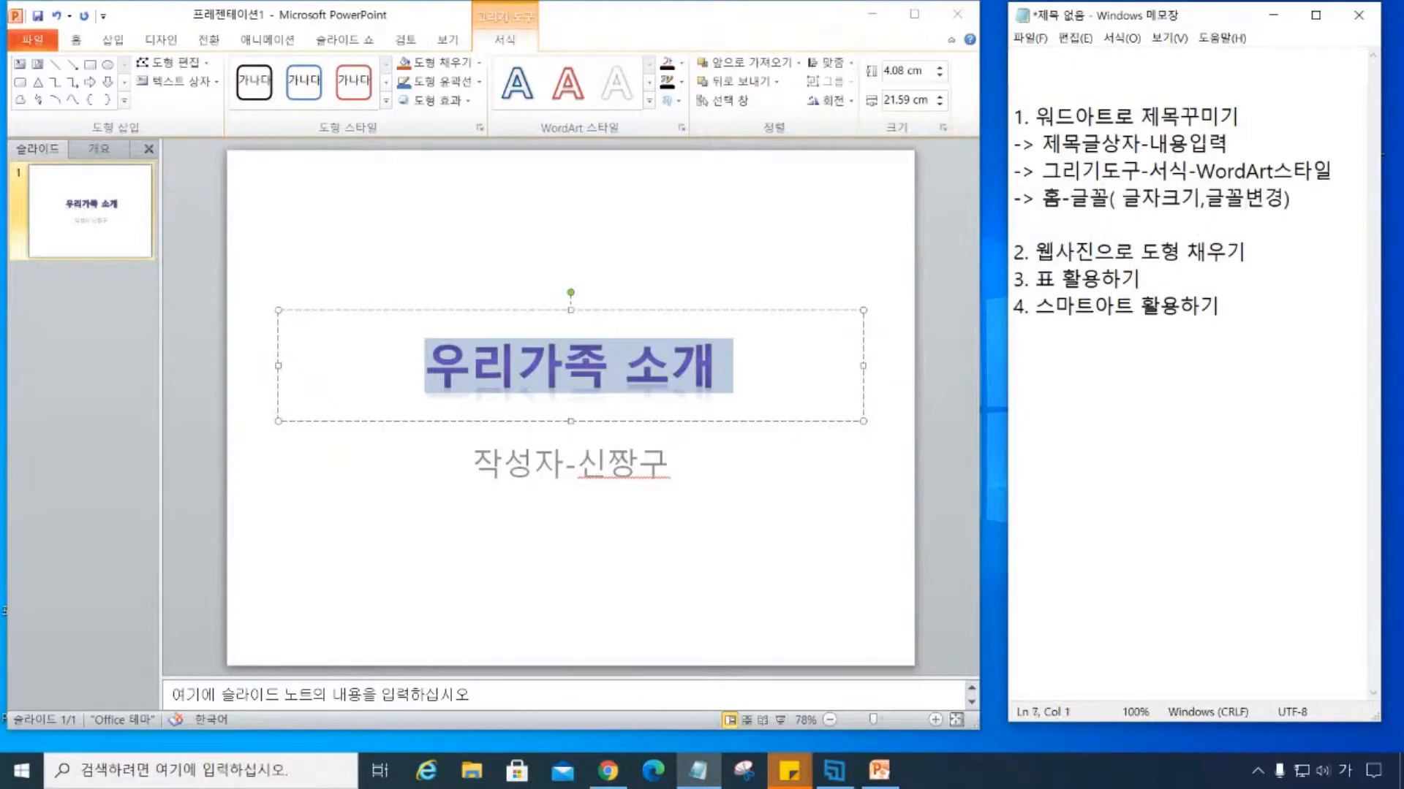
Back in PowerPoint, set the selected title text's font size to 54.
click(78, 42)
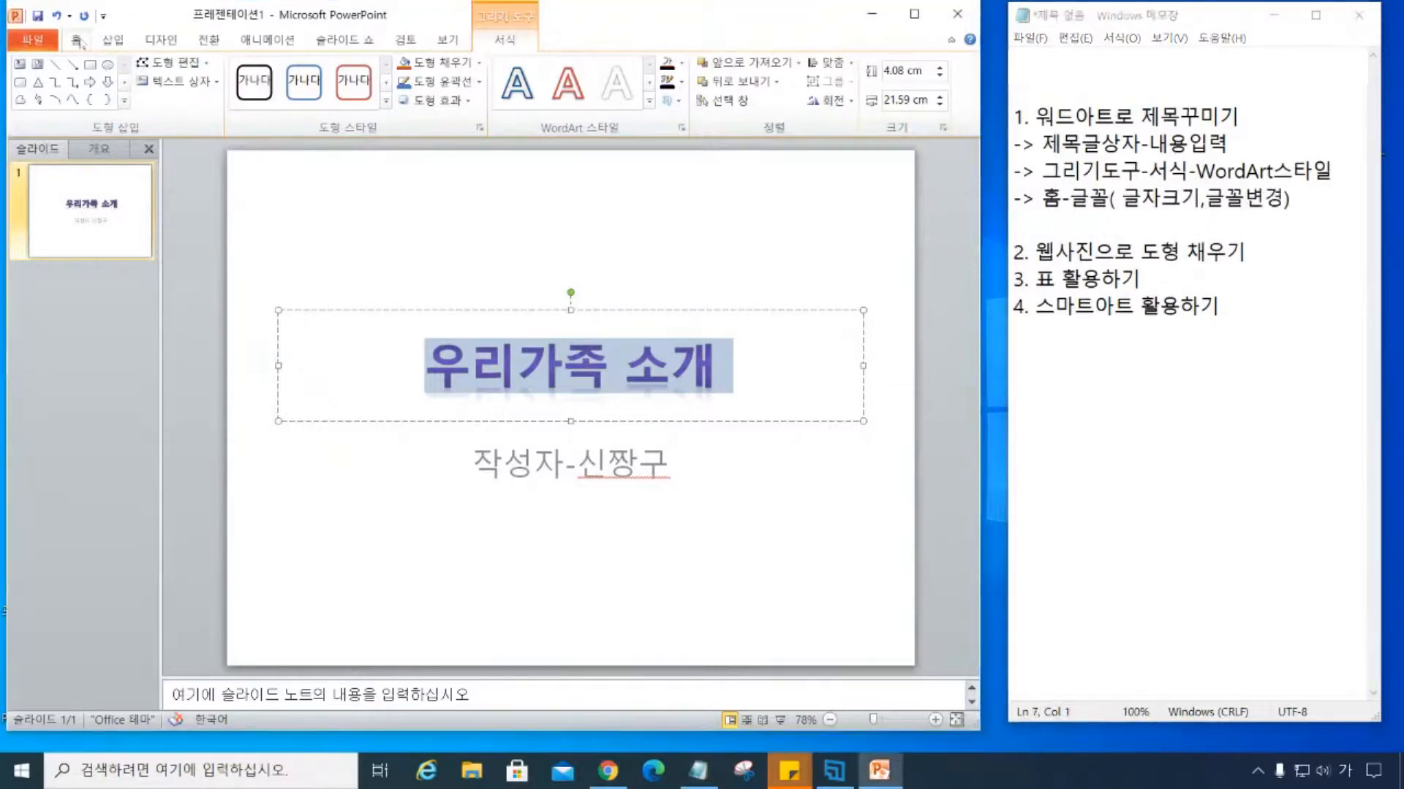
click(79, 42)
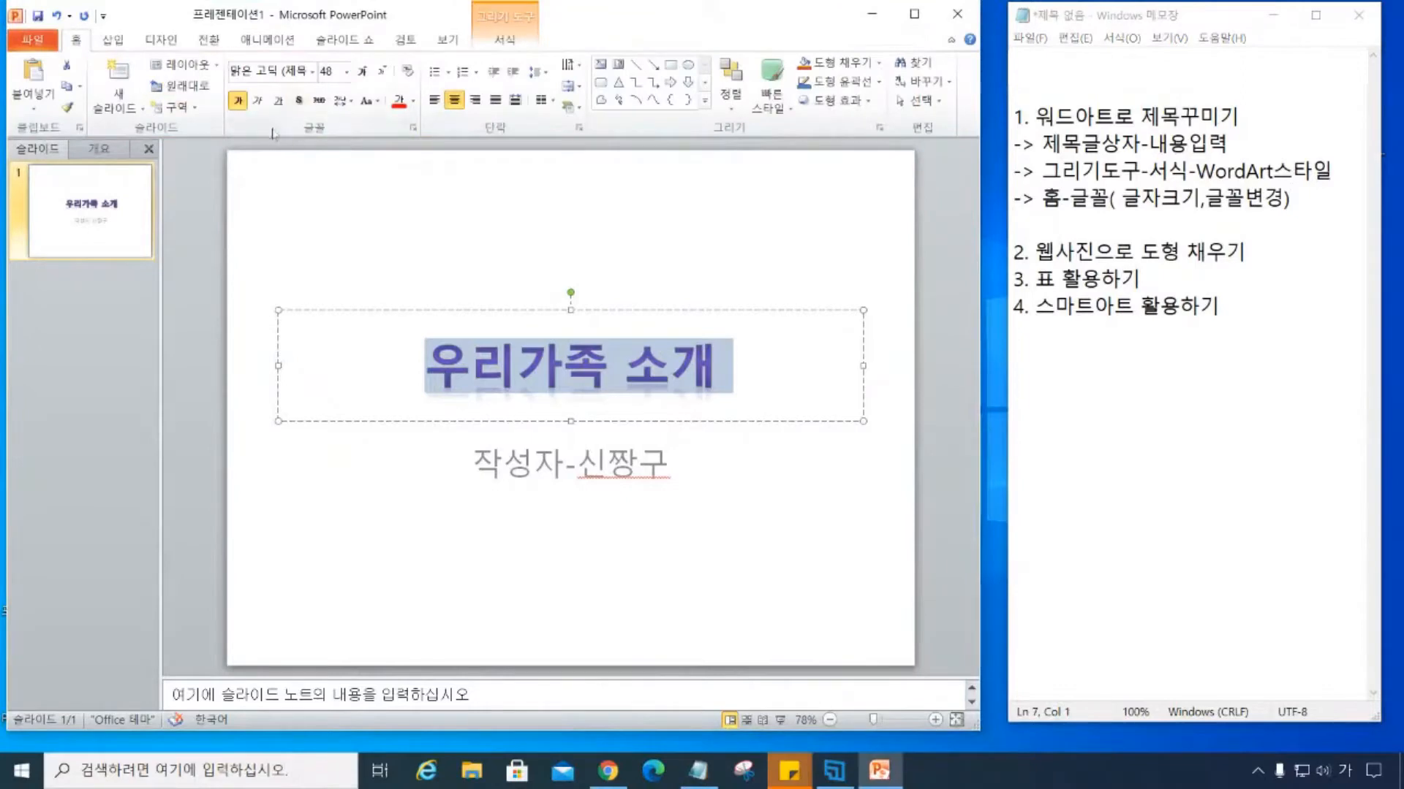
click(347, 71)
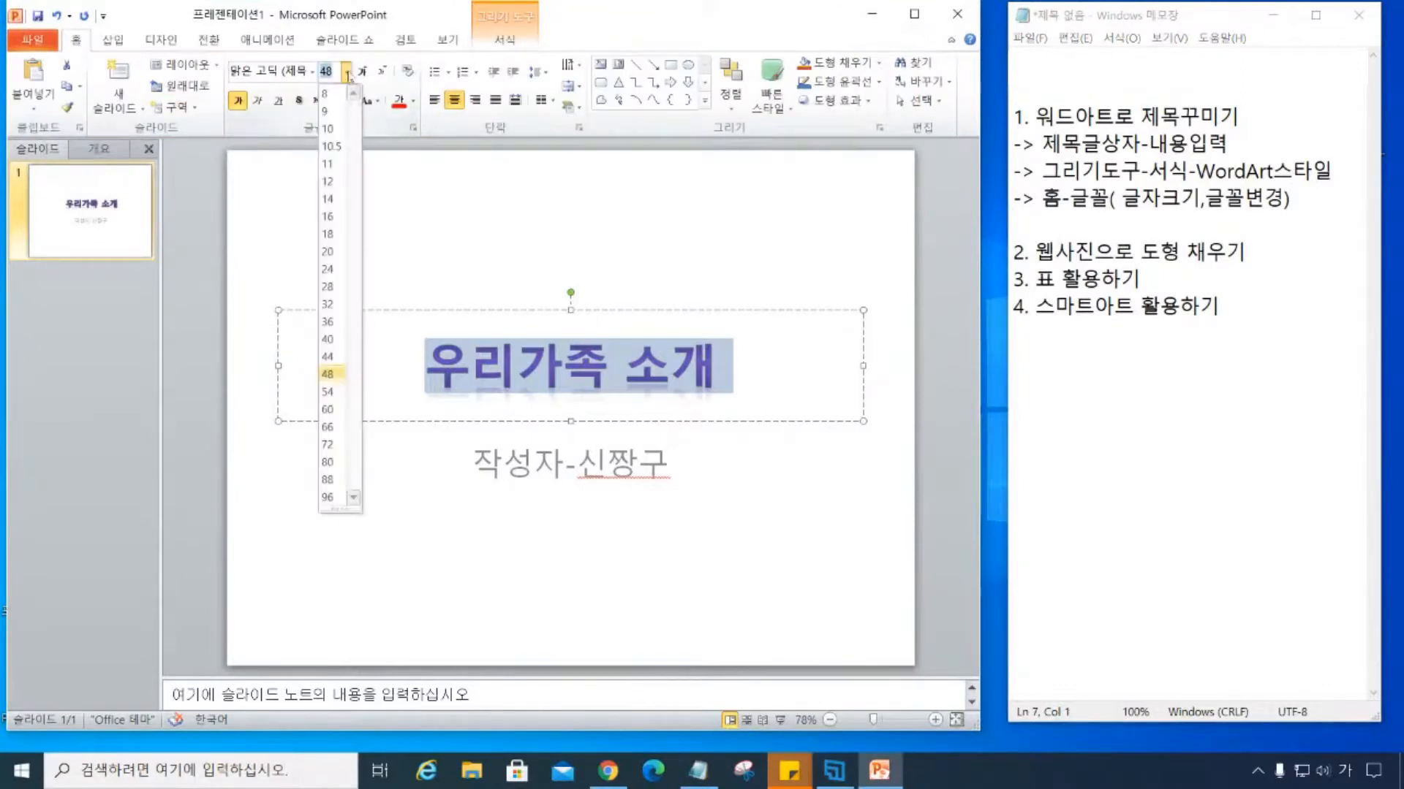
click(329, 393)
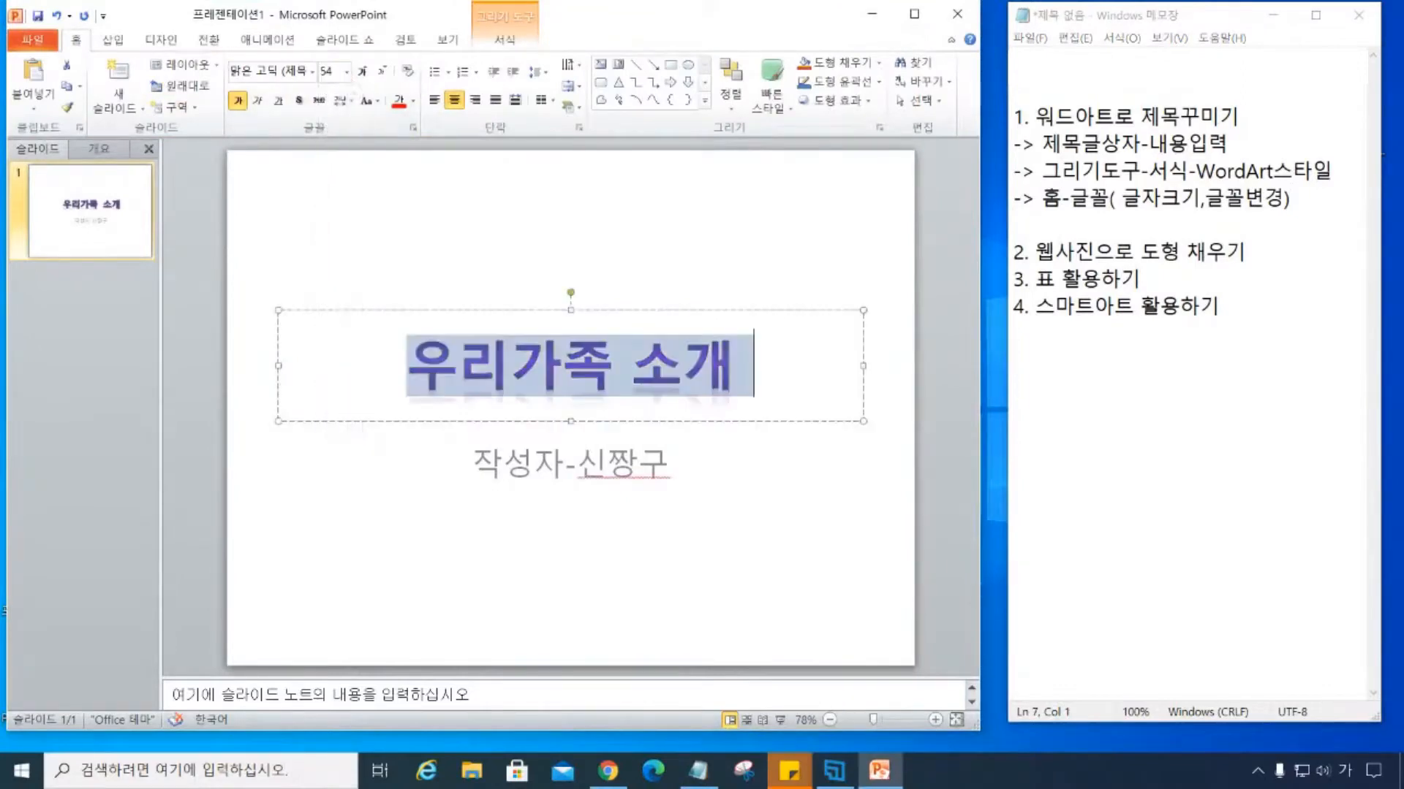
Change the title text's font to HY목각파임B.
click(311, 71)
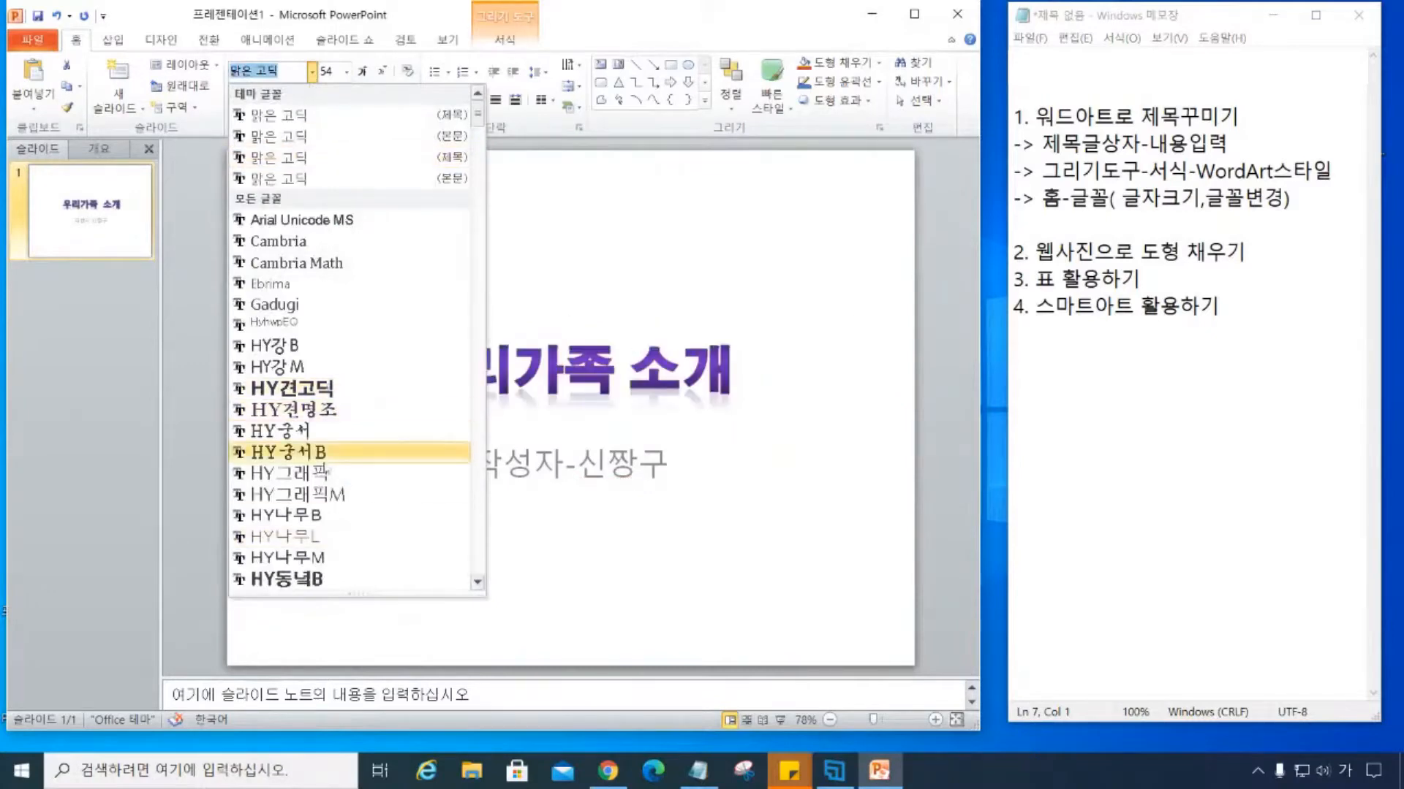
scroll(319, 495, down, 3)
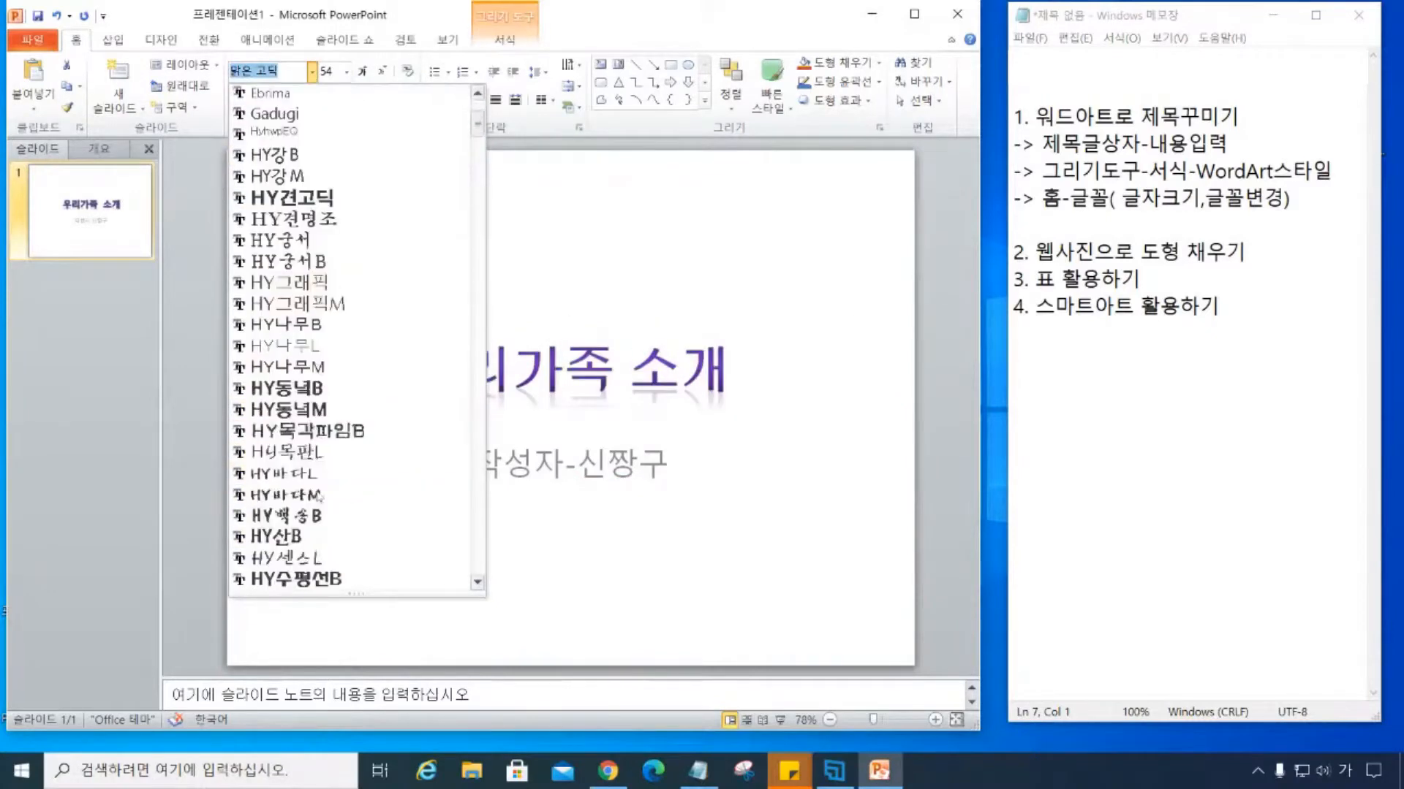
scroll(320, 494, down, 1)
click(314, 539)
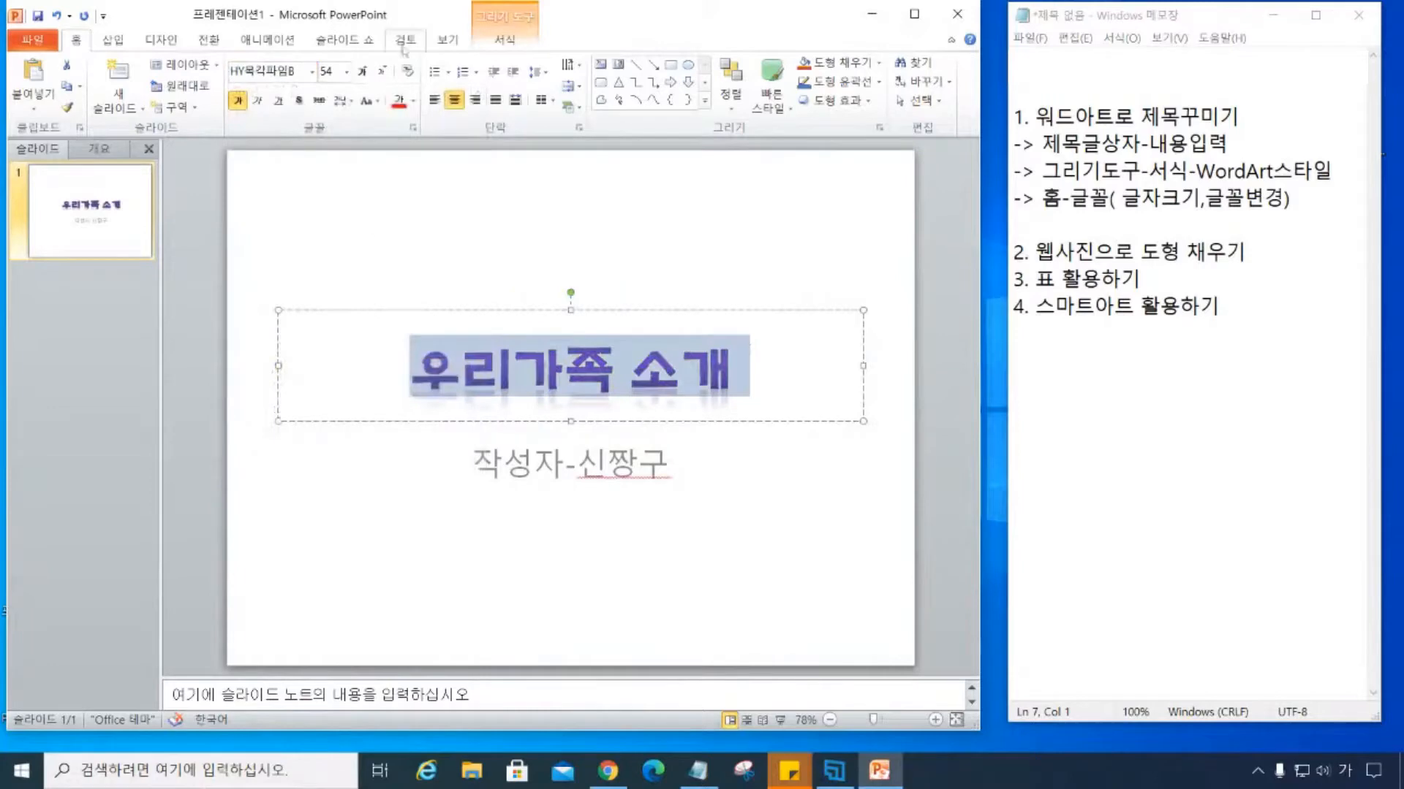
Set the title text's font size to 60 and select the title text box as an object.
click(346, 71)
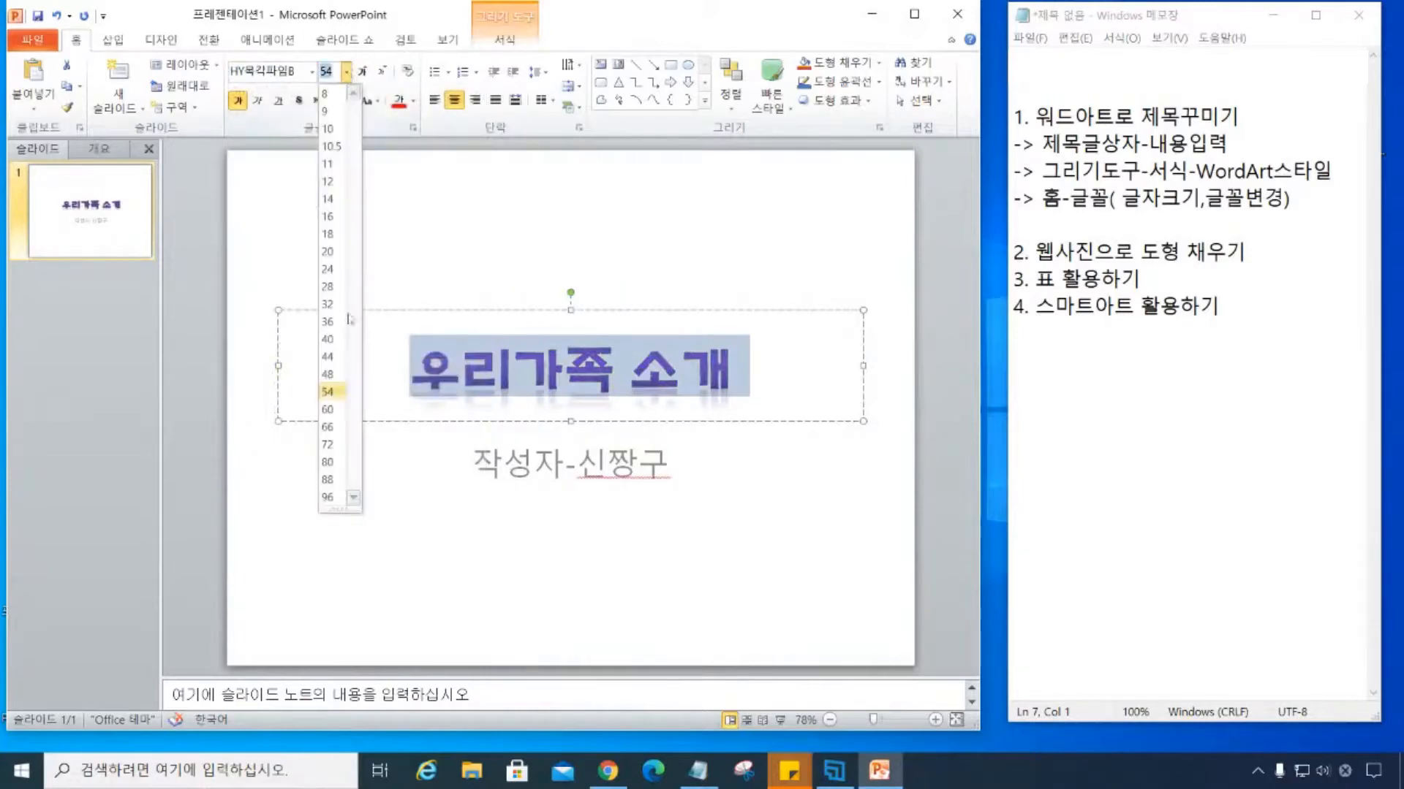
click(329, 410)
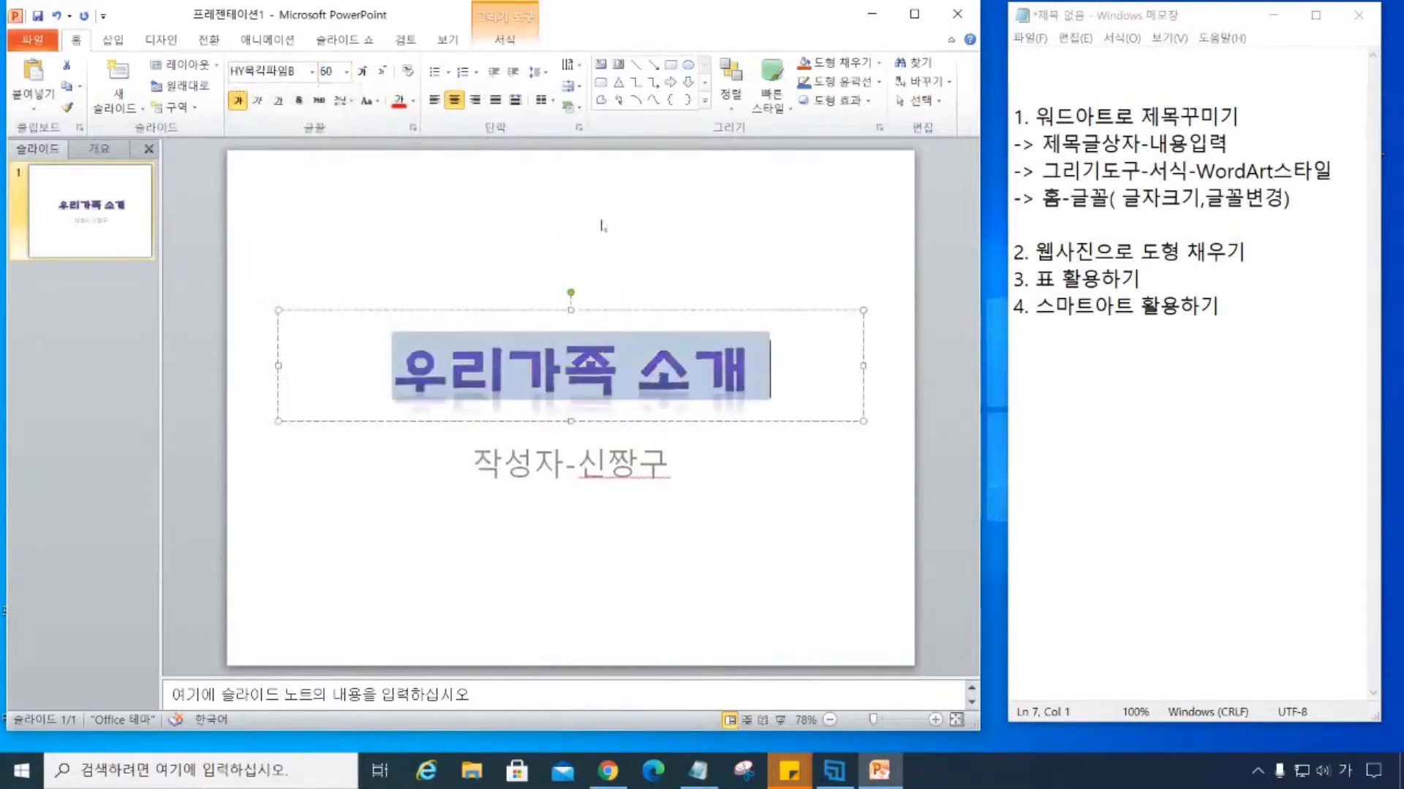
click(739, 310)
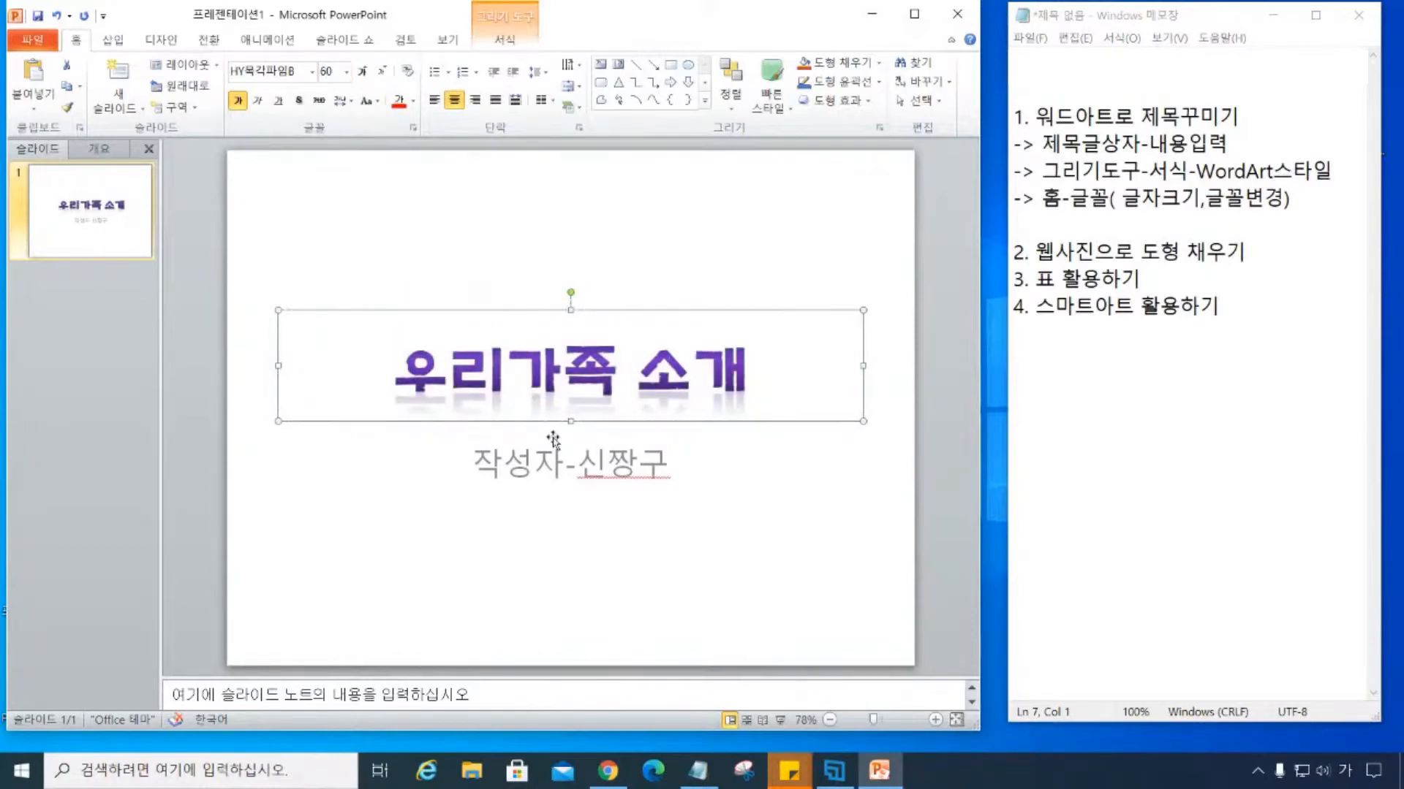
click(561, 369)
drag(392, 369, 767, 369)
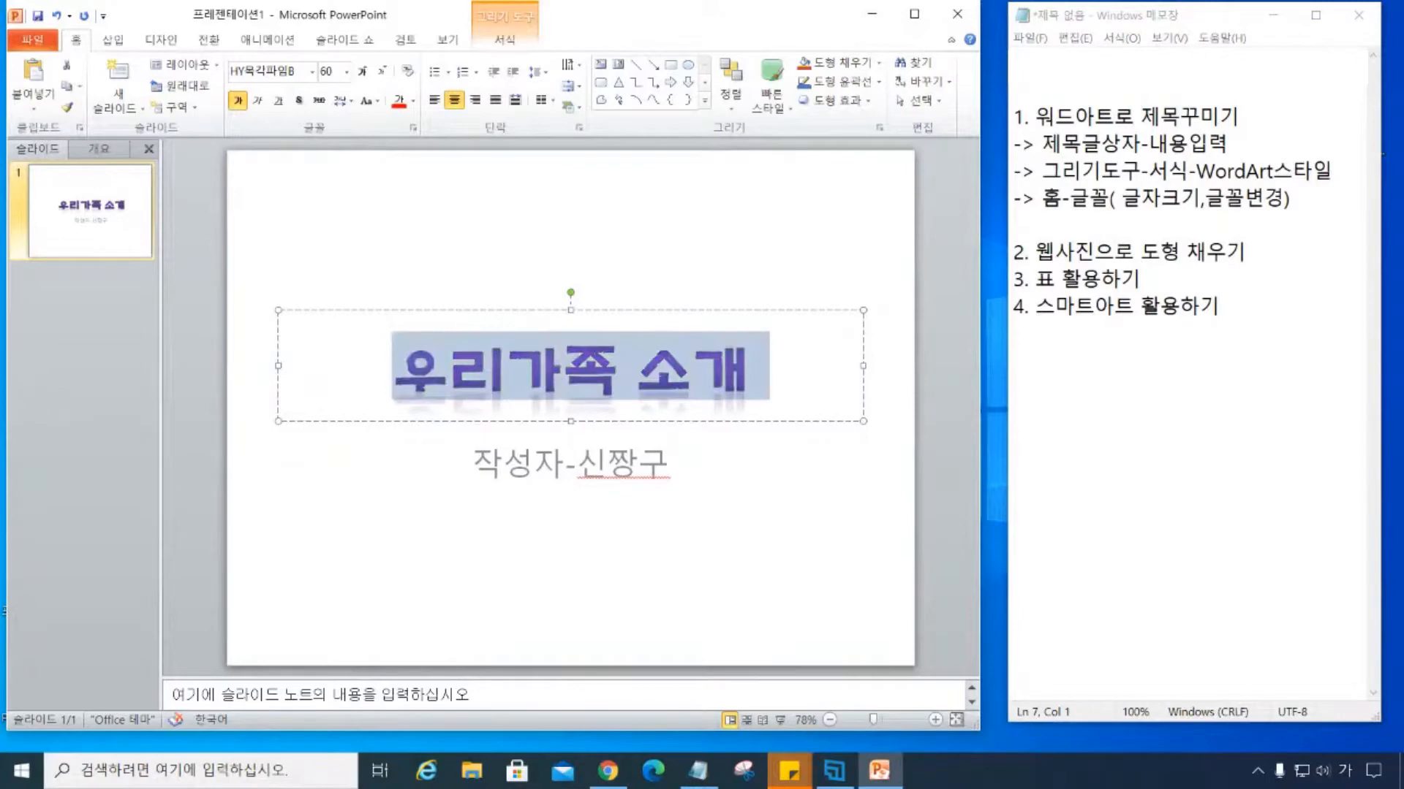
click(767, 311)
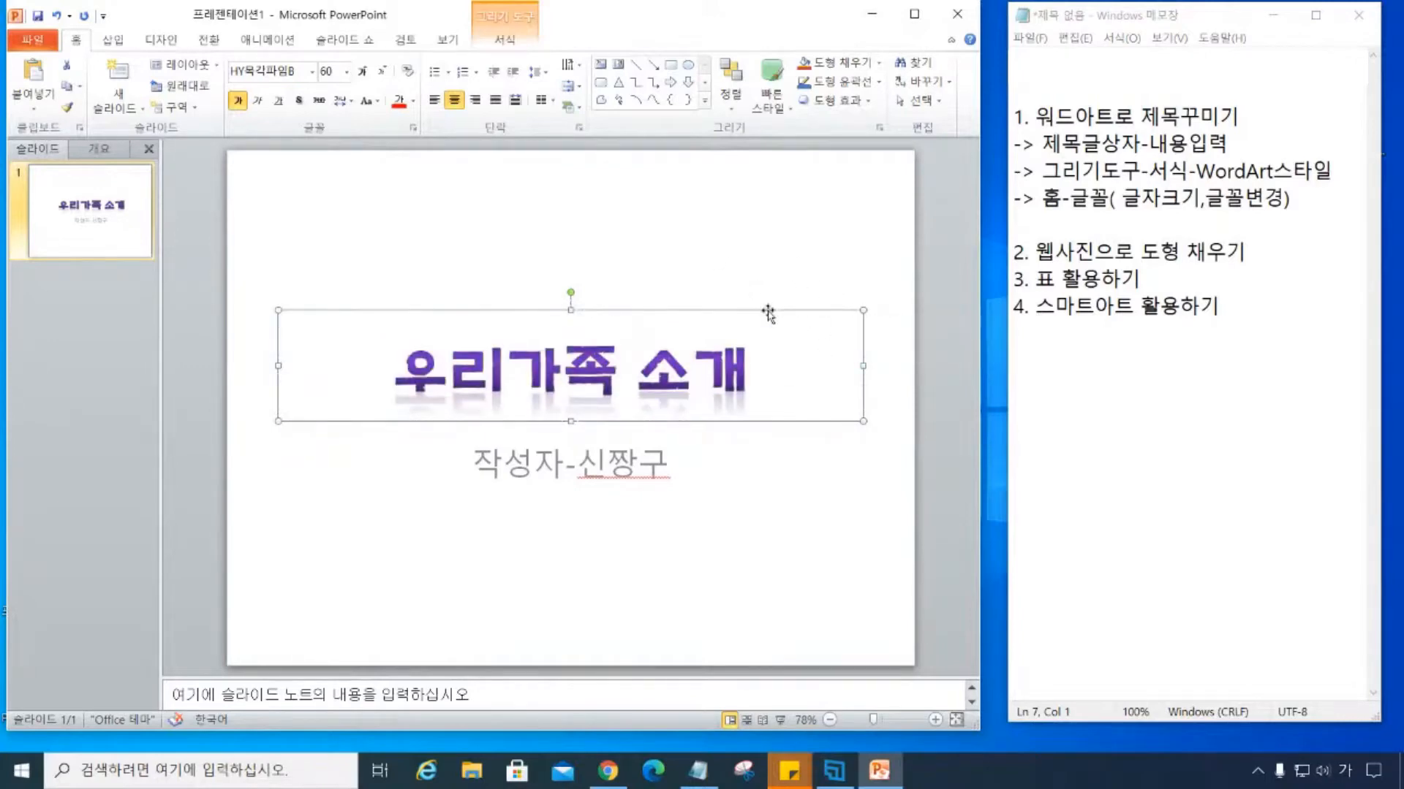
Maximize the PowerPoint window and apply the outer shadow from the third row's middle column to the title text.
click(510, 42)
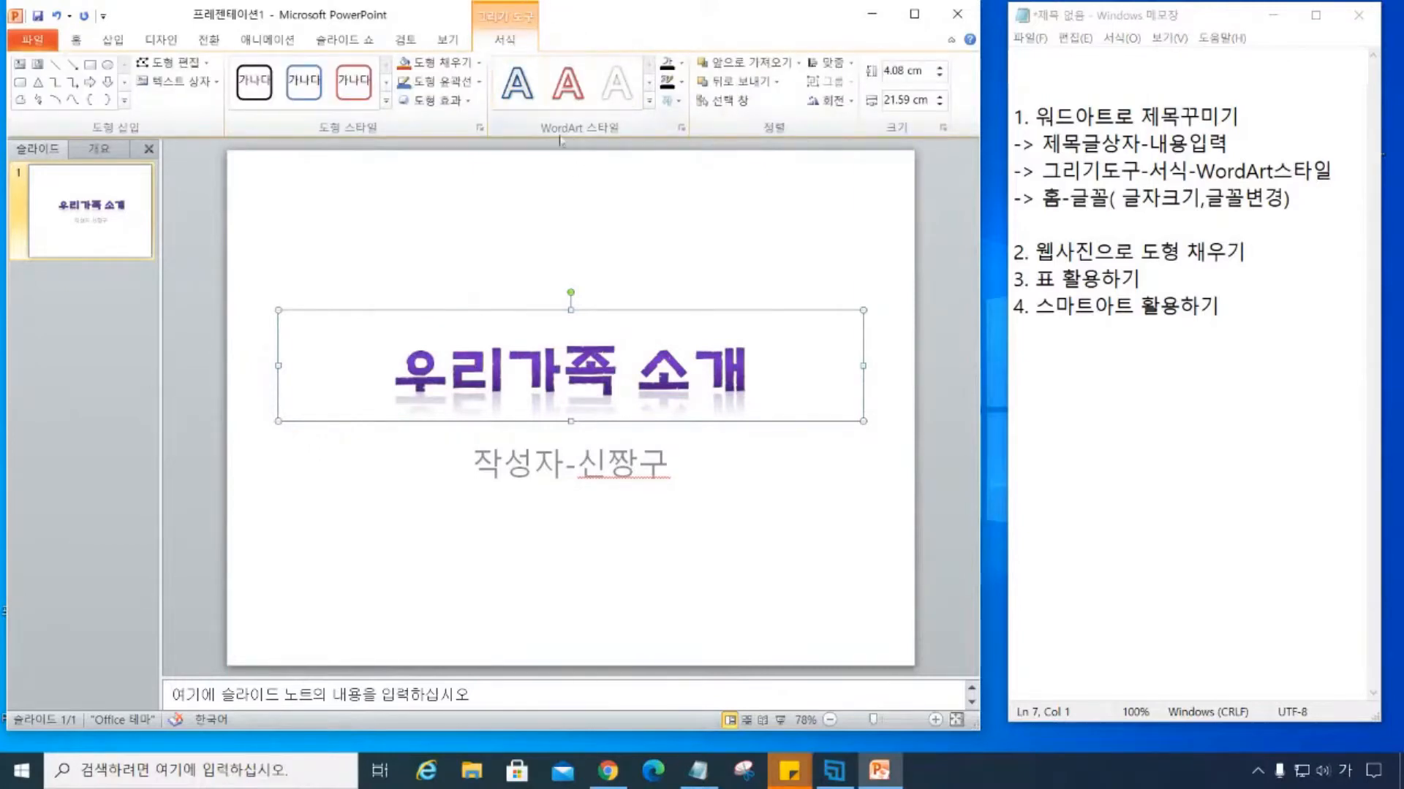
click(925, 18)
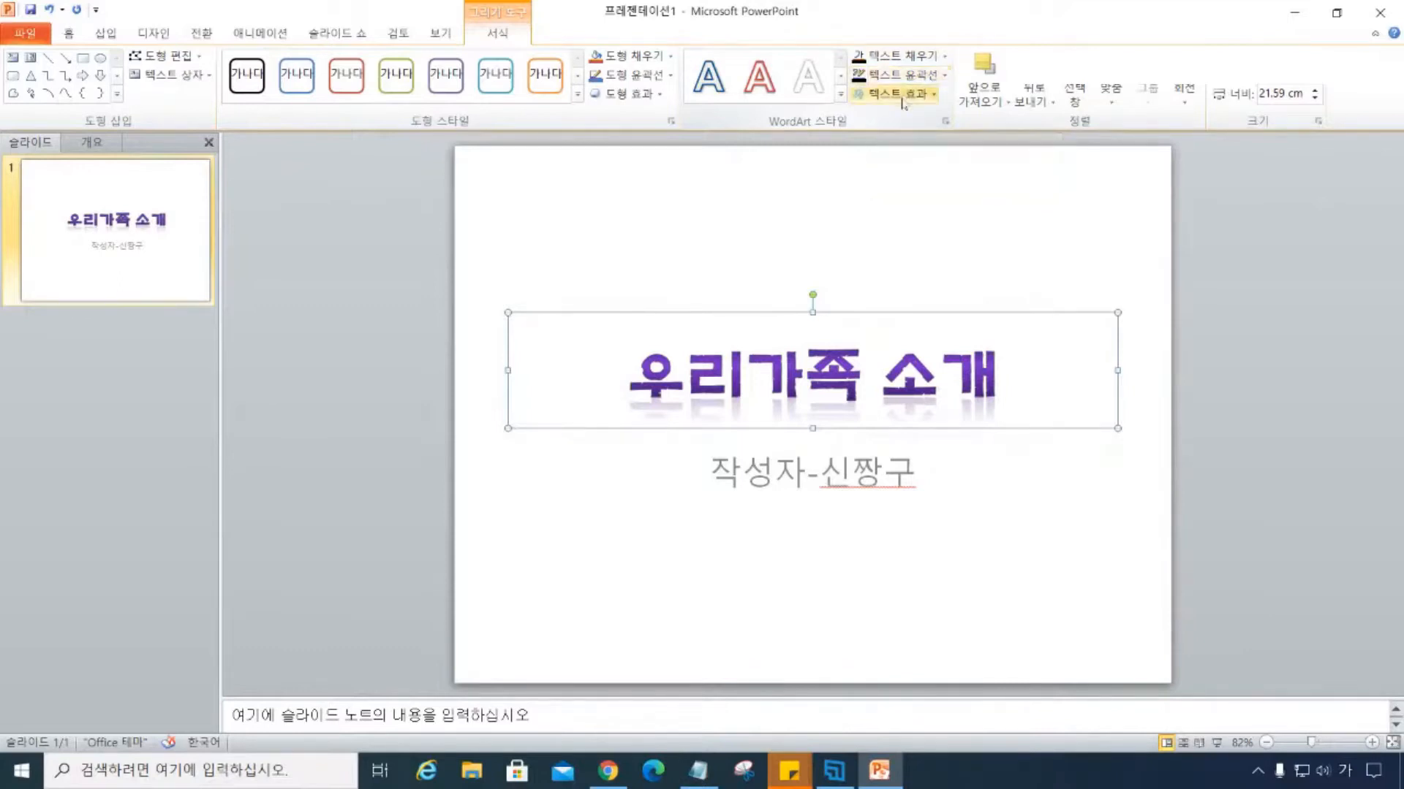
key(ctrl)
key(ctrl)
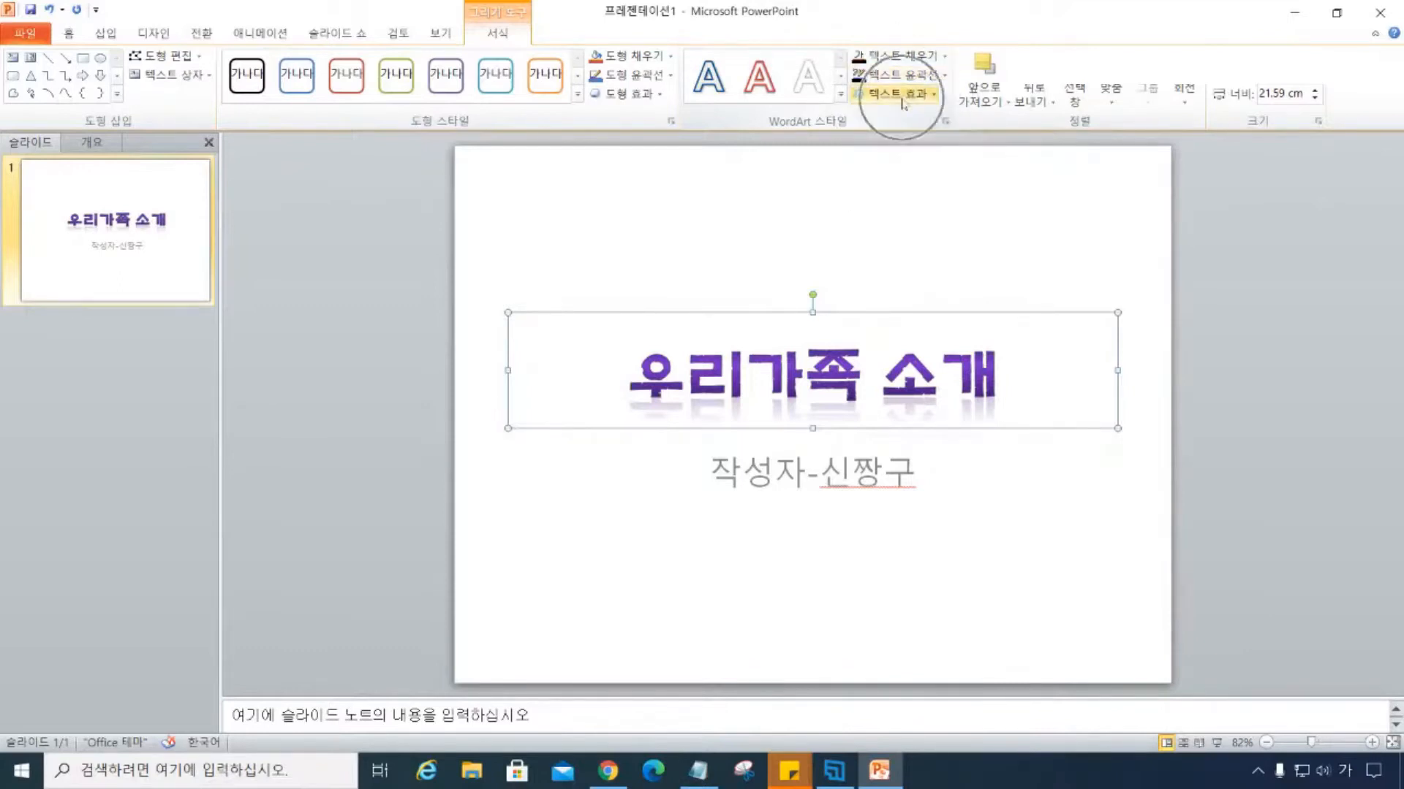
click(902, 103)
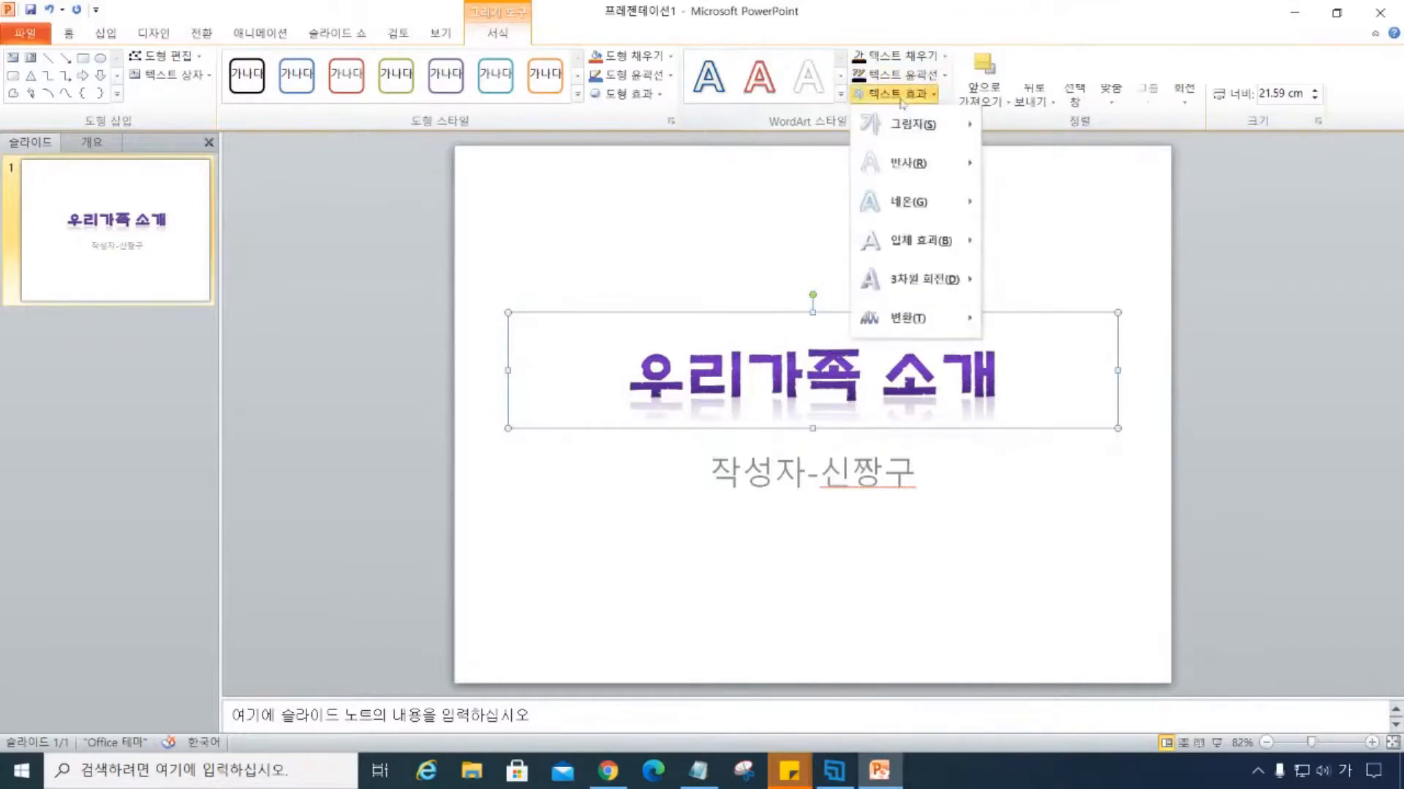
mouse_move(904, 141)
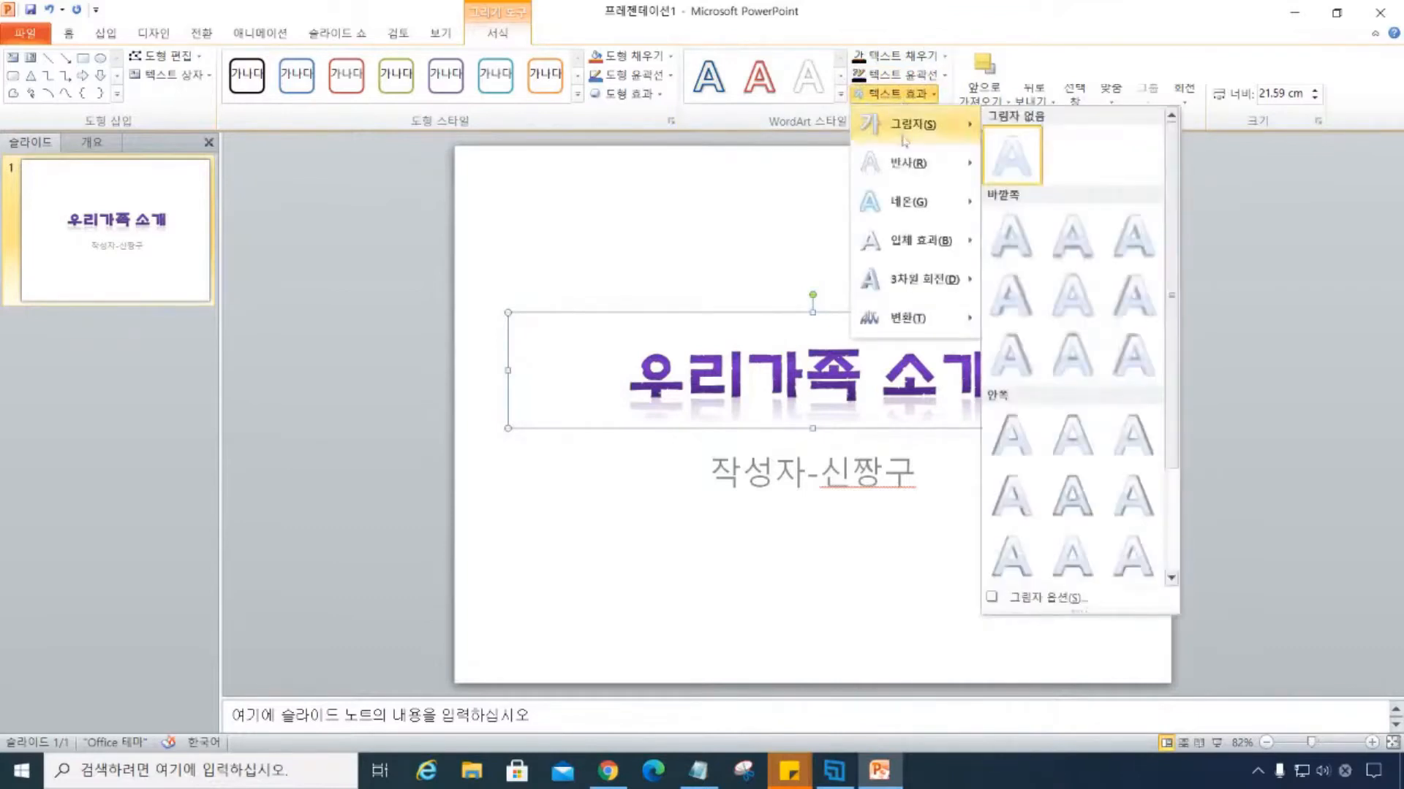
mouse_move(908, 211)
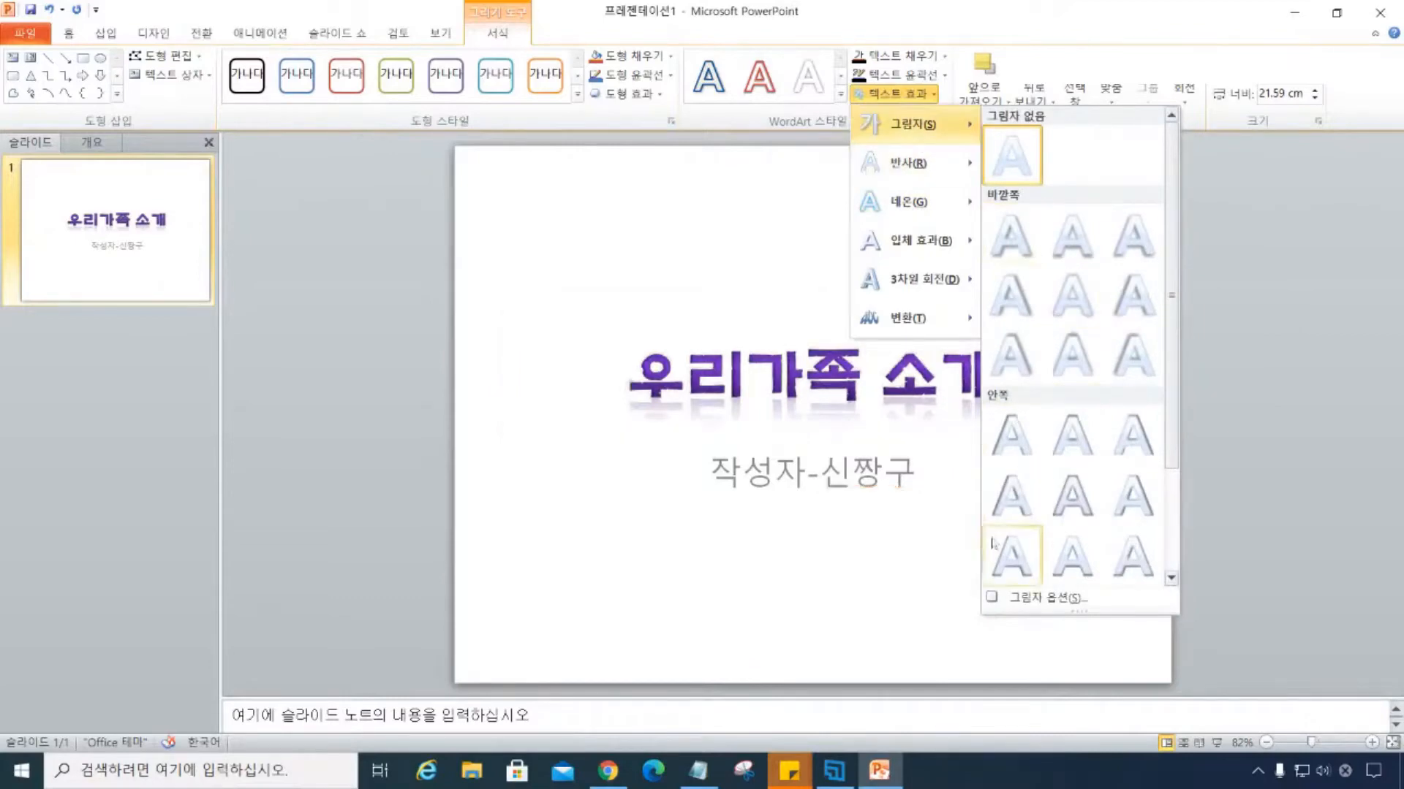
click(1071, 361)
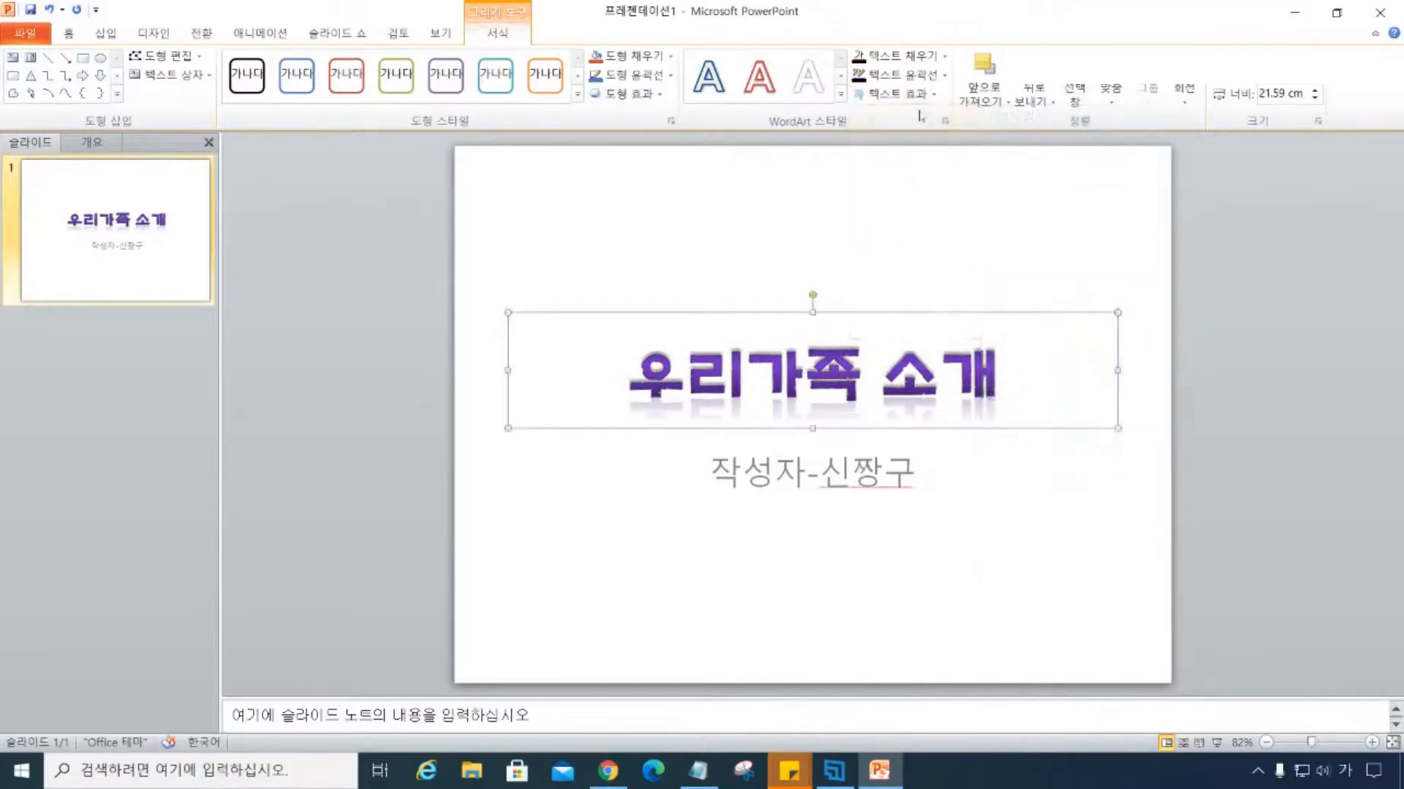
Give the title text the first glow variation and the first bevel effect.
click(899, 94)
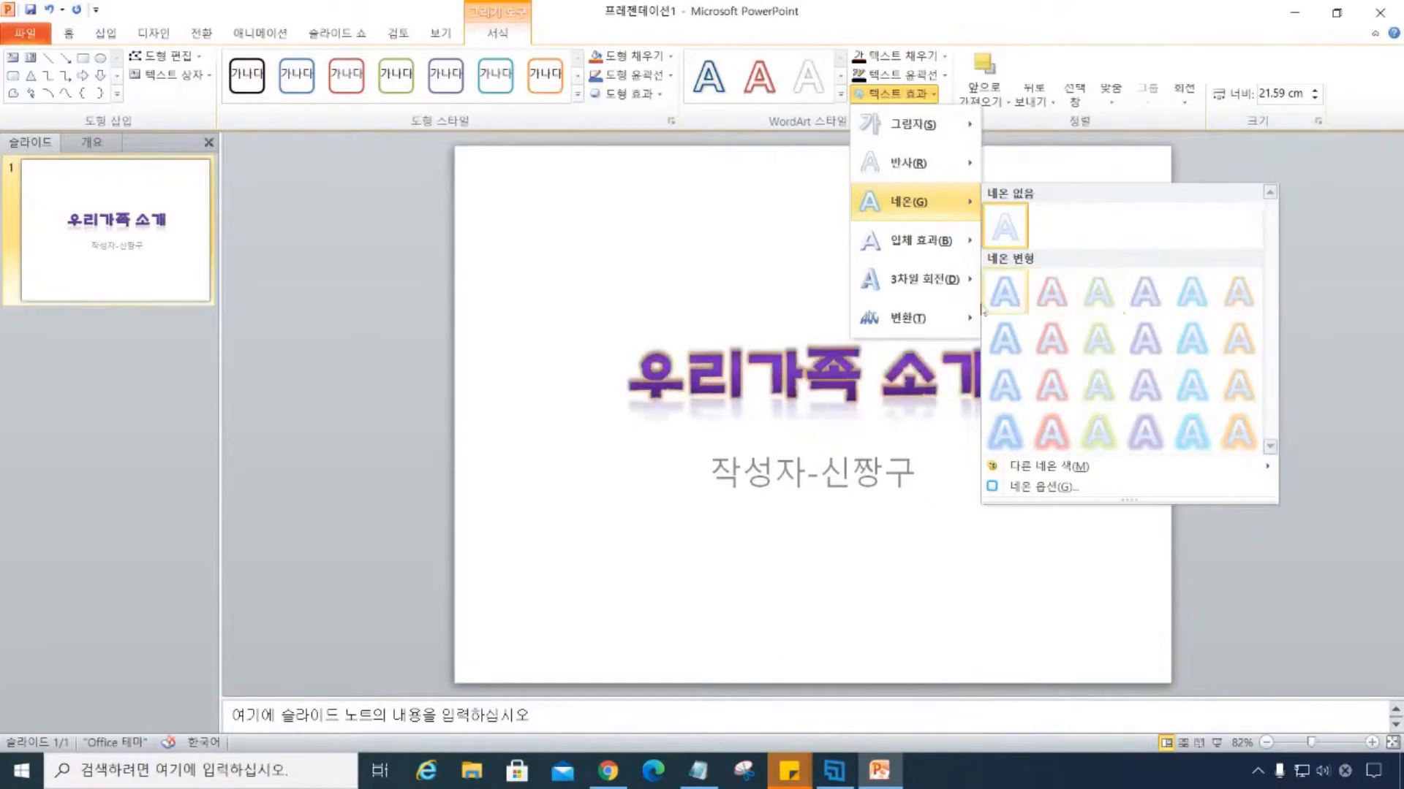
click(1020, 306)
click(896, 93)
mouse_move(923, 253)
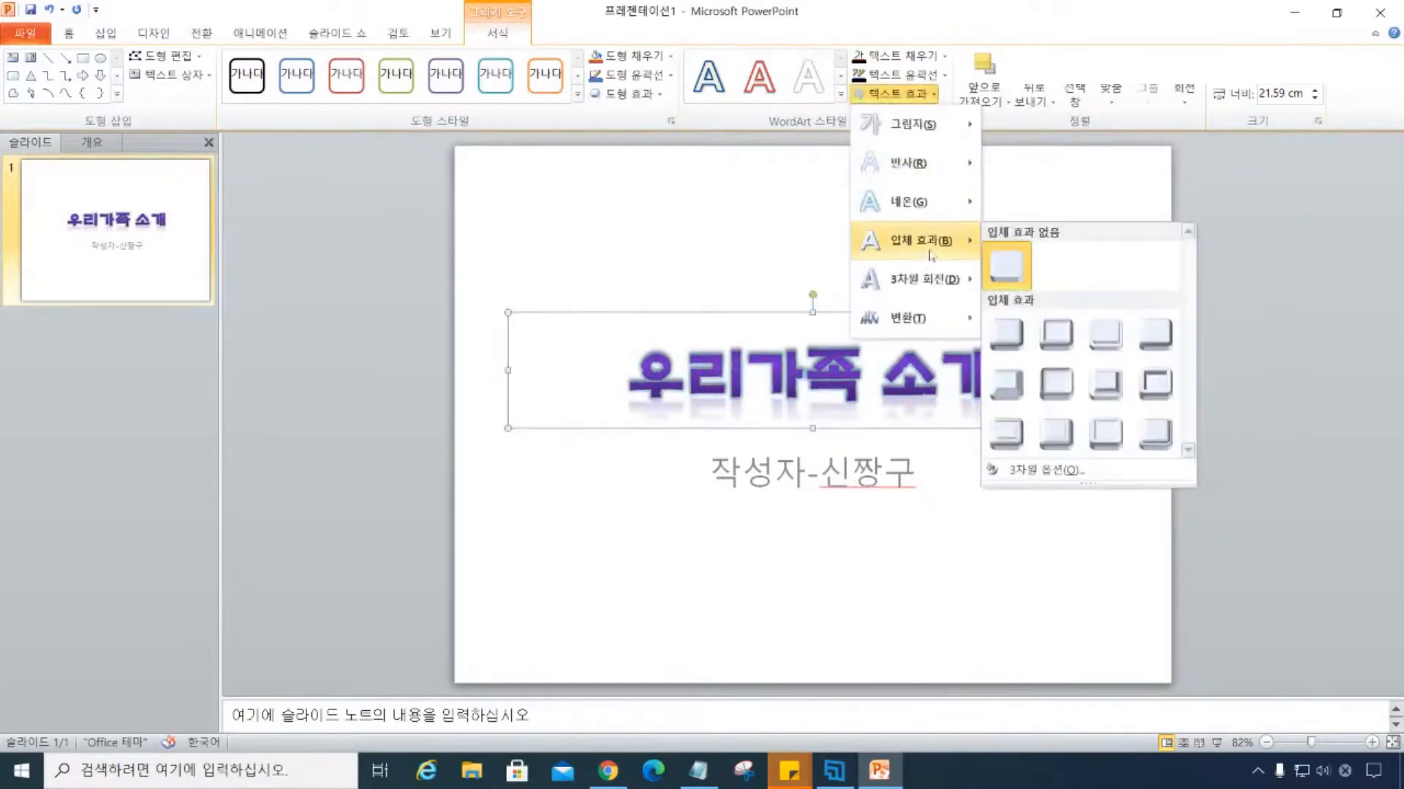
click(1008, 334)
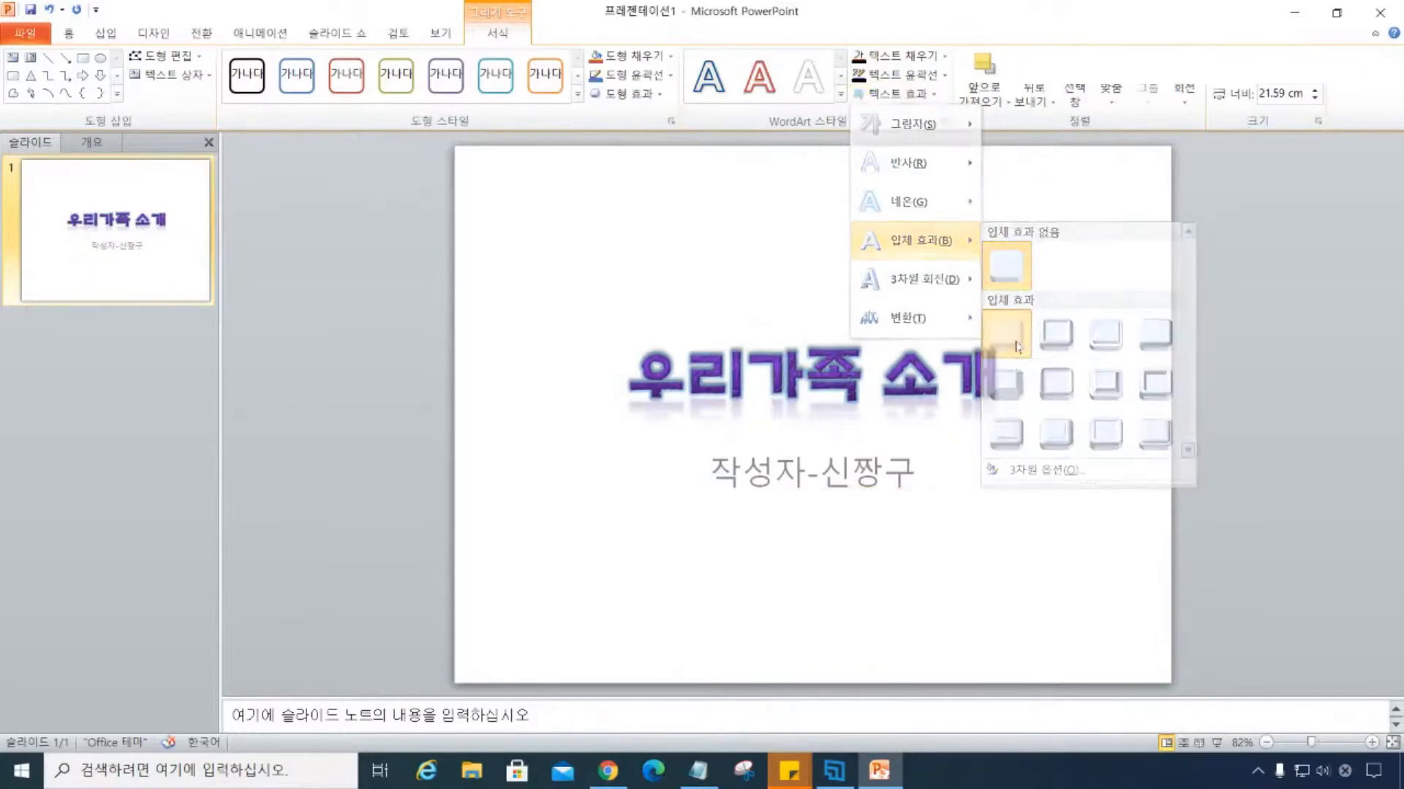
Apply the second-row, second-column perspective 3-D rotation to the title text.
click(917, 95)
mouse_move(924, 281)
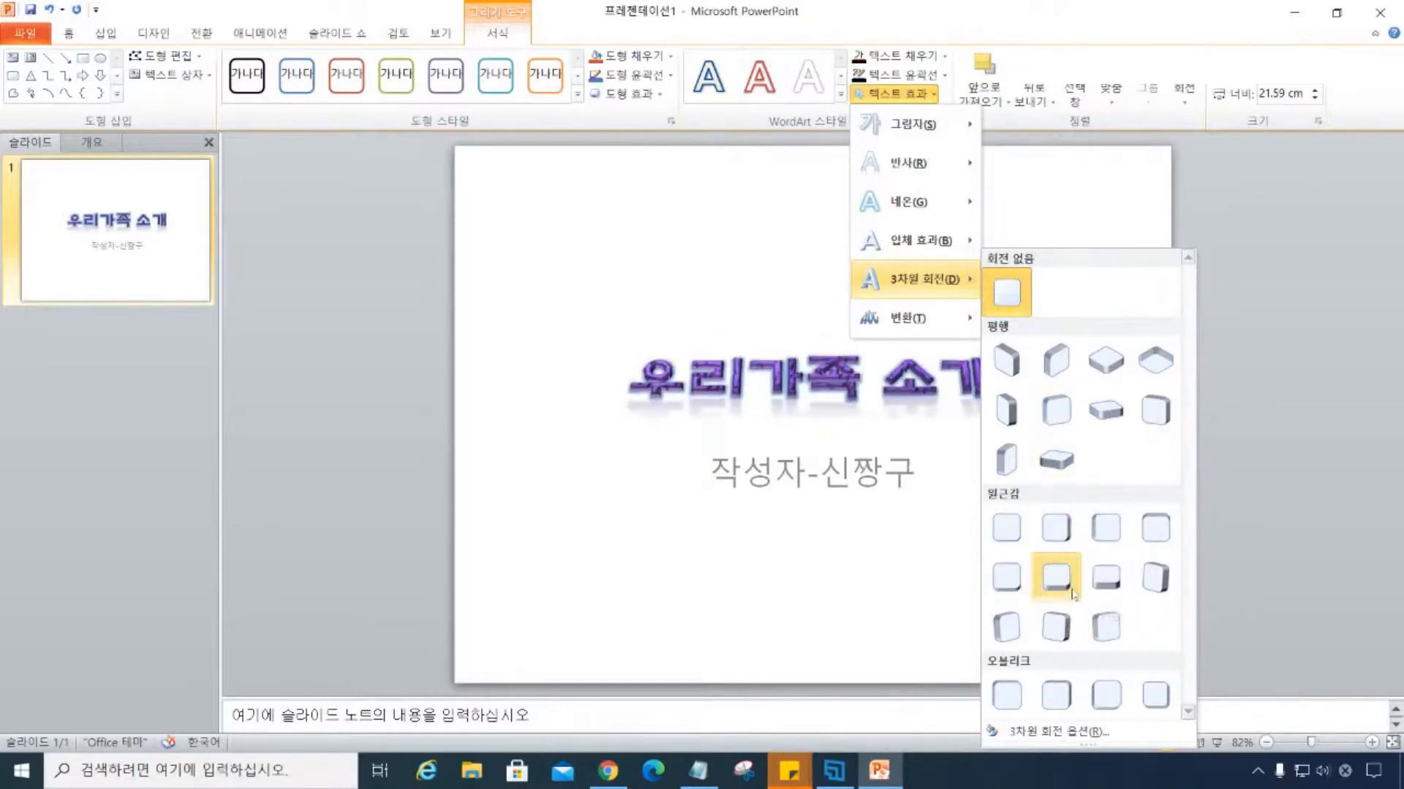
click(1058, 577)
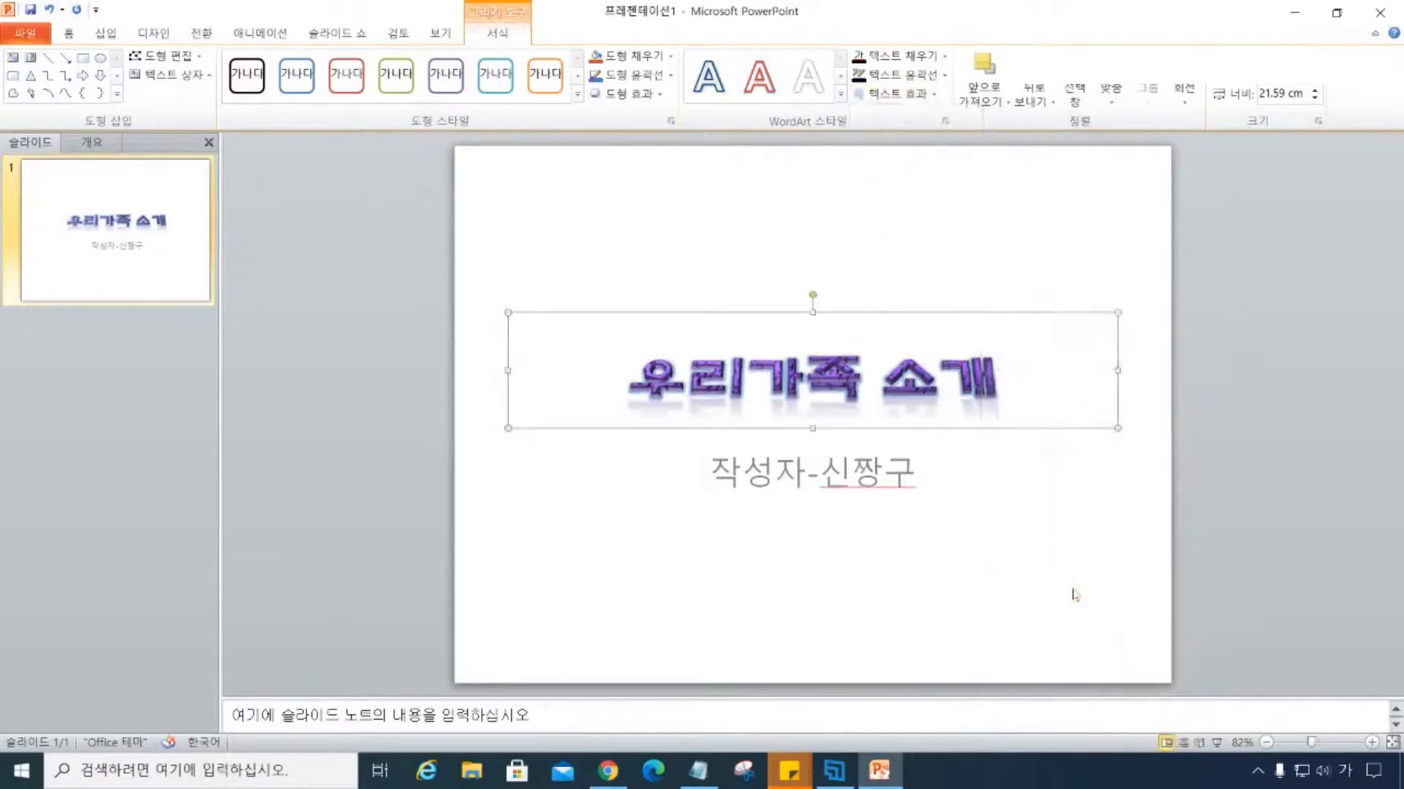
Apply the second warp transform of the first row to the title and restore the PowerPoint window beside Notepad.
click(917, 96)
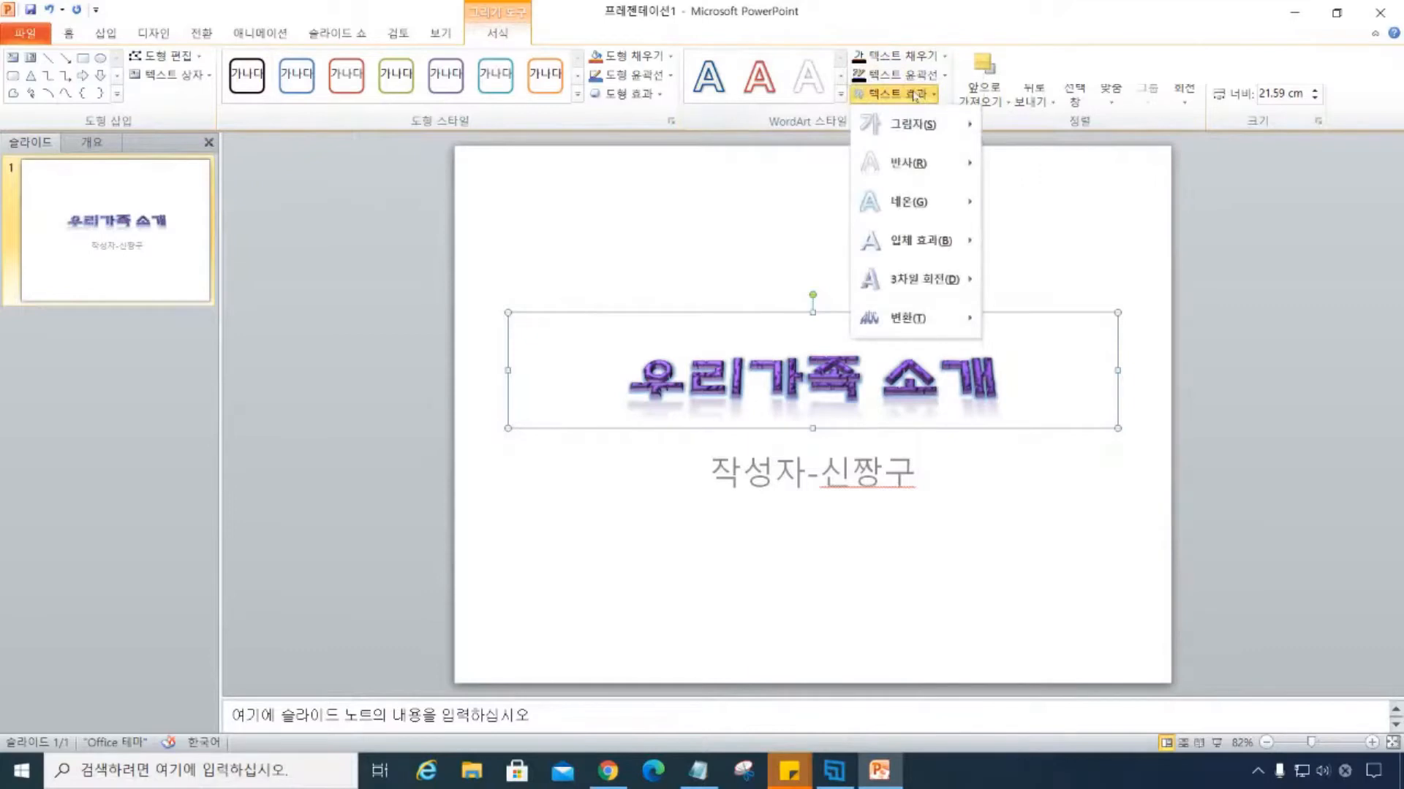
mouse_move(889, 333)
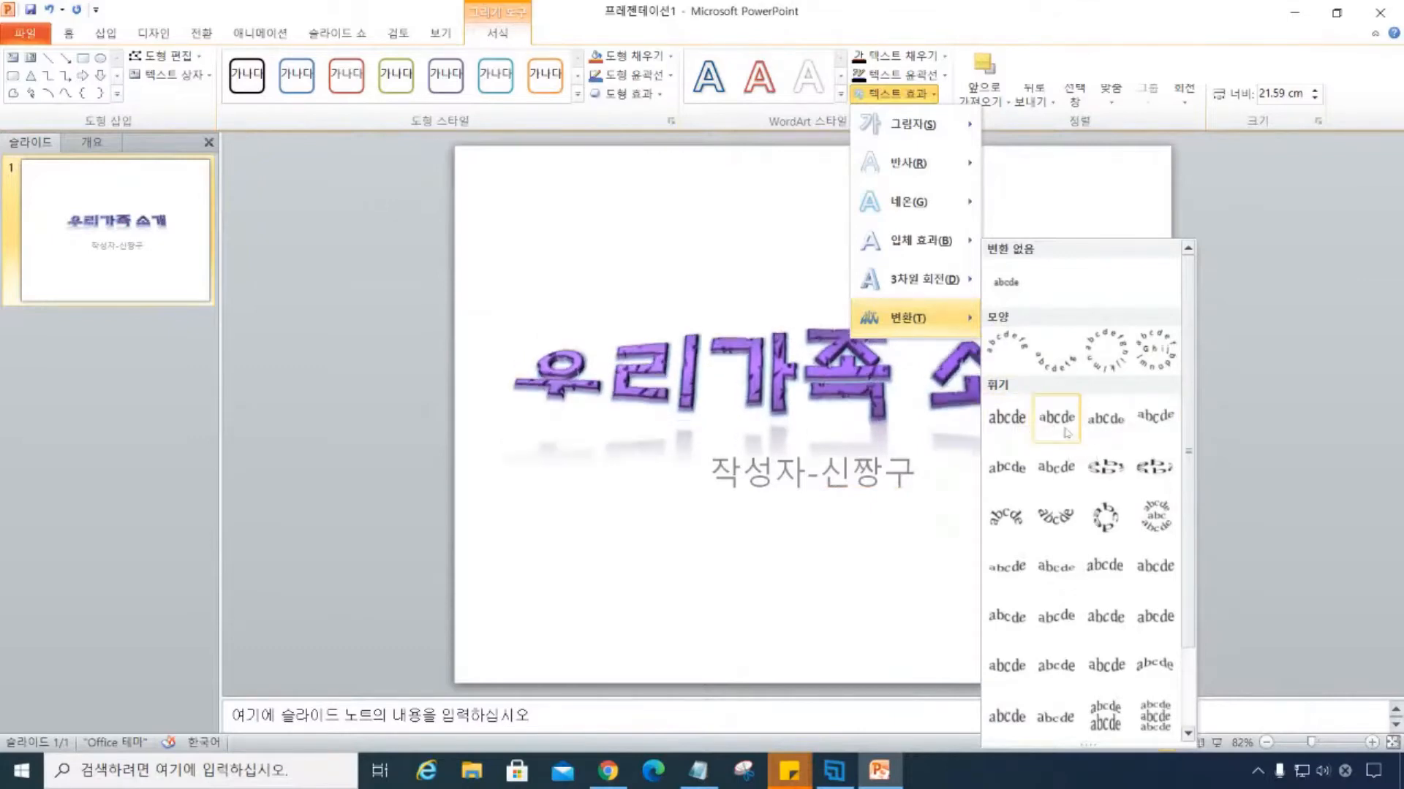
click(1056, 418)
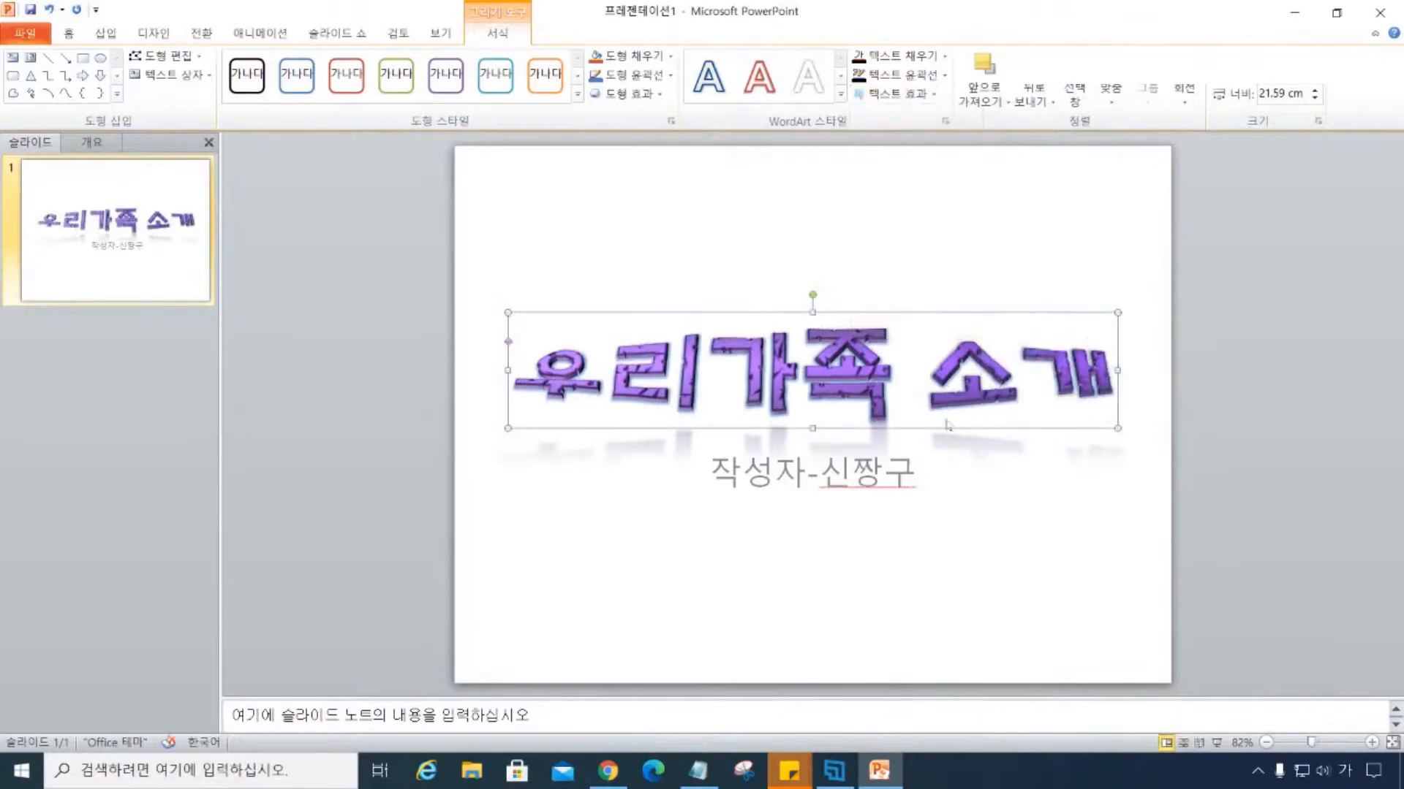
click(1336, 12)
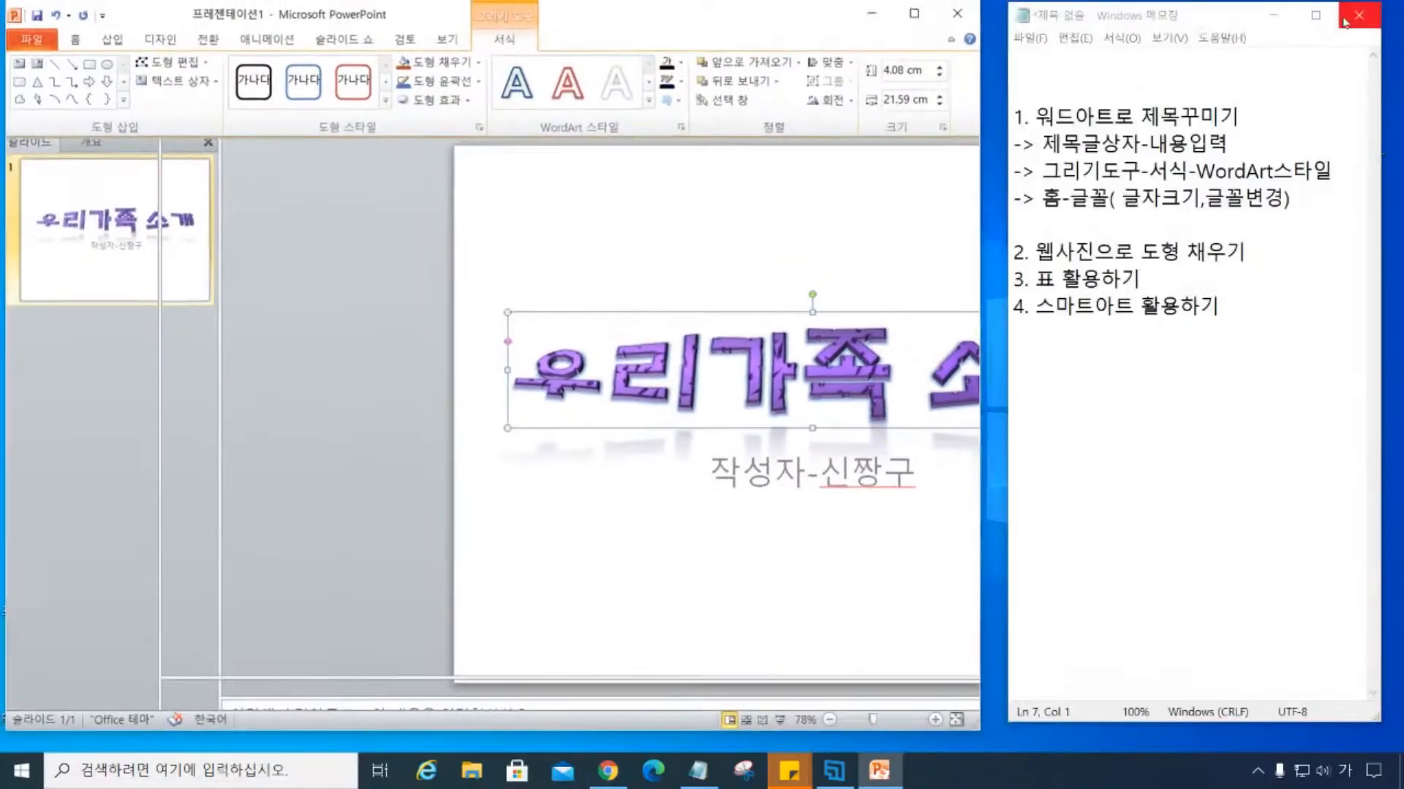
In Notepad, insert the line "1) 글자모양꾸미기" directly below the heading "1. 워드아트로 제목꾸미기".
click(1016, 224)
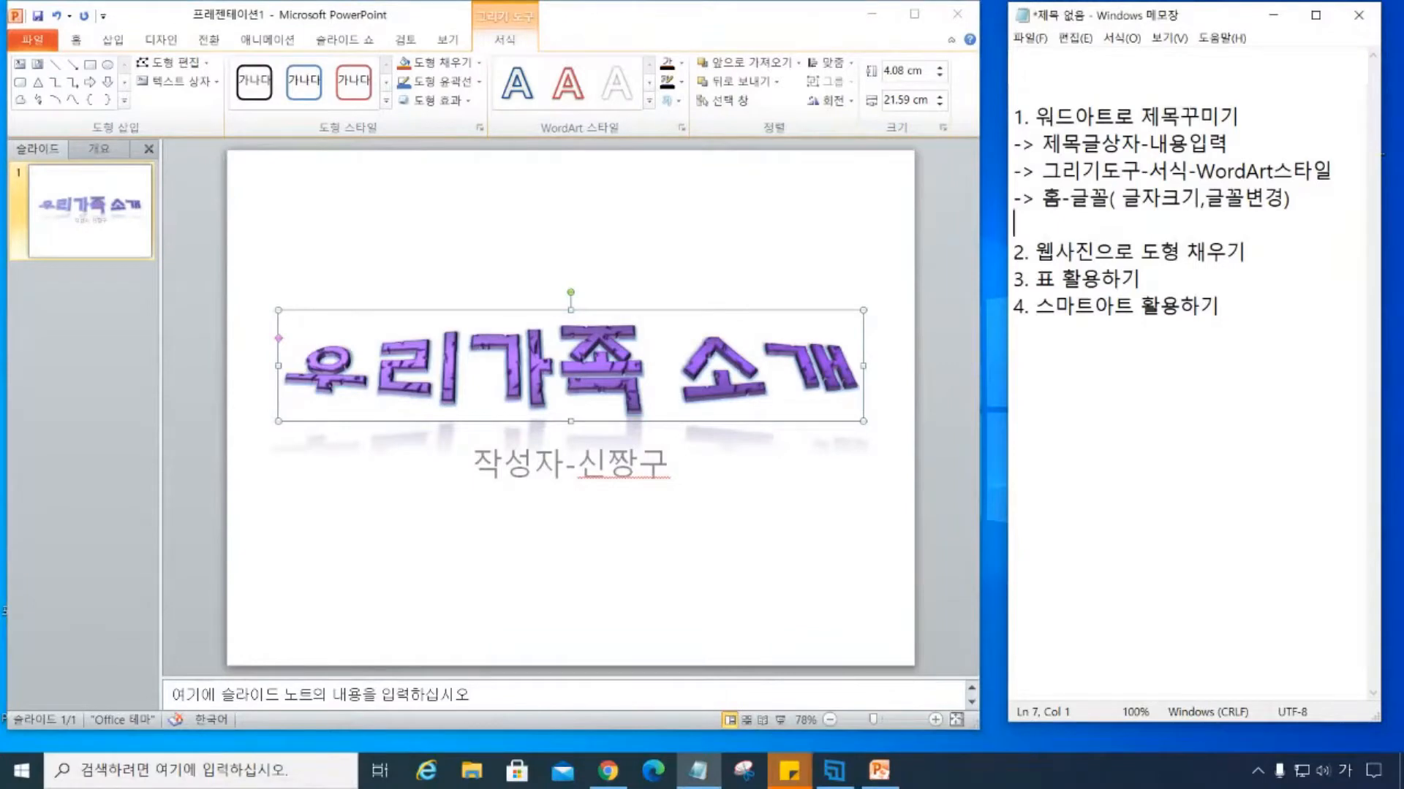
drag(1037, 197, 1291, 197)
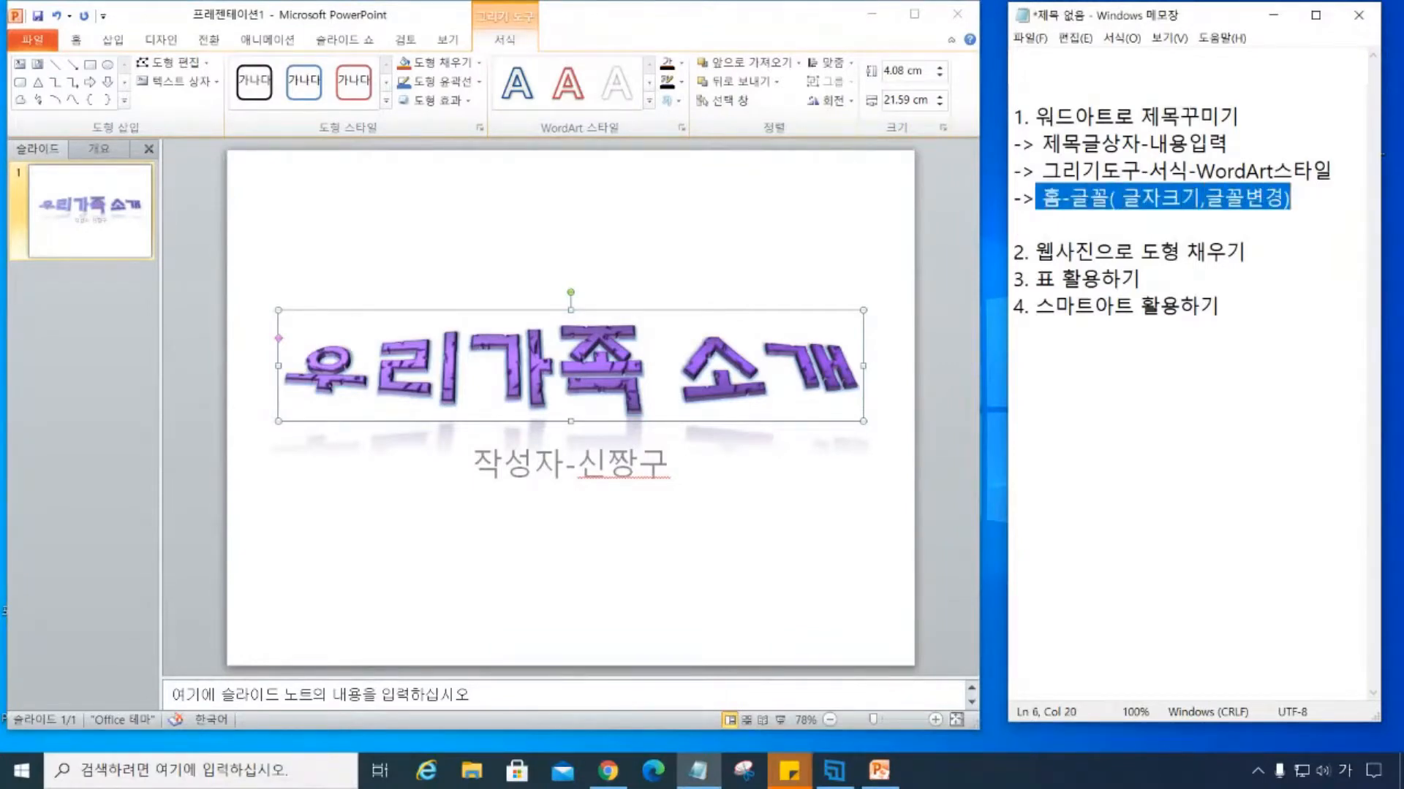
click(1241, 116)
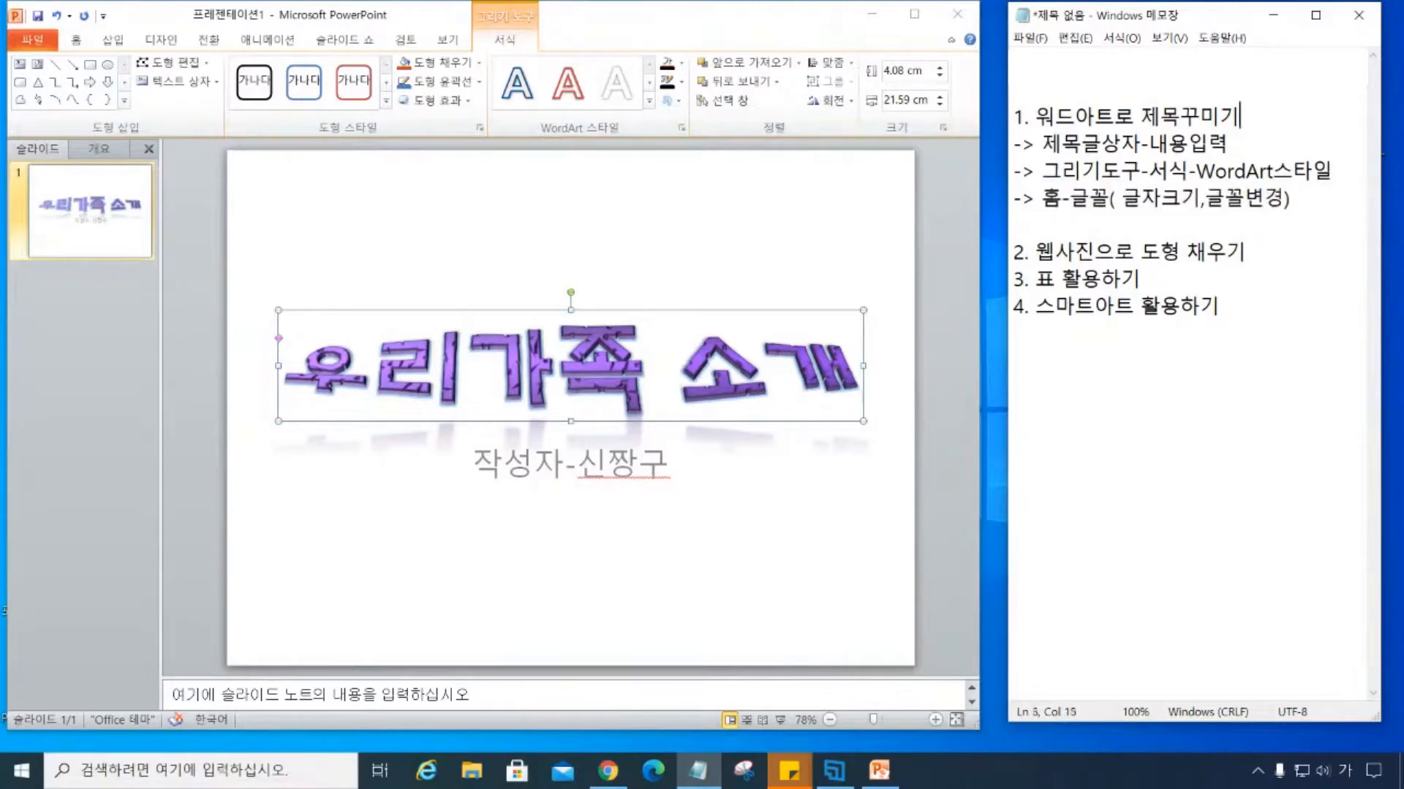
key(Return)
text(1)
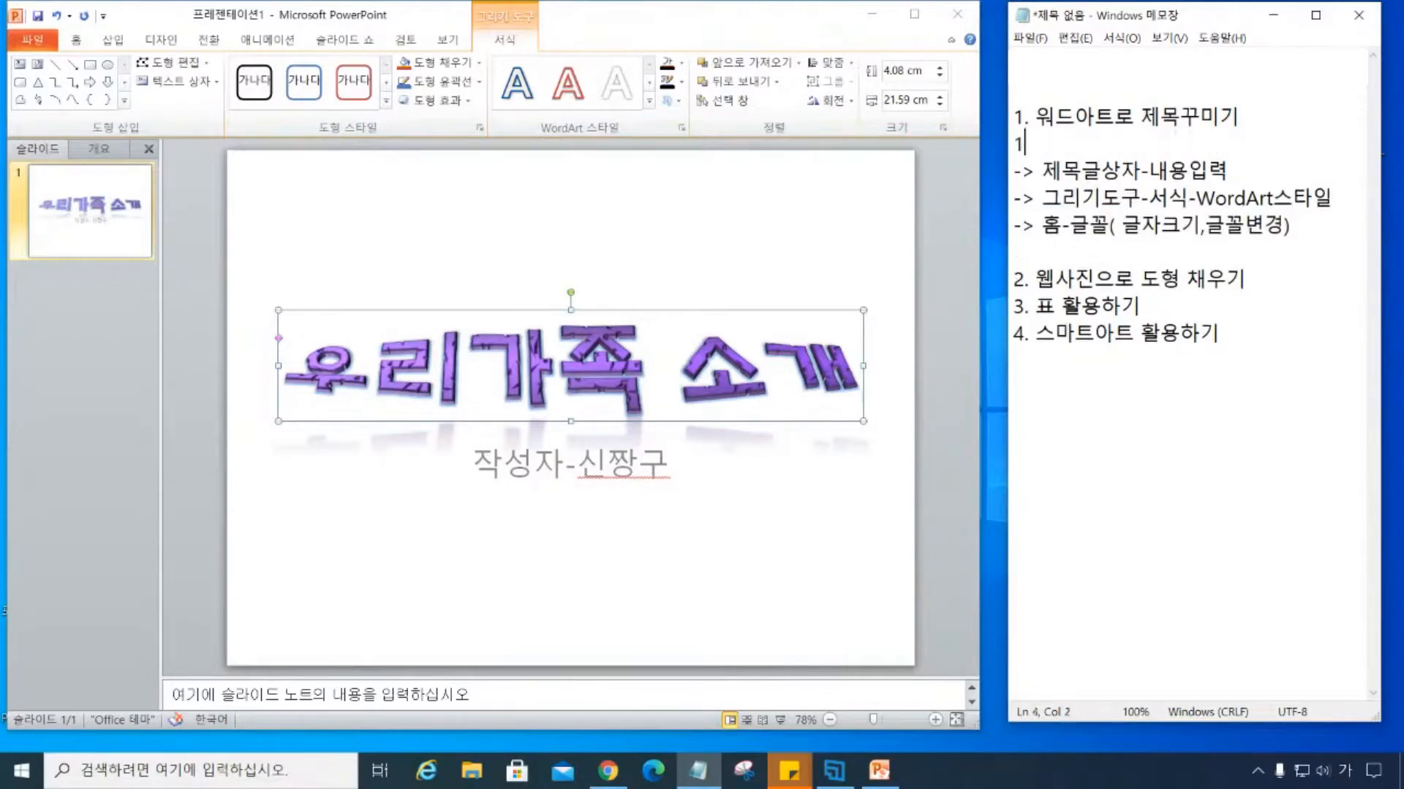
text() 워ㄷ)
key(BackSpace)
key(BackSpace)
key(BackSpace)
key(BackSpace)
text(글자모양꾸)
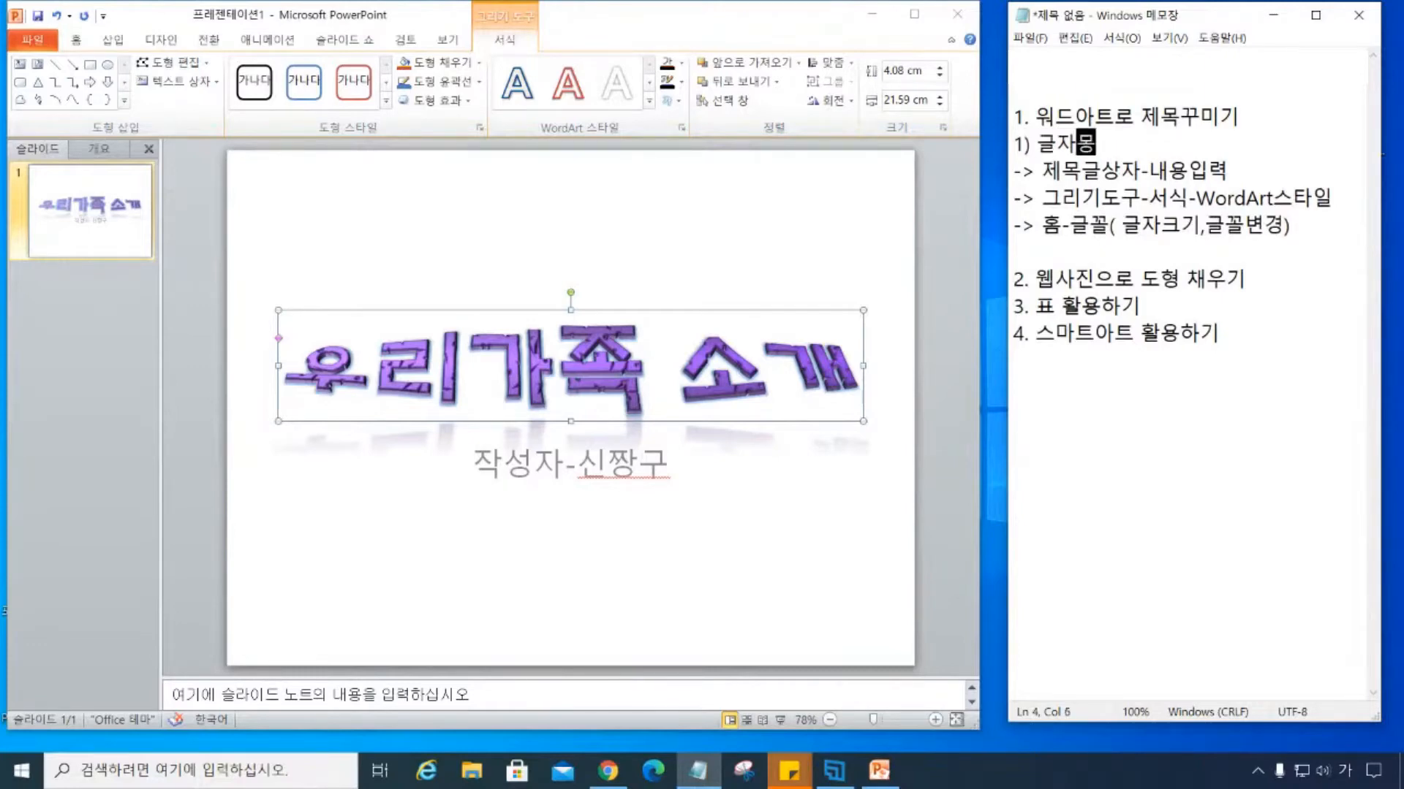
text(미기)
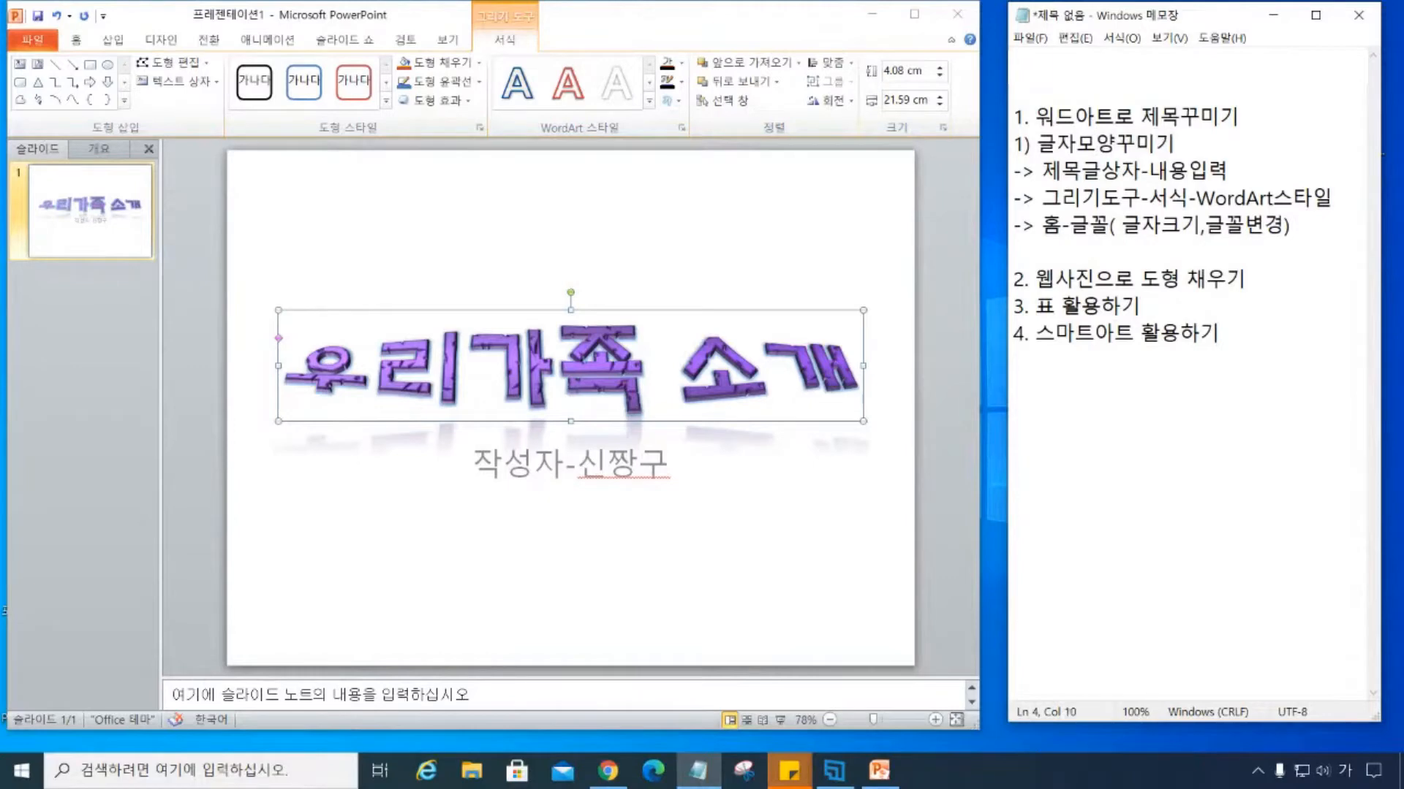
Fill the blank line above item 2 with "2) 워드아트스타일편집메뉴" and start a new line below it.
key(Down)
key(Down)
key(Down)
key(Down)
key(shift+Right)
key(shift+Right)
key(shift+Right)
key(shift+Right)
key(shift+Right)
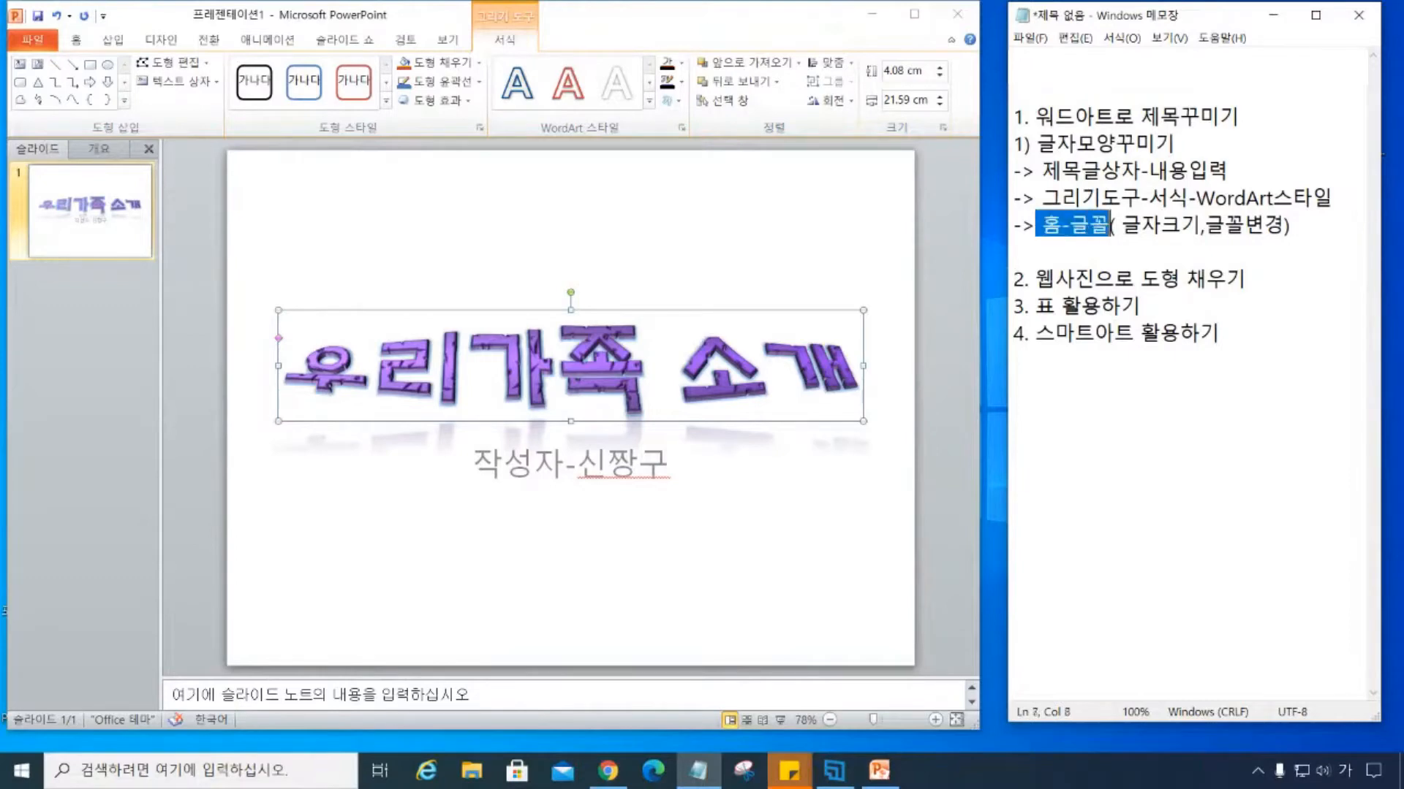
click(1014, 250)
text(2)
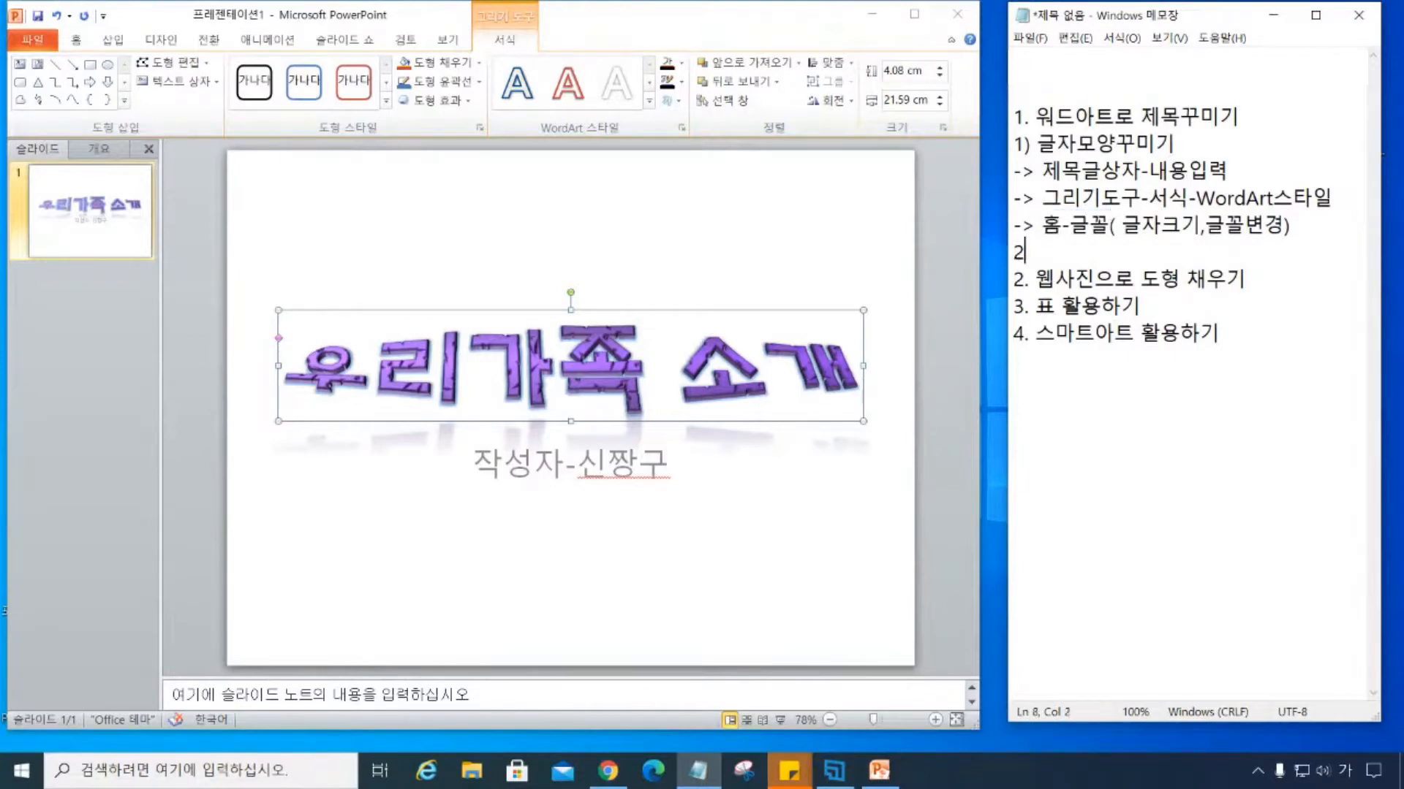
text() 워드아트스타일)
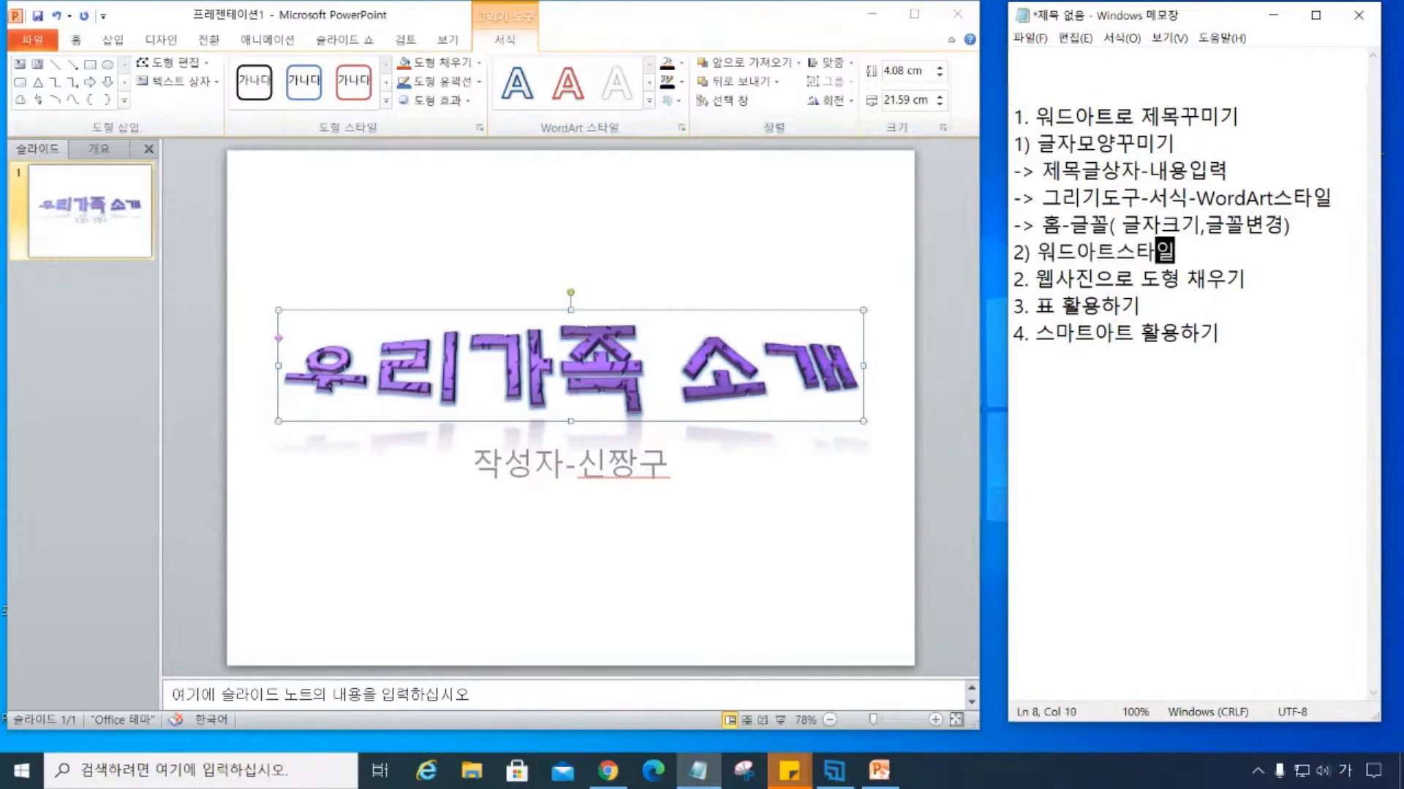
text(편집메뉴)
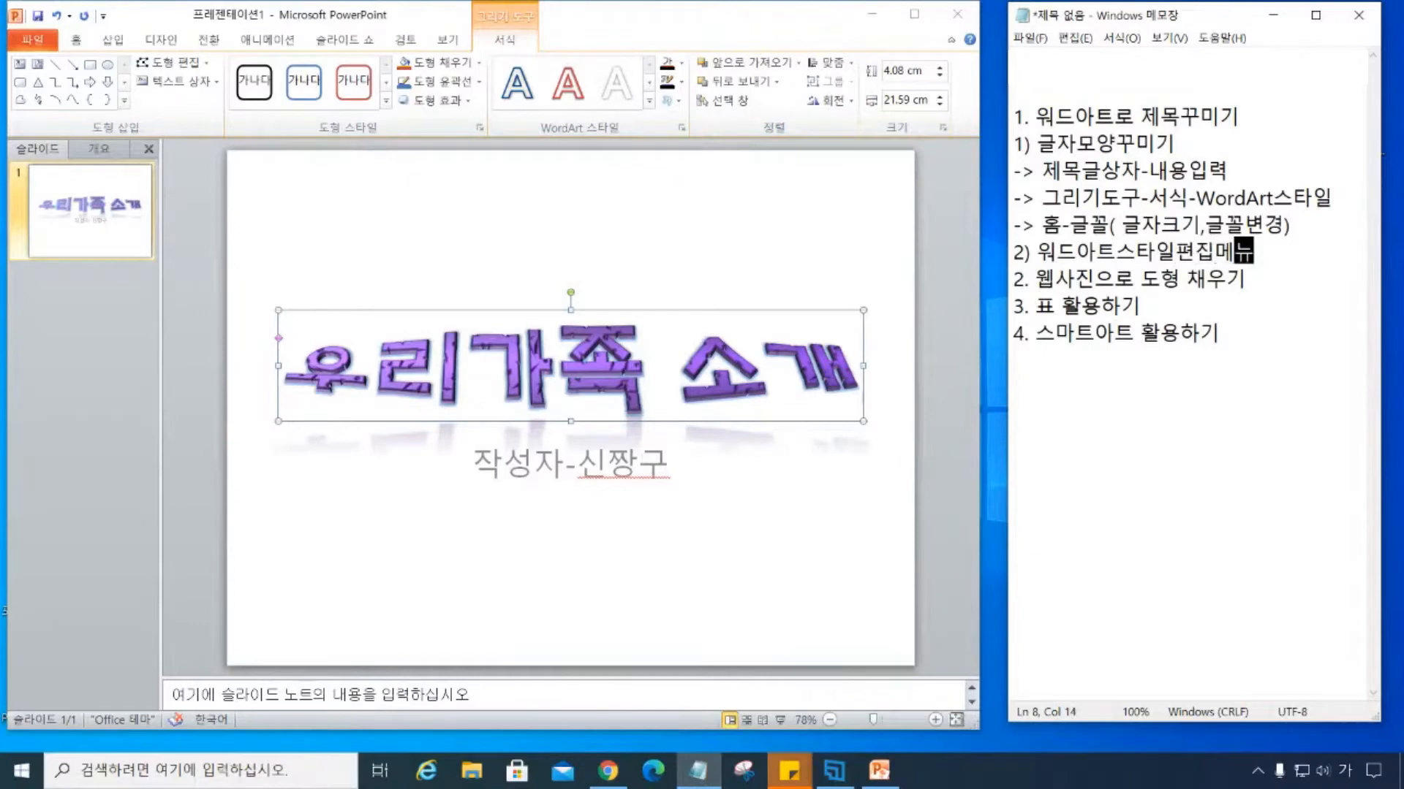
key(Return)
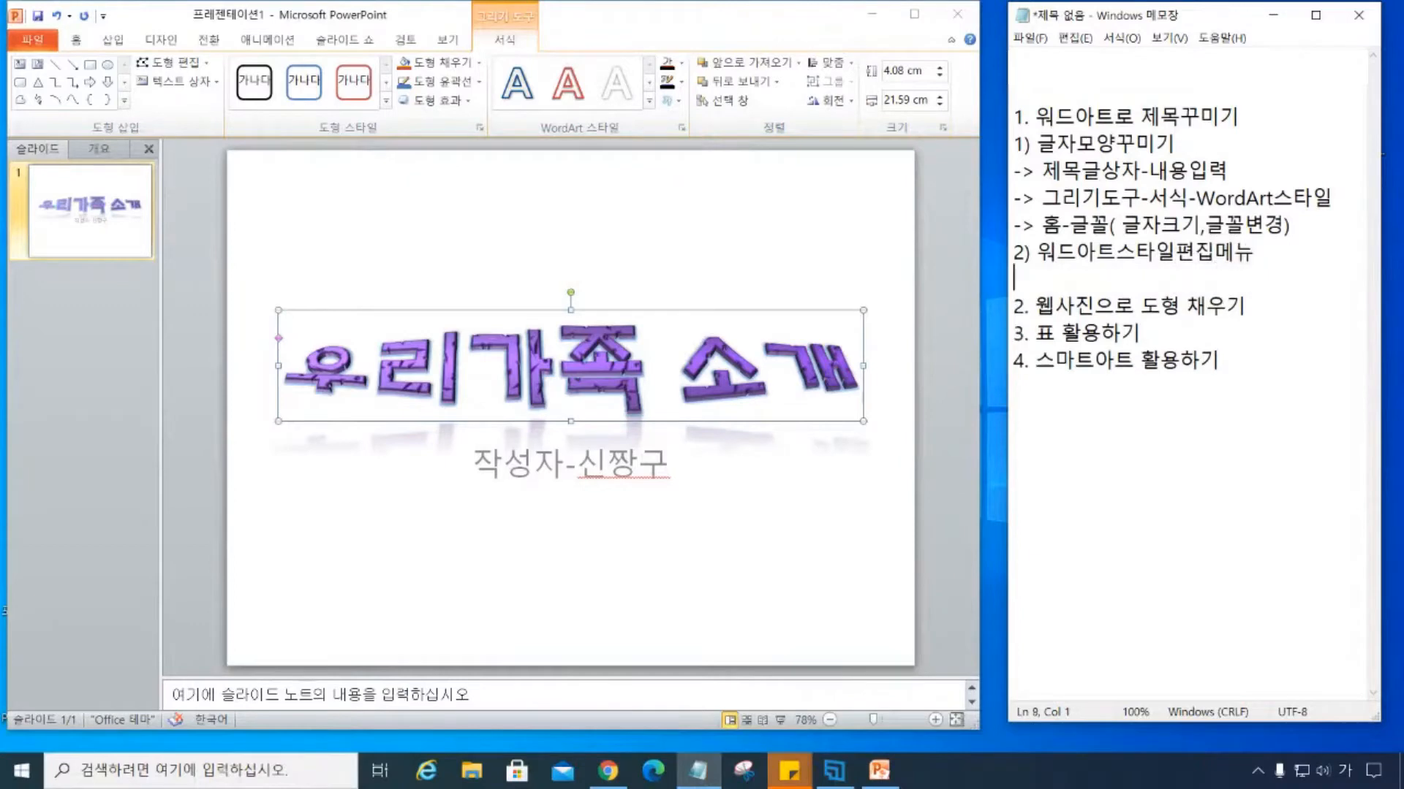
Write the note line "->WordArt스타일" below the subheading "2) 워드아트스타일편집메뉴".
text(-?)
key(Hangul)
text(W)
key(BackSpace)
key(BackSpace)
text(>Workd)
key(BackSpace)
key(BackSpace)
text(da)
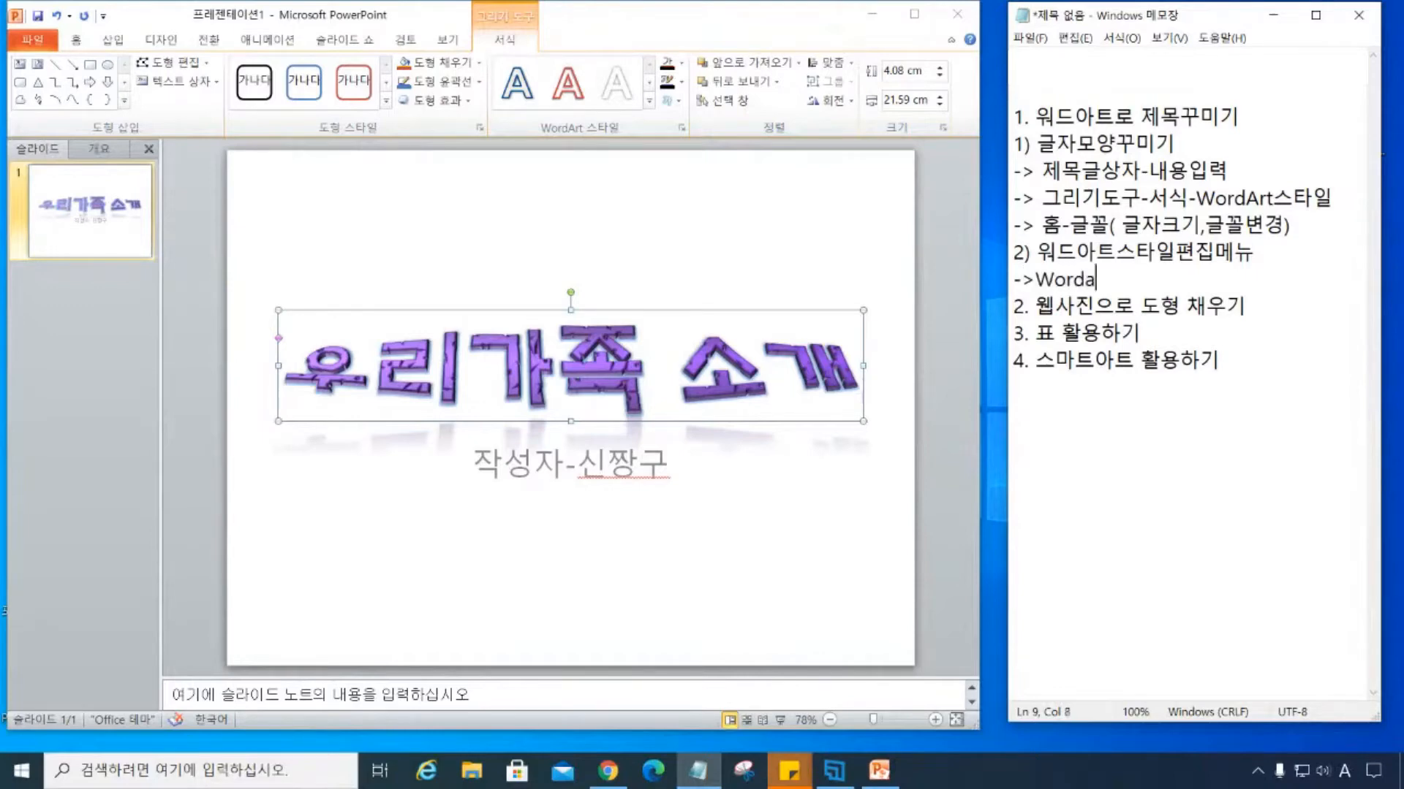
key(BackSpace)
text(Ard)
key(BackSpace)
text(t)
text(tmxkdlf)
key(BackSpace)
key(BackSpace)
key(BackSpace)
key(BackSpace)
key(BackSpace)
key(BackSpace)
key(BackSpace)
key(Hangul)
text(스타일)
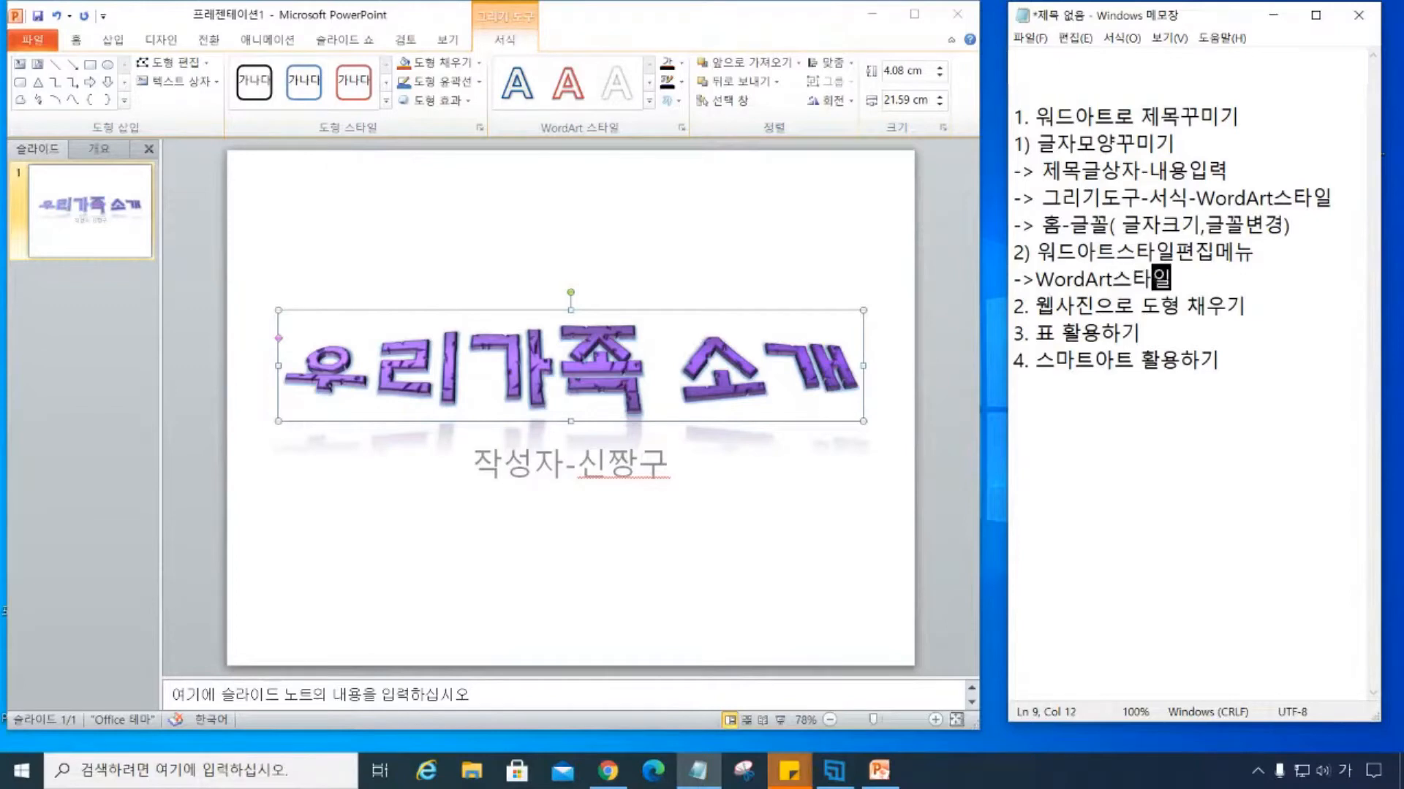
Add a blank line before item 2 and delete "WordArt스타일" from the line above, keeping only its arrow.
key(Return)
key(Up)
key(End)
key(BackSpace)
key(BackSpace)
key(BackSpace)
key(BackSpace)
key(BackSpace)
key(BackSpace)
key(BackSpace)
key(BackSpace)
key(BackSpace)
key(BackSpace)
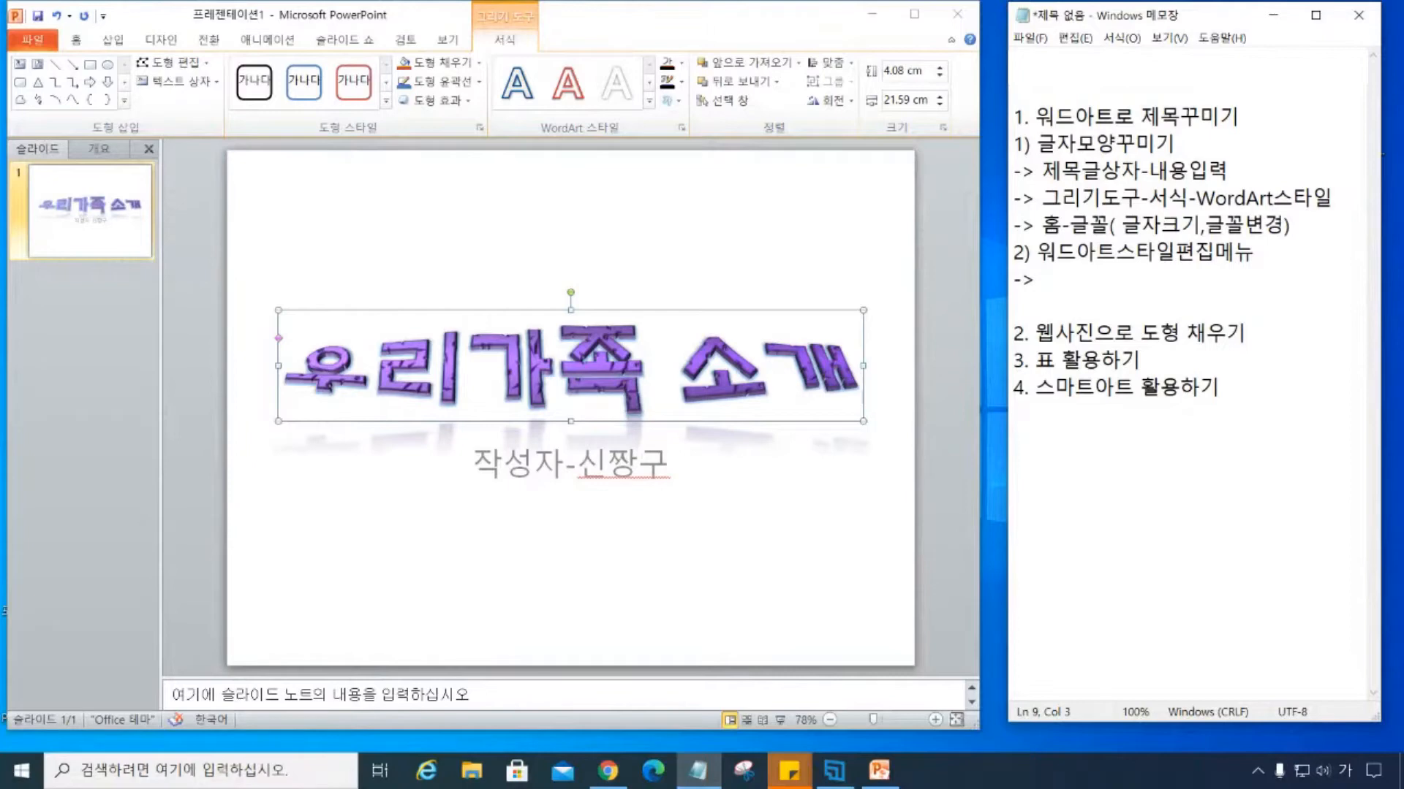
Check the title's text effects list in PowerPoint, and in Notepad replace the arrow under item 2) with "(텍스트효과)".
click(667, 110)
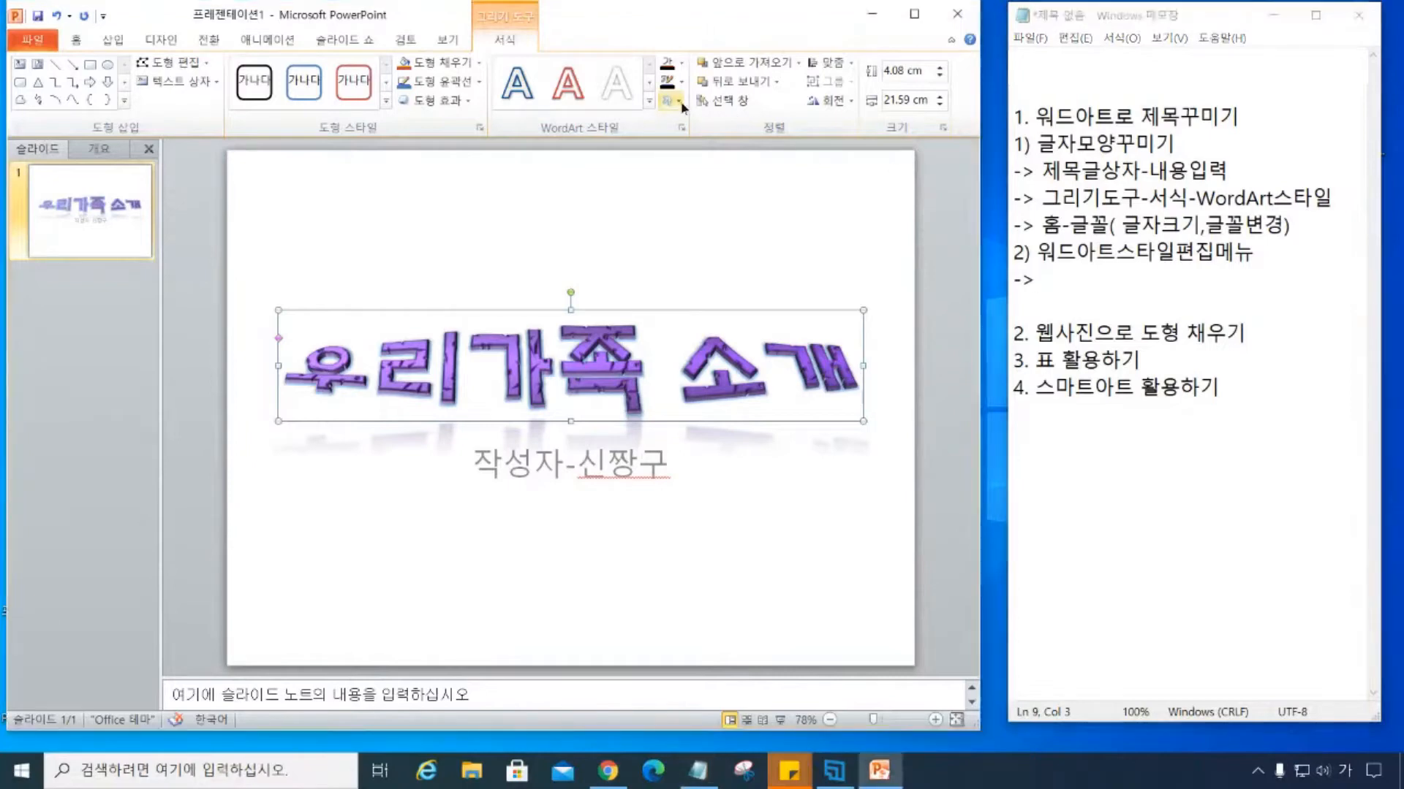
click(679, 103)
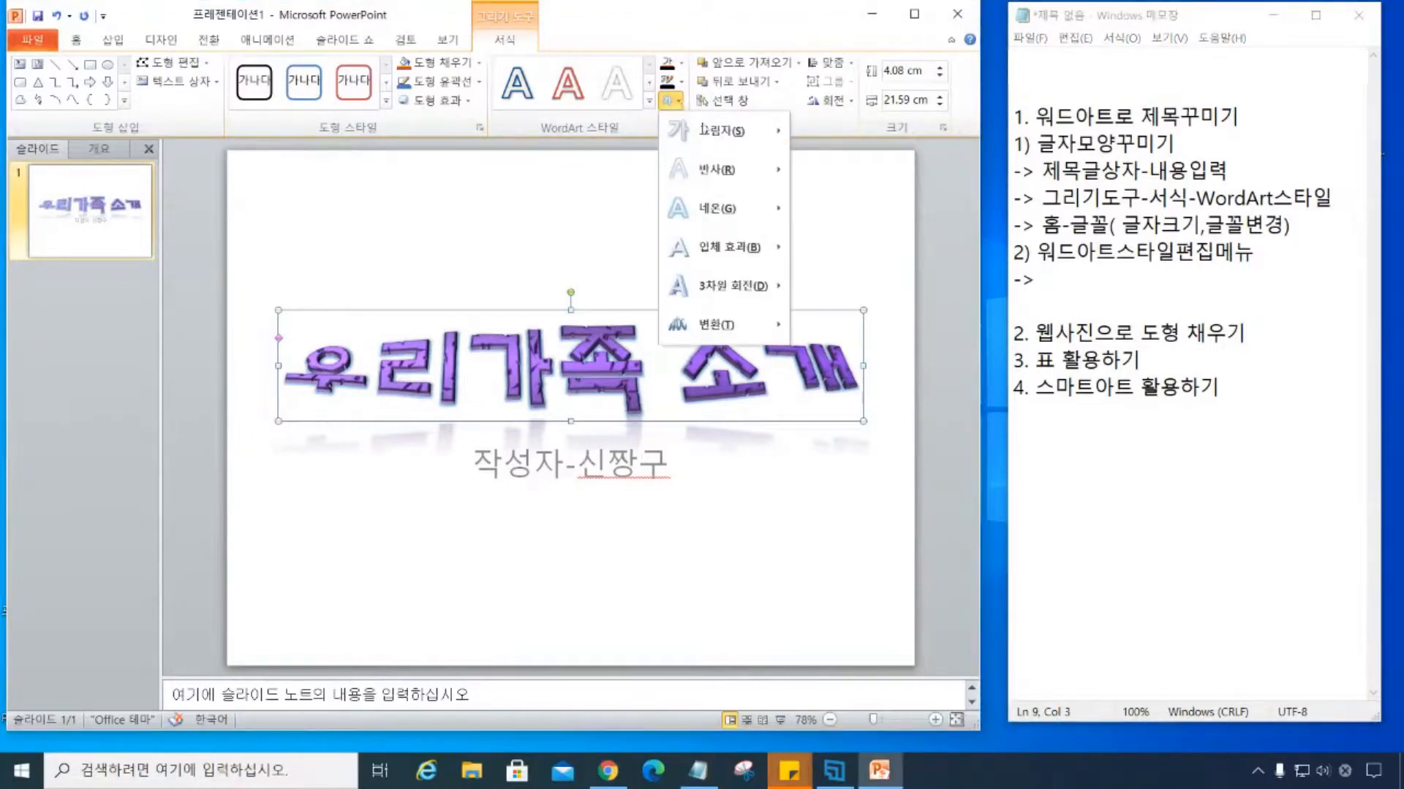
click(1082, 280)
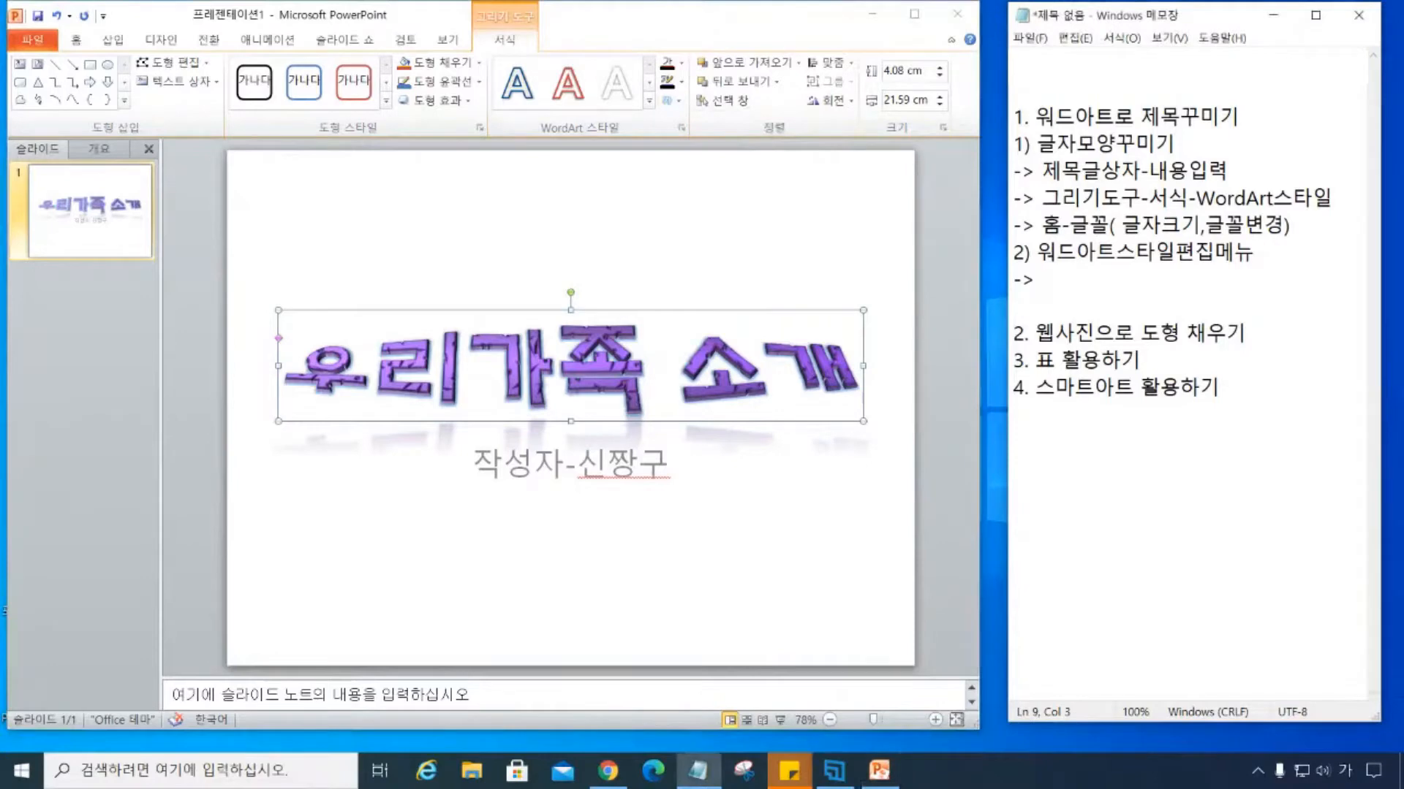
key(shift+Left)
key(BackSpace)
key(shift+Left)
key(BackSpace)
text((텍스)
text(트효과))
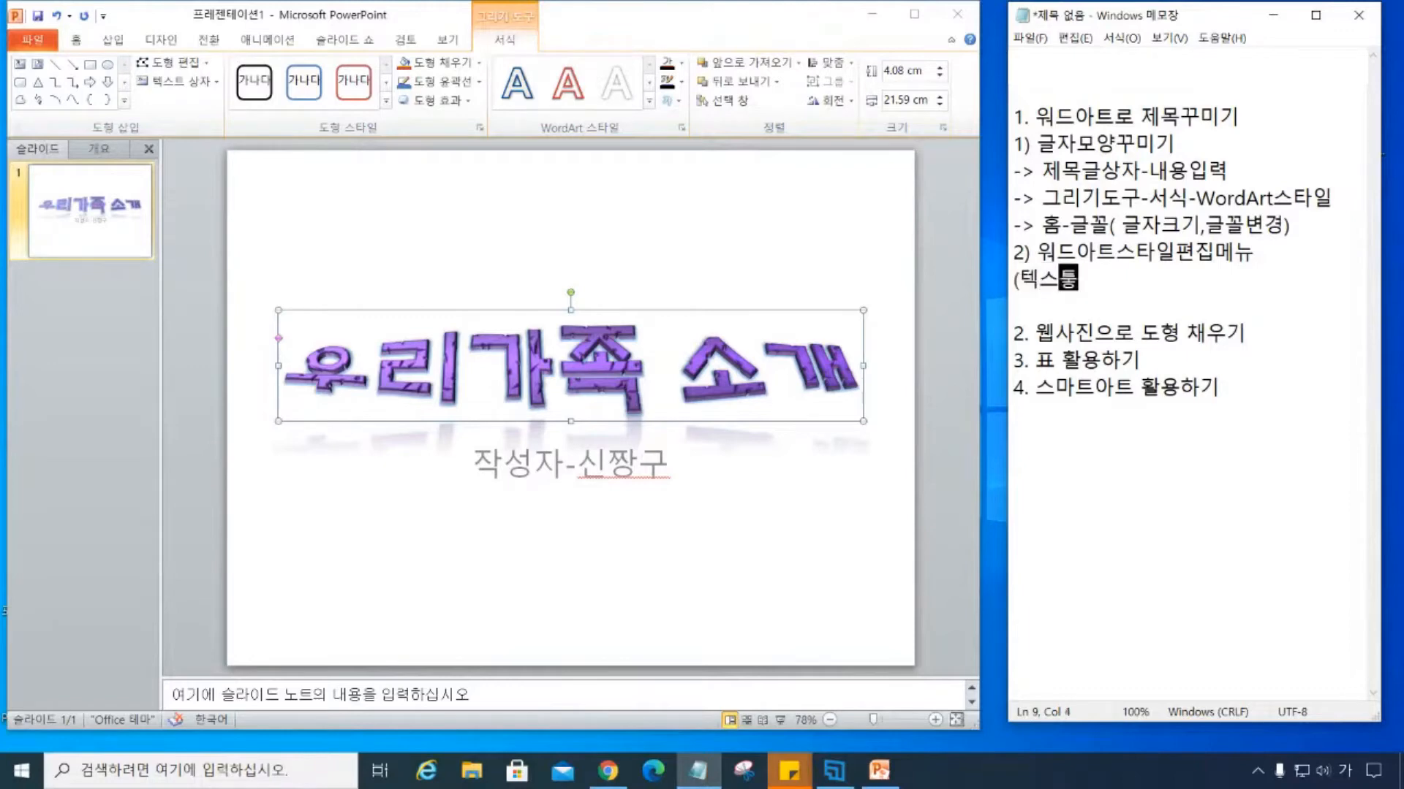
Add the note lines "->그림자" and "->반사" below "(텍스트효과)".
key(Return)
text(-)
text(그리)
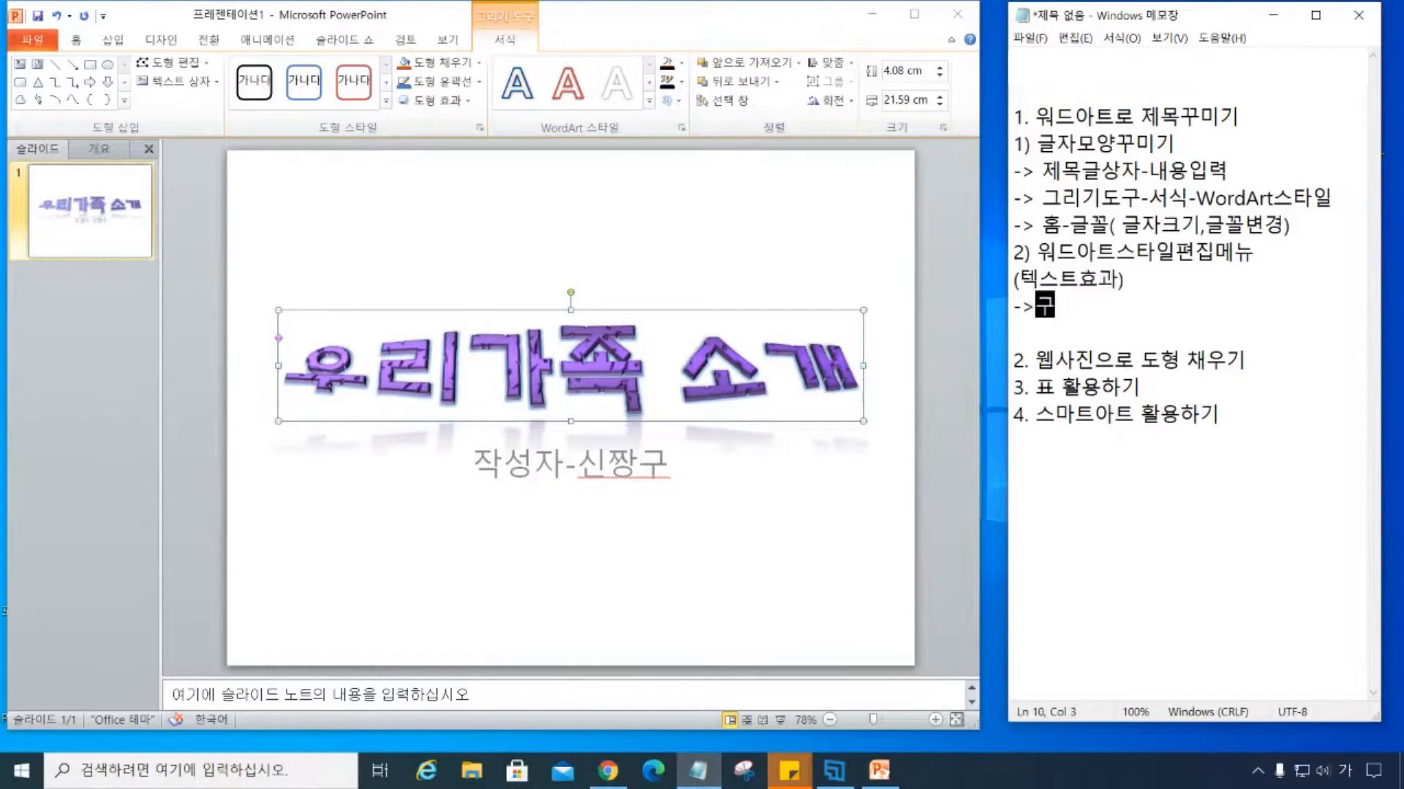
text(ㅁ자)
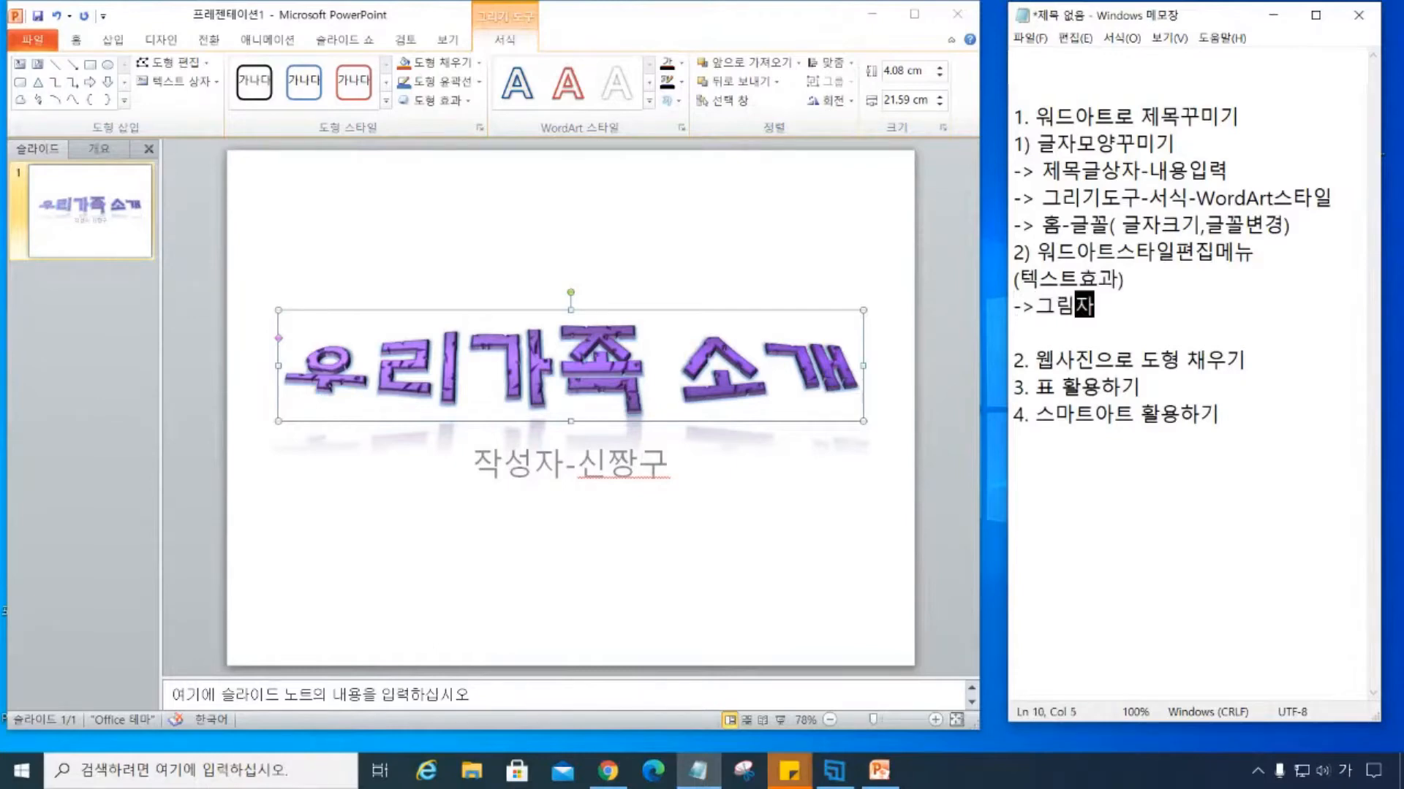
key(Return)
text(->반사)
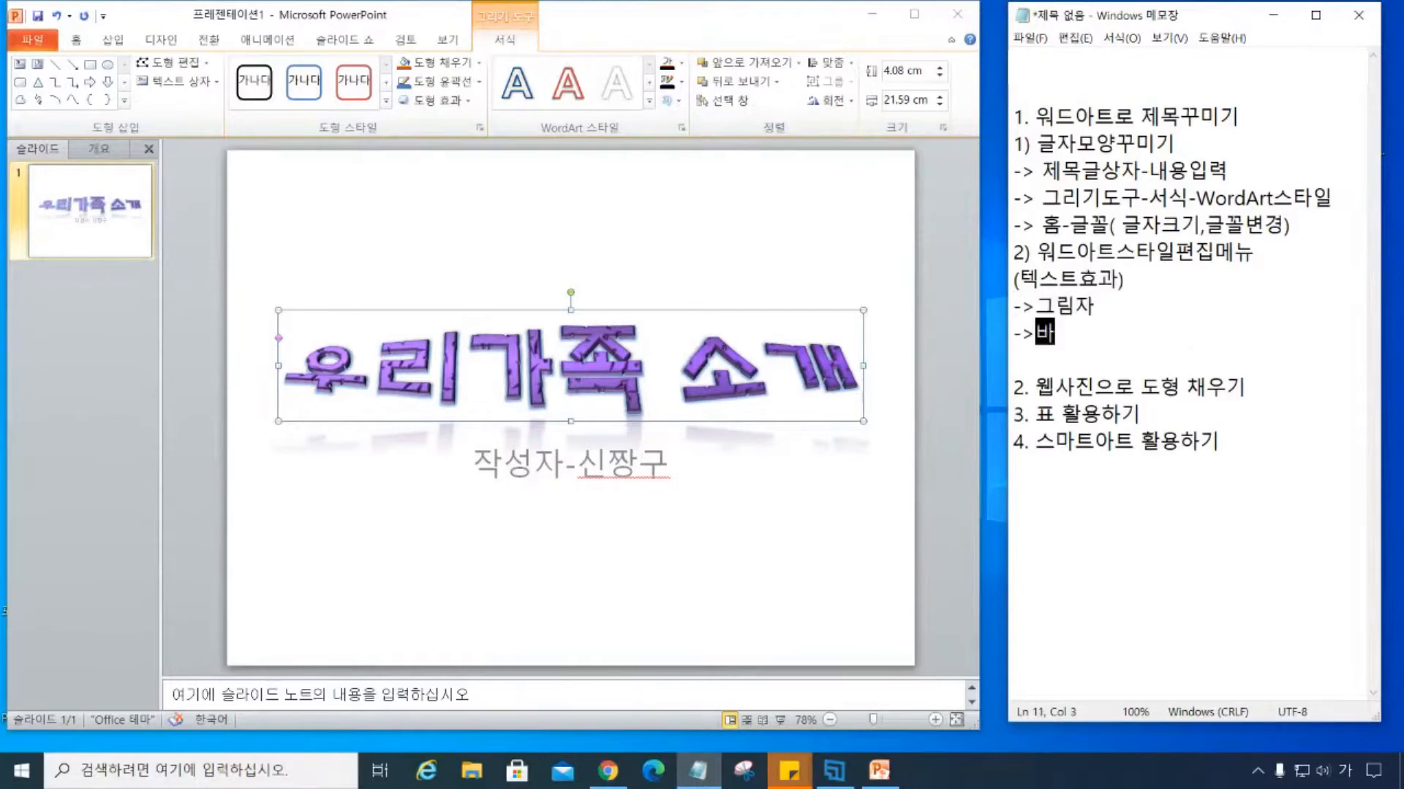
Add the note lines "->네온" and "입체효과" below "->반사" in Notepad.
click(677, 102)
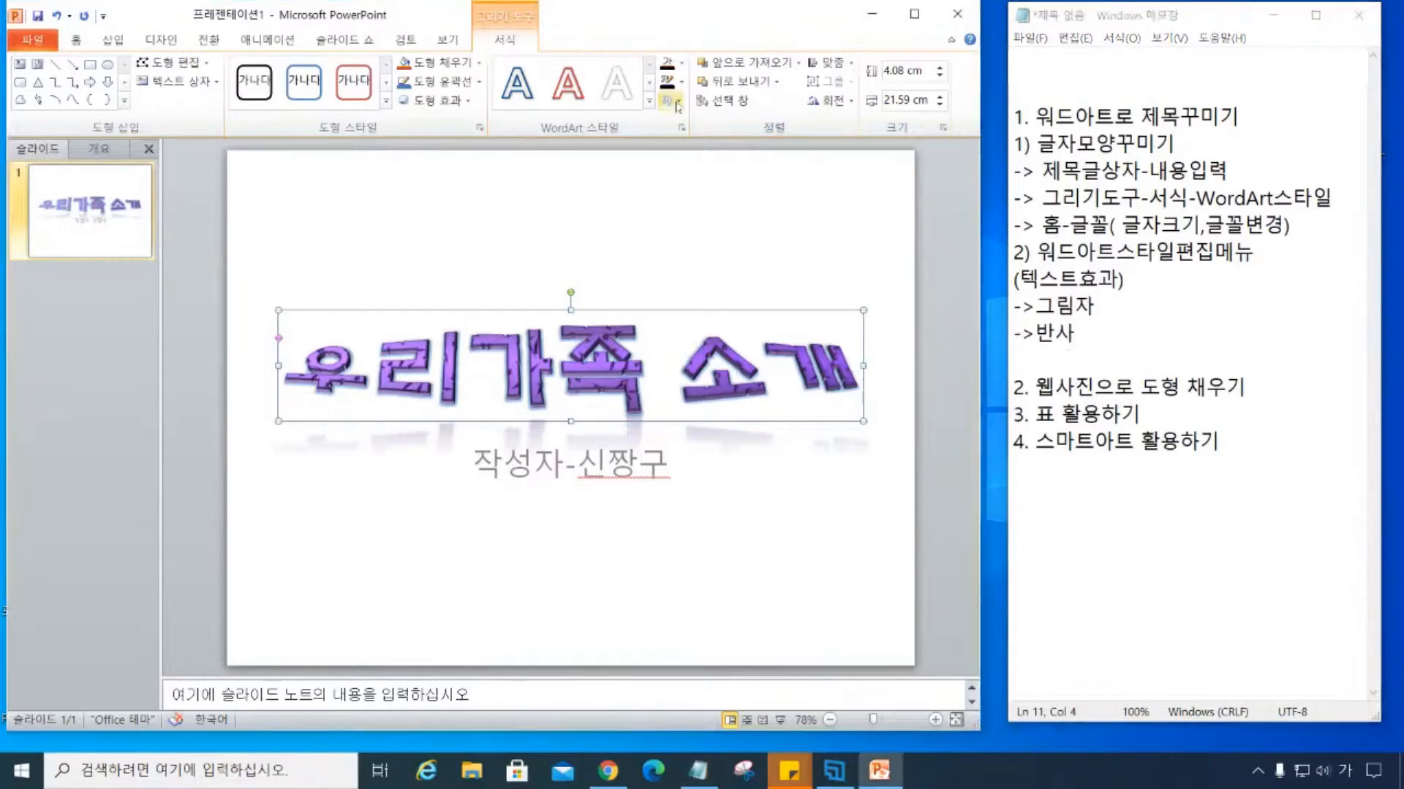
click(1076, 334)
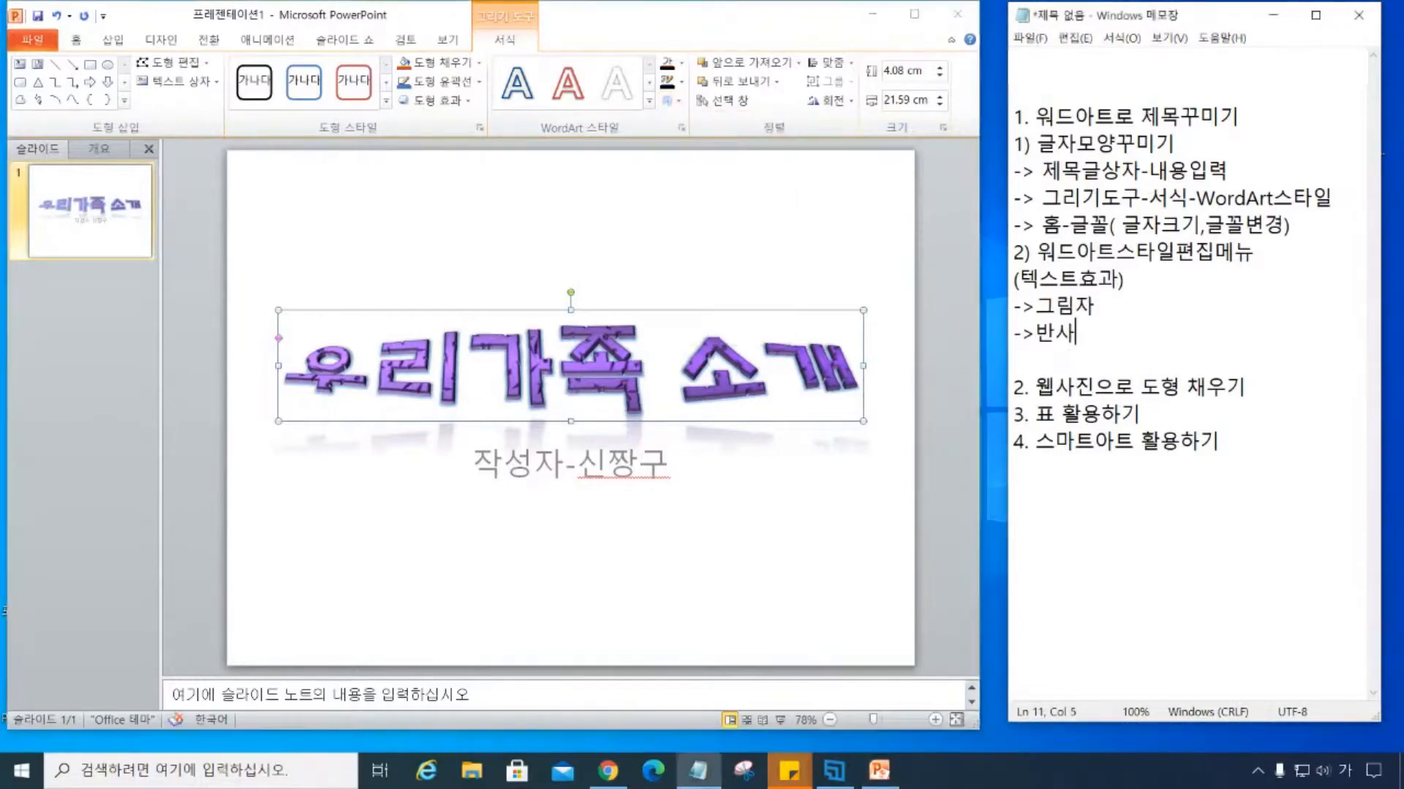
key(Return)
text(->)
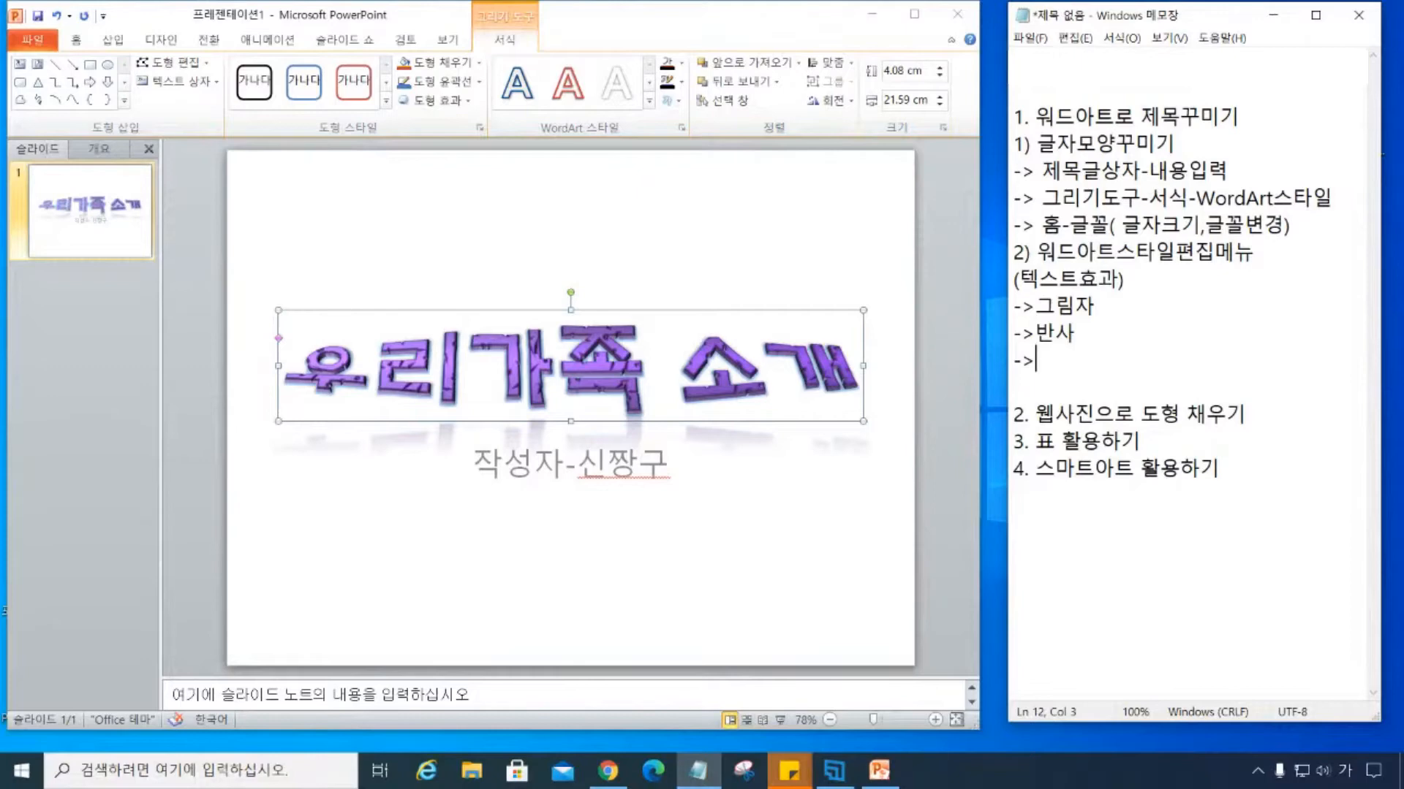
text(네온)
key(Return)
text(입체효과)
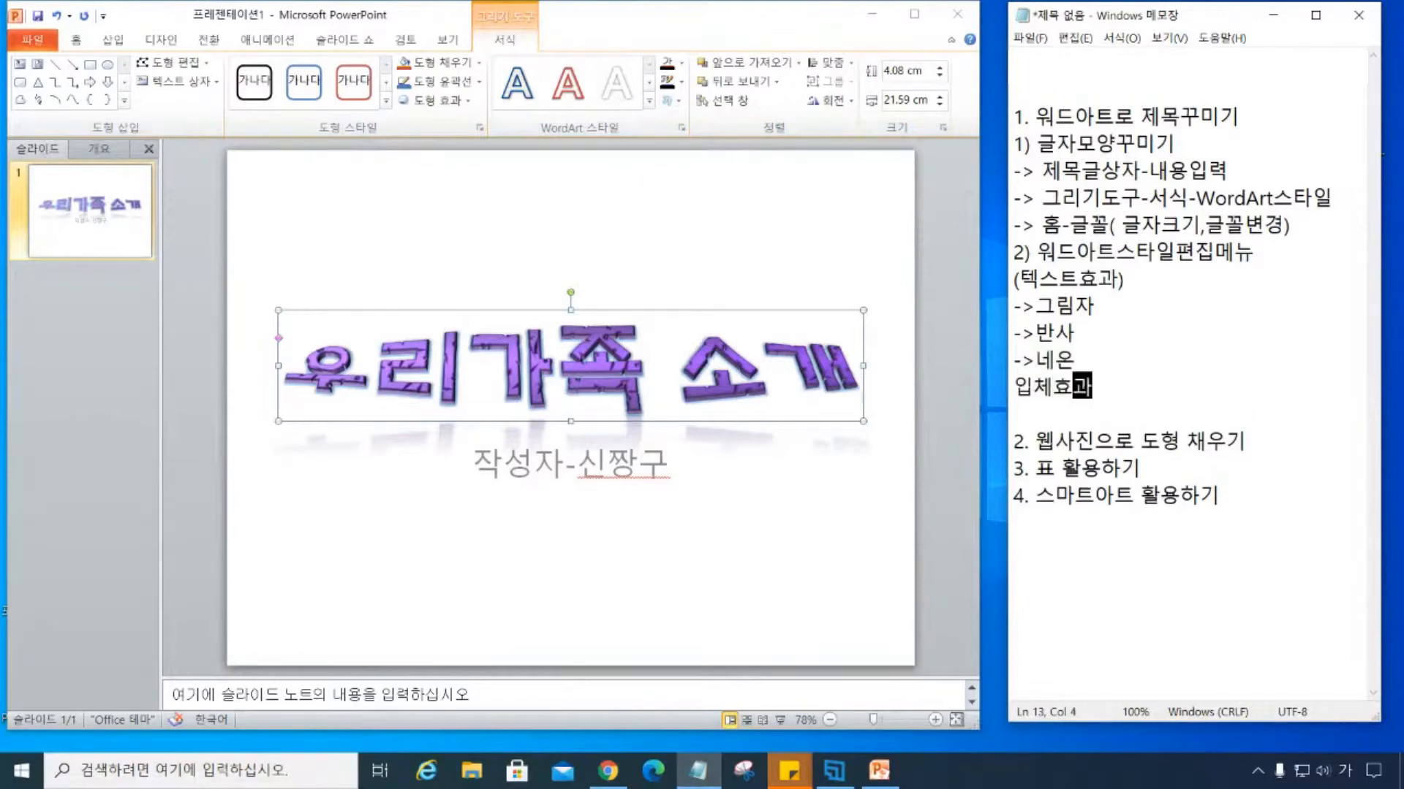
Add the note lines "3차원 회전" and "변환" below "입체효과", correcting the mistyped syllable in "회전".
key(Return)
text(3차원 회)
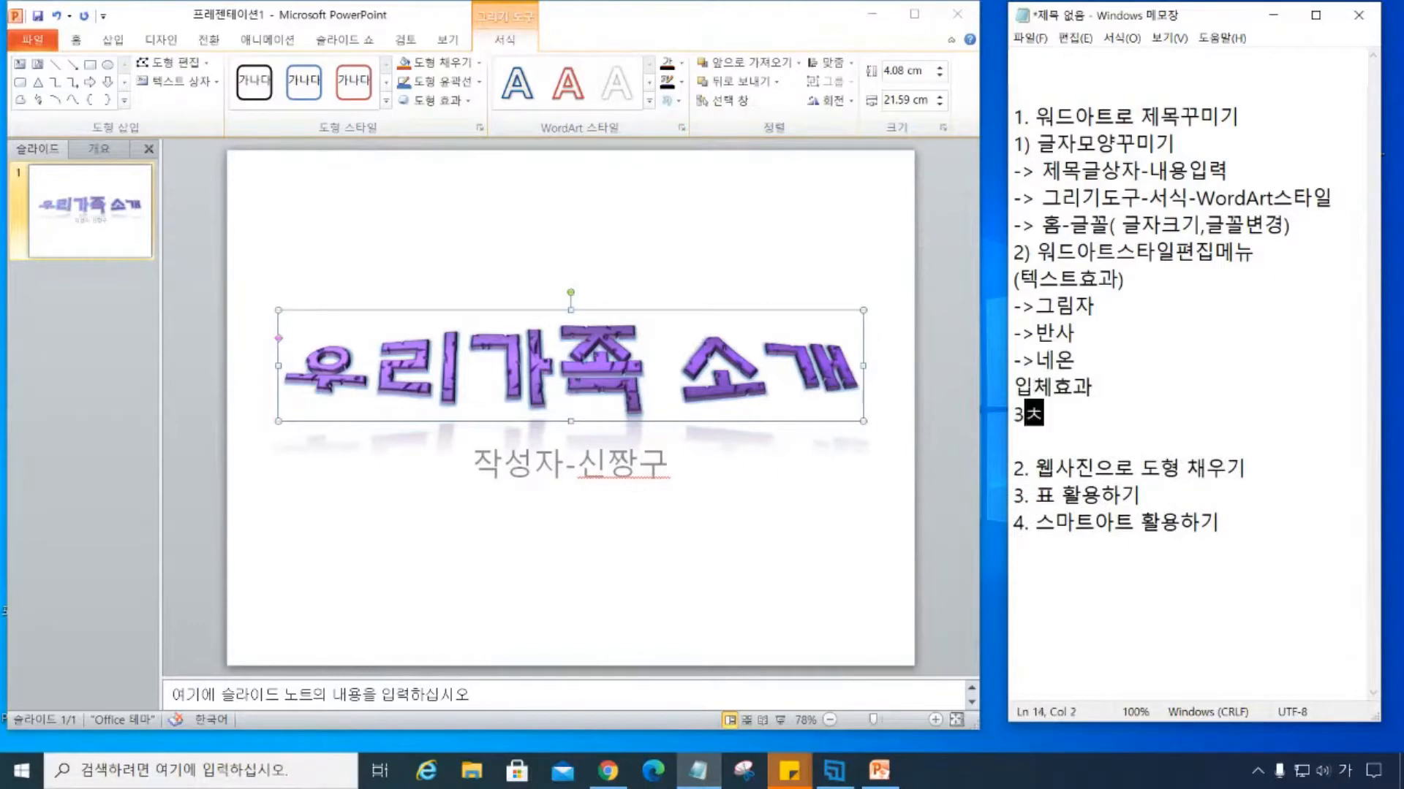
text(전)
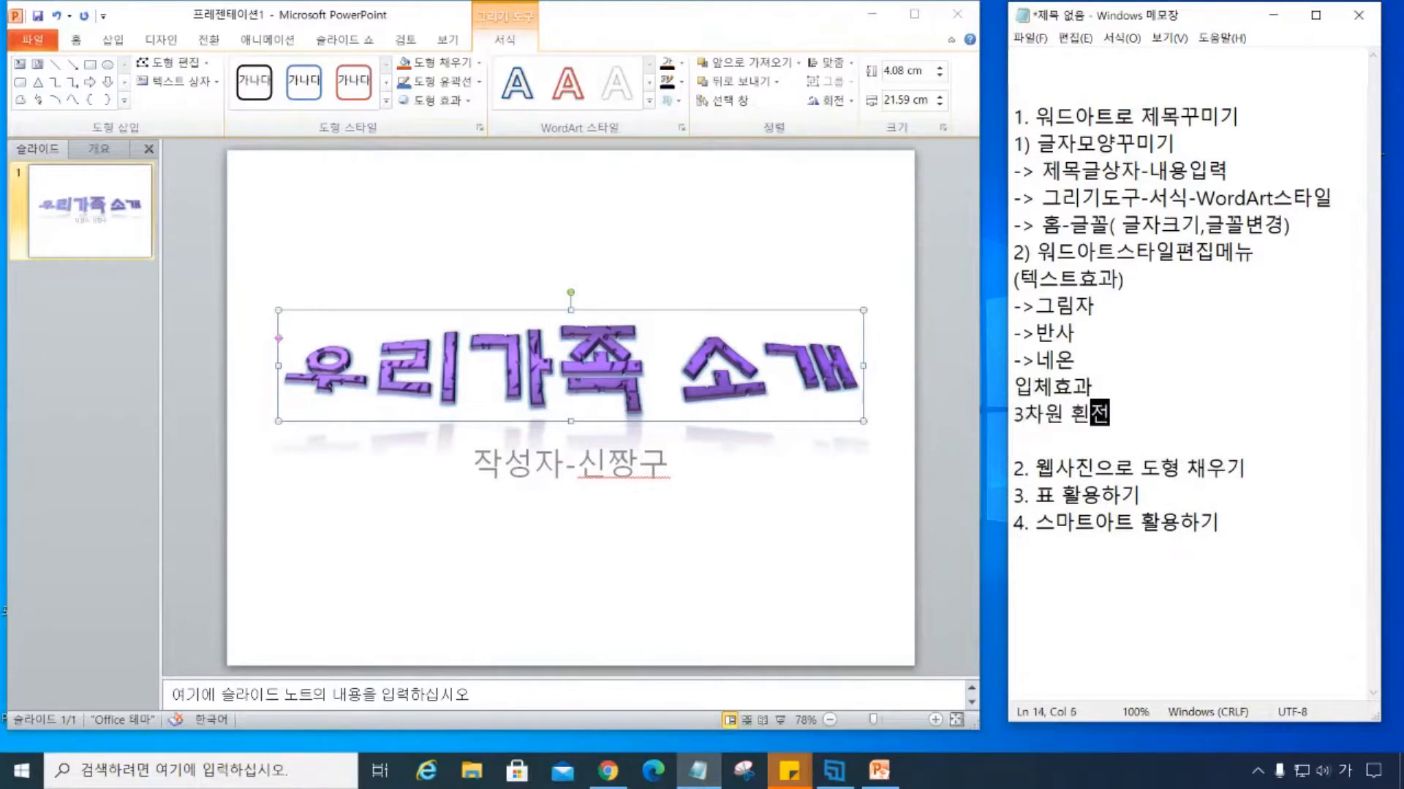
key(Return)
key(Right)
key(Right)
key(Right)
key(Right)
key(Delete)
text(회)
key(Down)
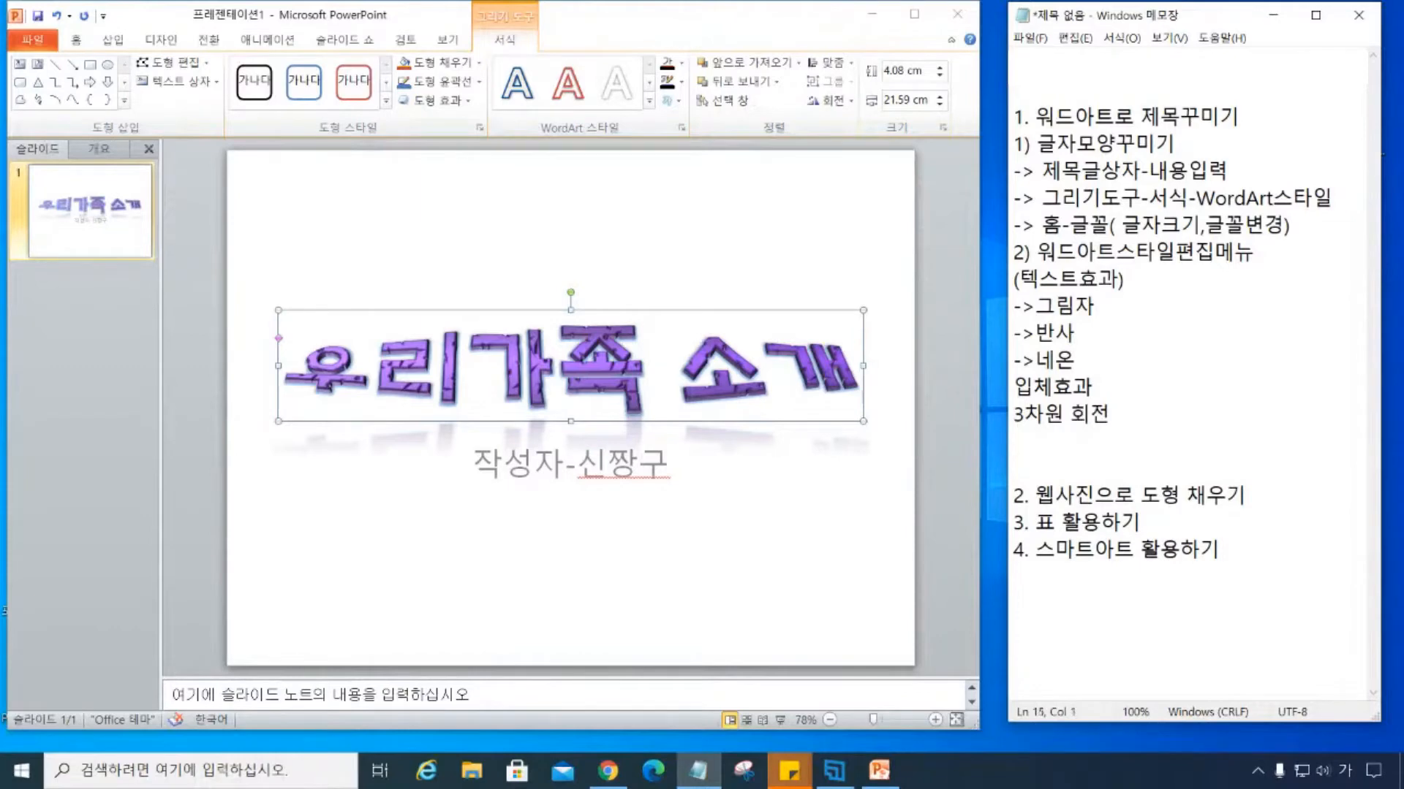
text(변환)
Insert the arrow "->" in front of the note lines "입체효과" and "3차원 회전".
key(Up)
key(Up)
text(-)
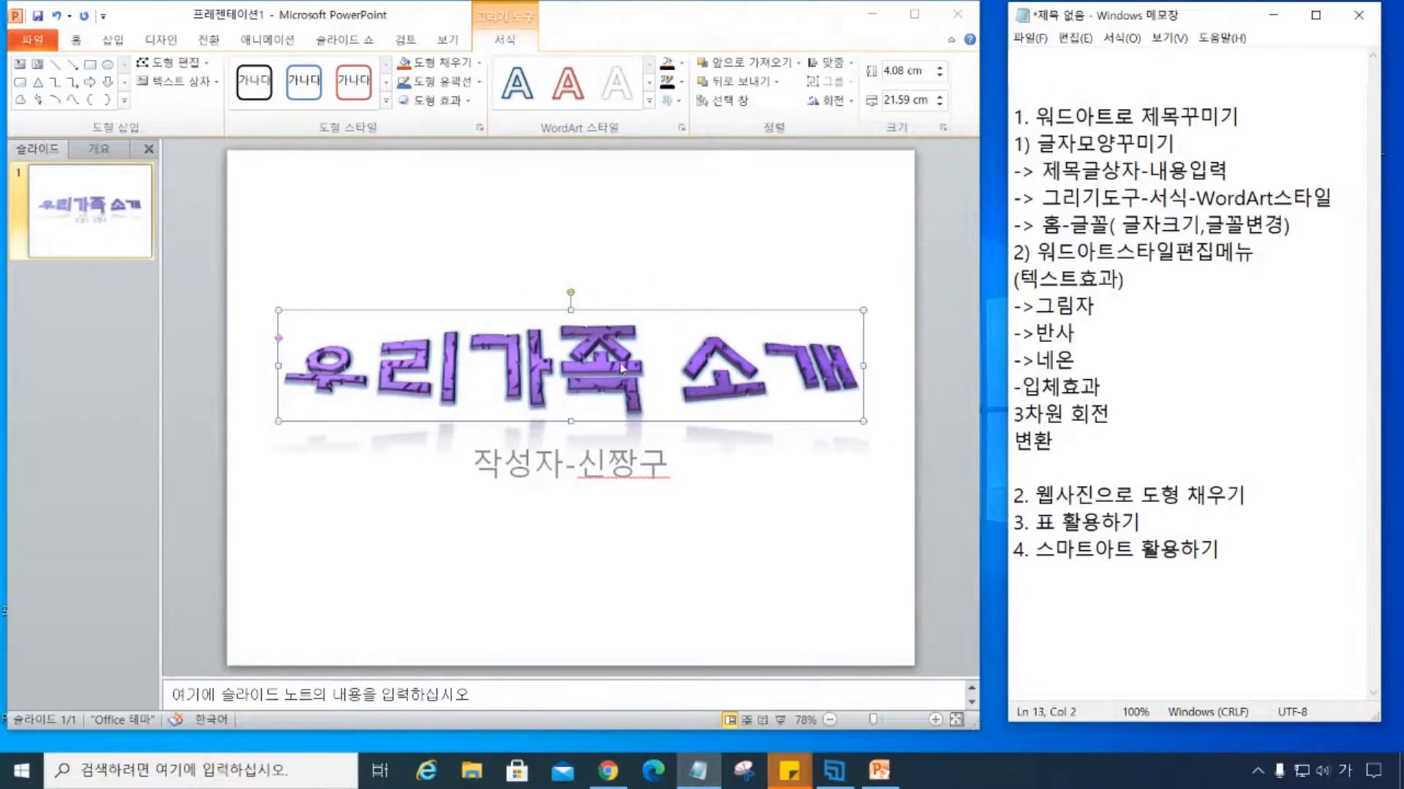
text(>)
key(Left)
key(Left)
text(->)
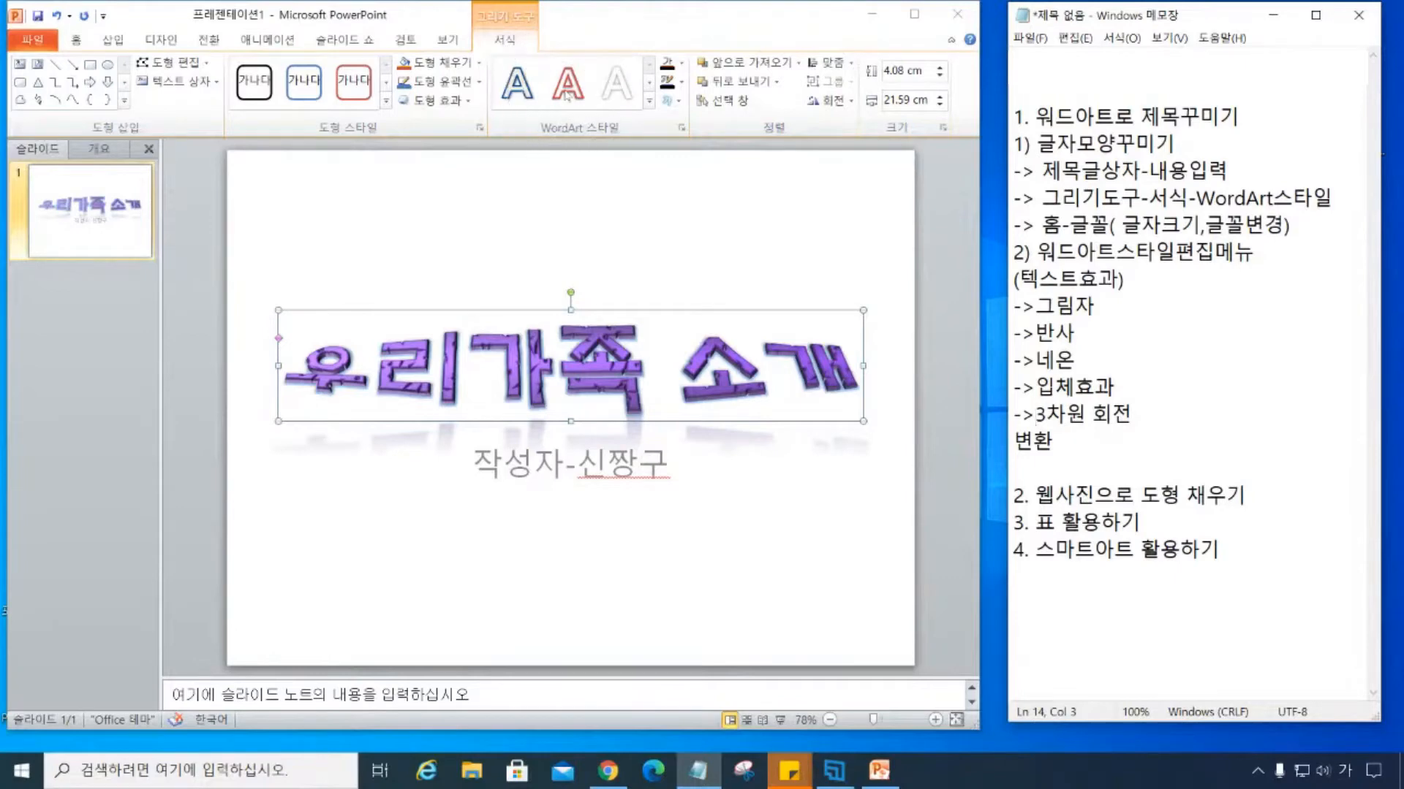
In PowerPoint, apply the first reflection variation of the third row to the title WordArt "우리가족 소개".
click(648, 104)
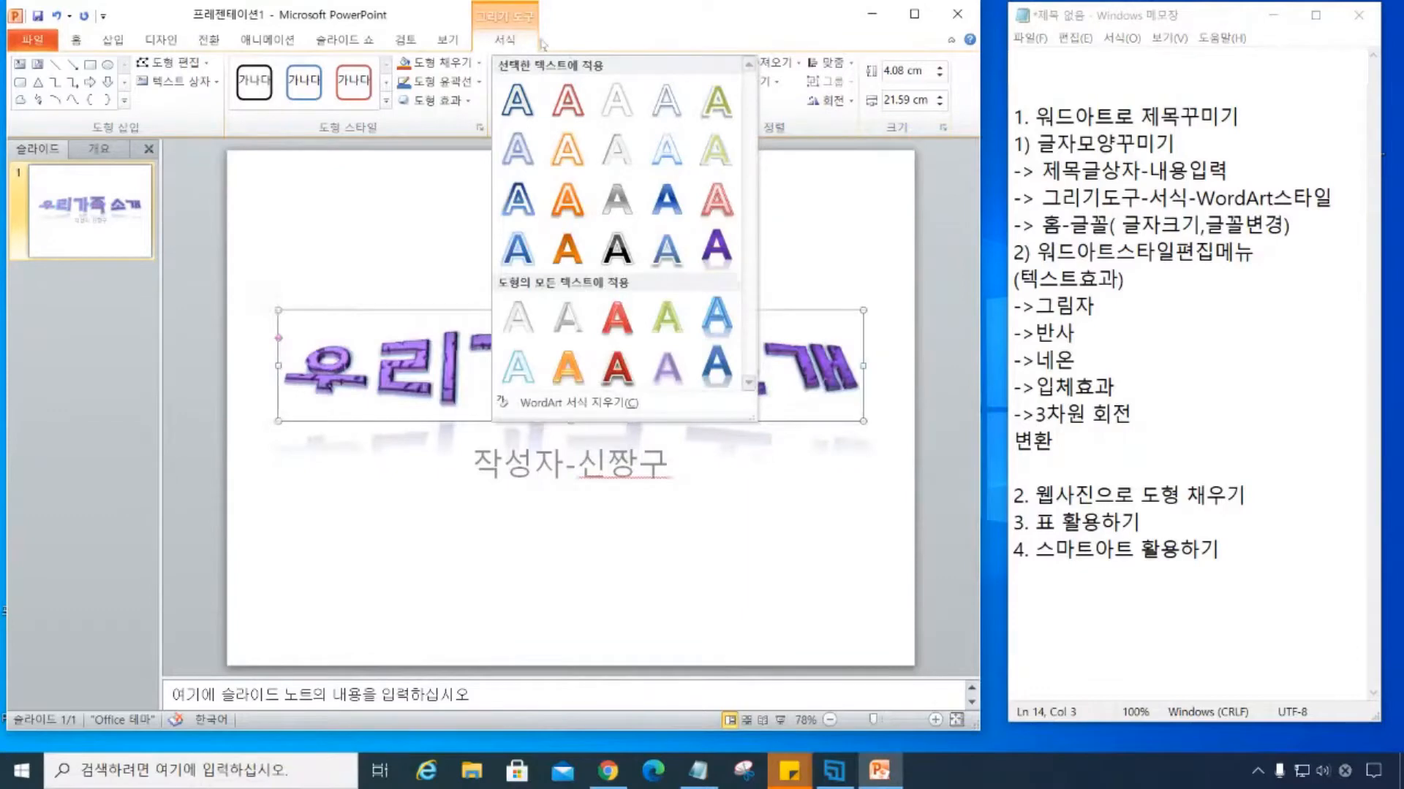
click(728, 263)
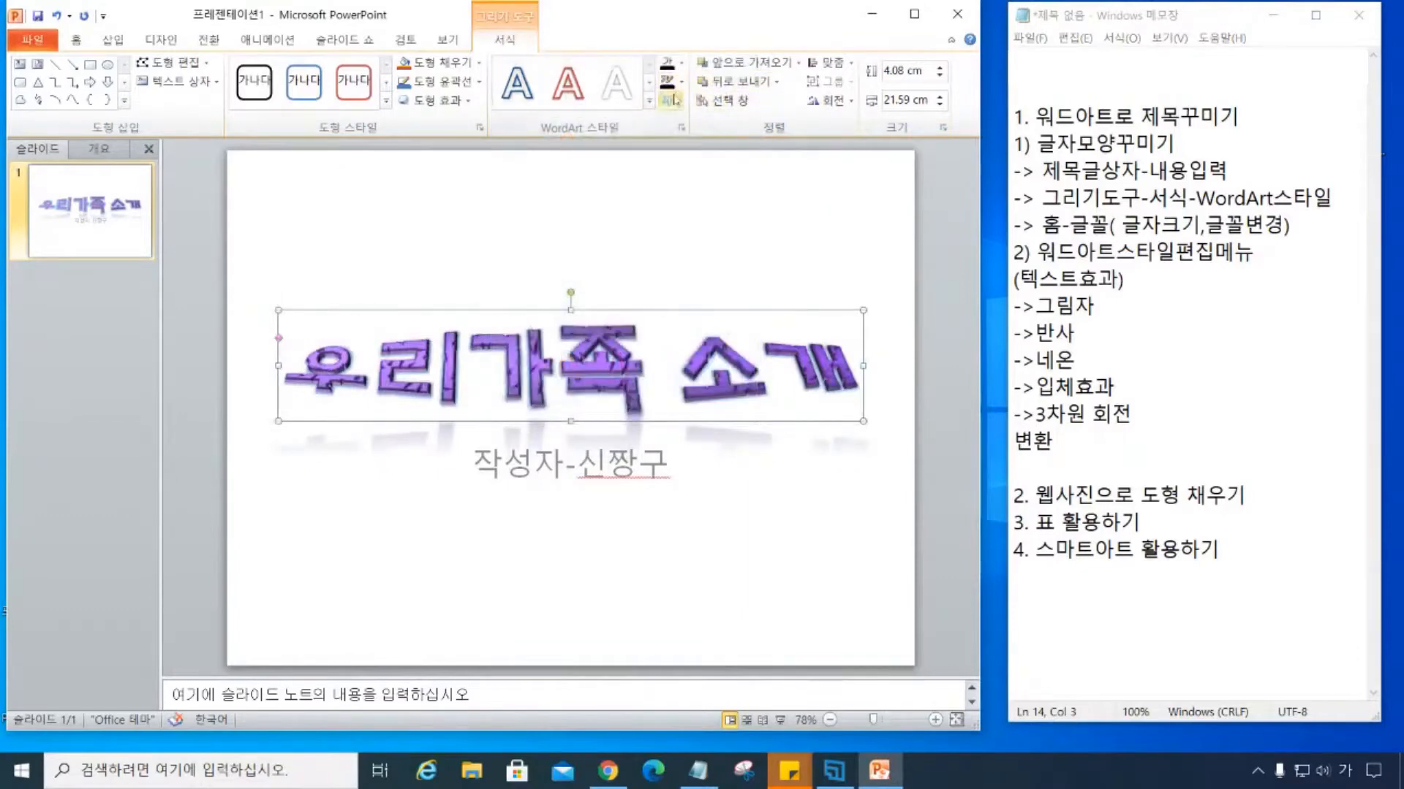
click(674, 100)
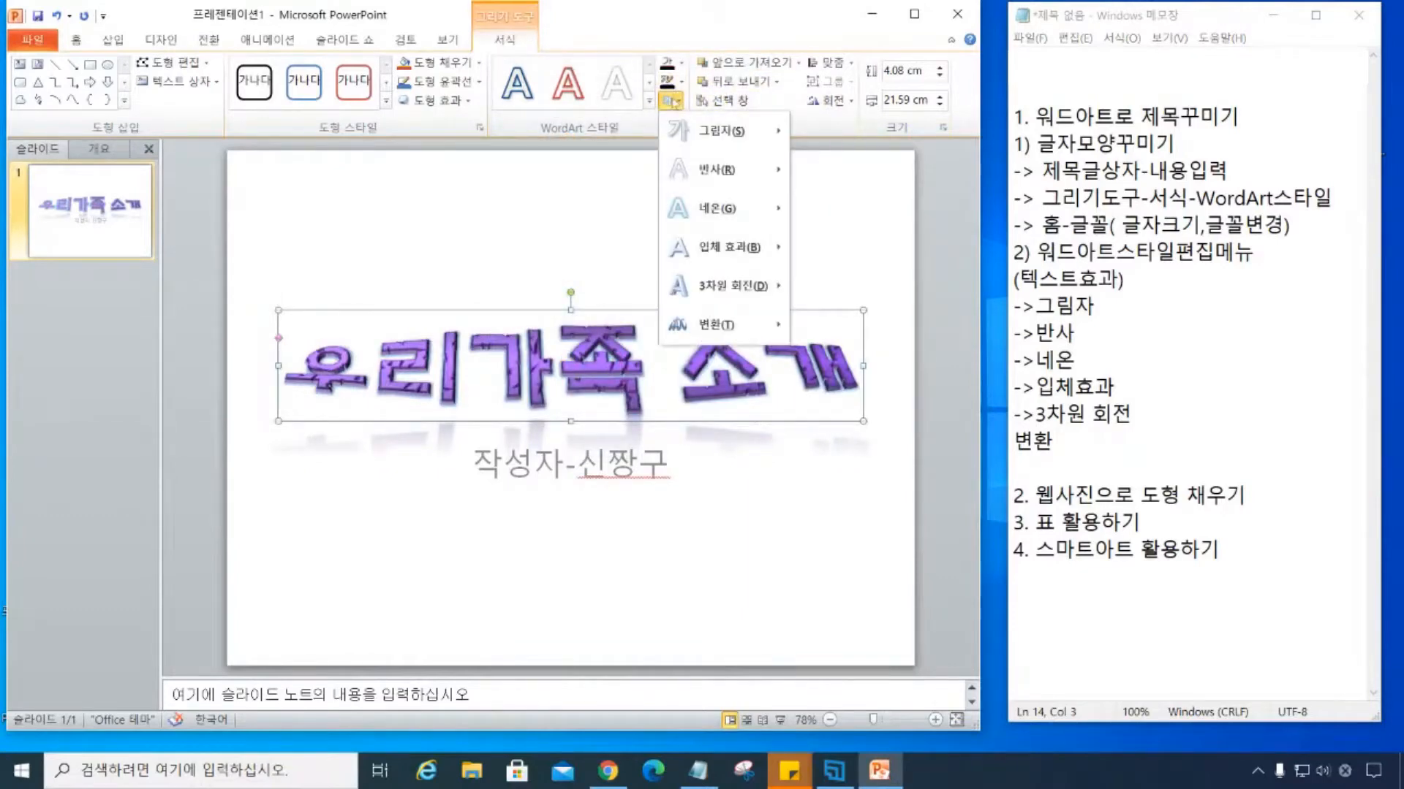
mouse_move(716, 170)
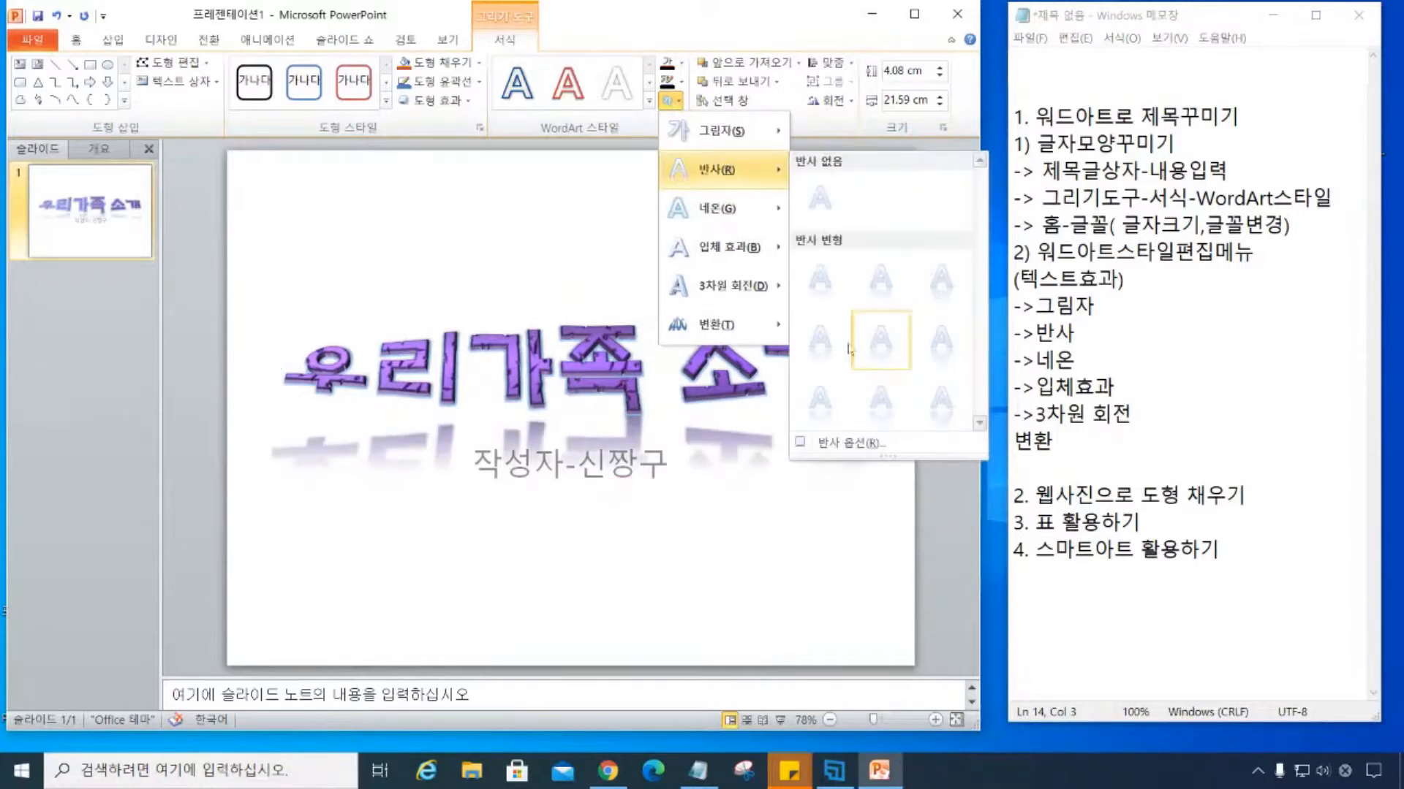
click(821, 400)
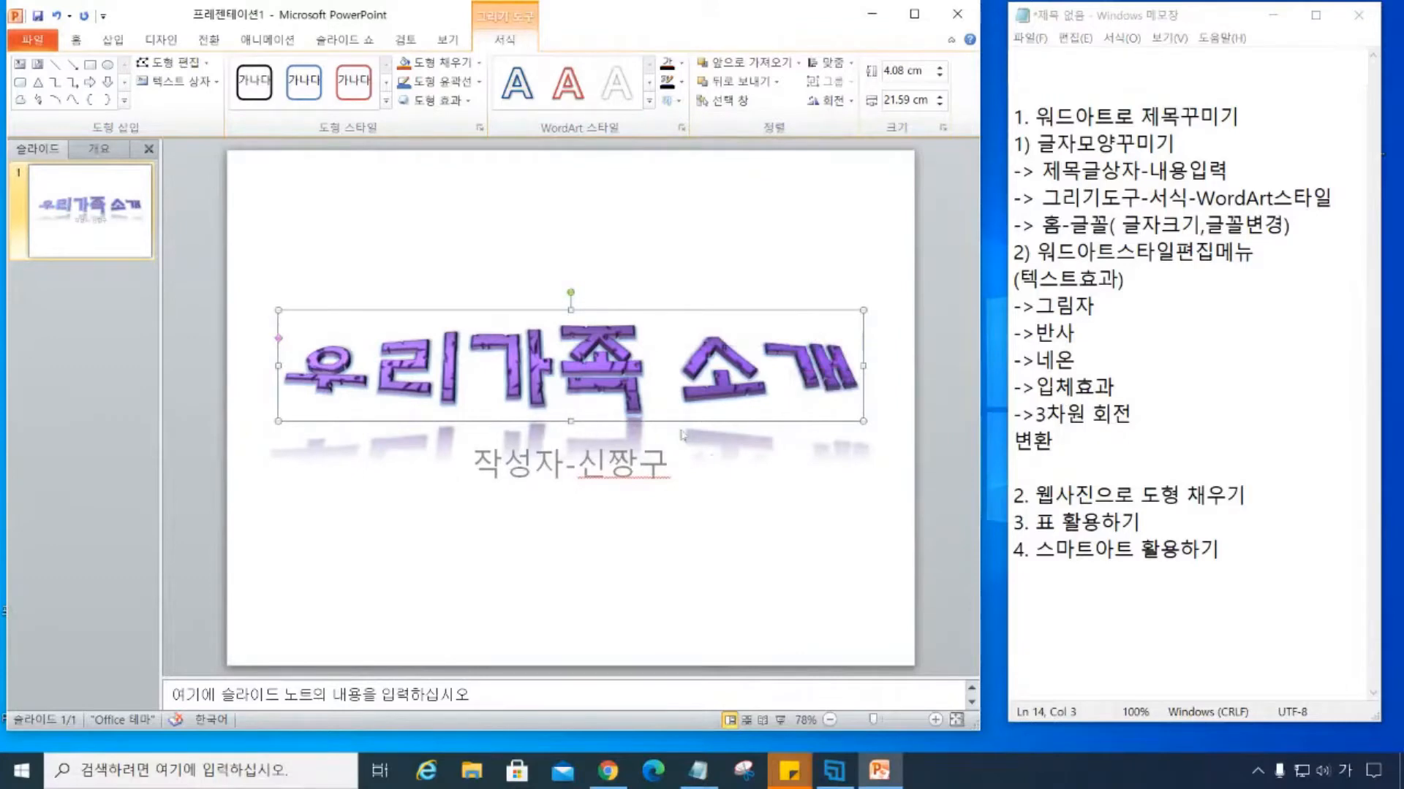
In Notepad, insert the arrow "->" in front of the line "변환".
click(1015, 441)
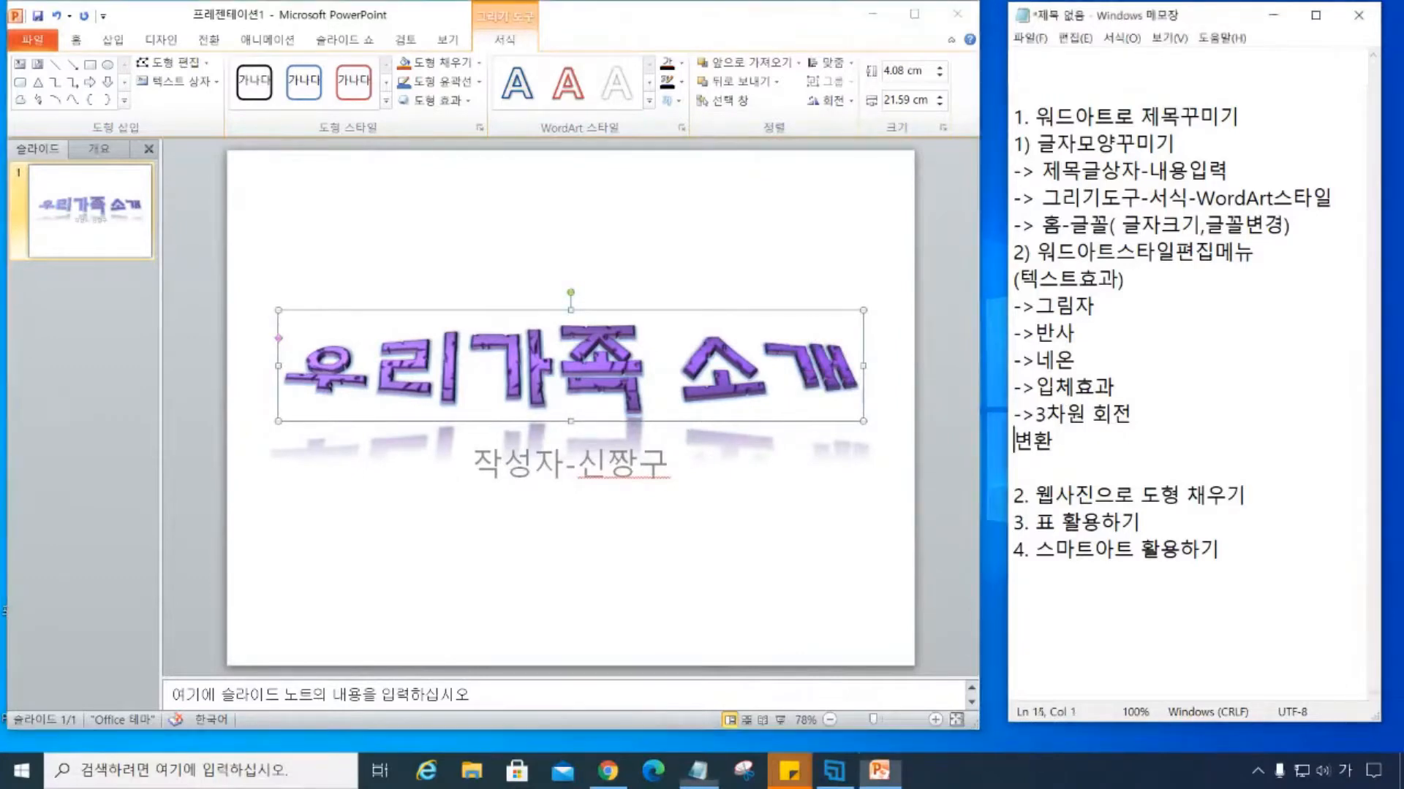
text(->)
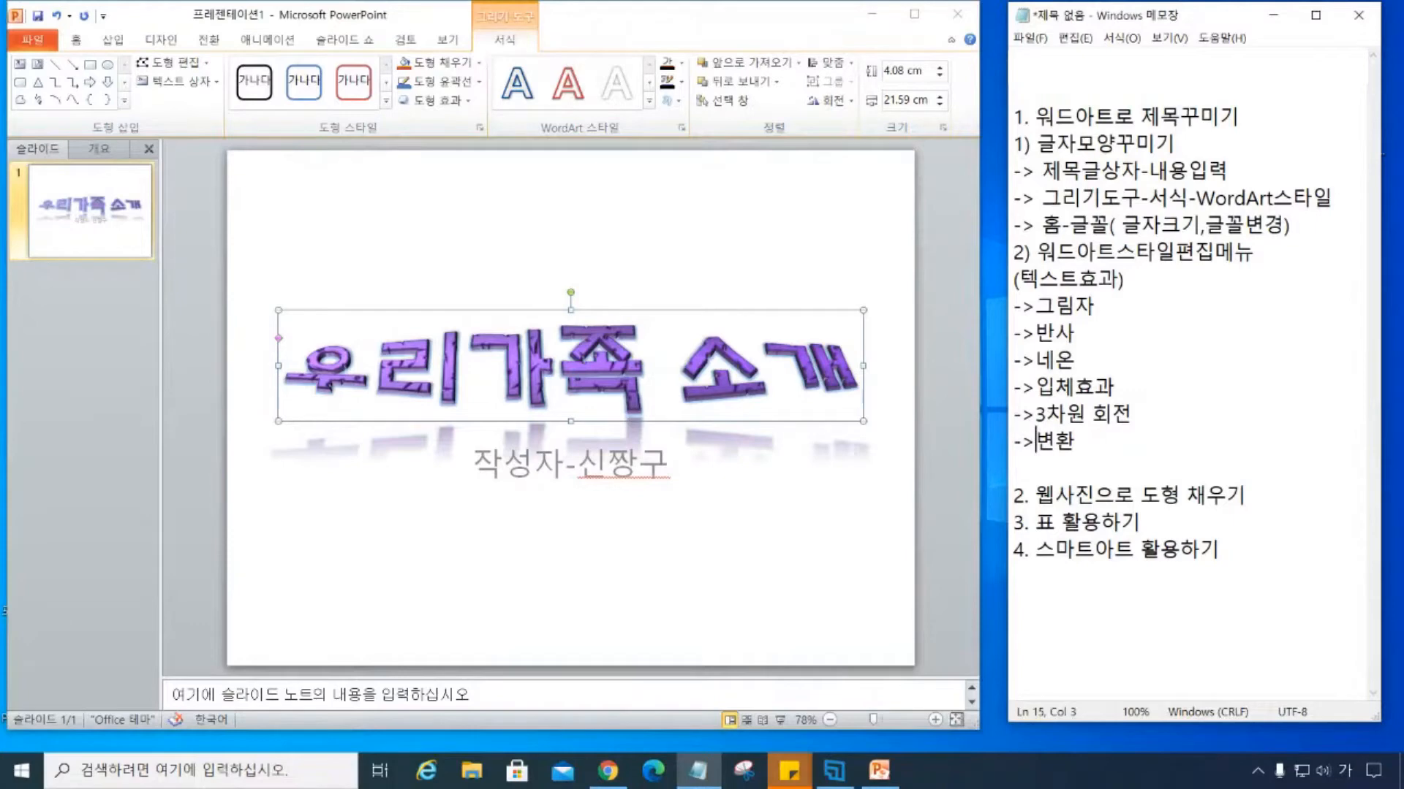
key(Up)
key(Up)
key(Up)
Highlight the note text "제목글상자-내용입력", and in PowerPoint deselect the title on the slide.
click(841, 183)
drag(1043, 170, 1228, 170)
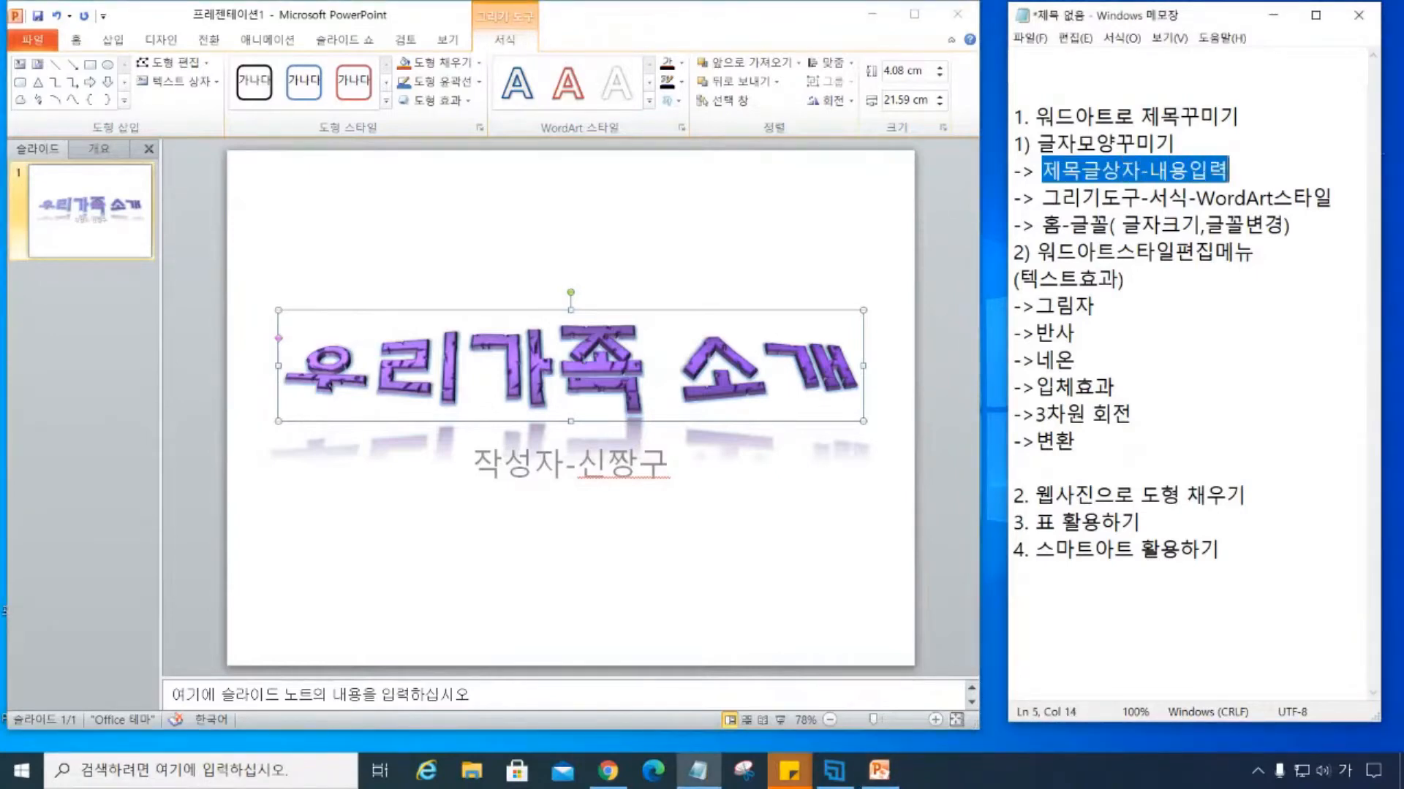
click(380, 211)
click(379, 211)
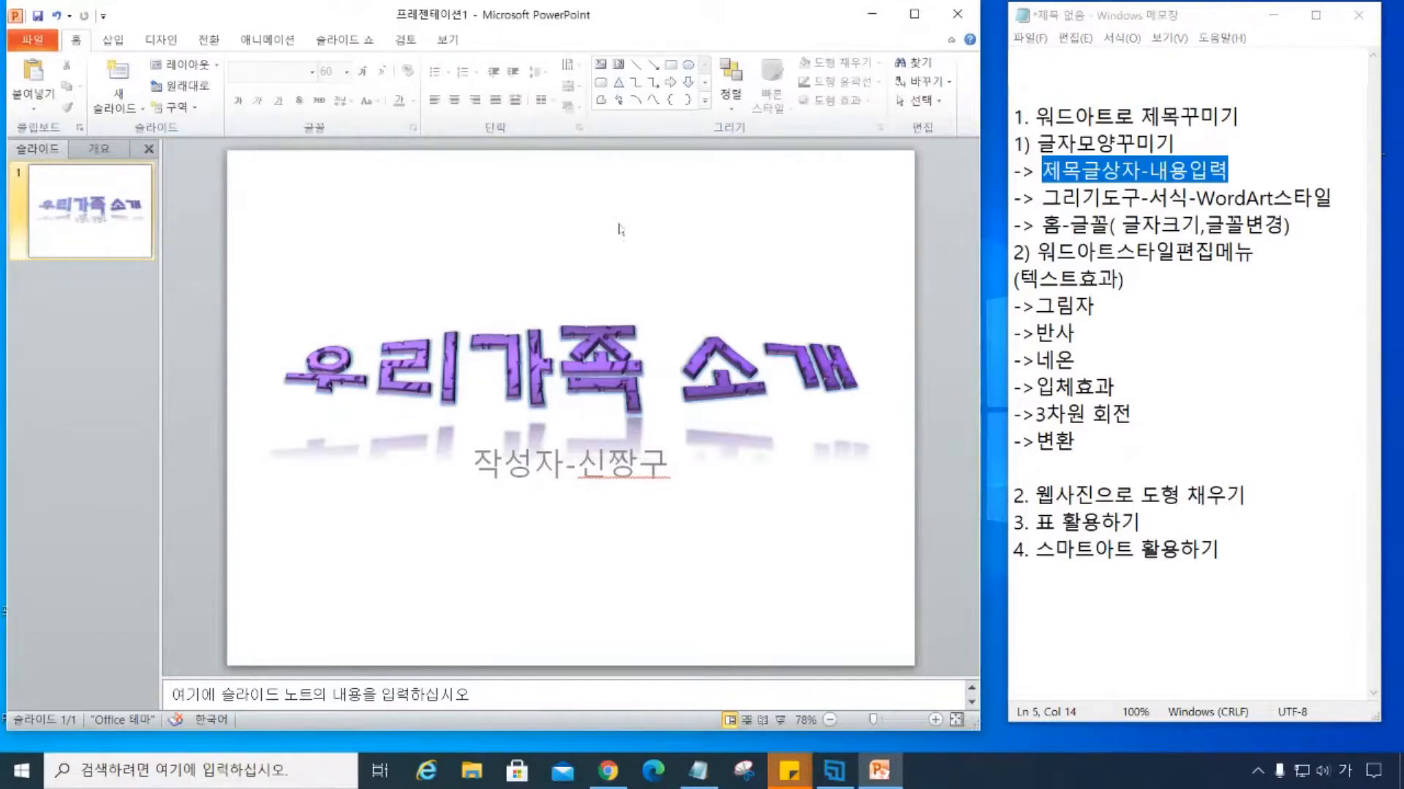
Insert a new WordArt in the solid orange style on the slide with the text "2020.10.19".
click(124, 43)
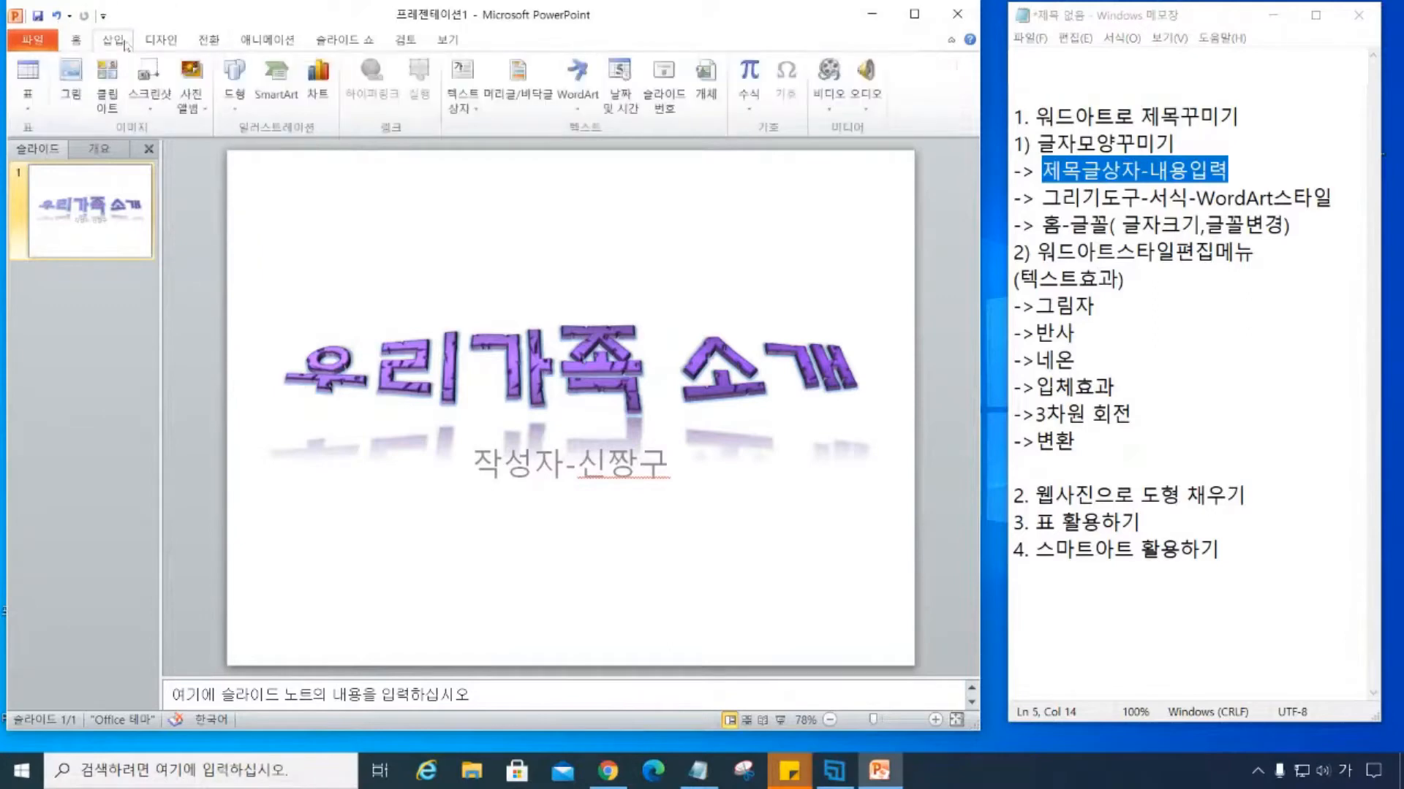
key(ctrl)
key(ctrl)
key(ctrl)
key(ctrl)
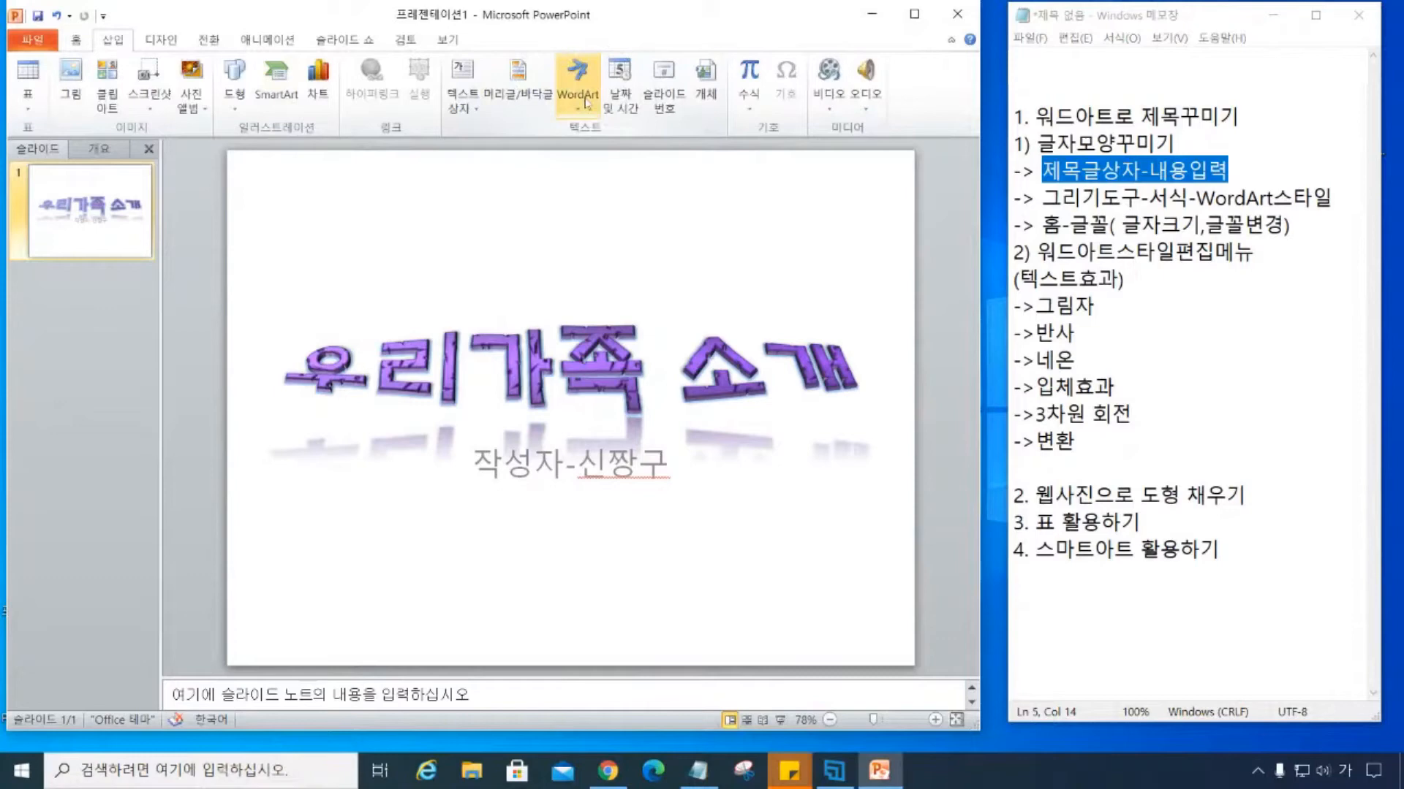
click(587, 103)
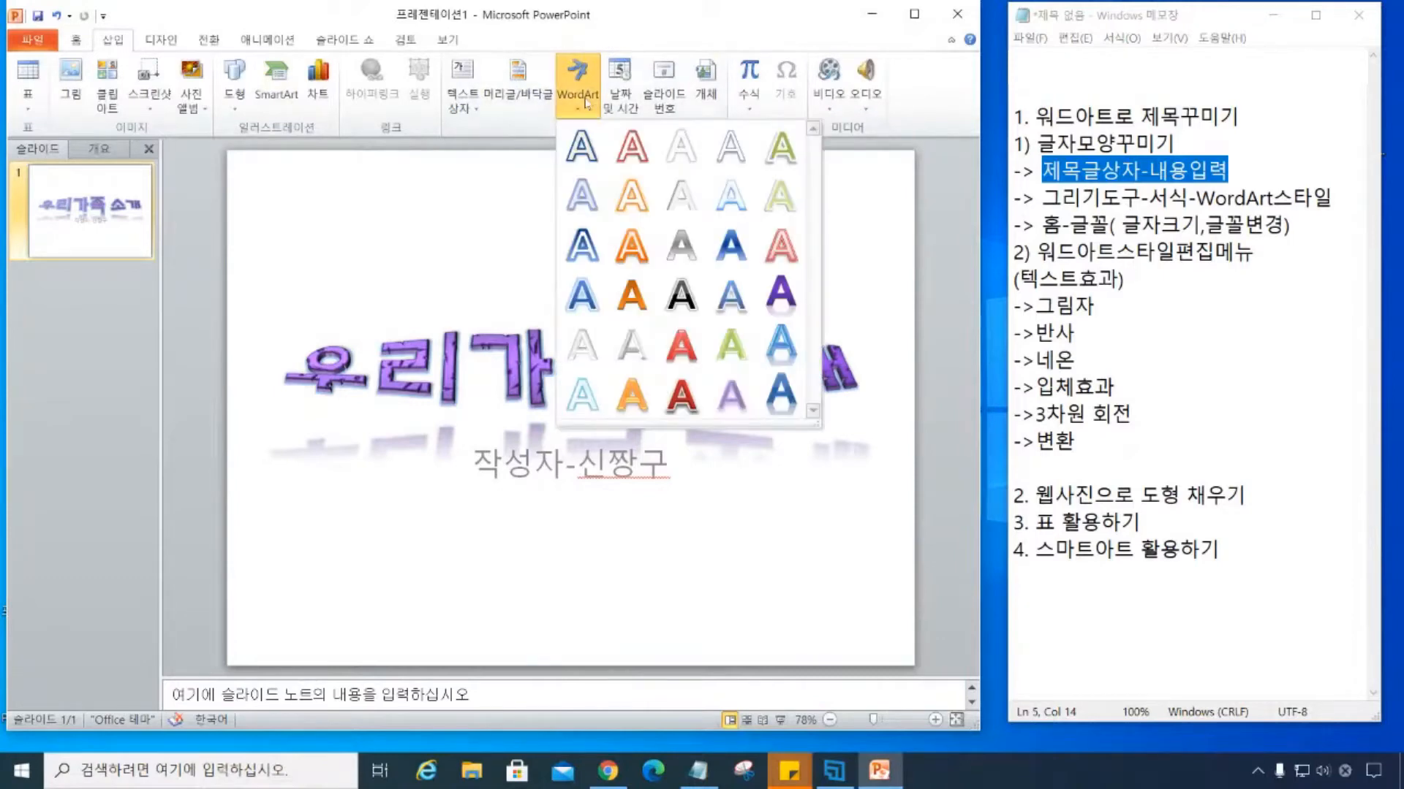
click(632, 307)
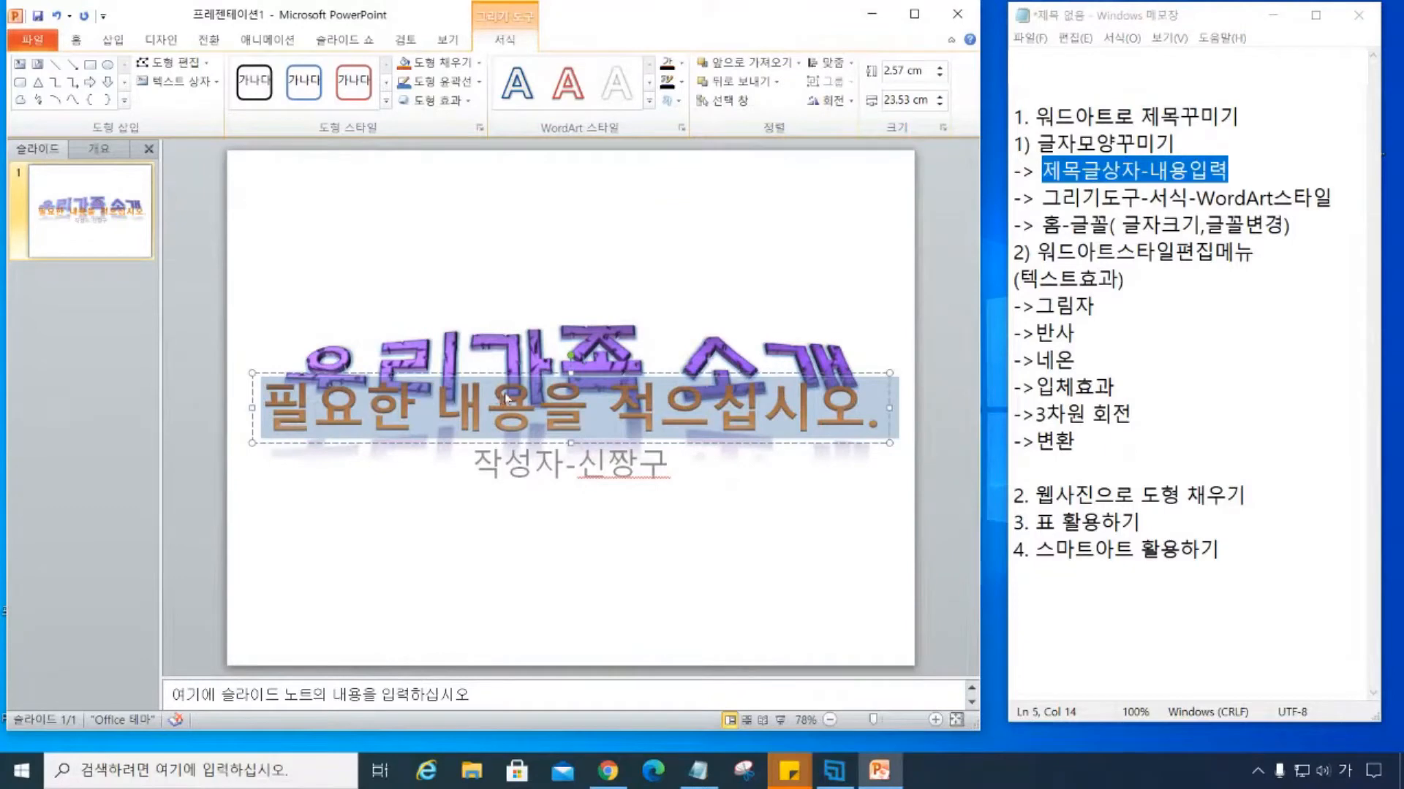
text(2020.10.19)
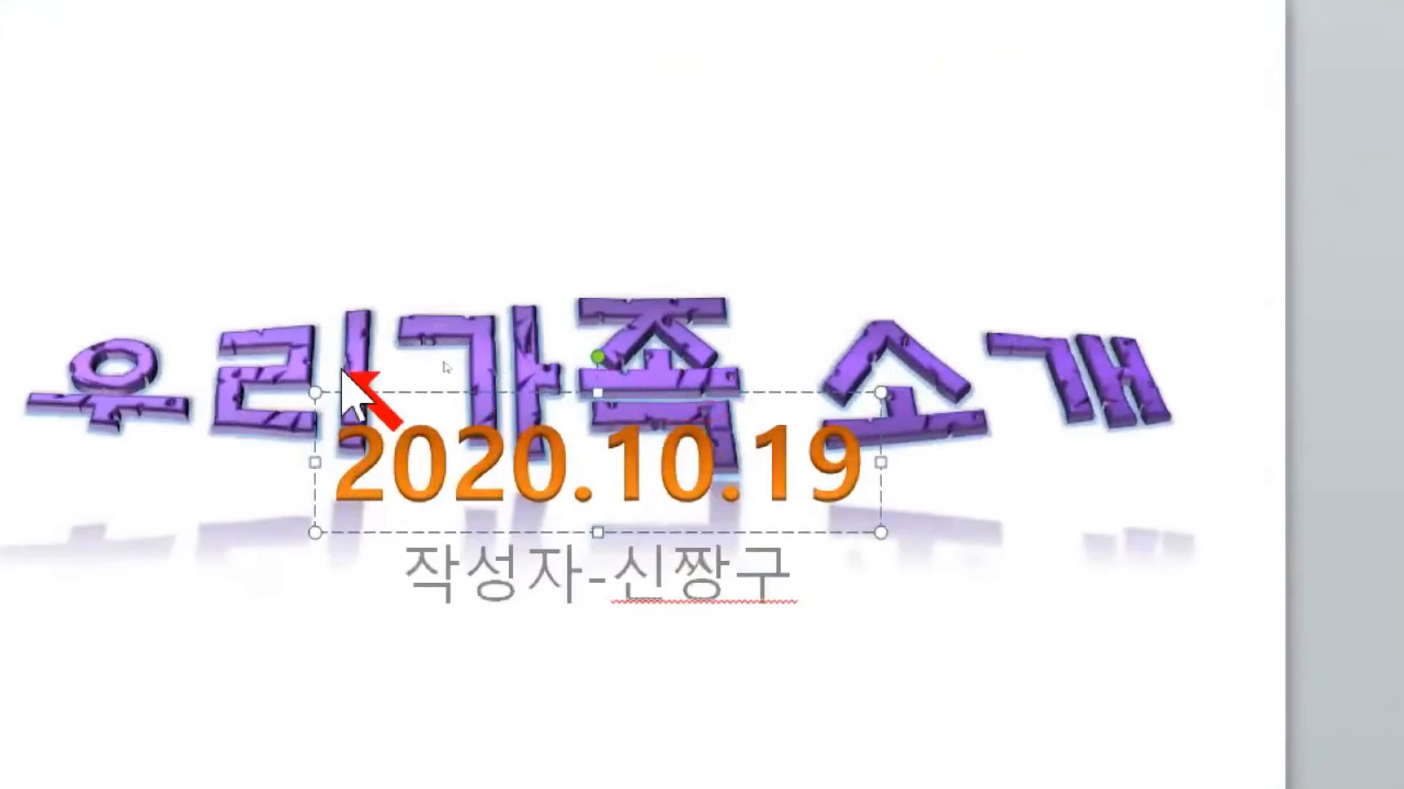
Move the "2020.10.19" WordArt into the slide's lower-right corner.
click(422, 397)
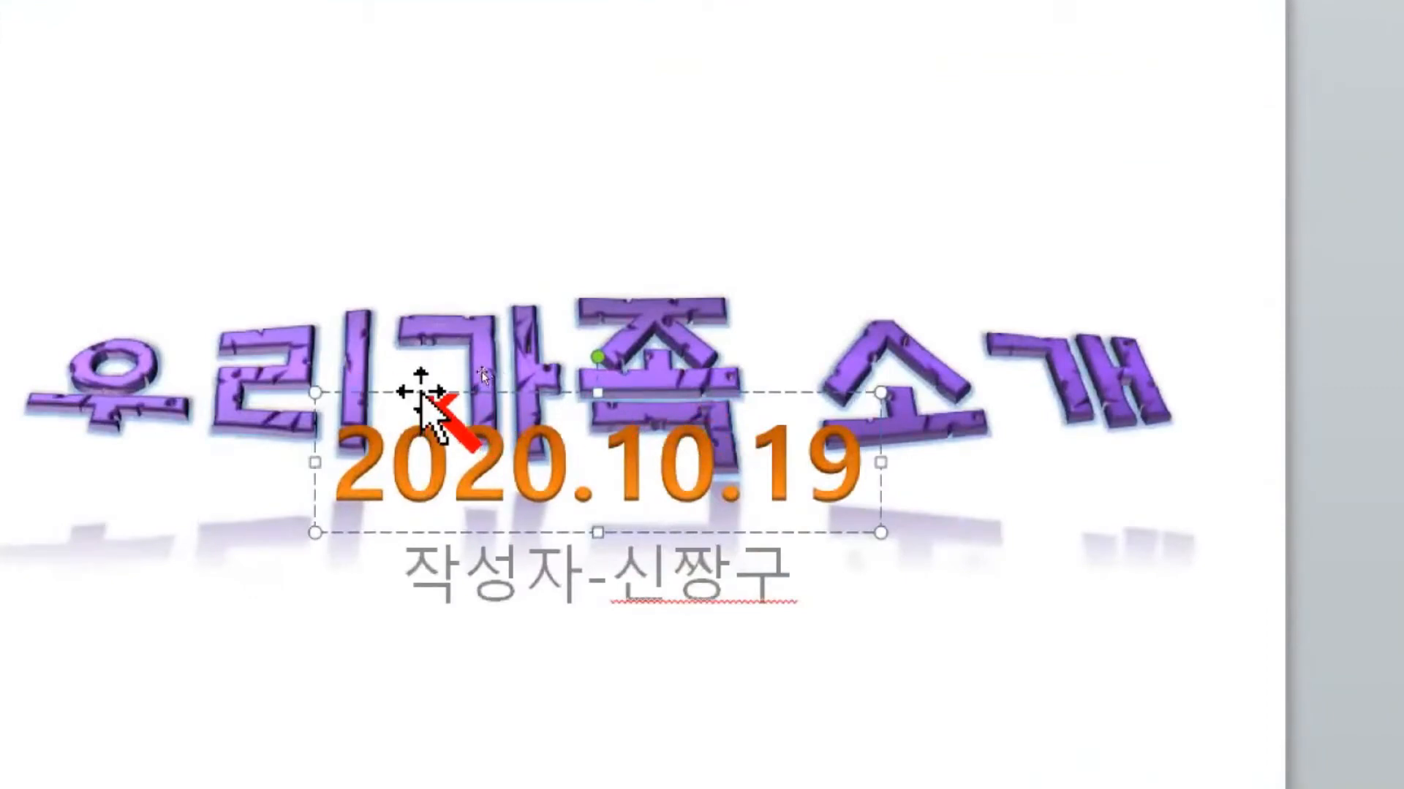
click(421, 393)
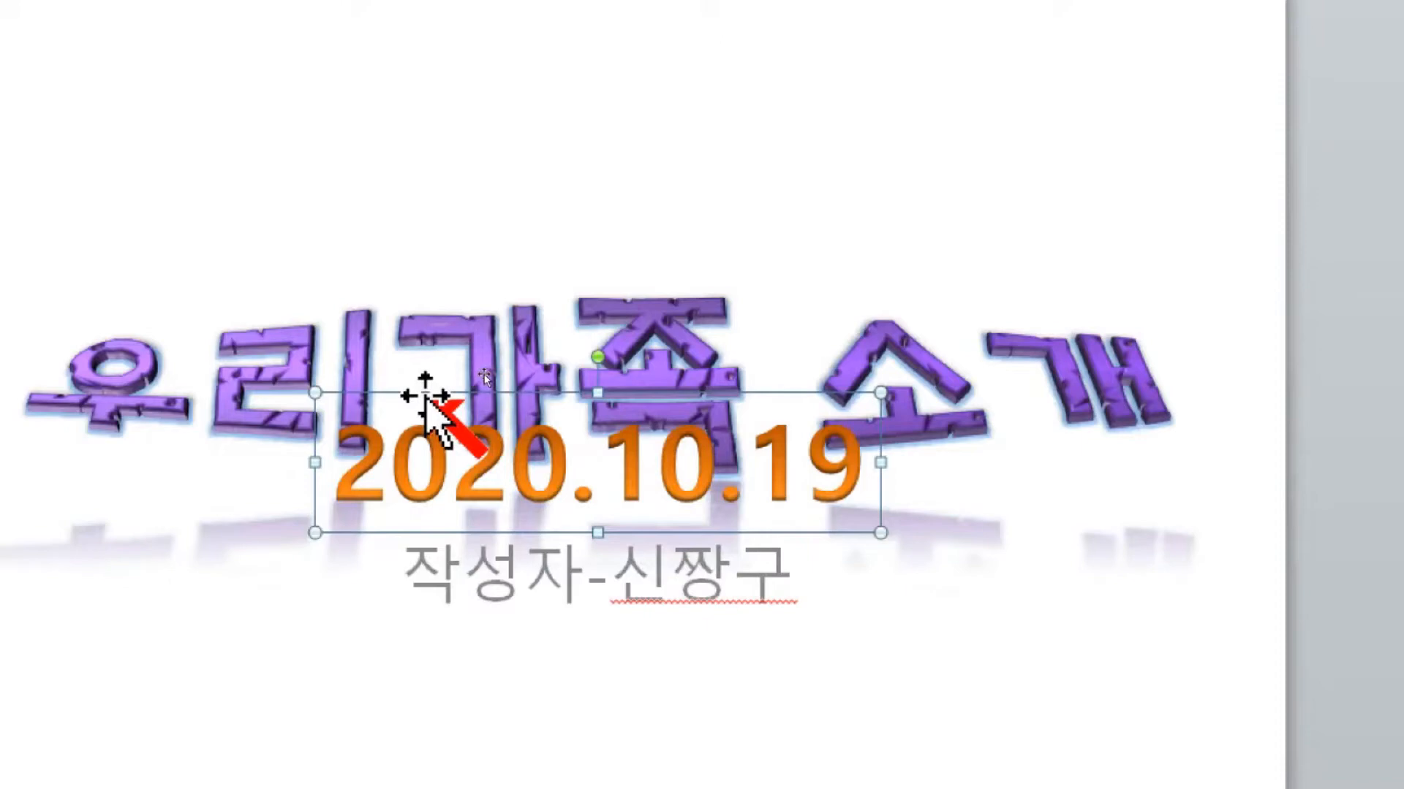
drag(425, 399, 830, 0)
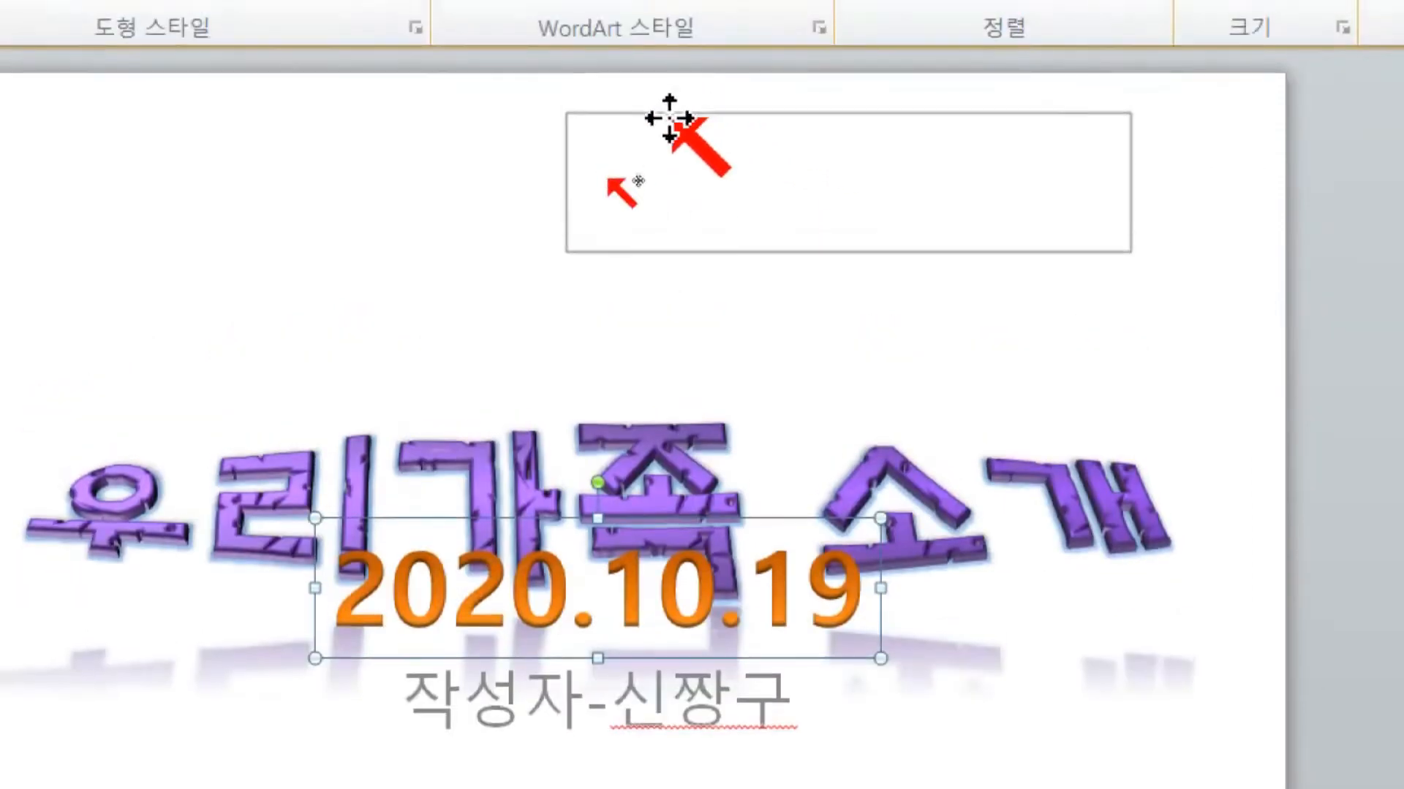
drag(830, 119, 777, 109)
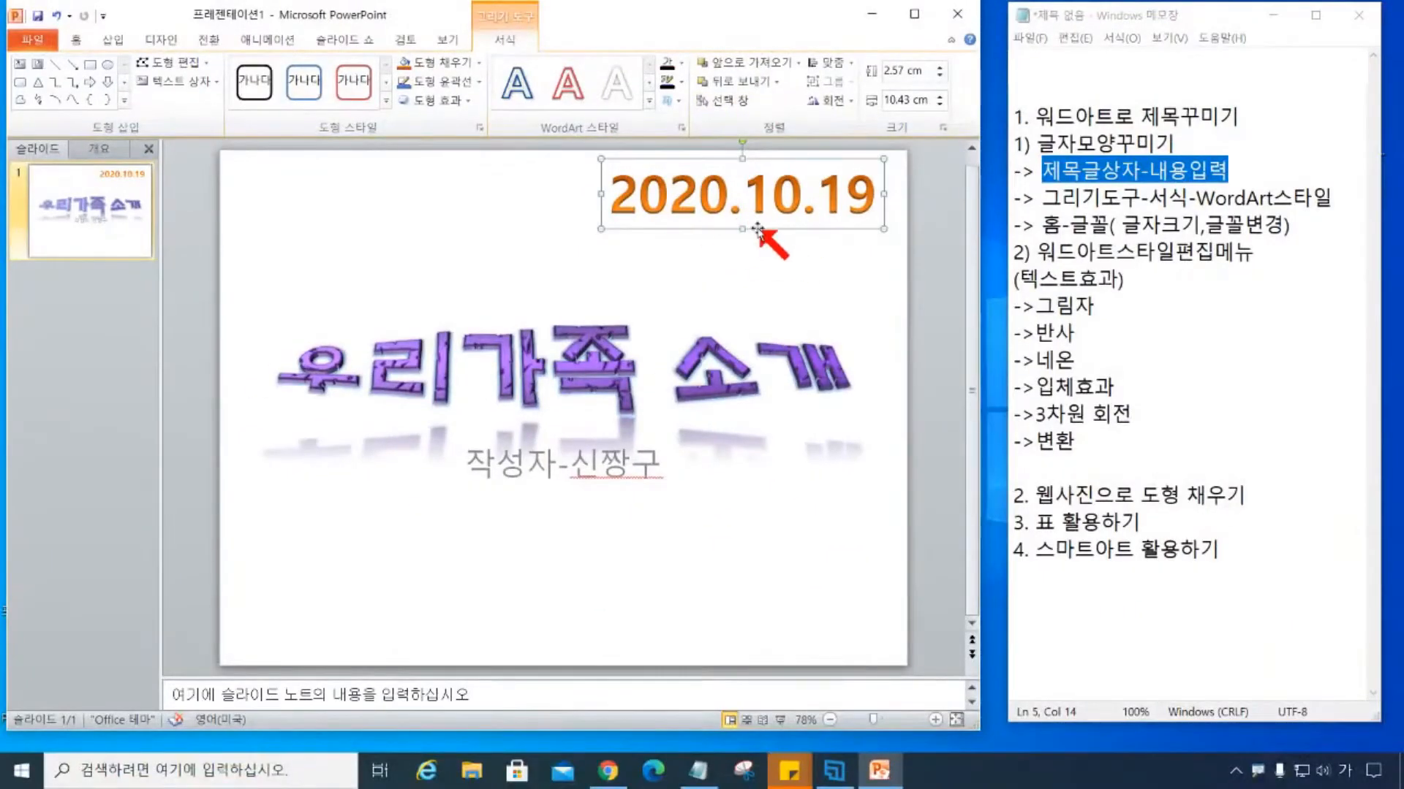
drag(757, 228, 770, 656)
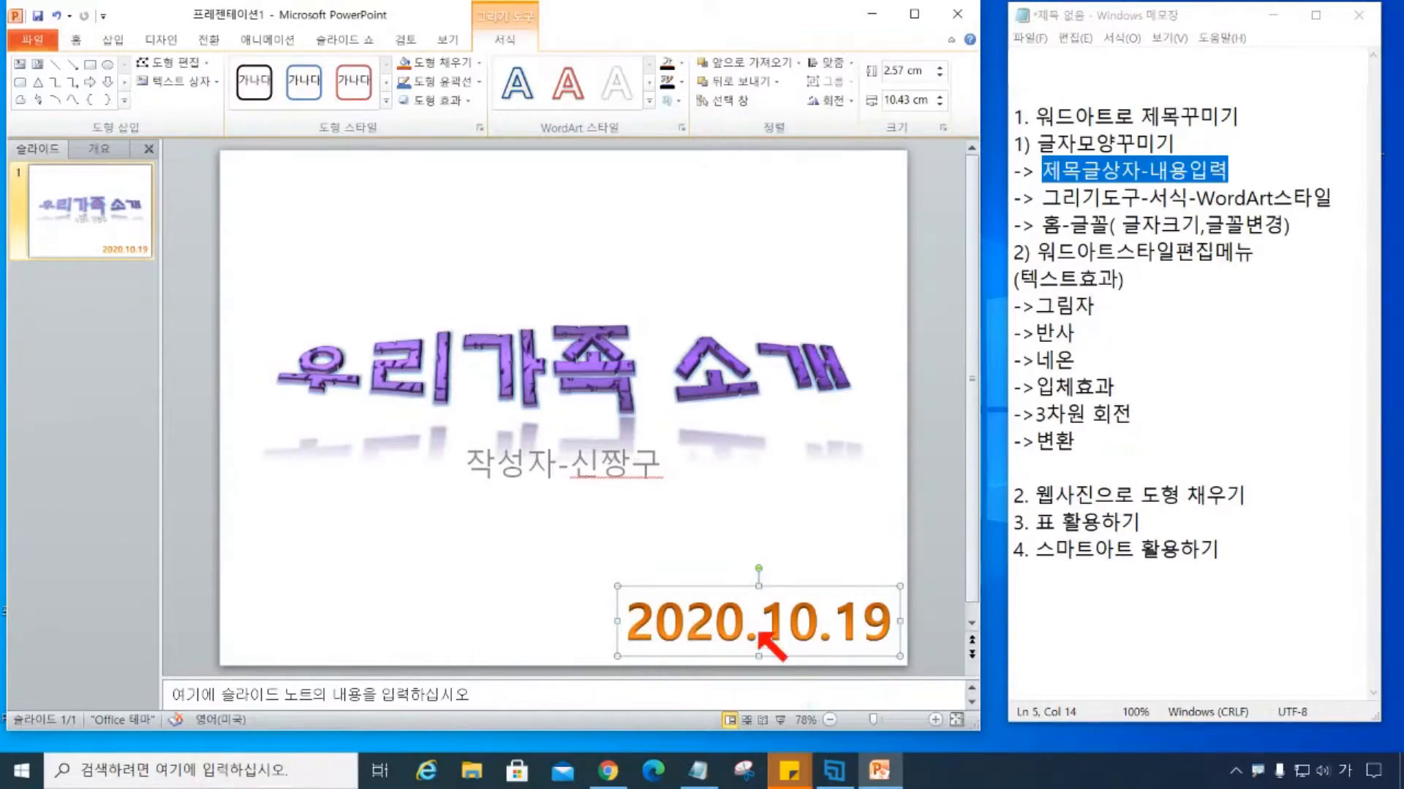
Set the font size of the "2020.10.19" WordArt in PowerPoint to 16 and place it in the slide's lower-right corner.
drag(1035, 226, 1294, 230)
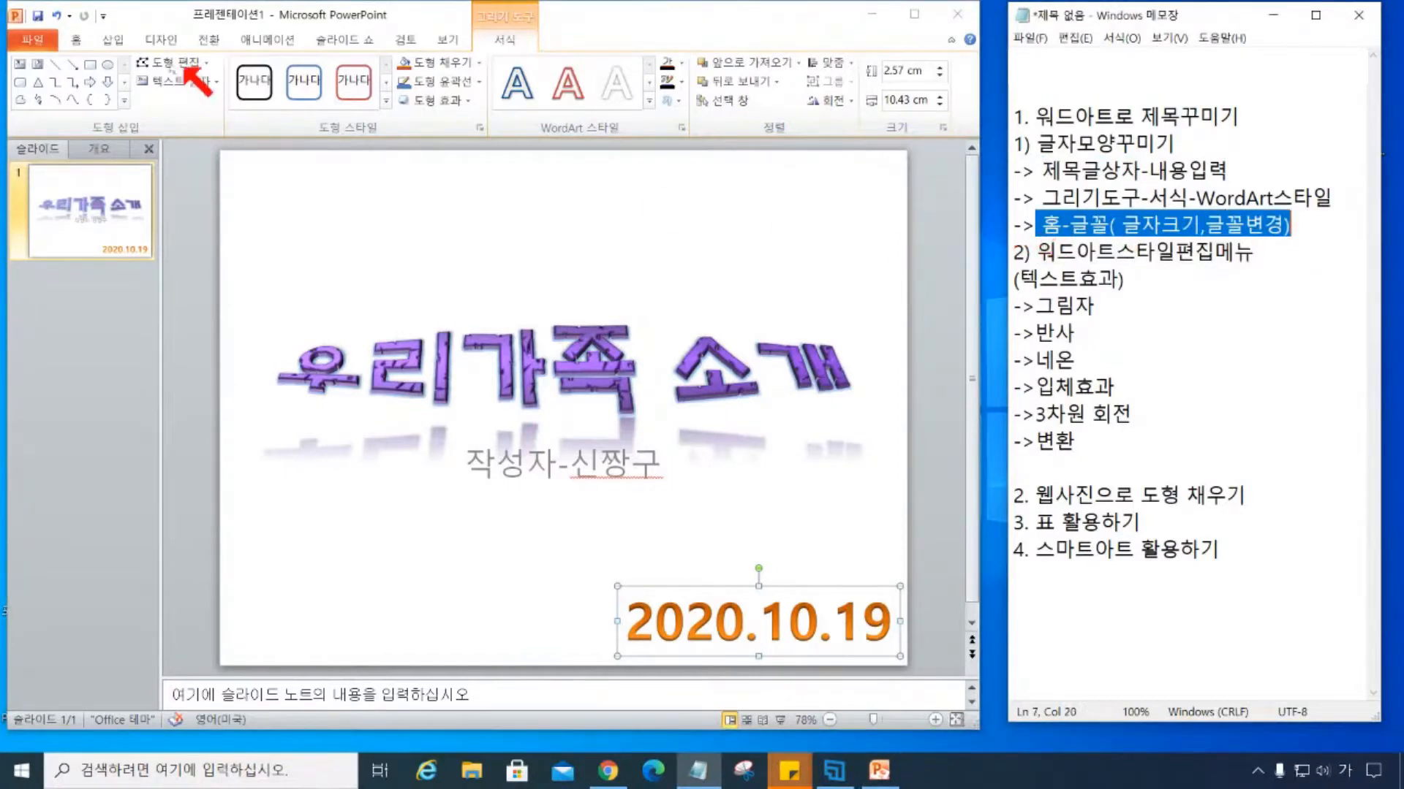
click(81, 43)
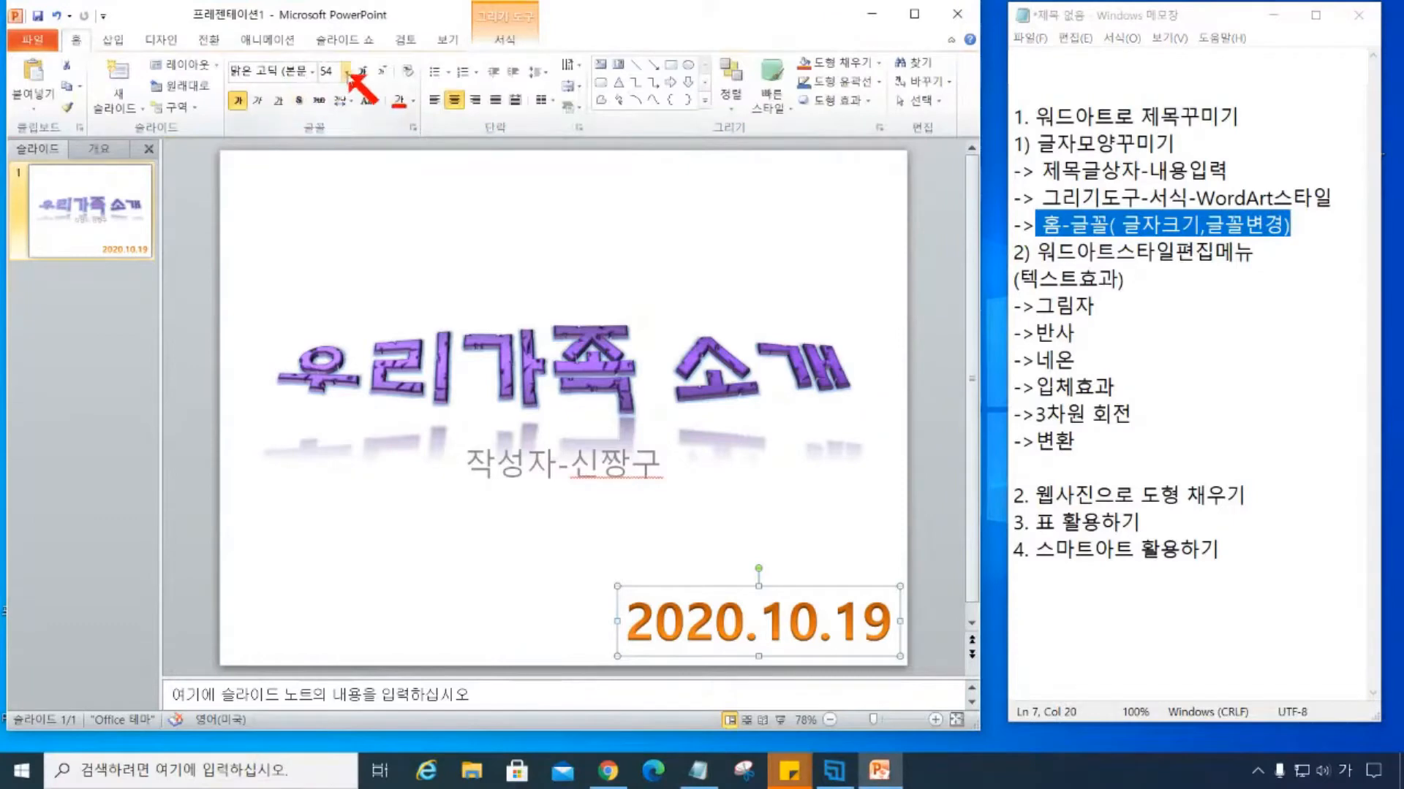
click(346, 71)
click(331, 216)
drag(880, 646, 880, 647)
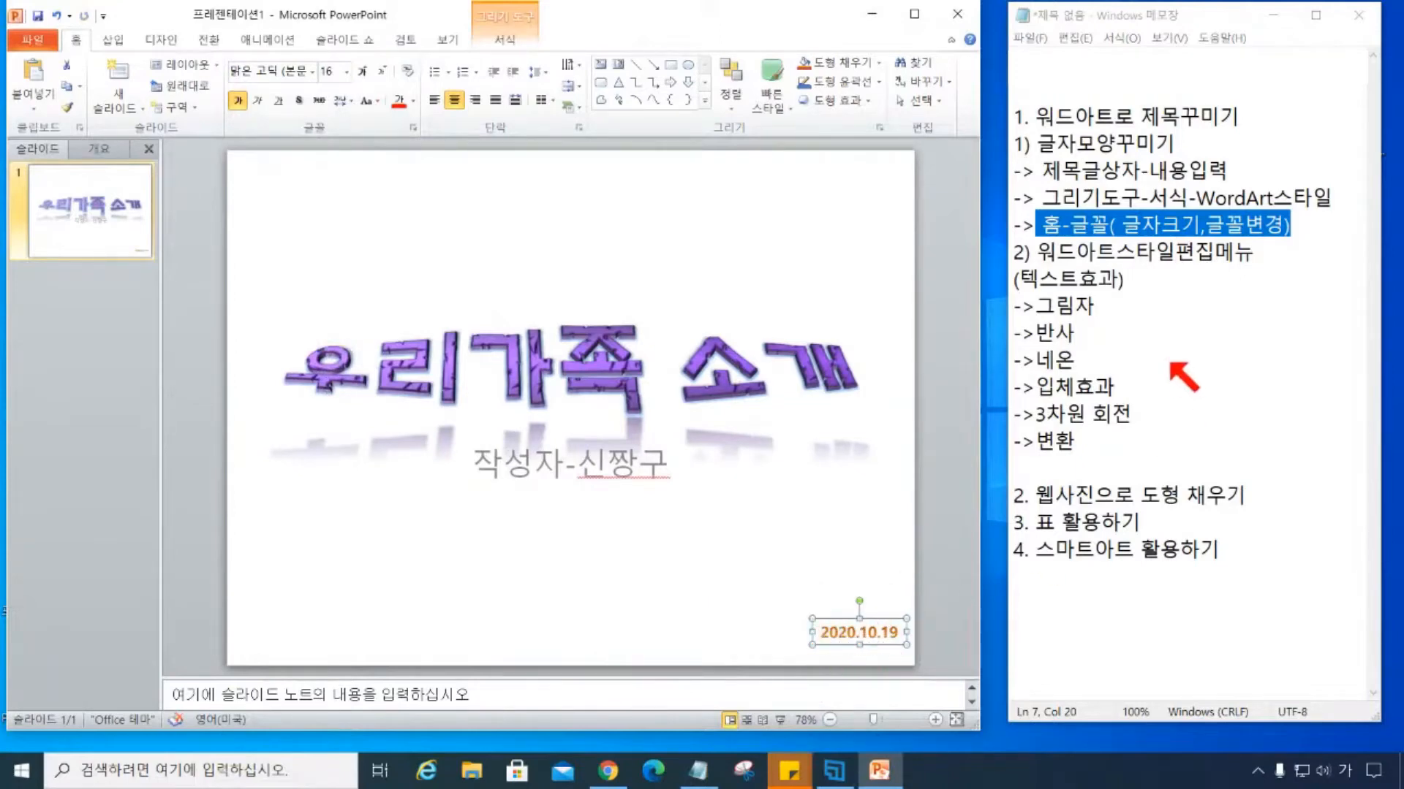
In Notepad, highlight the notes on WordArt text effects one after another, from "워드아트스타일편집메뉴 (텍스트효과)" to "변환".
drag(1037, 252, 1278, 278)
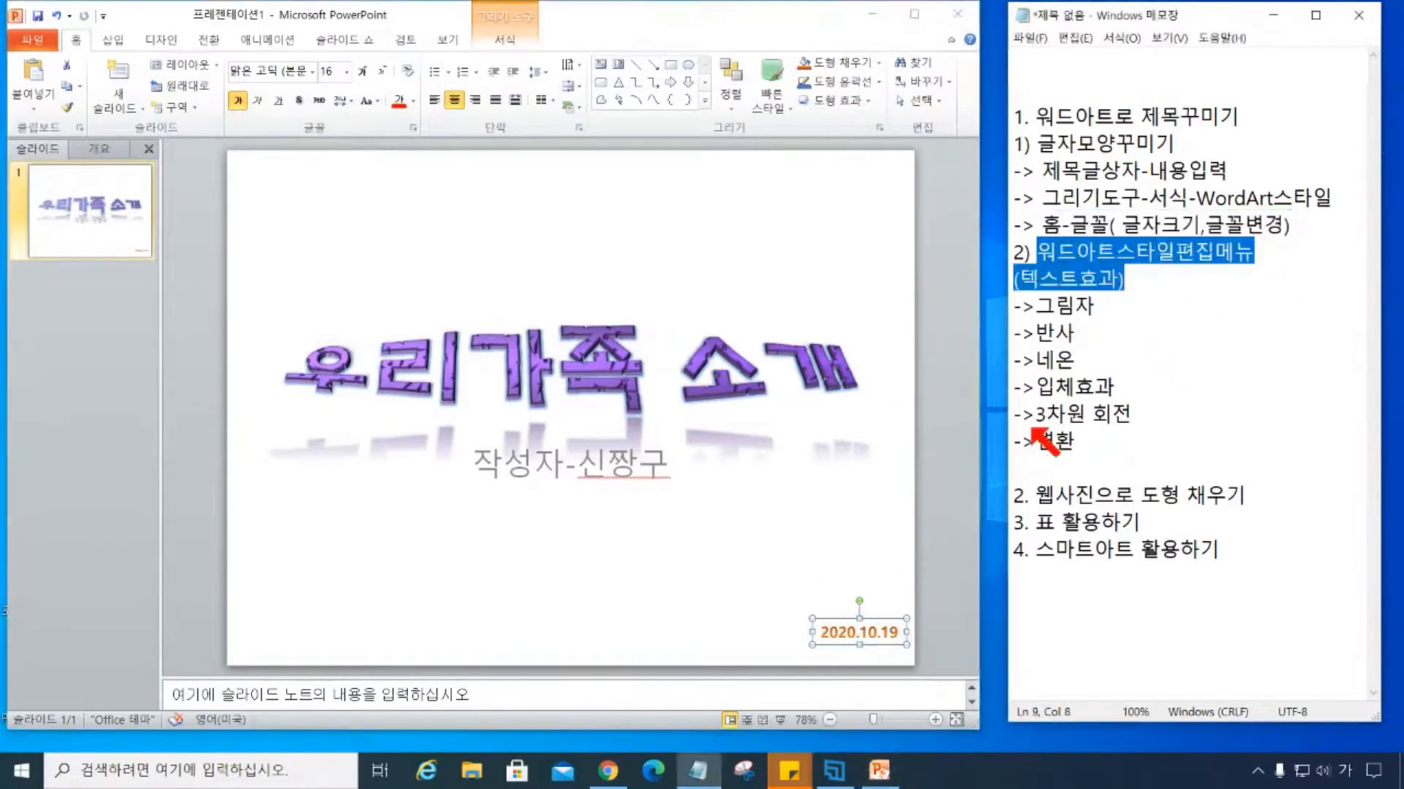
drag(1036, 442, 1089, 448)
drag(1037, 306, 1074, 334)
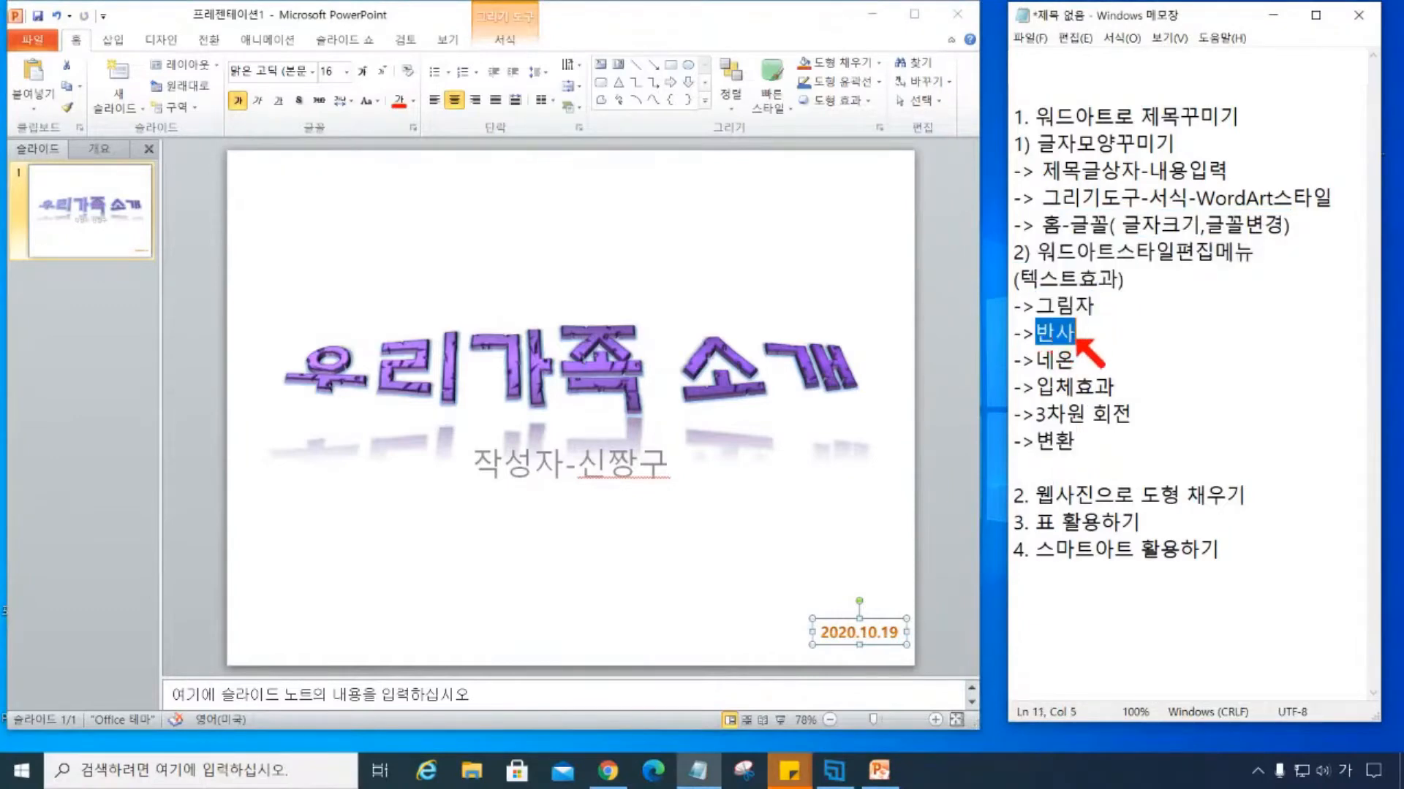
drag(1037, 441, 1076, 443)
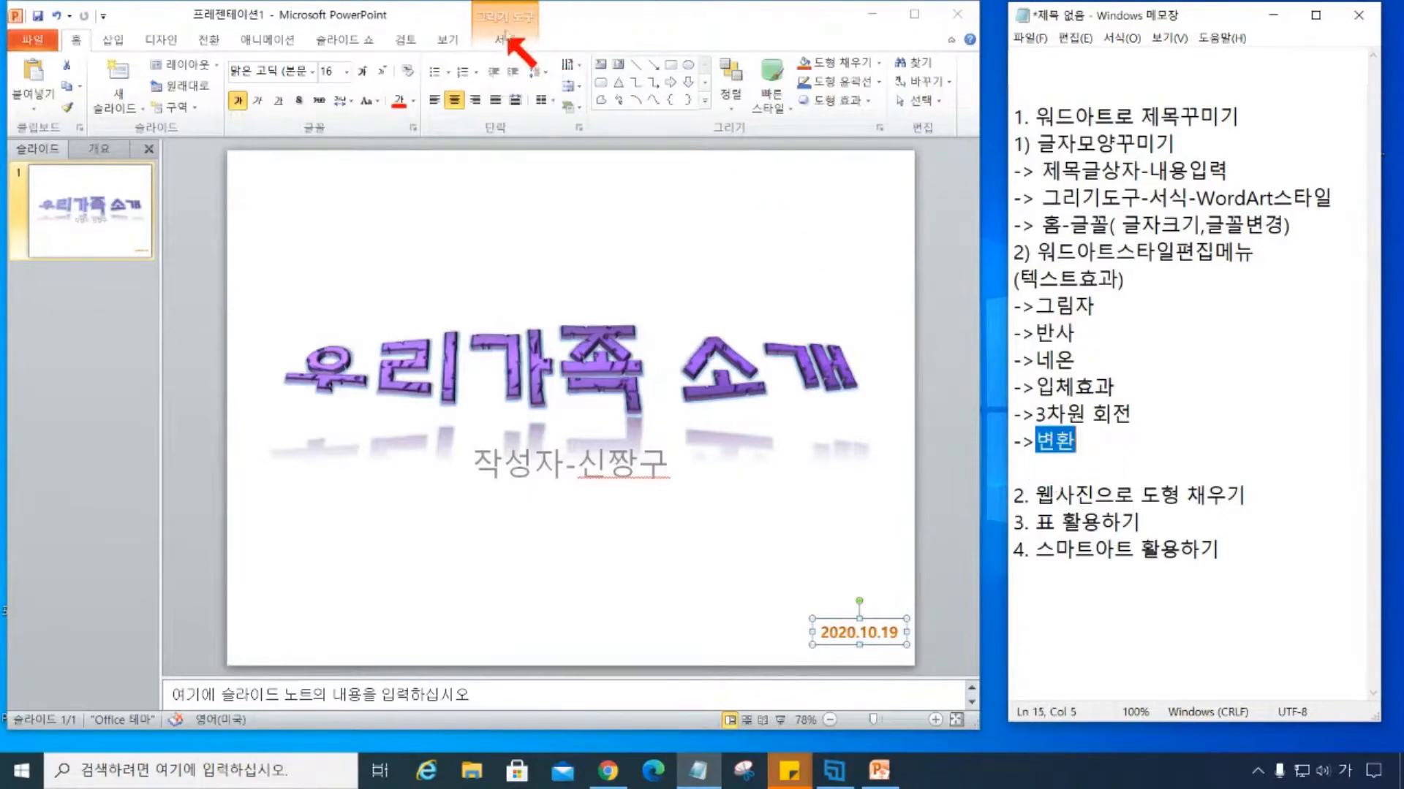
In PowerPoint, apply a wave-shaped Transform text effect to the "2020.10.19" WordArt.
click(499, 42)
click(499, 42)
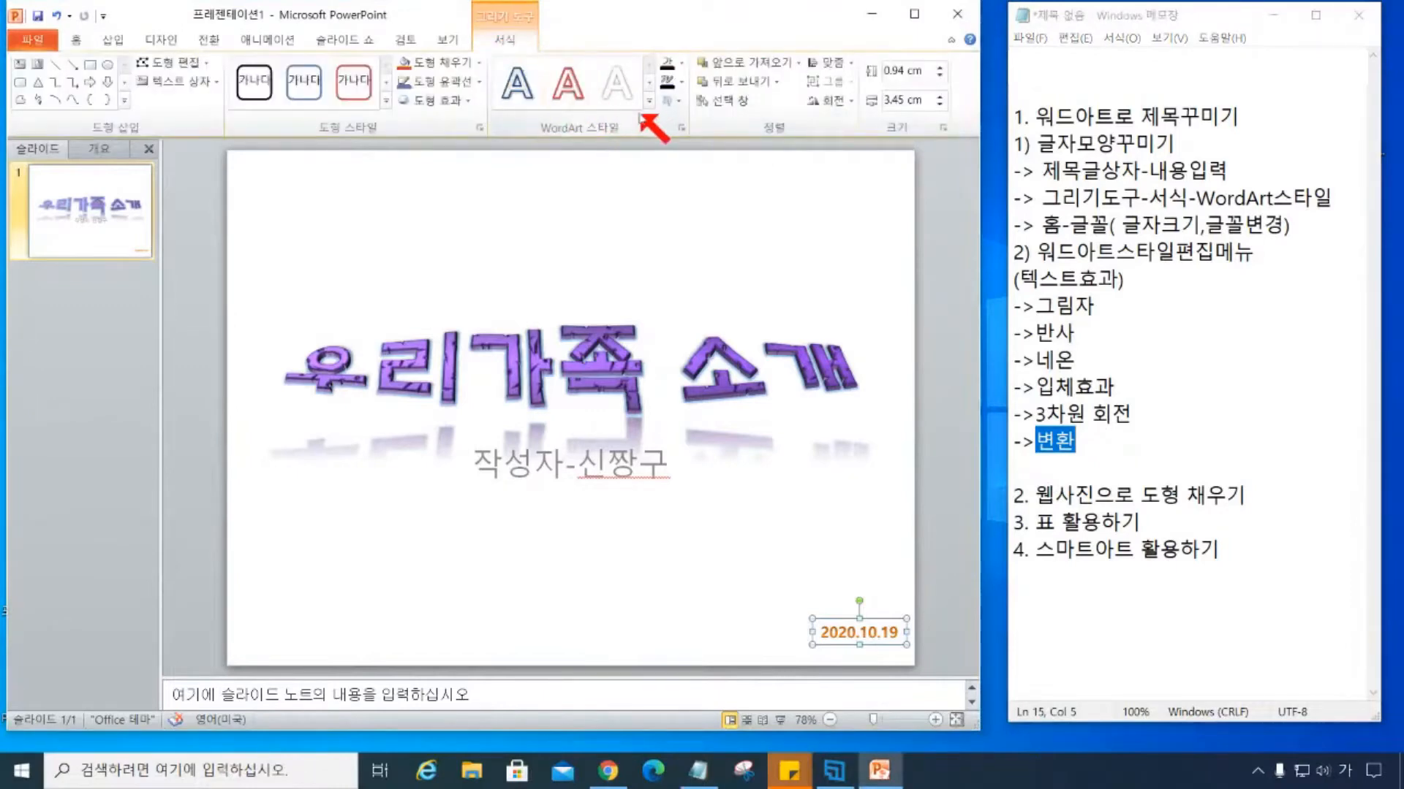
click(667, 101)
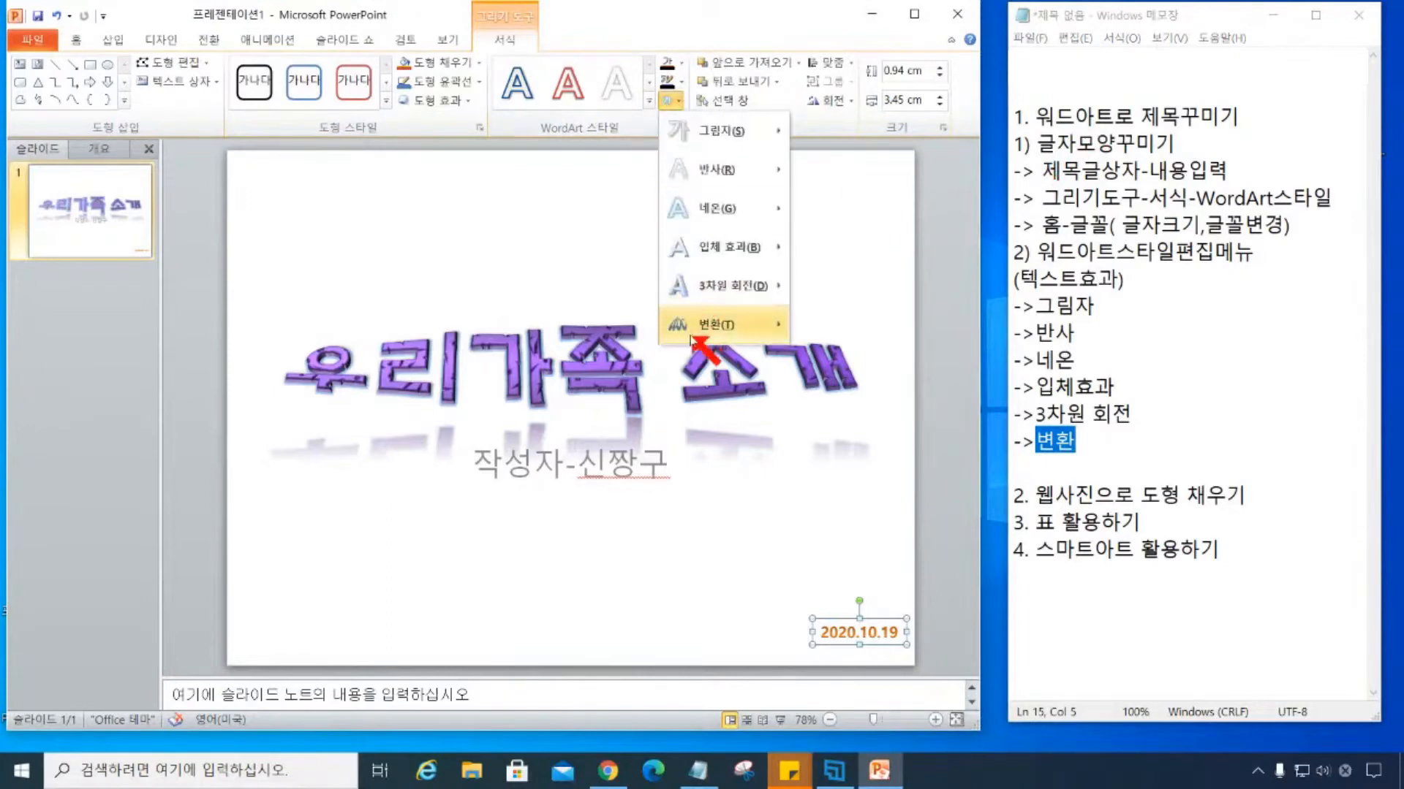
mouse_move(692, 338)
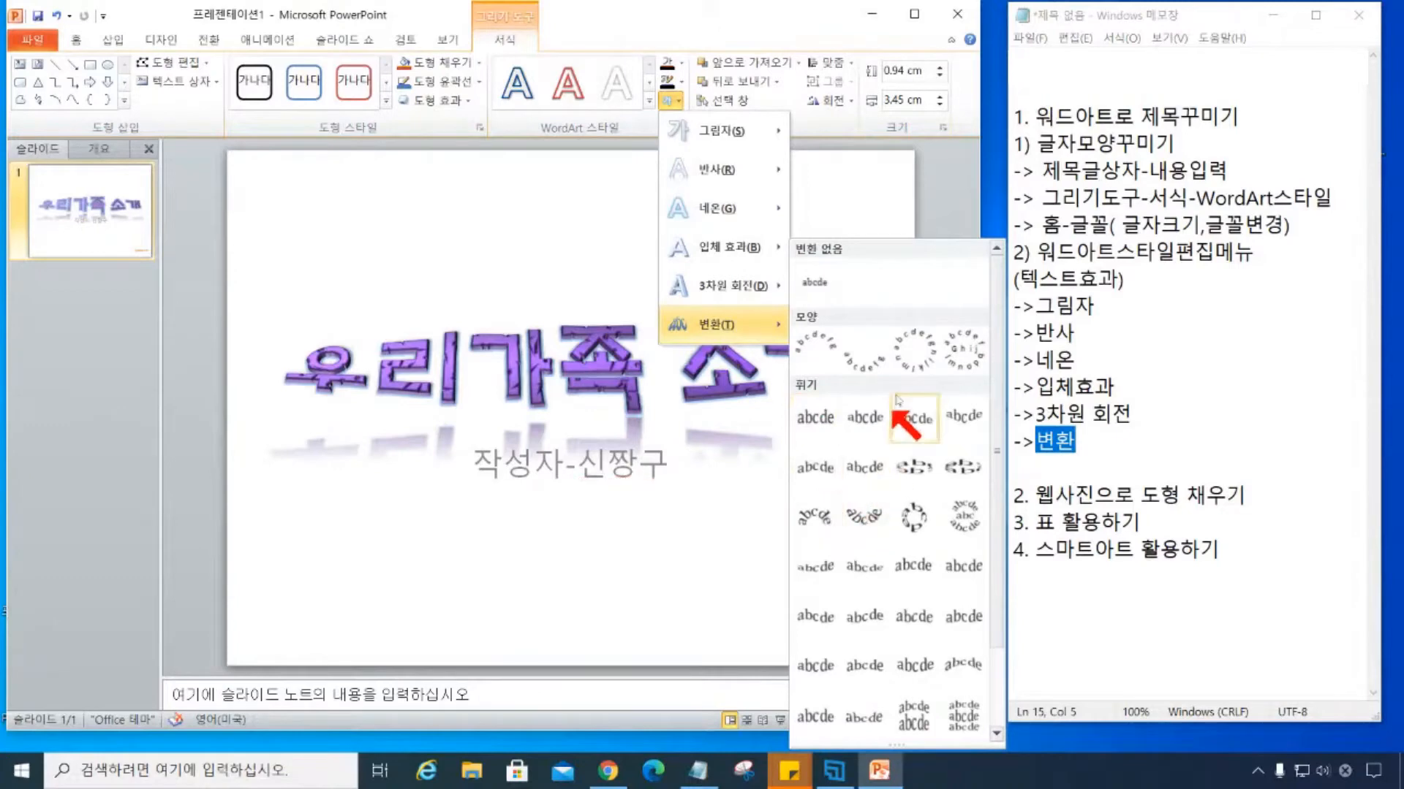
click(811, 629)
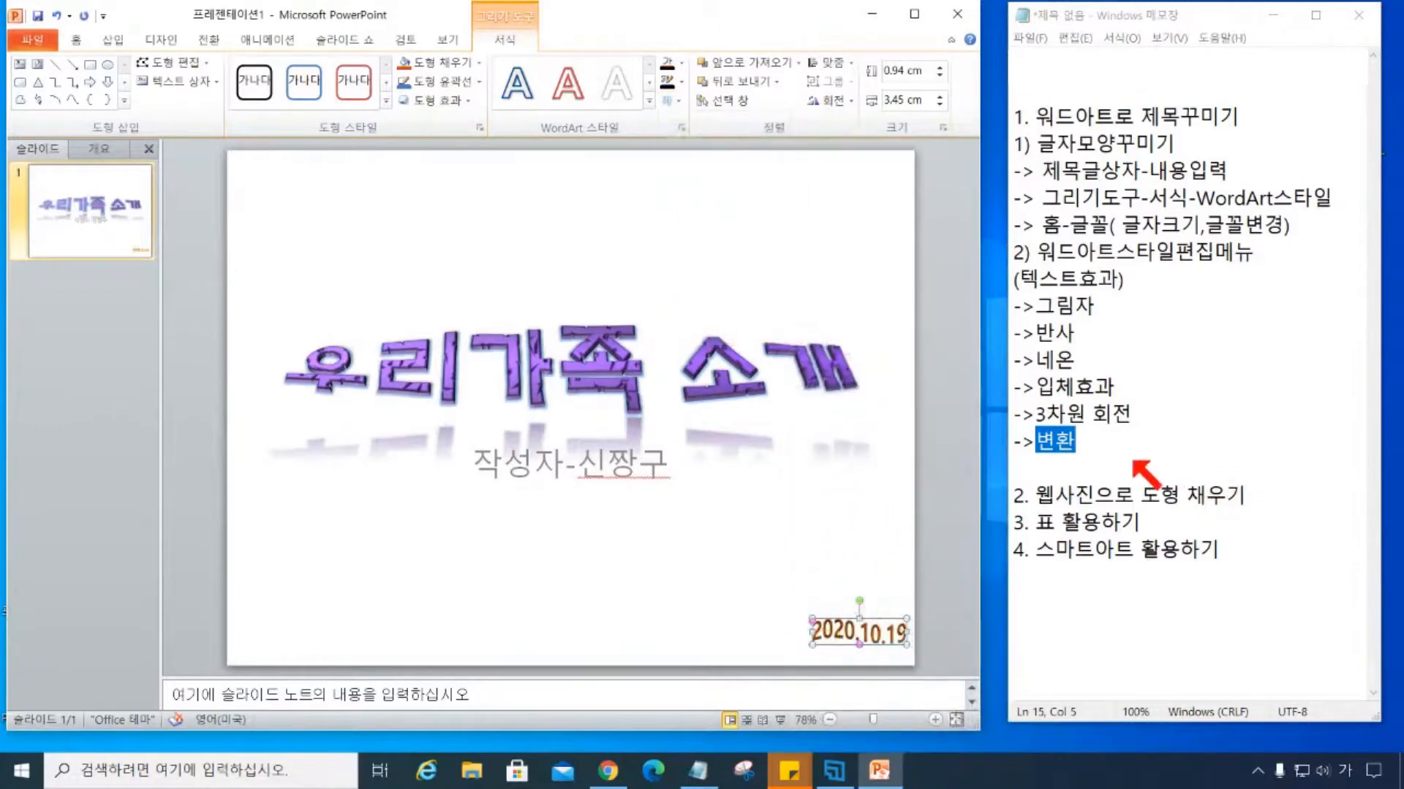
In Notepad, extend the line "->변환" so that it reads "->변환 : 글자모양틀 변경, 크기조절점으로 글자크기변경".
click(1076, 447)
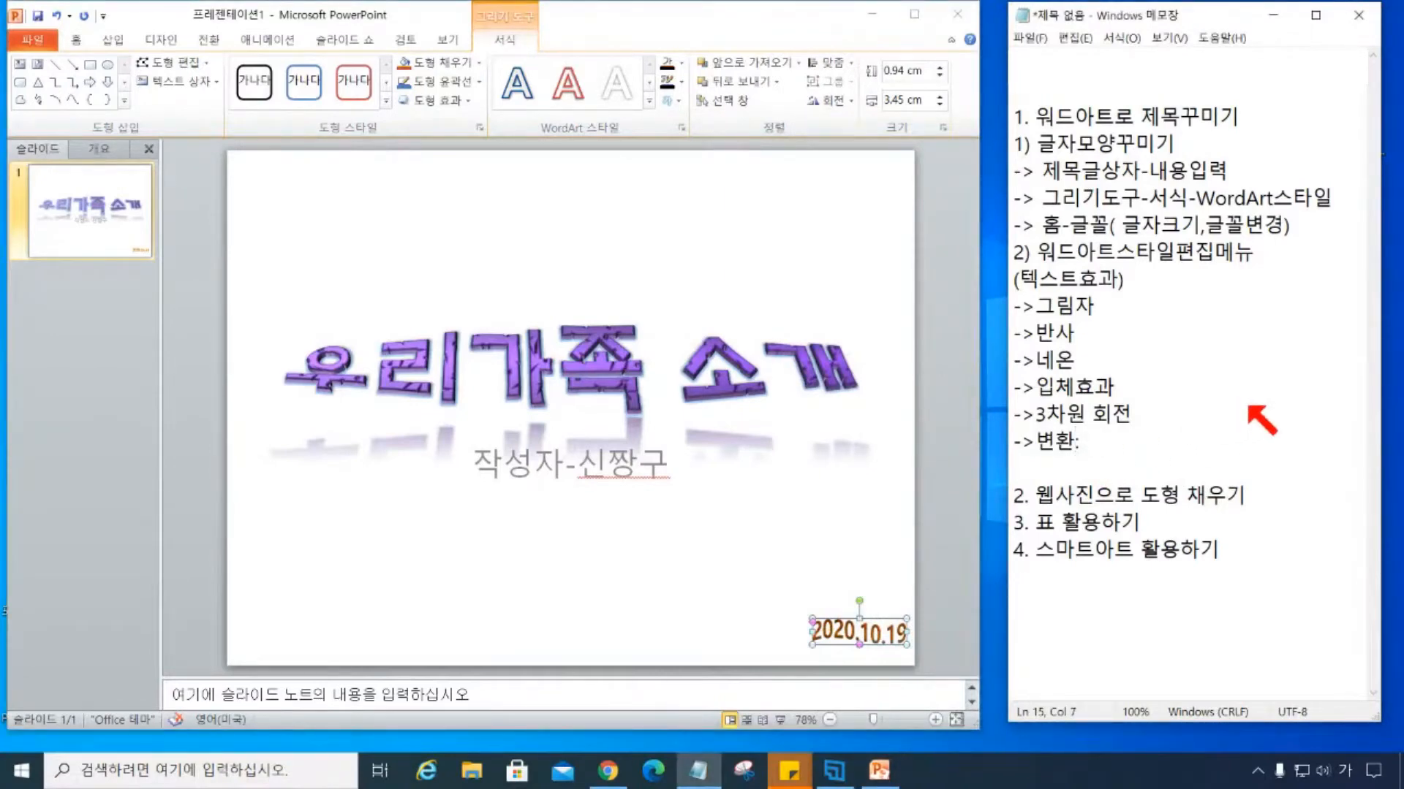
text(: 글자배치)
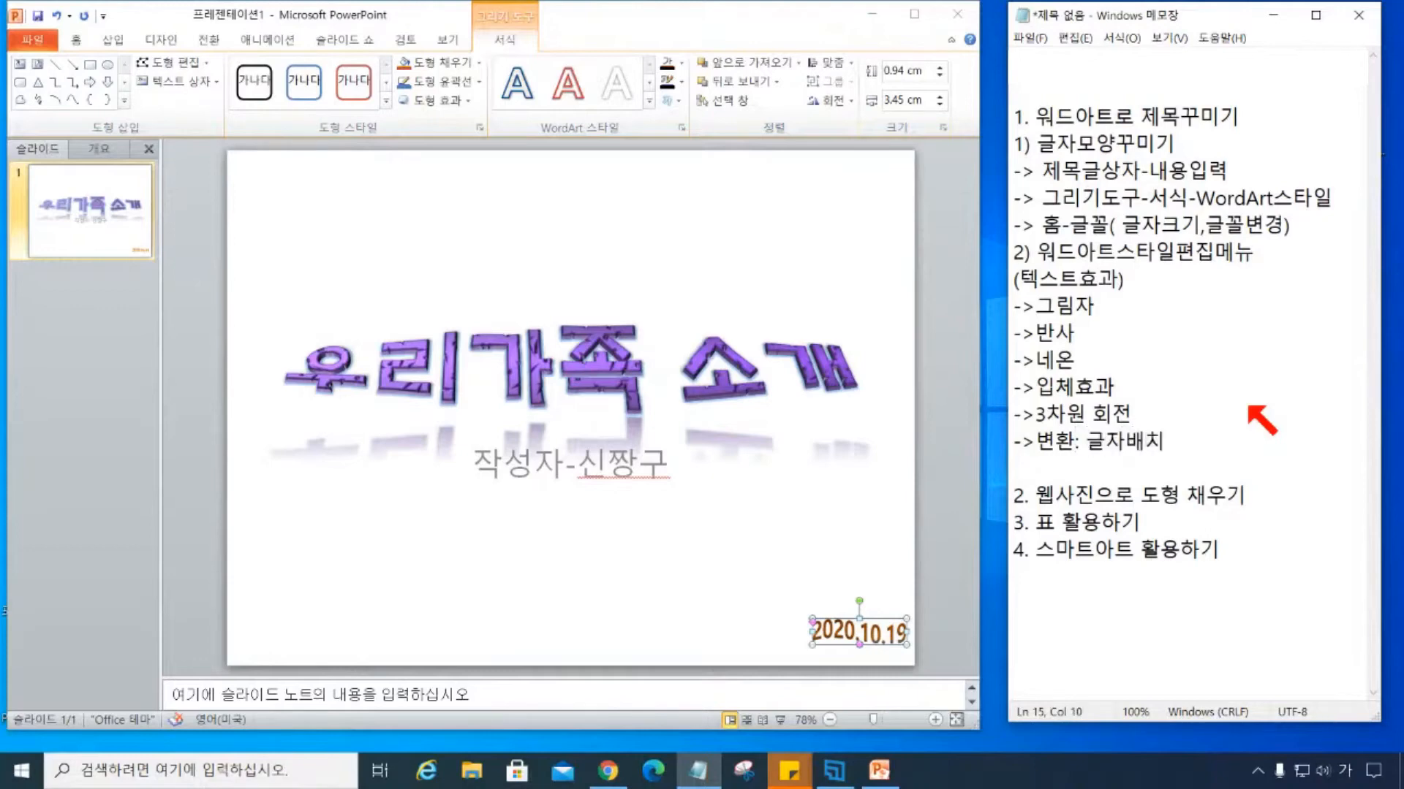
text( 변경 :)
key(End)
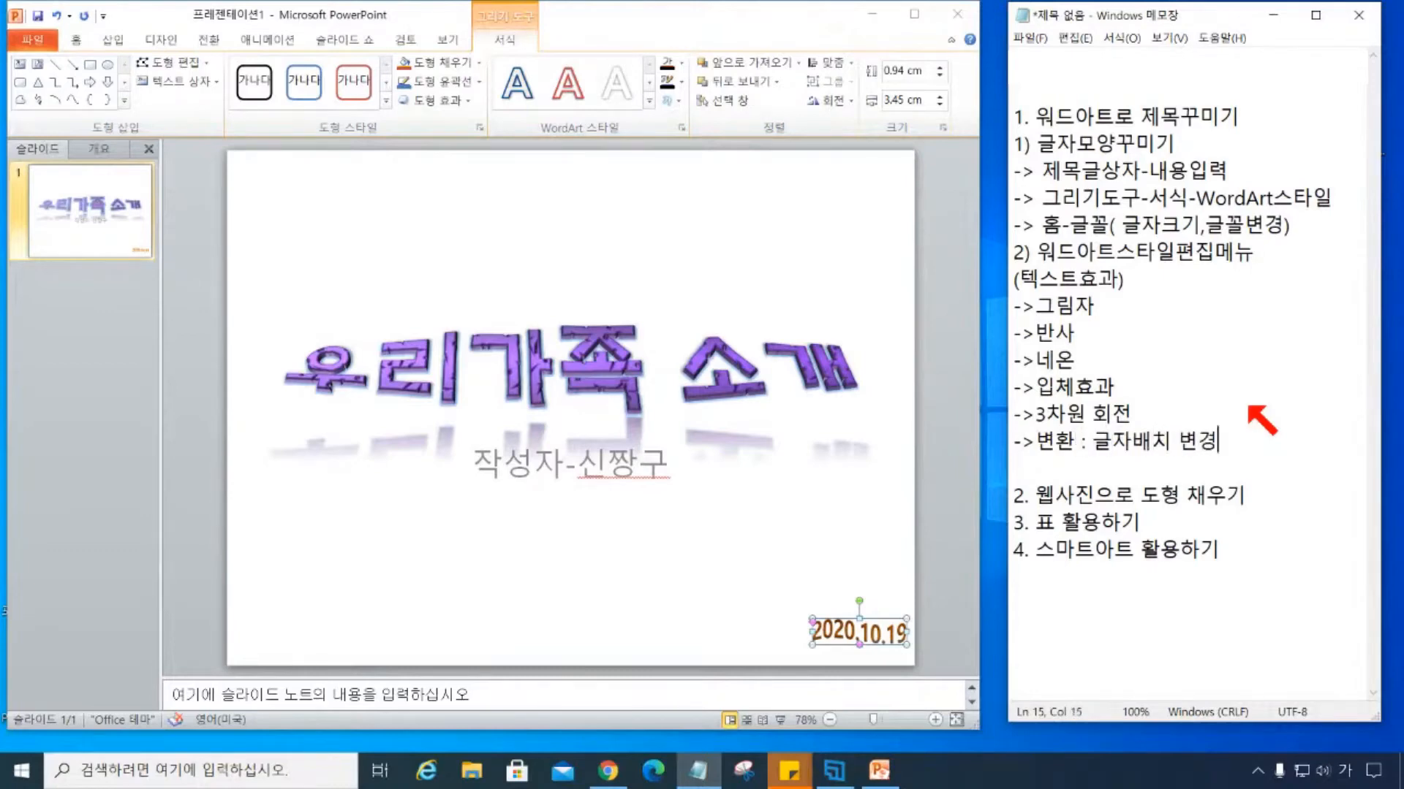
text(, 크기조절점으로 )
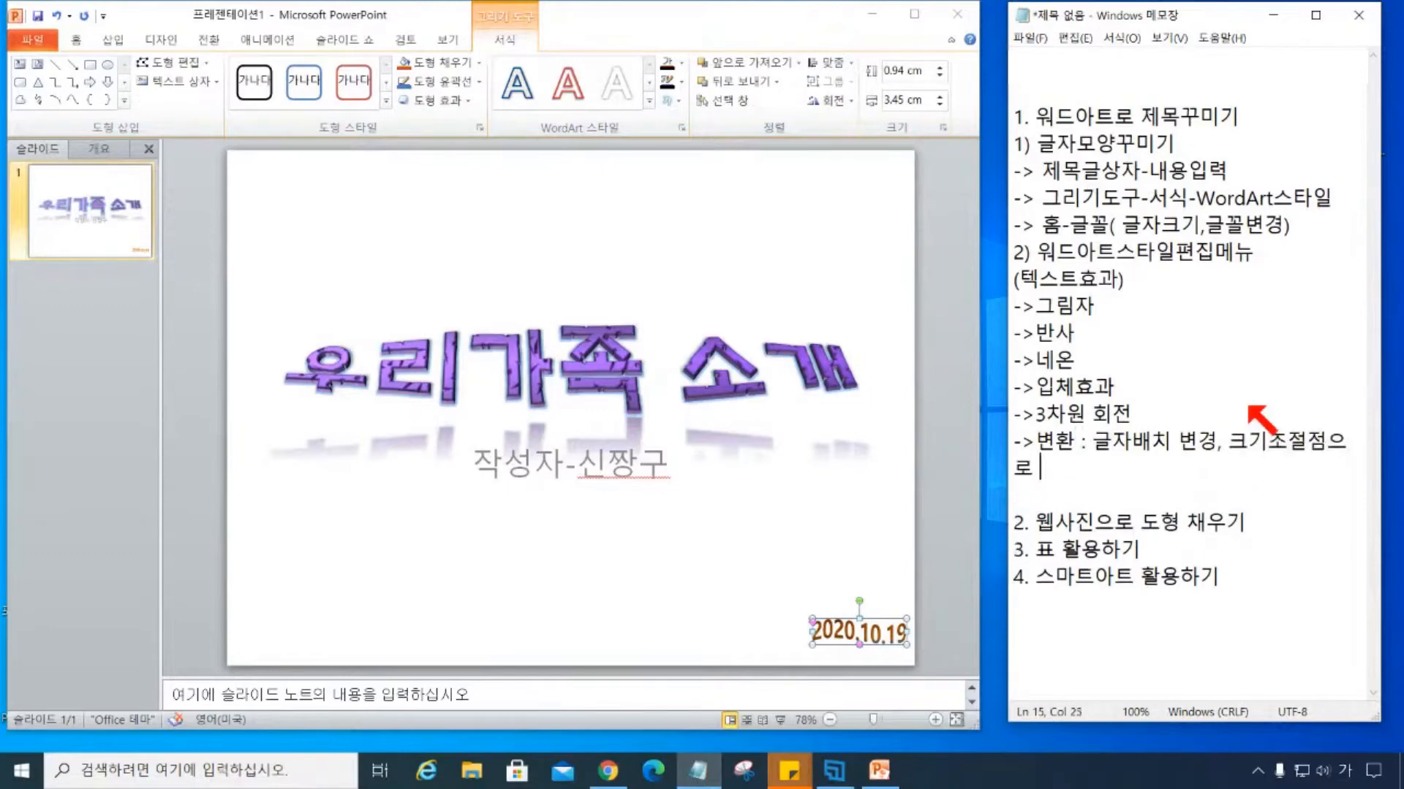
text(글자크기벼녁)
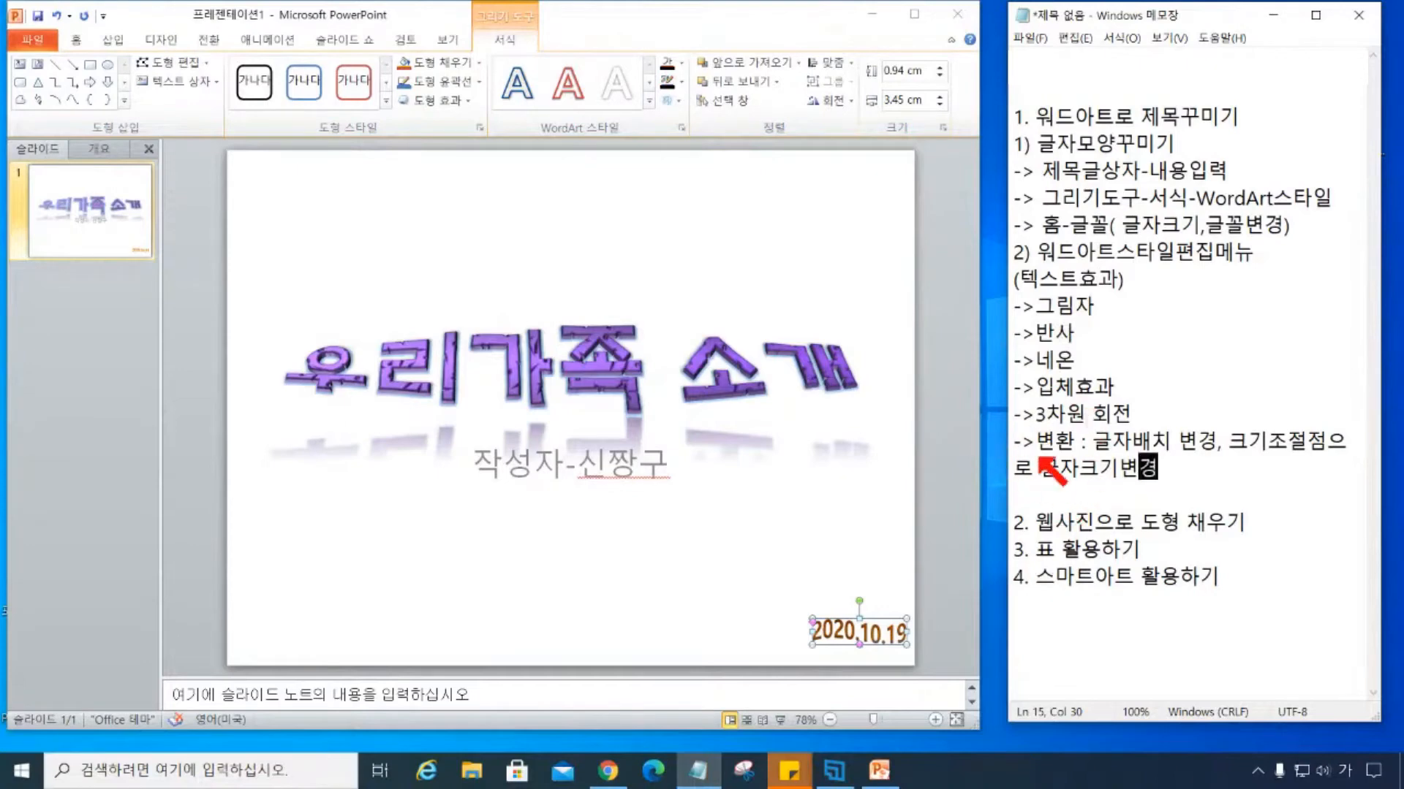
drag(1138, 438, 1170, 445)
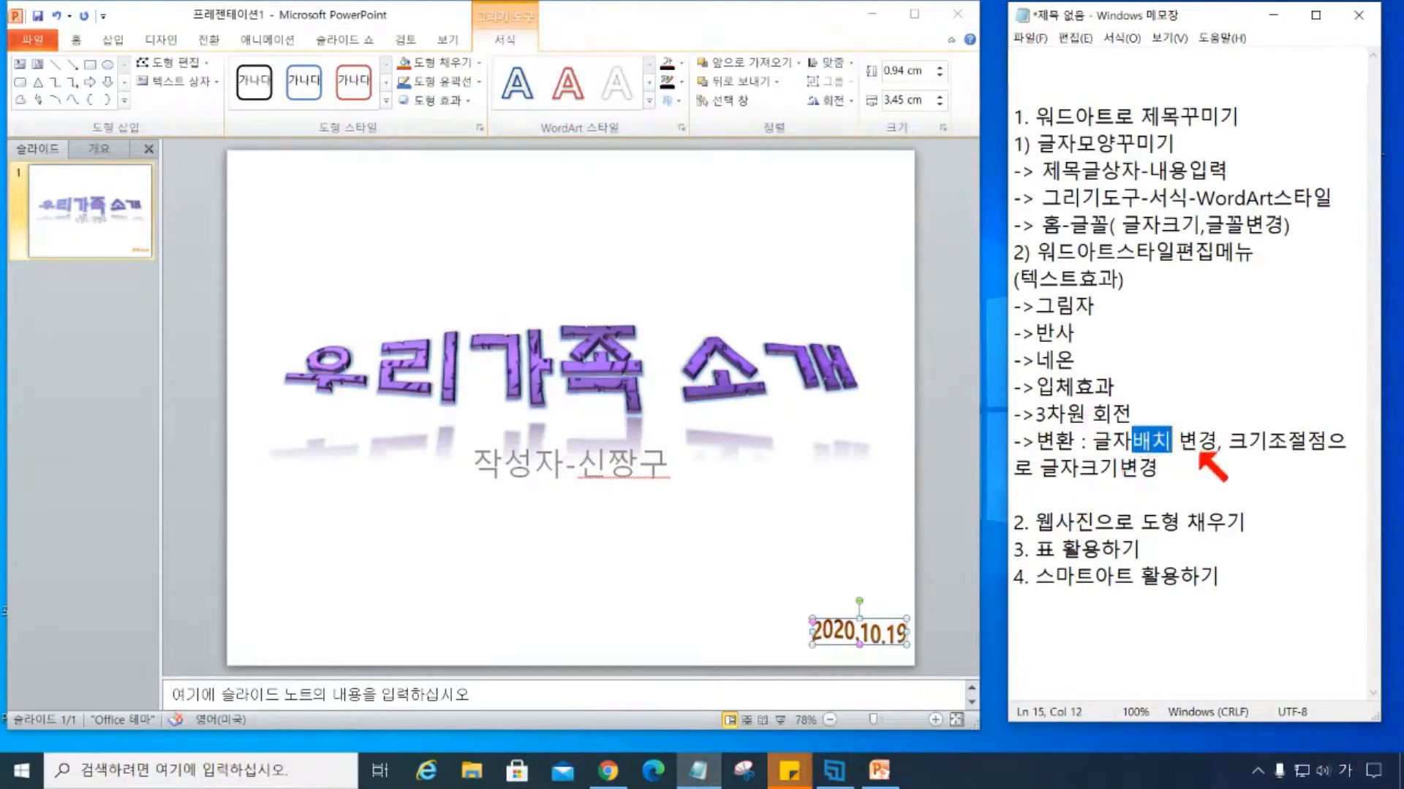
text(모양를)
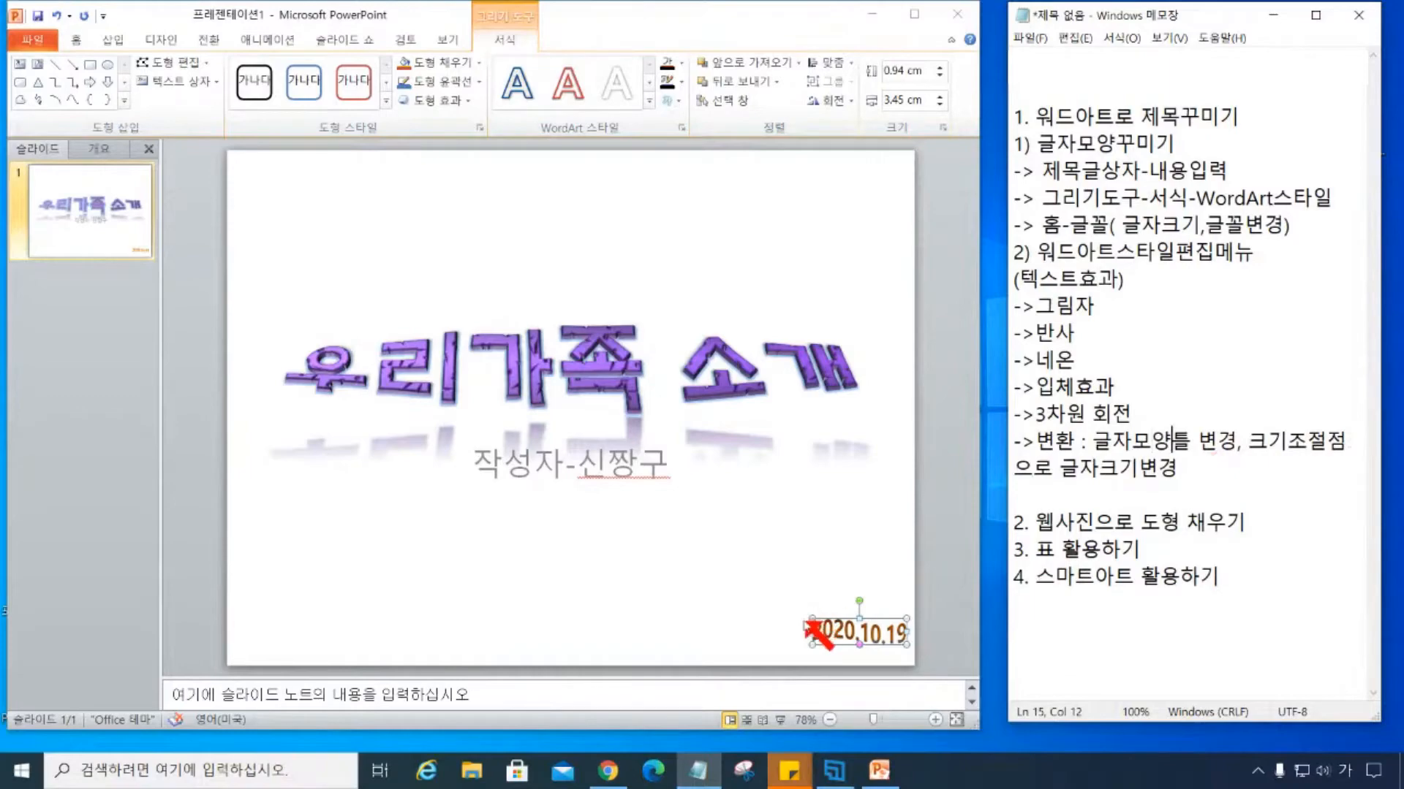
In PowerPoint, enlarge and widen the "2020.10.19" WordArt, reposition it in the slide's lower-right corner, and deselect it.
click(907, 621)
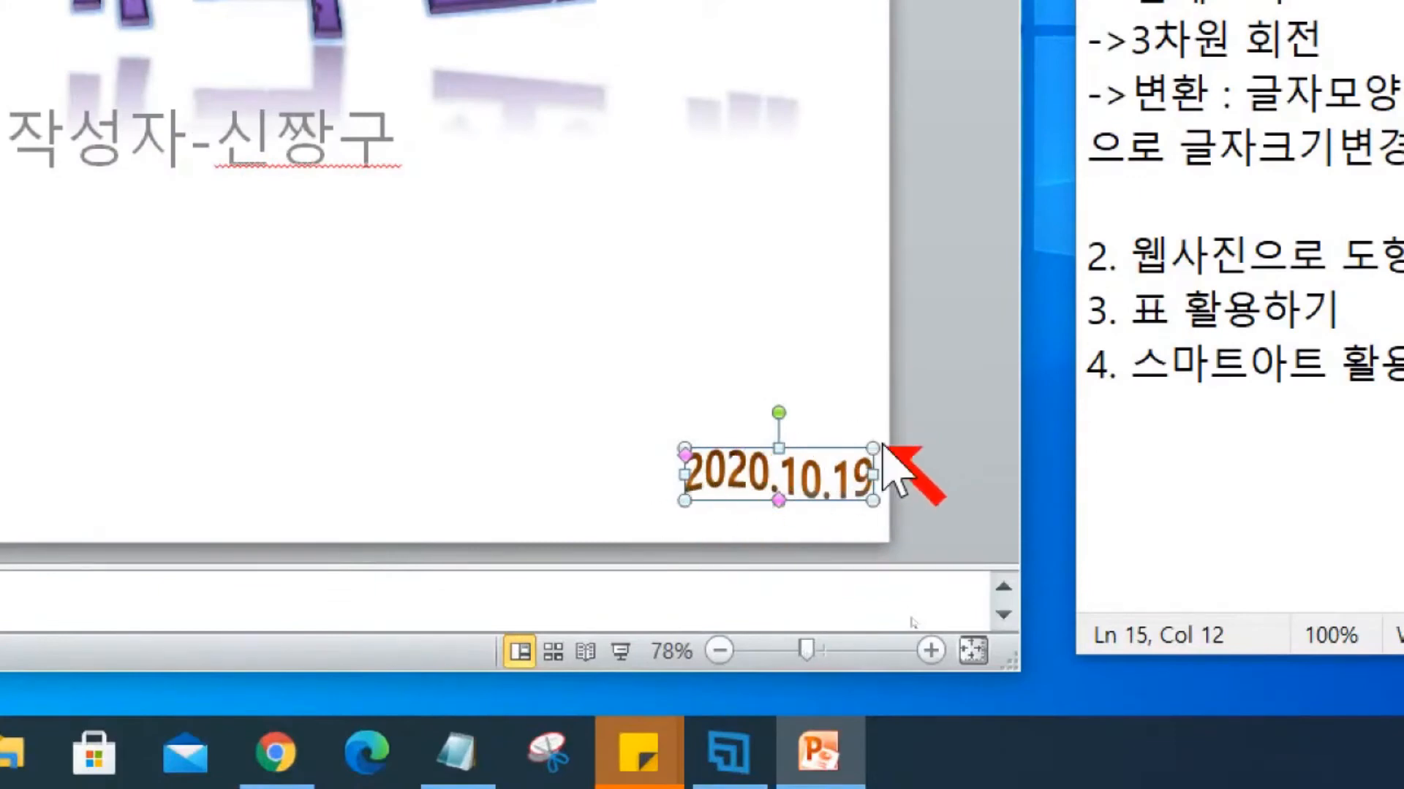
drag(873, 448, 939, 404)
drag(853, 401, 620, 426)
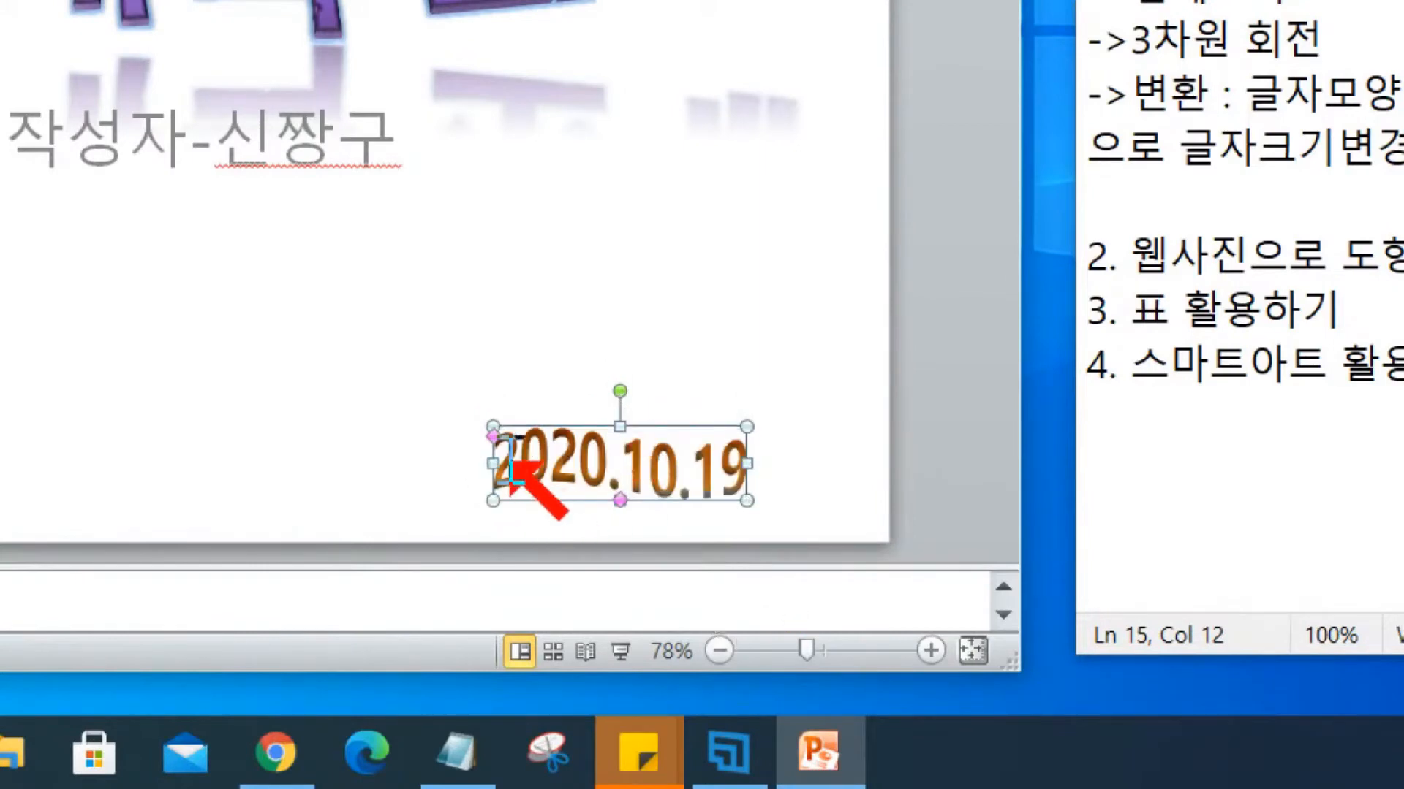
drag(493, 463, 385, 463)
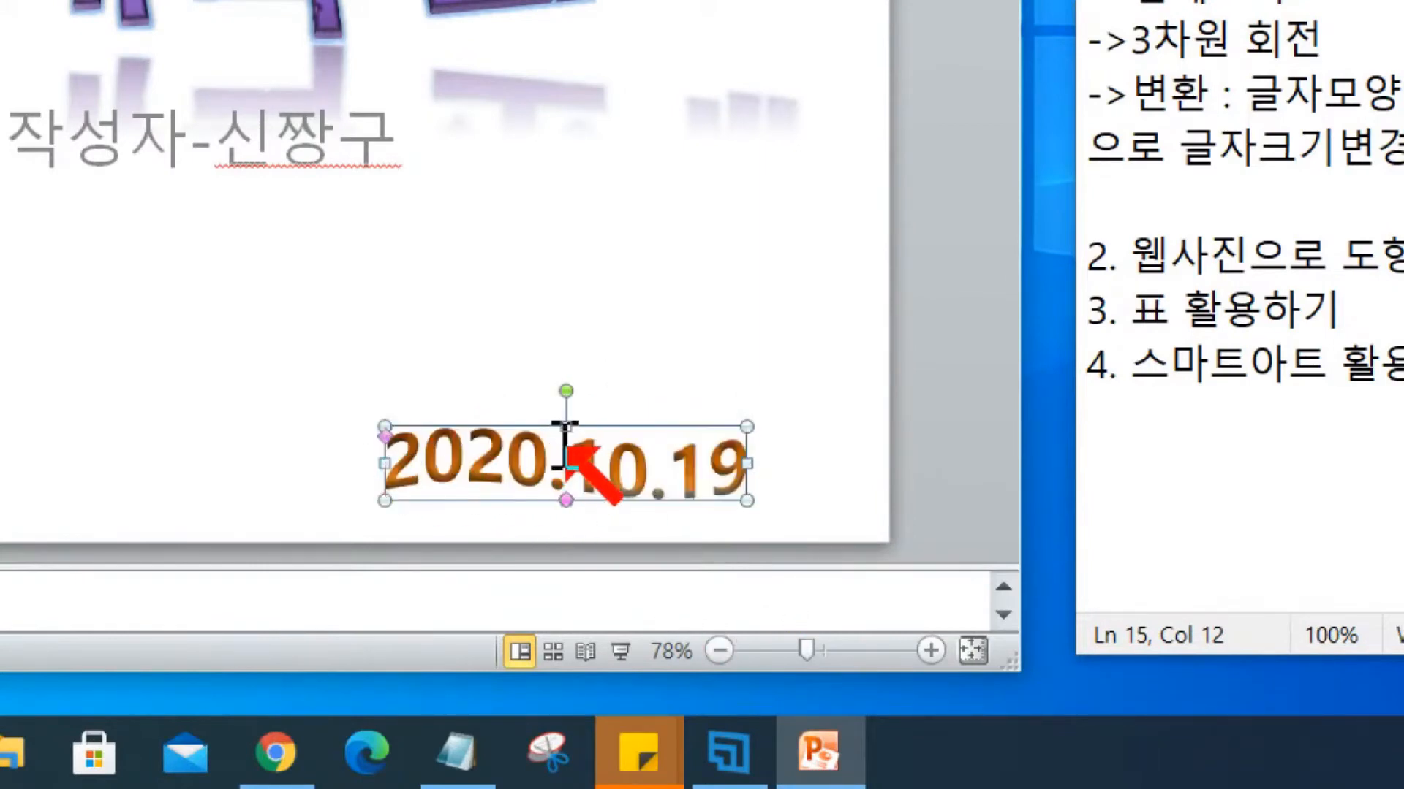
drag(538, 424, 646, 440)
click(637, 316)
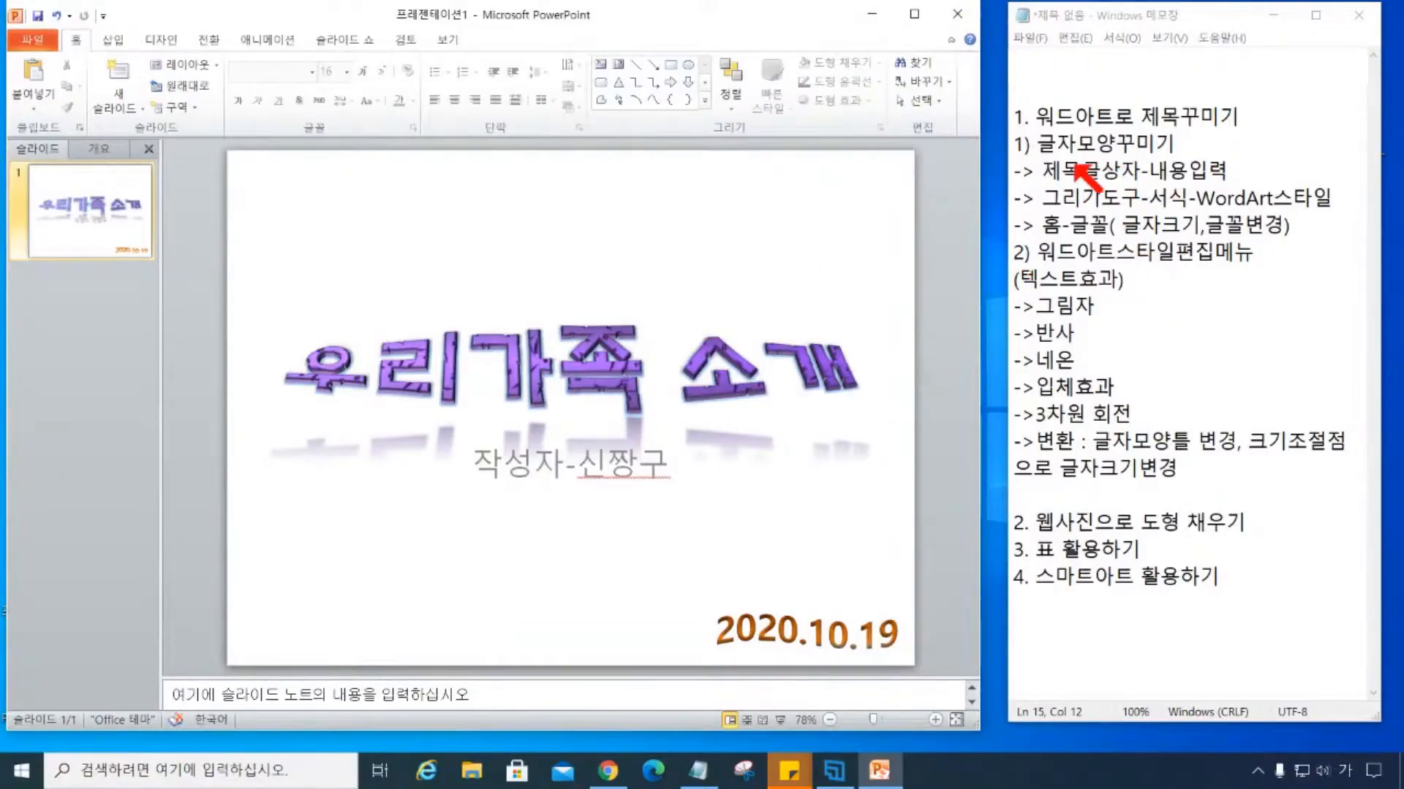
In Notepad, add the line "-> 글상자 또는 삽입-WordArt" and a blank line below the heading "1. 워드아트로 제목꾸미기".
click(1120, 173)
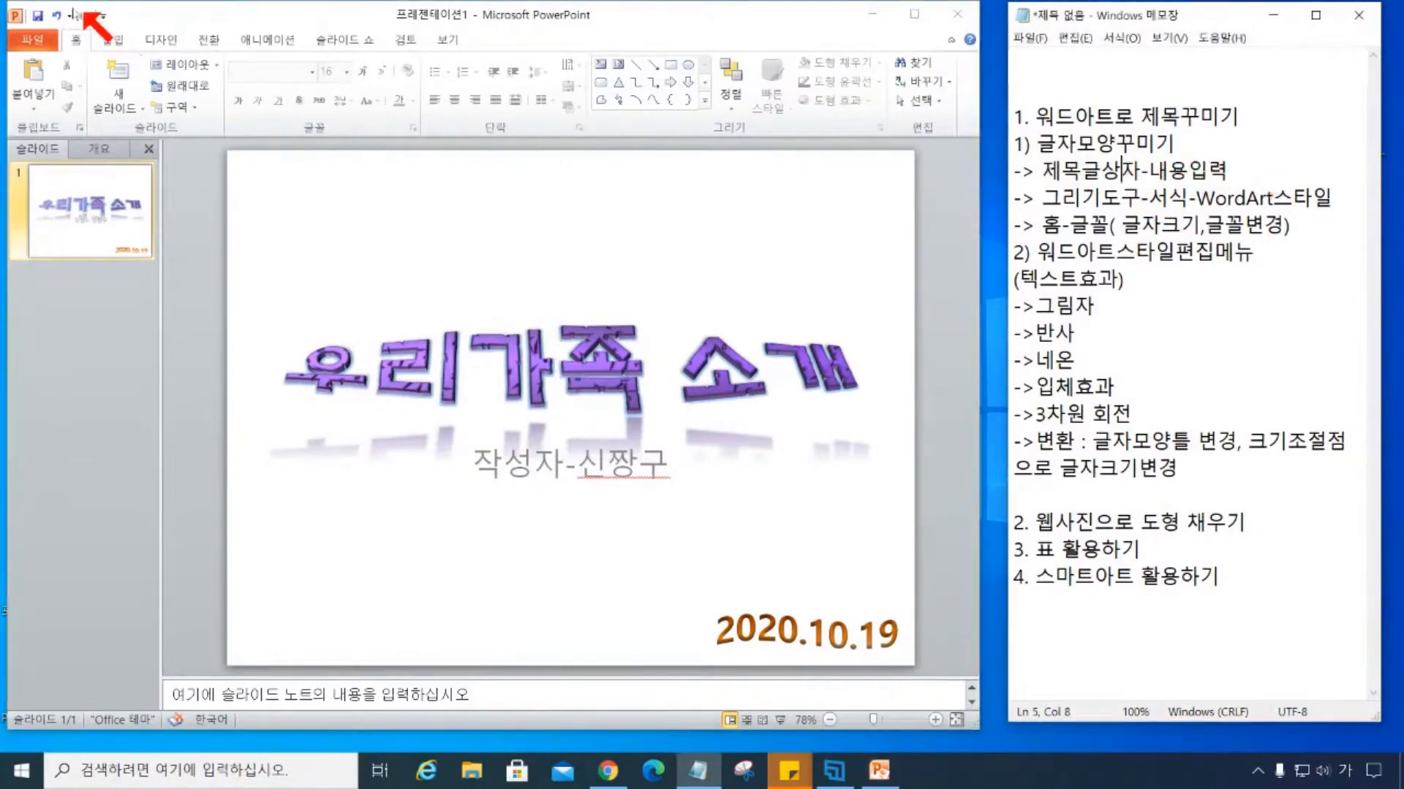
click(115, 42)
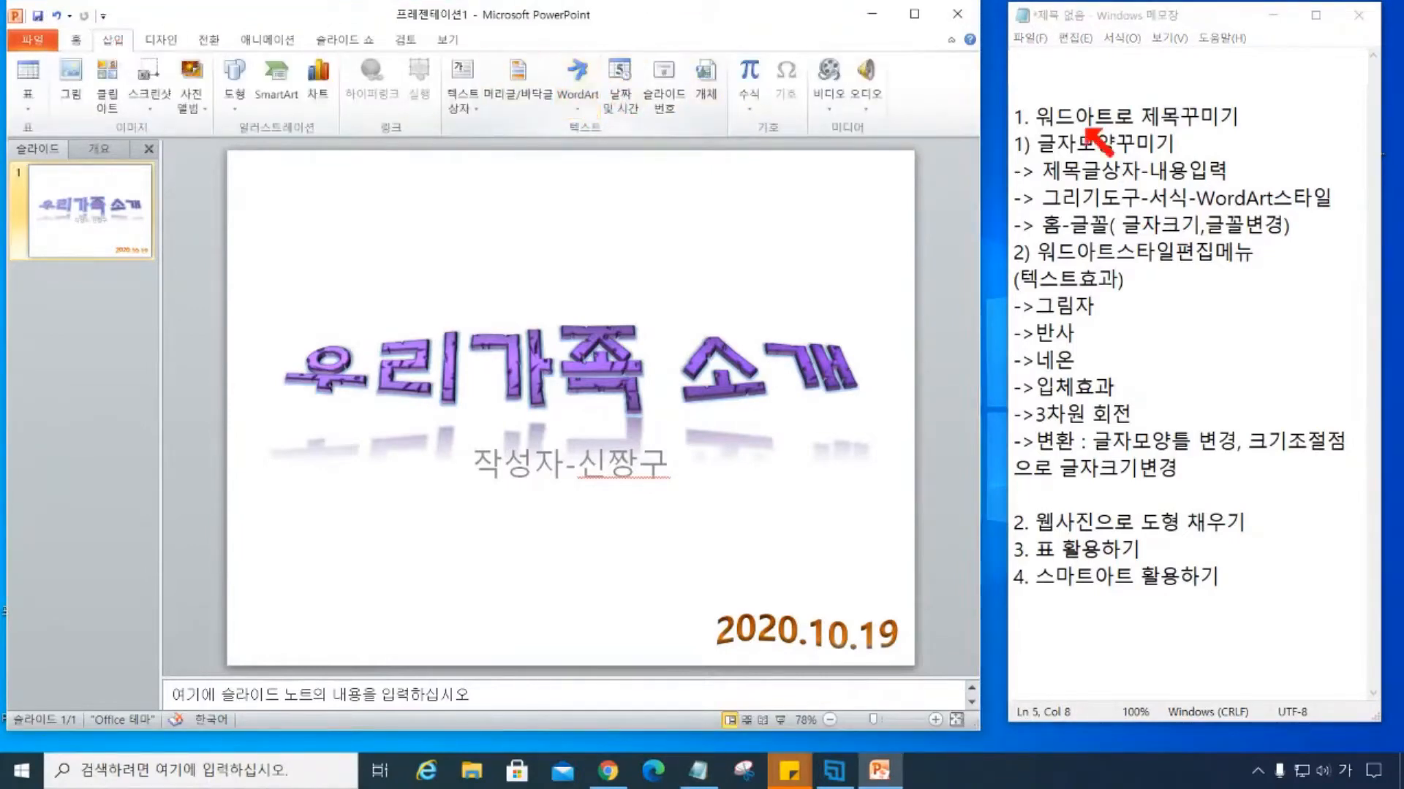
click(1264, 130)
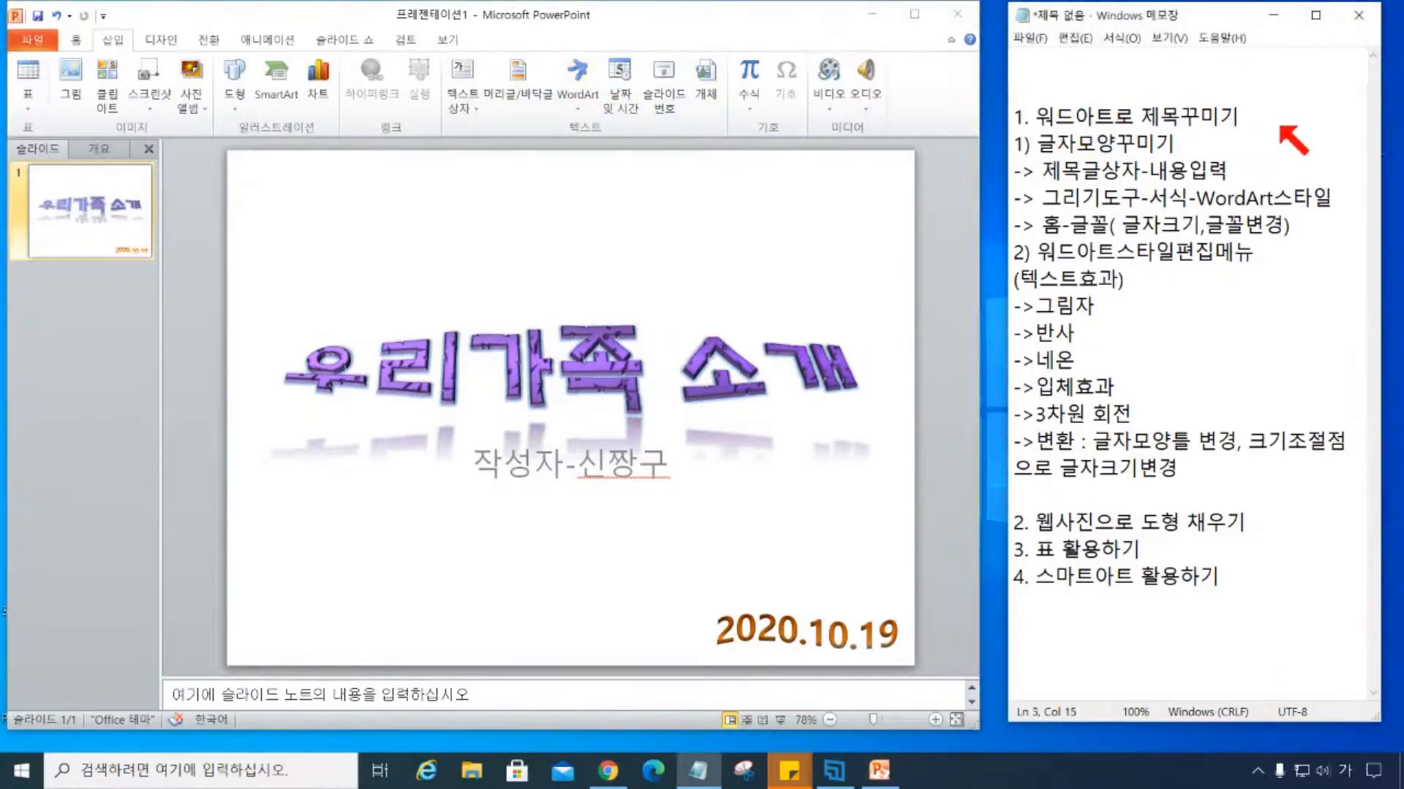
key(Return)
text(제목글상ㅈ)
text(이용,)
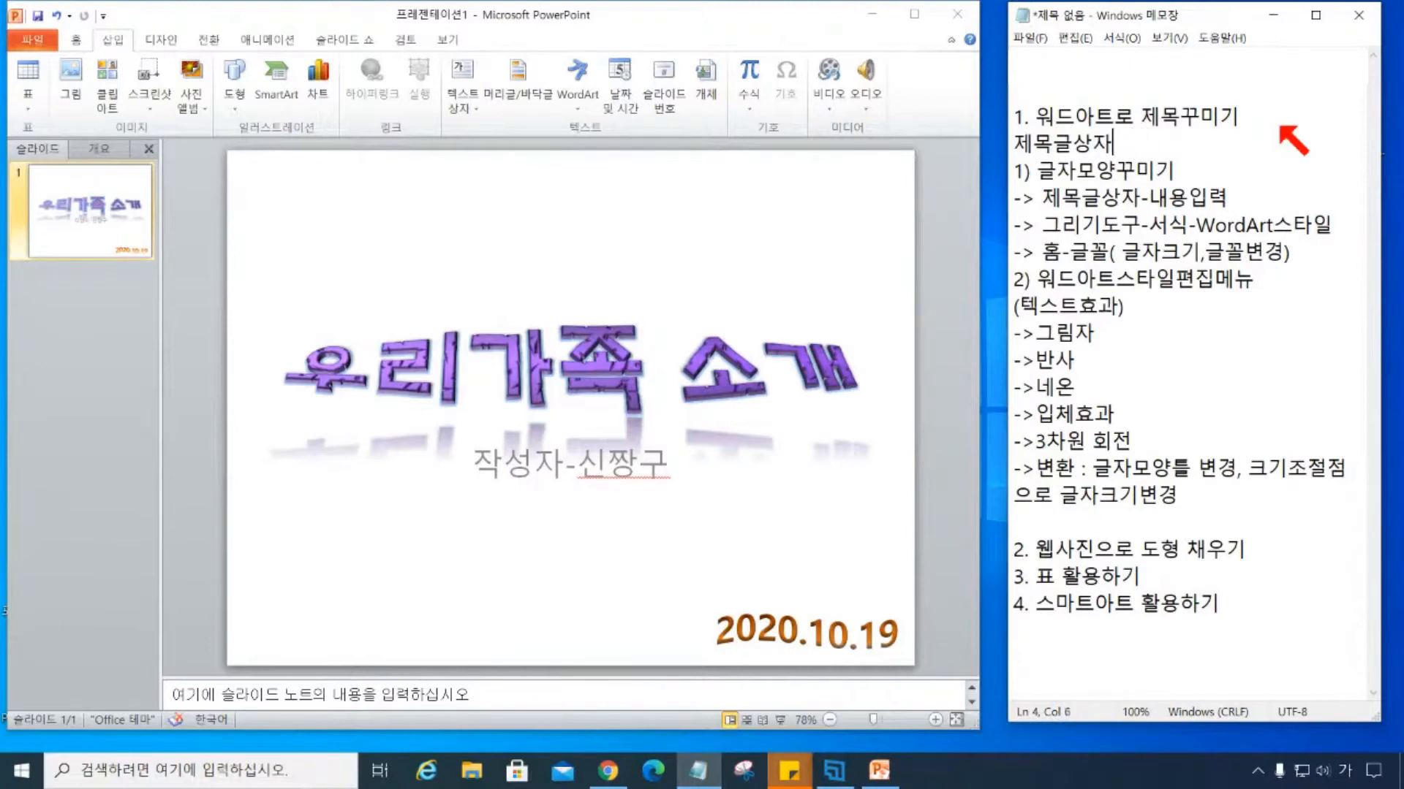
key(BackSpace)
key(BackSpace)
key(BackSpace)
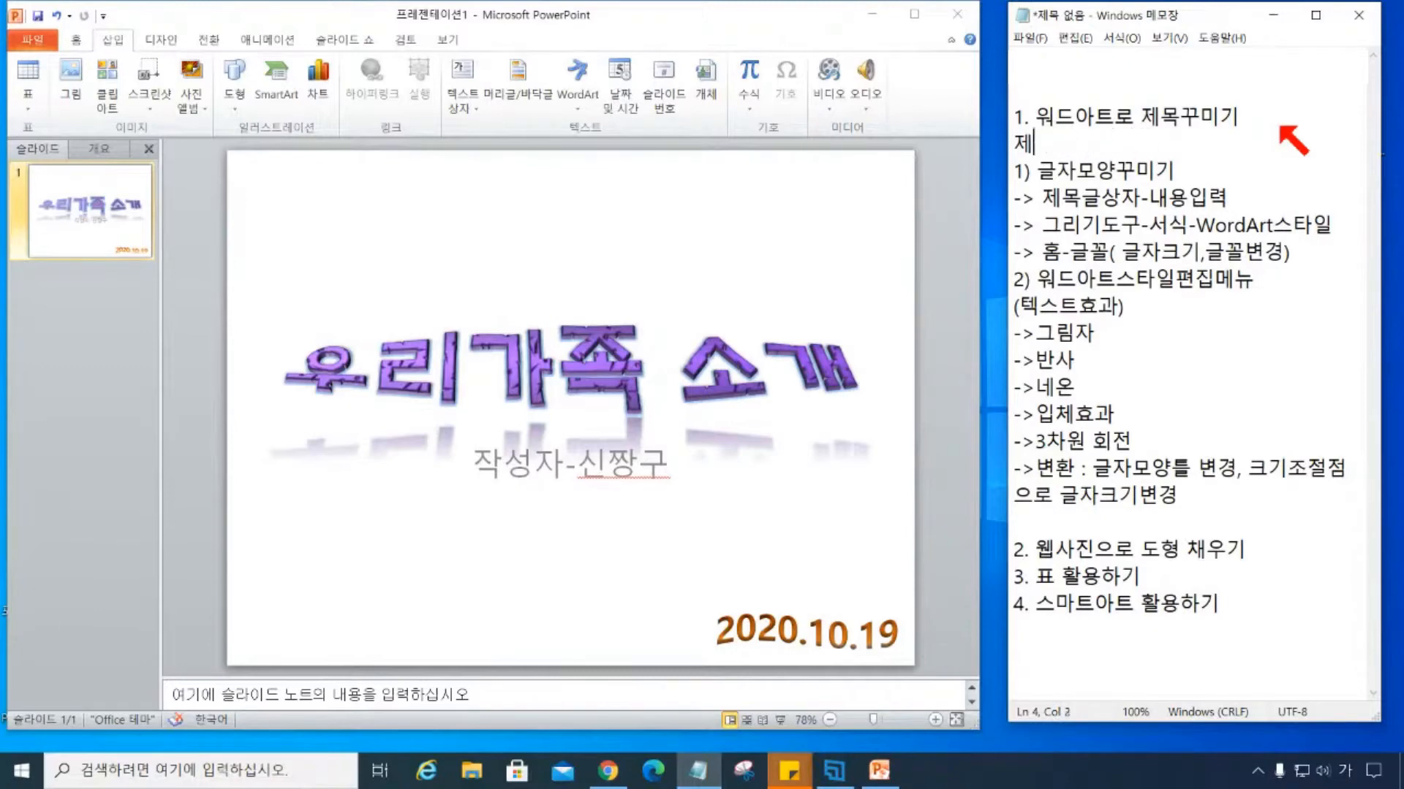
text(글상자또는)
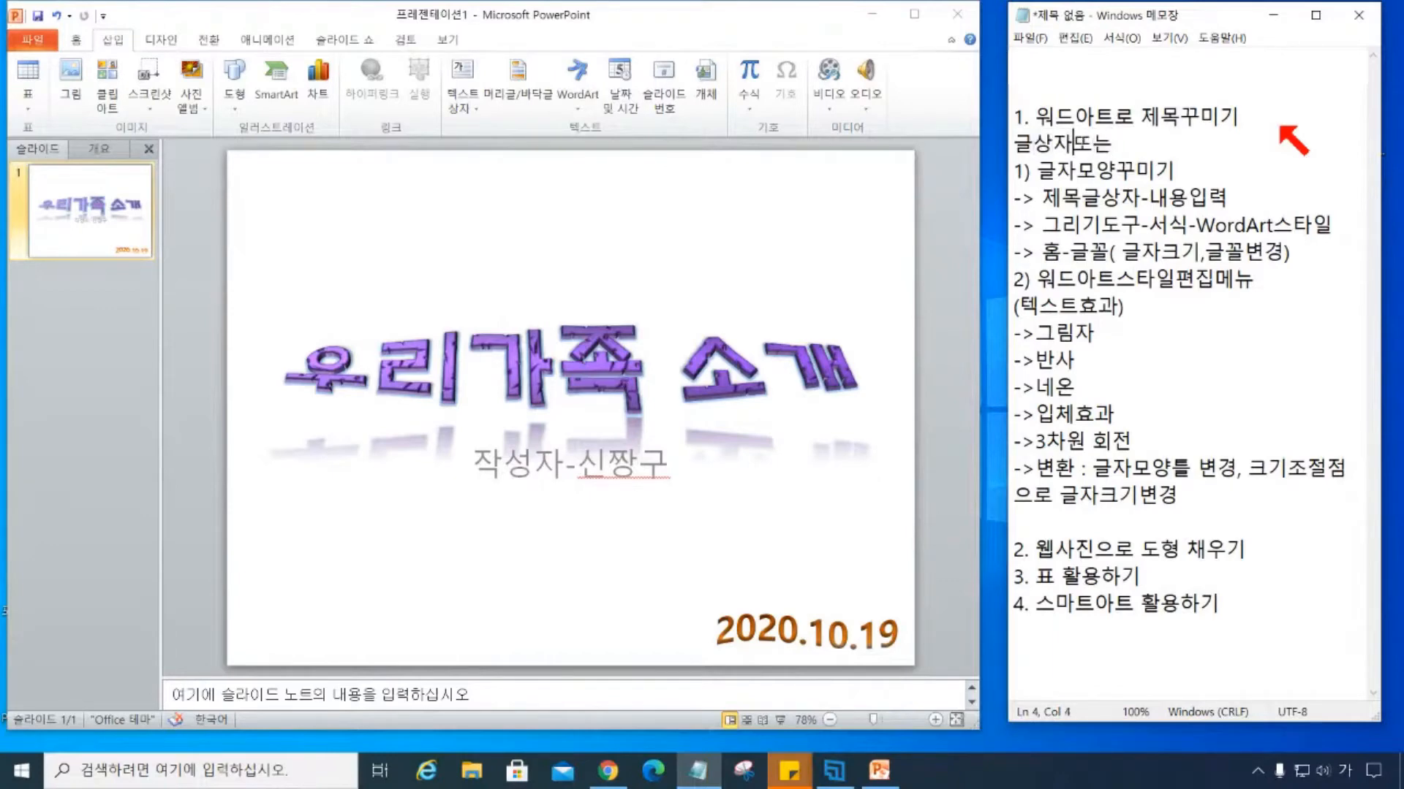
text(-> )
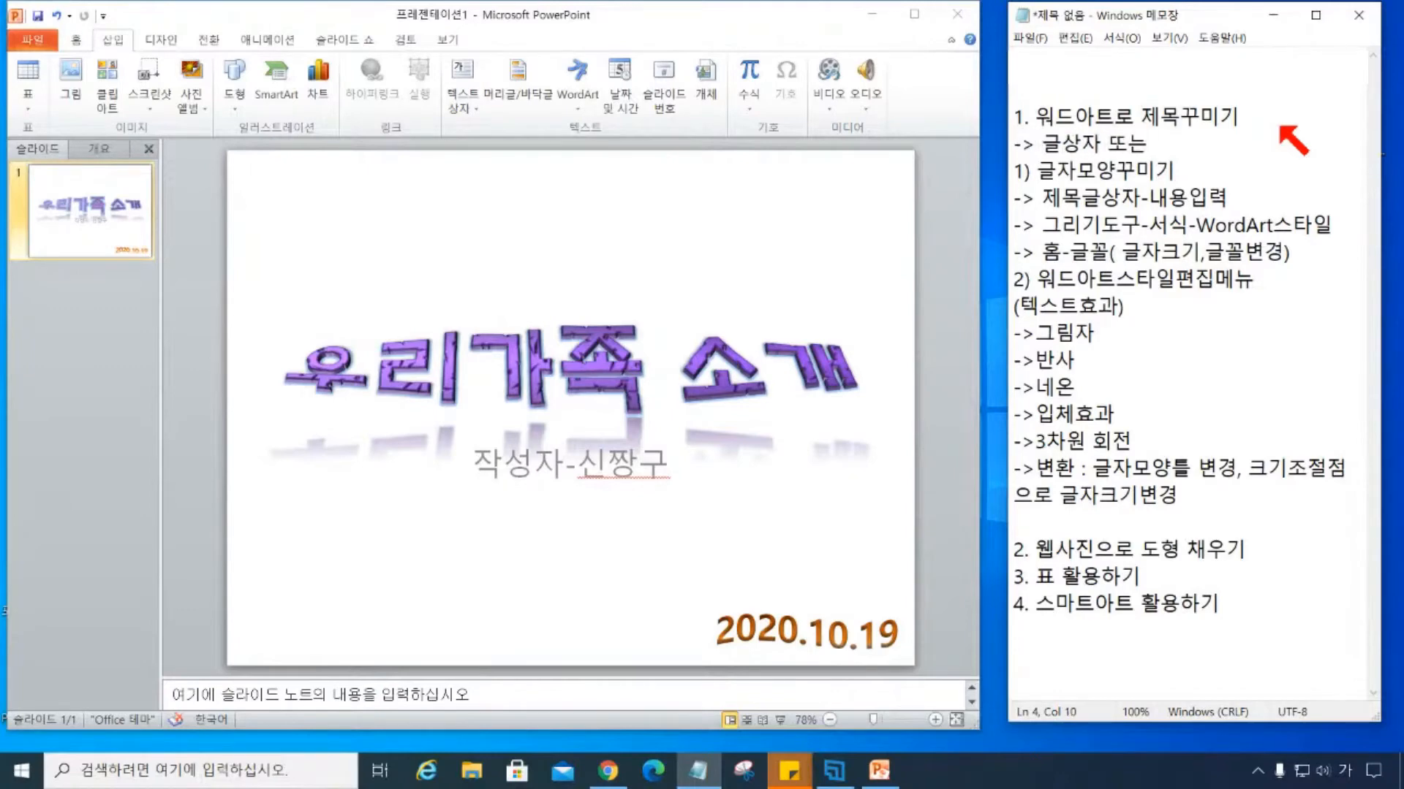
text( 삽입-WordArt)
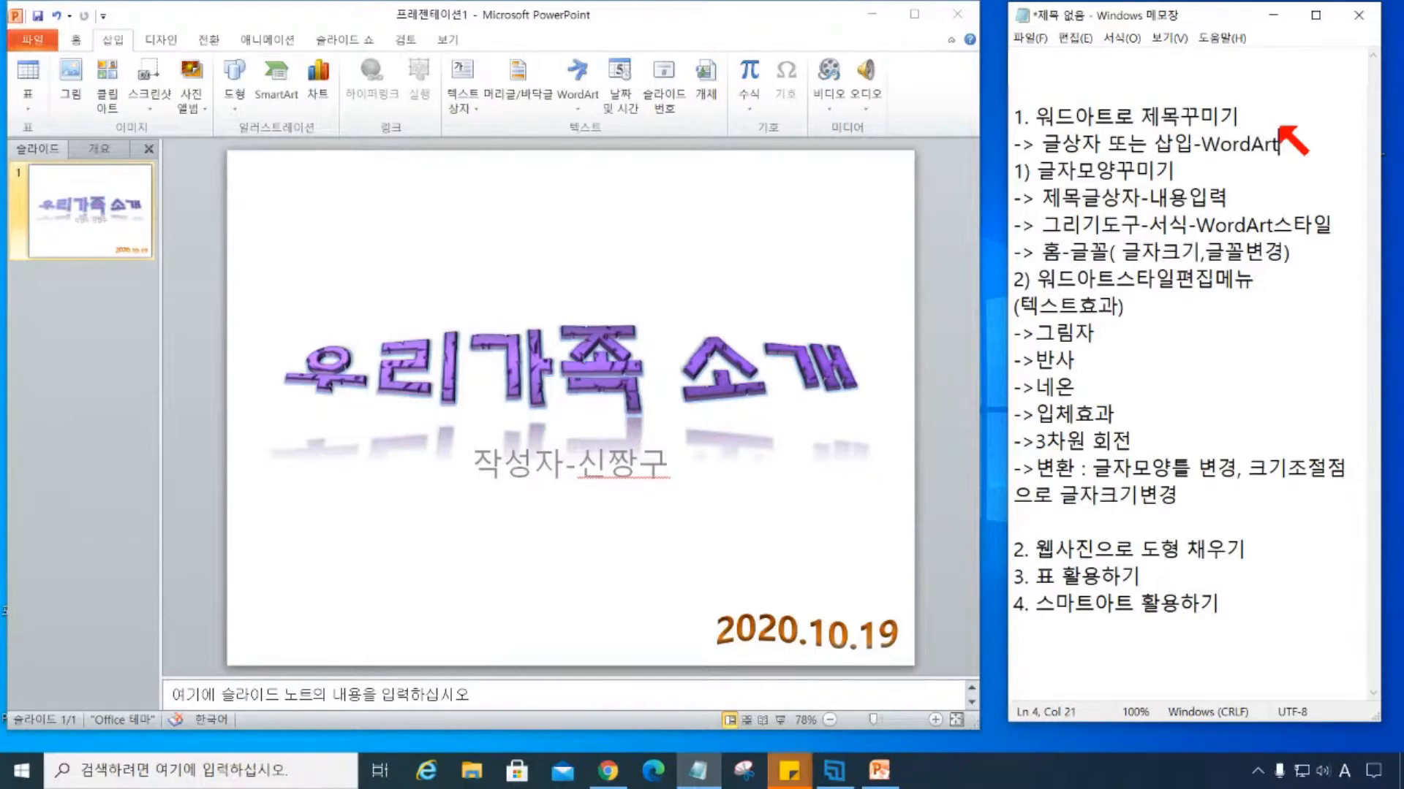
key(Return)
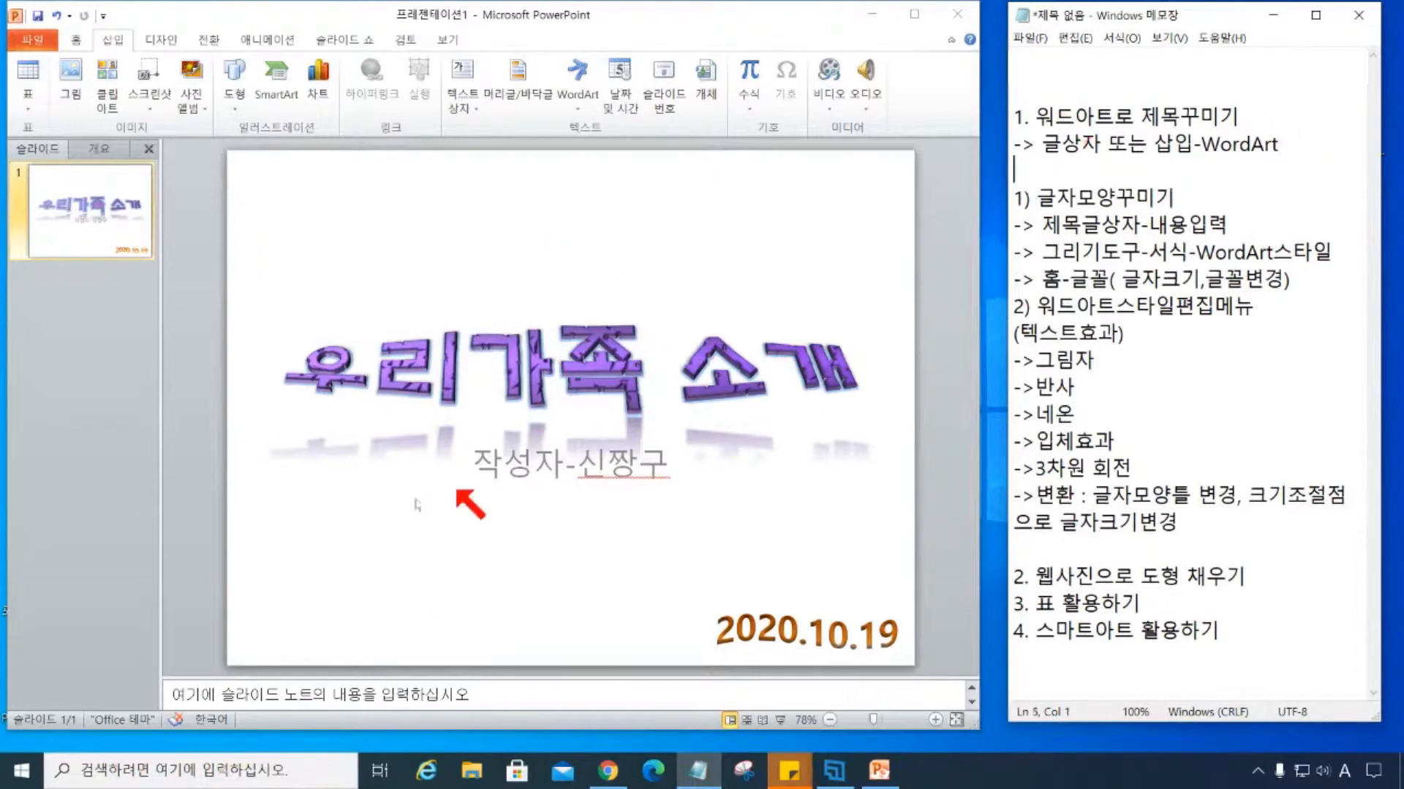
Highlight the next topic "웹사진으로 도형 채우기" in the Notepad list.
click(410, 555)
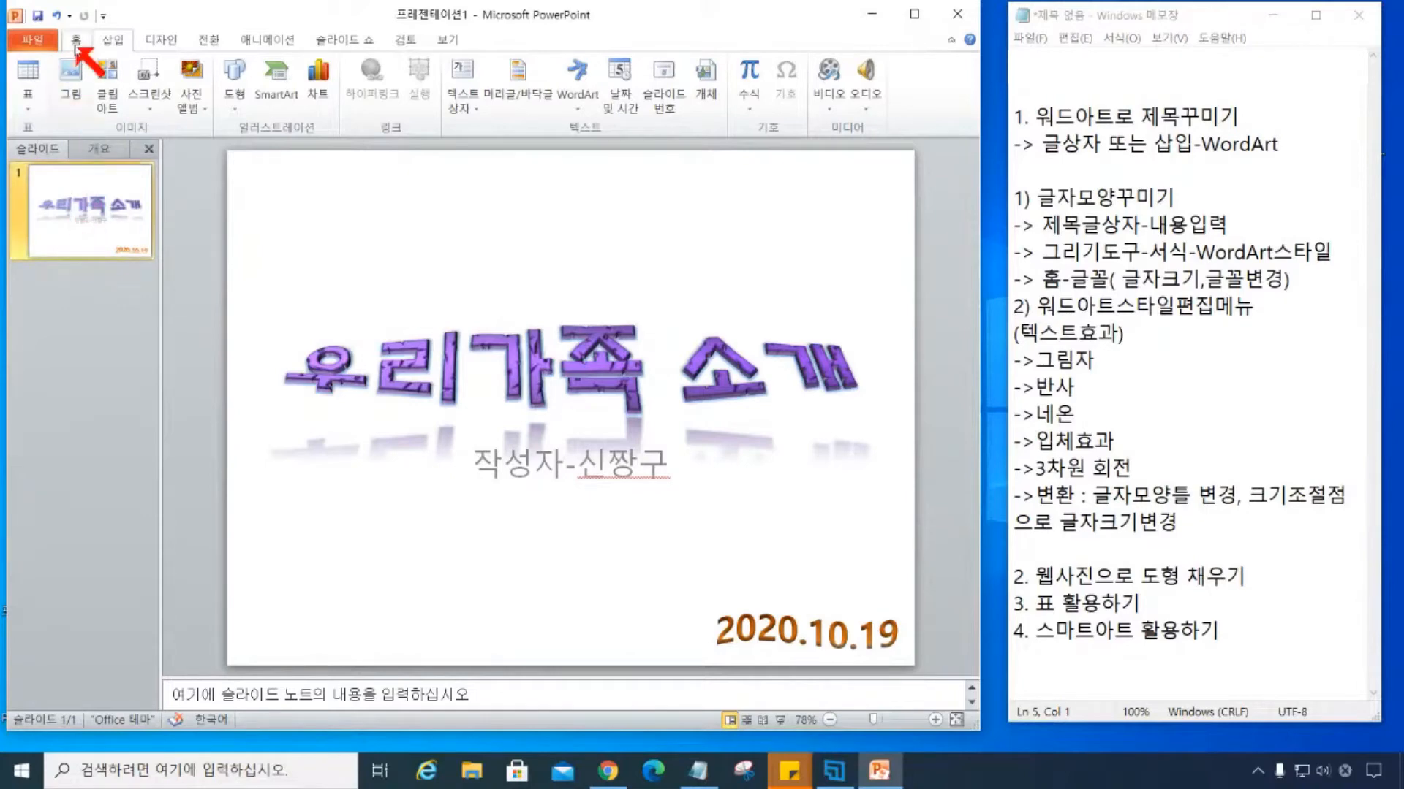
click(76, 40)
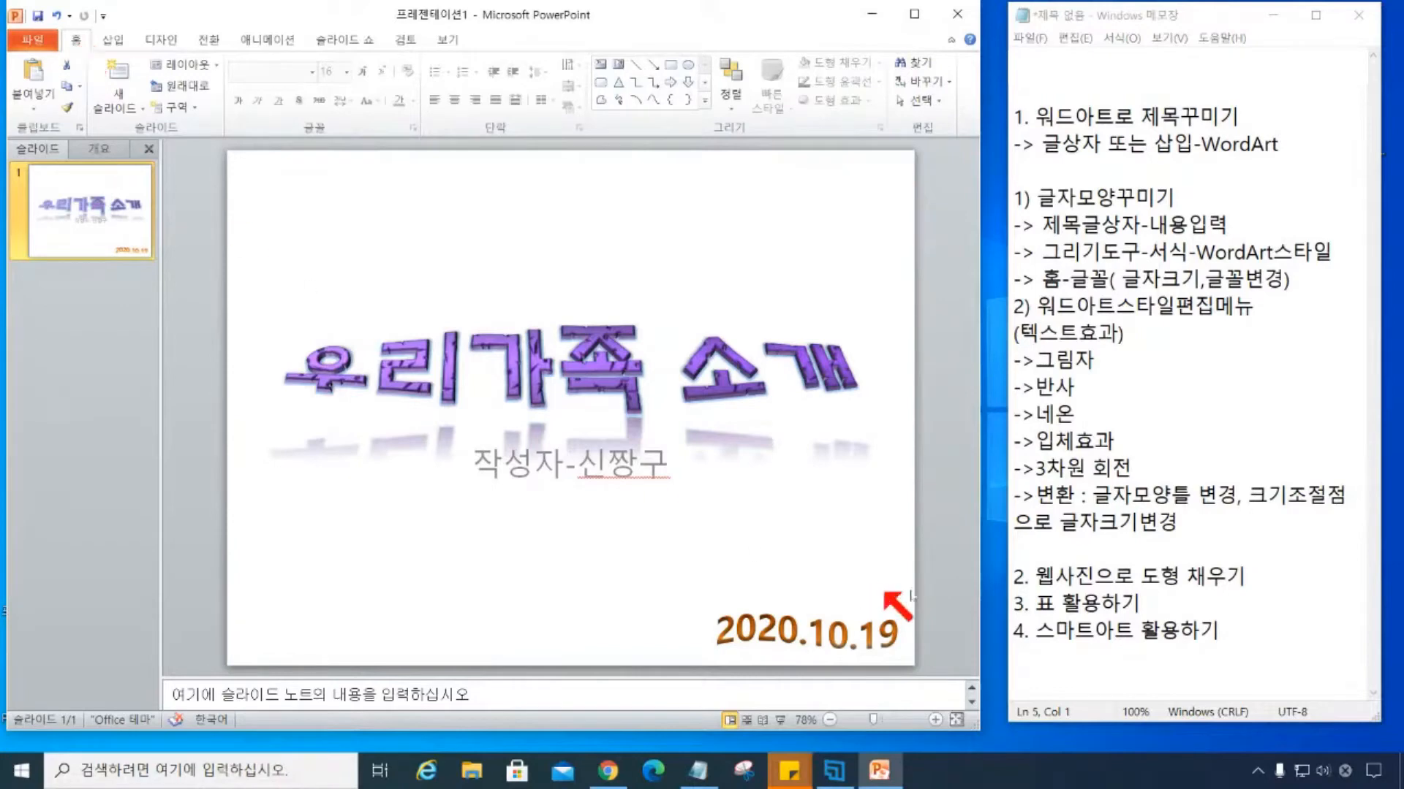
click(1036, 577)
drag(1036, 579, 1252, 578)
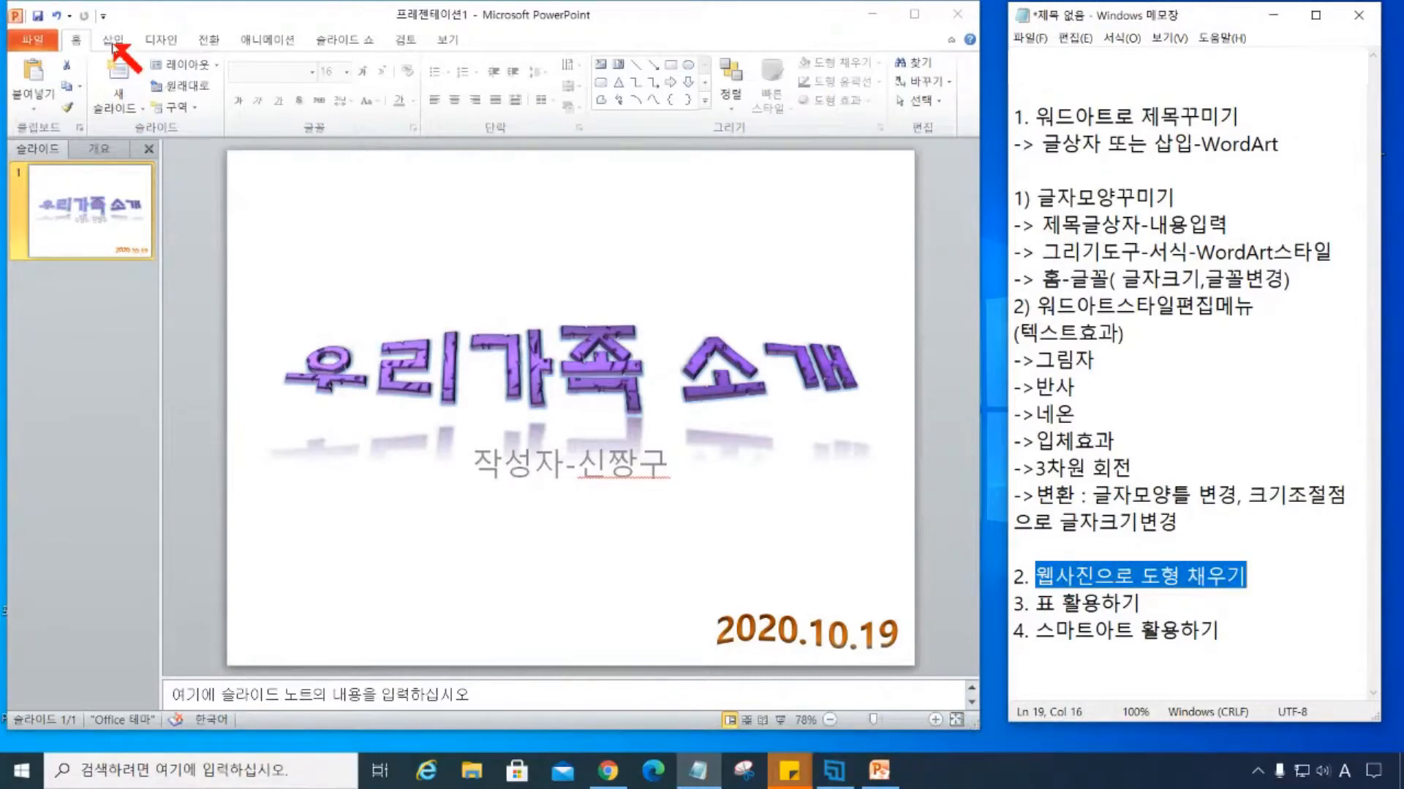
In PowerPoint, add a new slide with the blank layout (빈 화면) after the title slide.
click(49, 257)
key(ctrl)
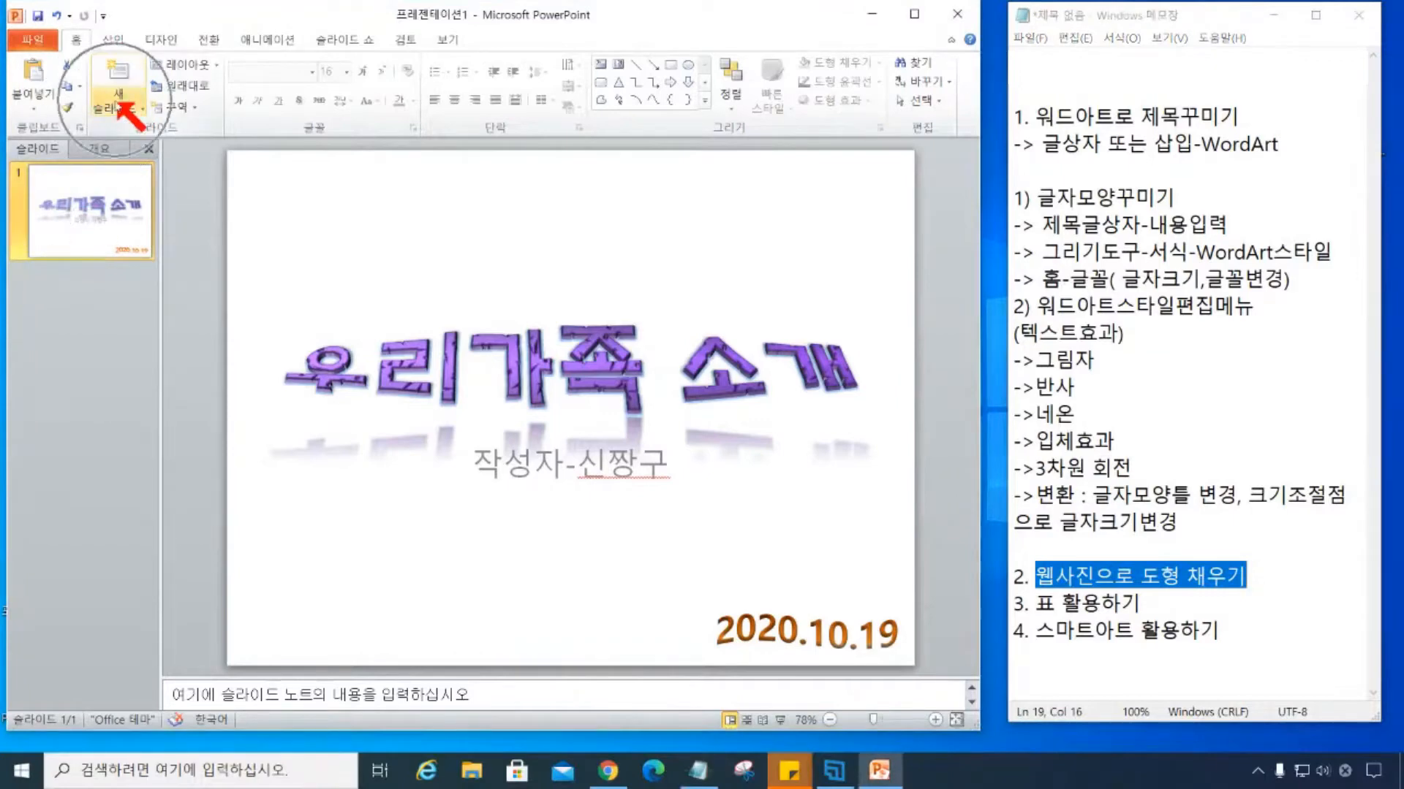
click(120, 104)
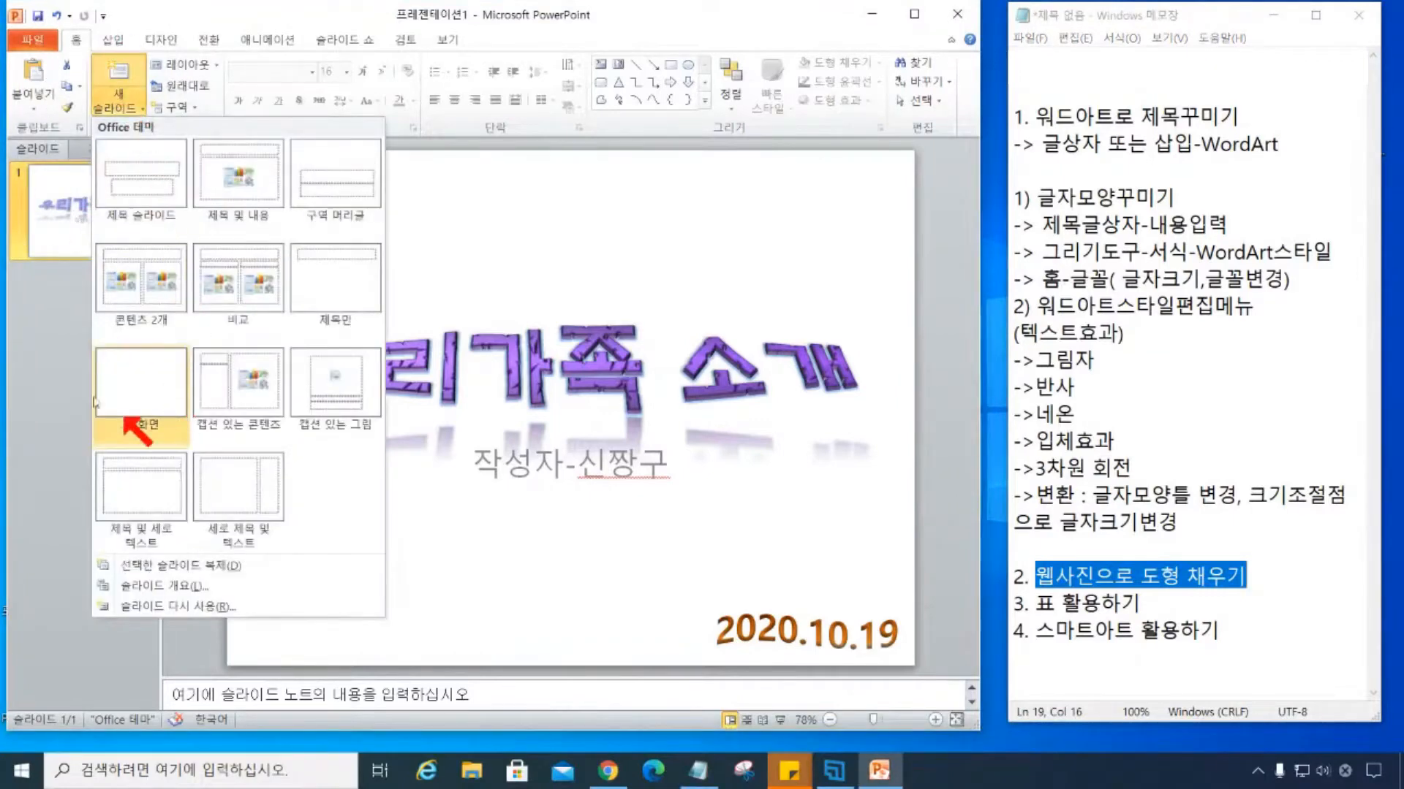
click(126, 399)
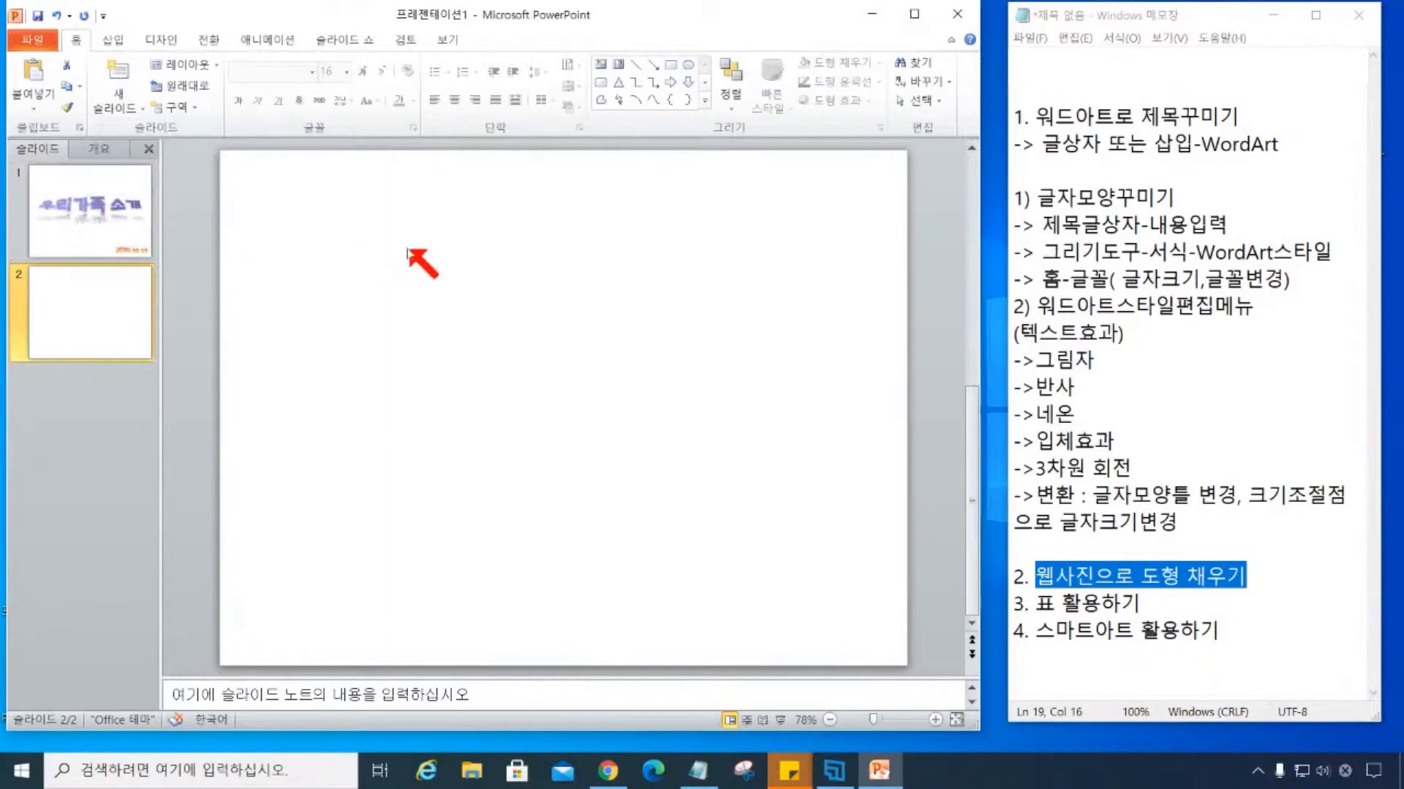
Insert a red WordArt reading "우리가족사진" on the blank slide and move it to the slide's upper-left area.
click(114, 41)
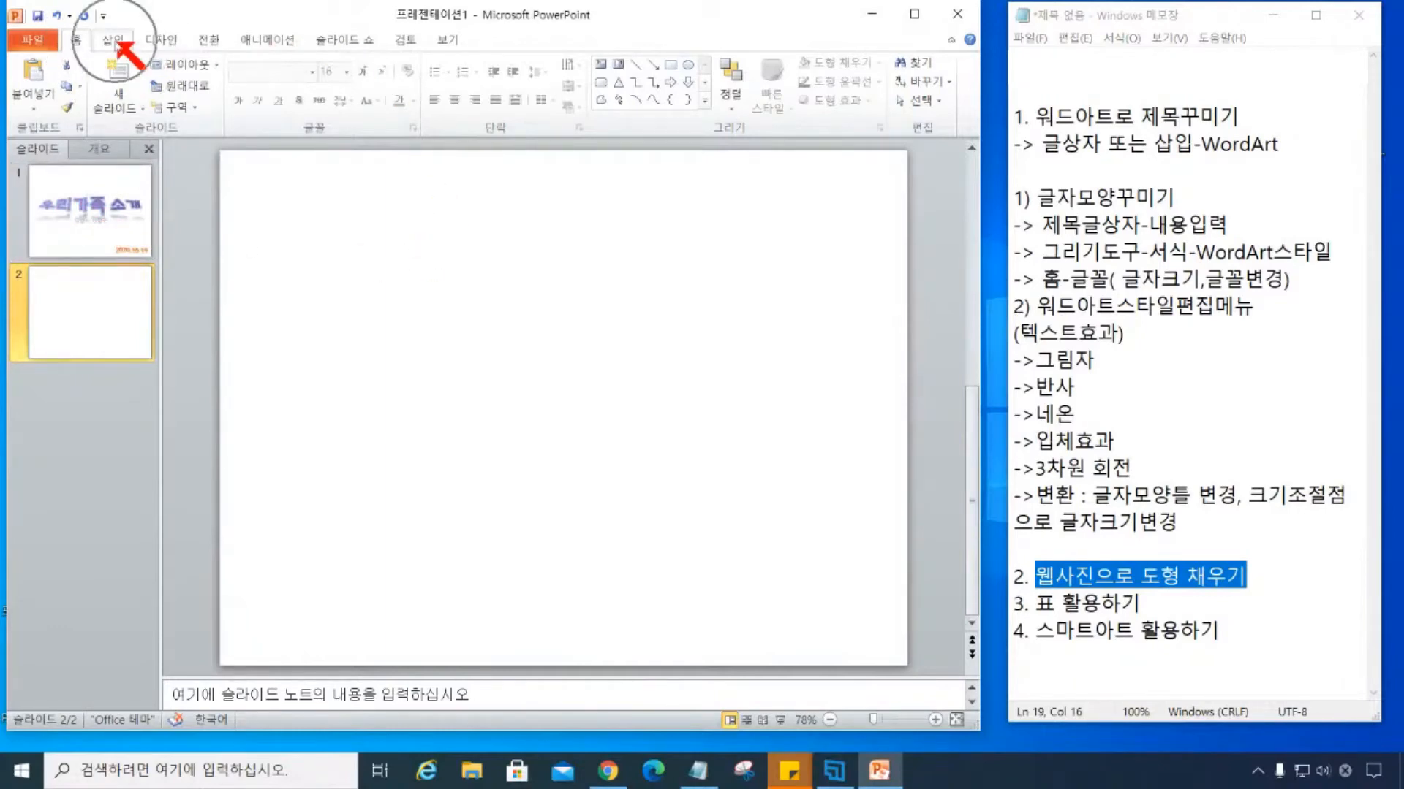
click(578, 86)
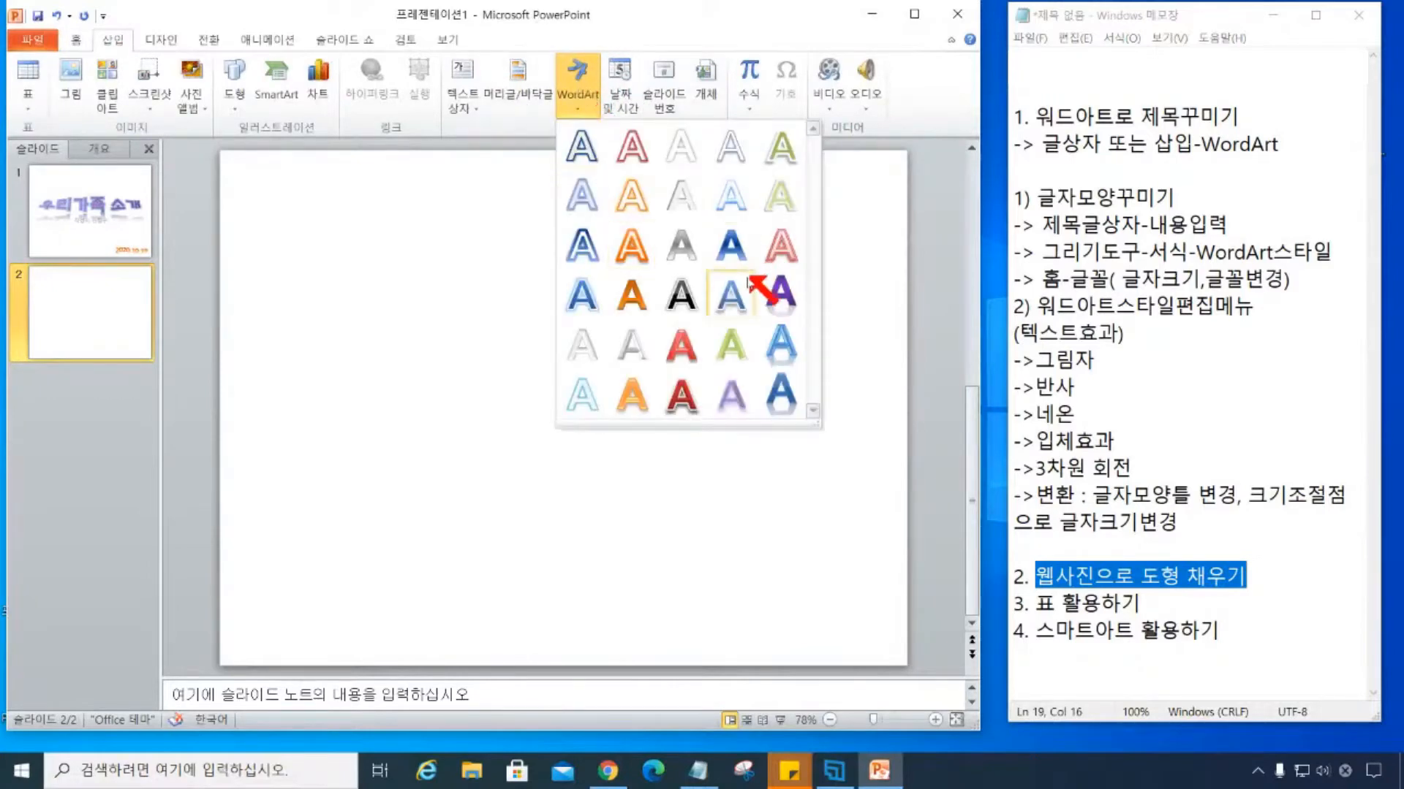
click(788, 258)
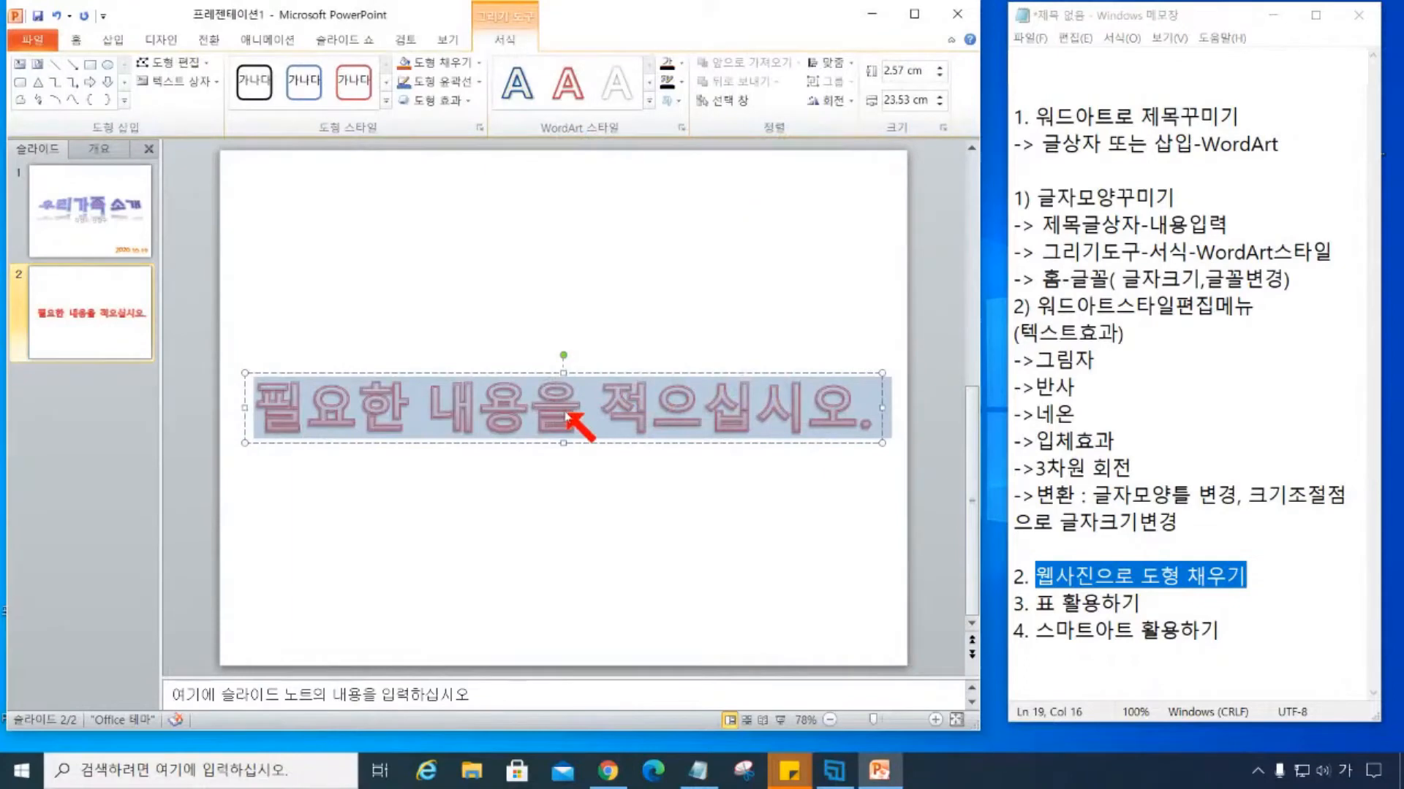
text(우리가족)
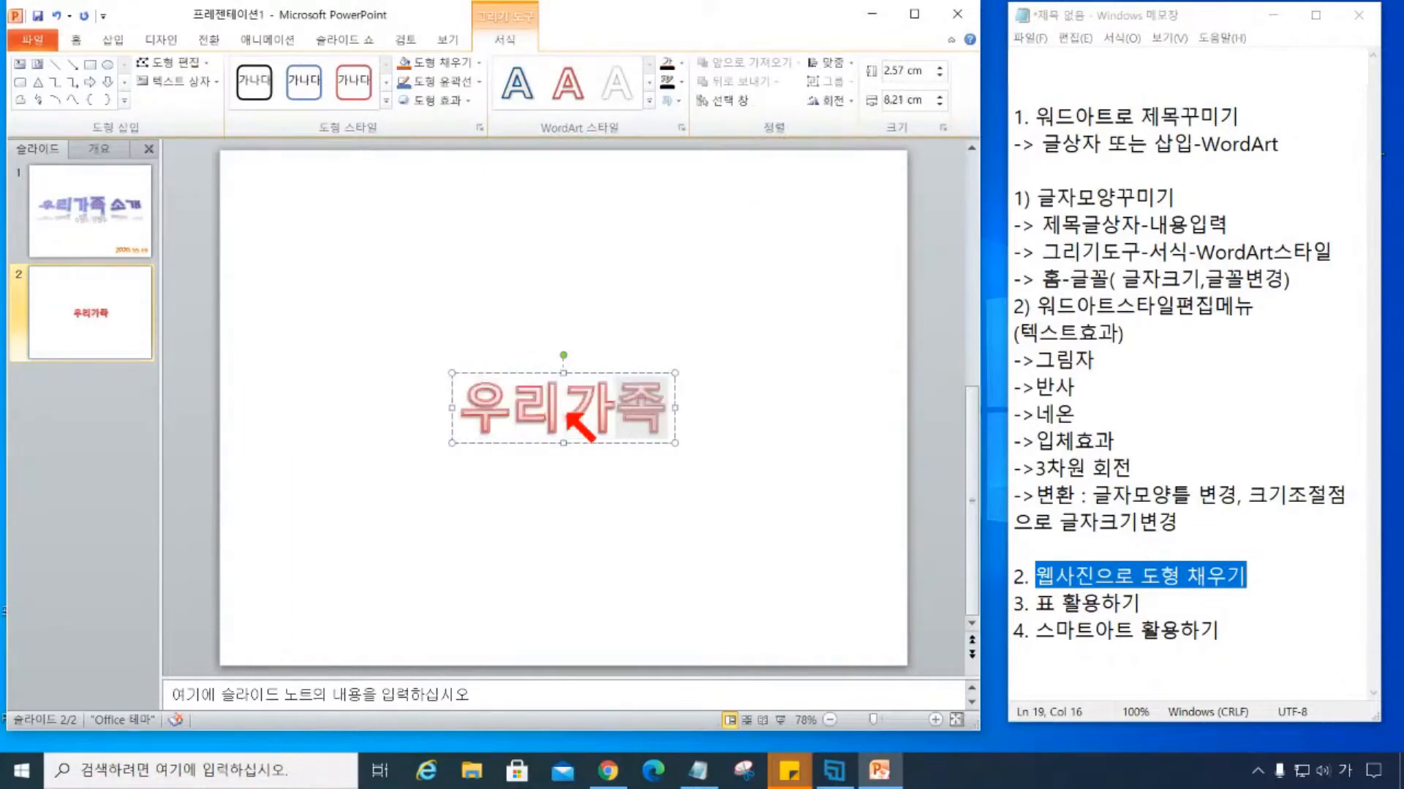
text(사진)
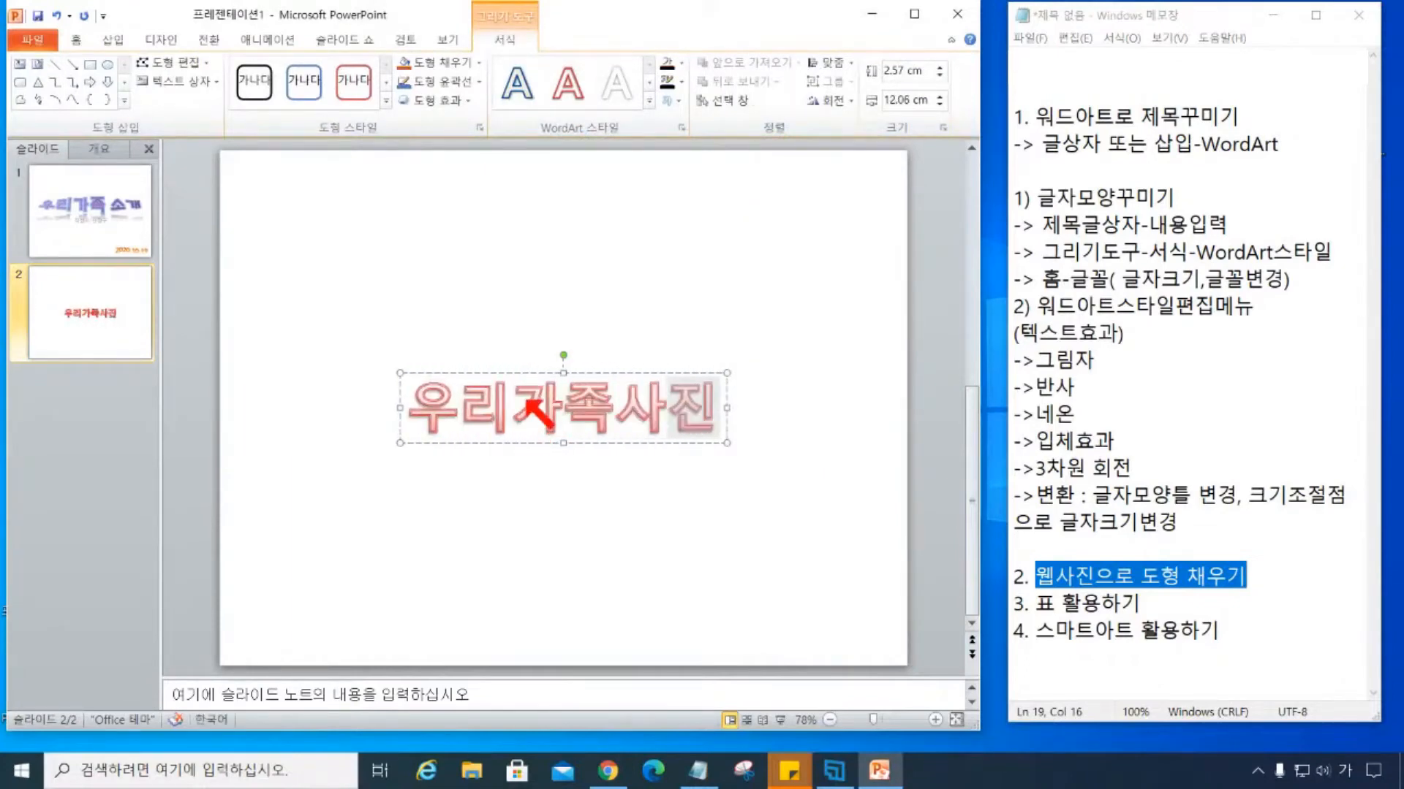
click(611, 373)
drag(611, 374, 463, 175)
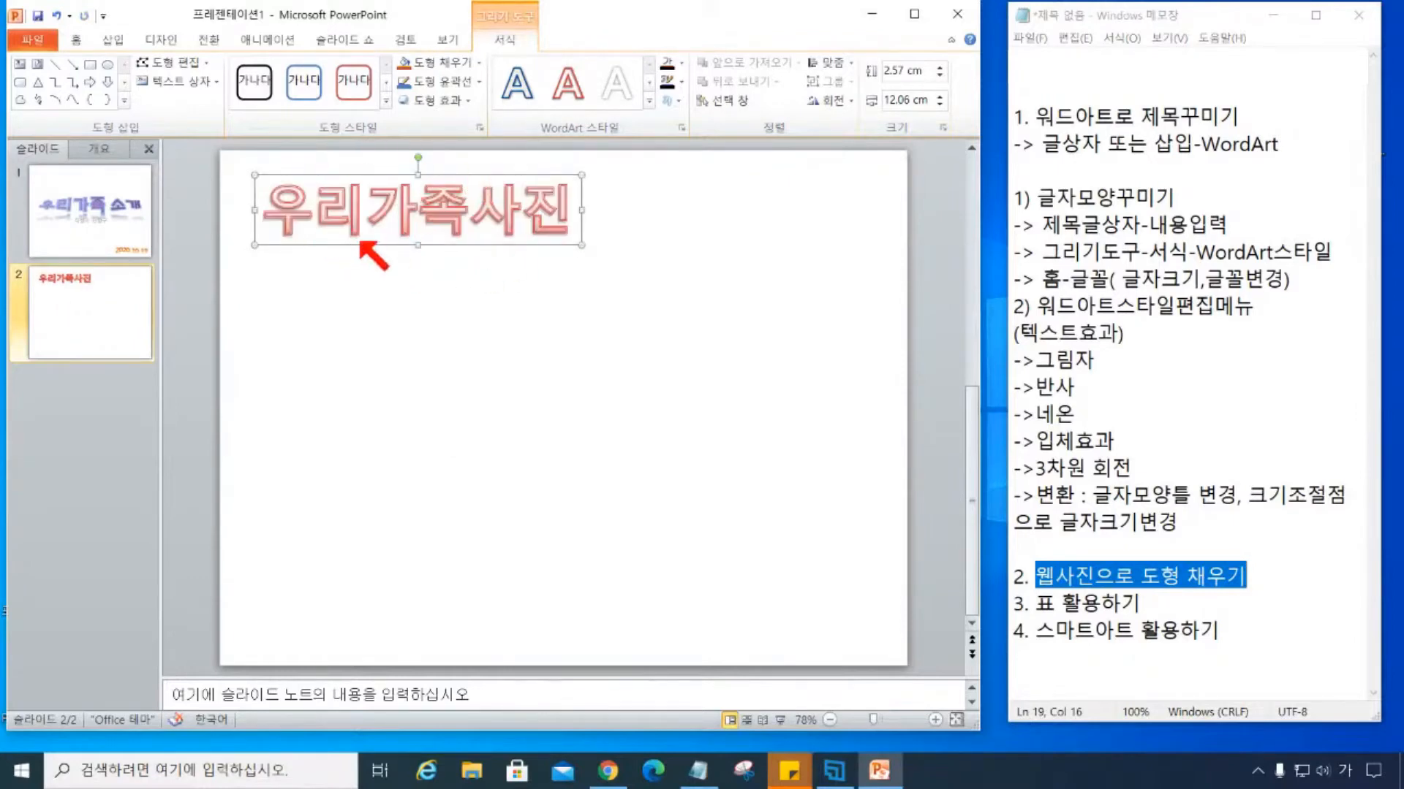
Restyle the "우리가족사진" WordArt with "채우기 - 황록색, 강조 3, 윤곽선 - 텍스트 2" and give it a wavy 변환 text effect.
key(ctrl)
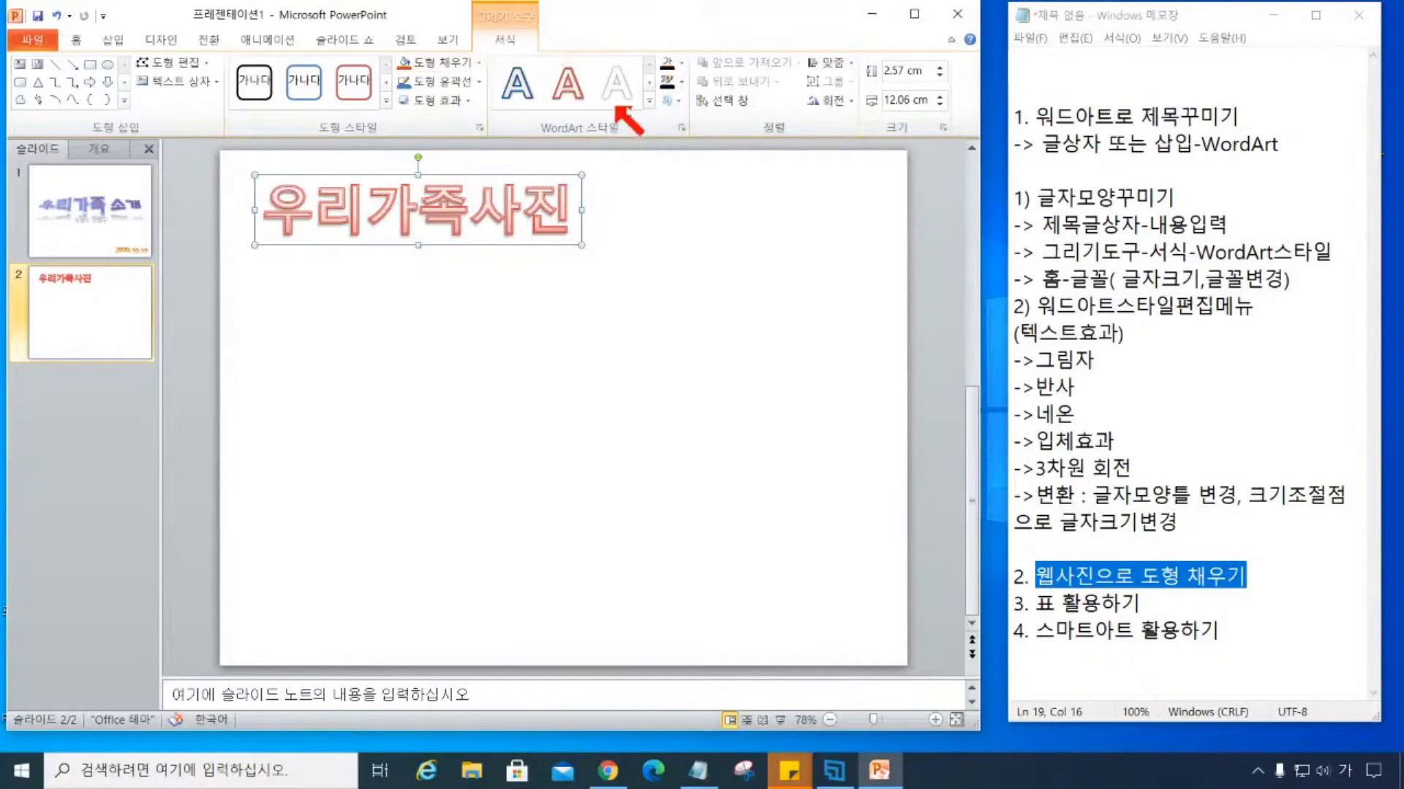
click(650, 103)
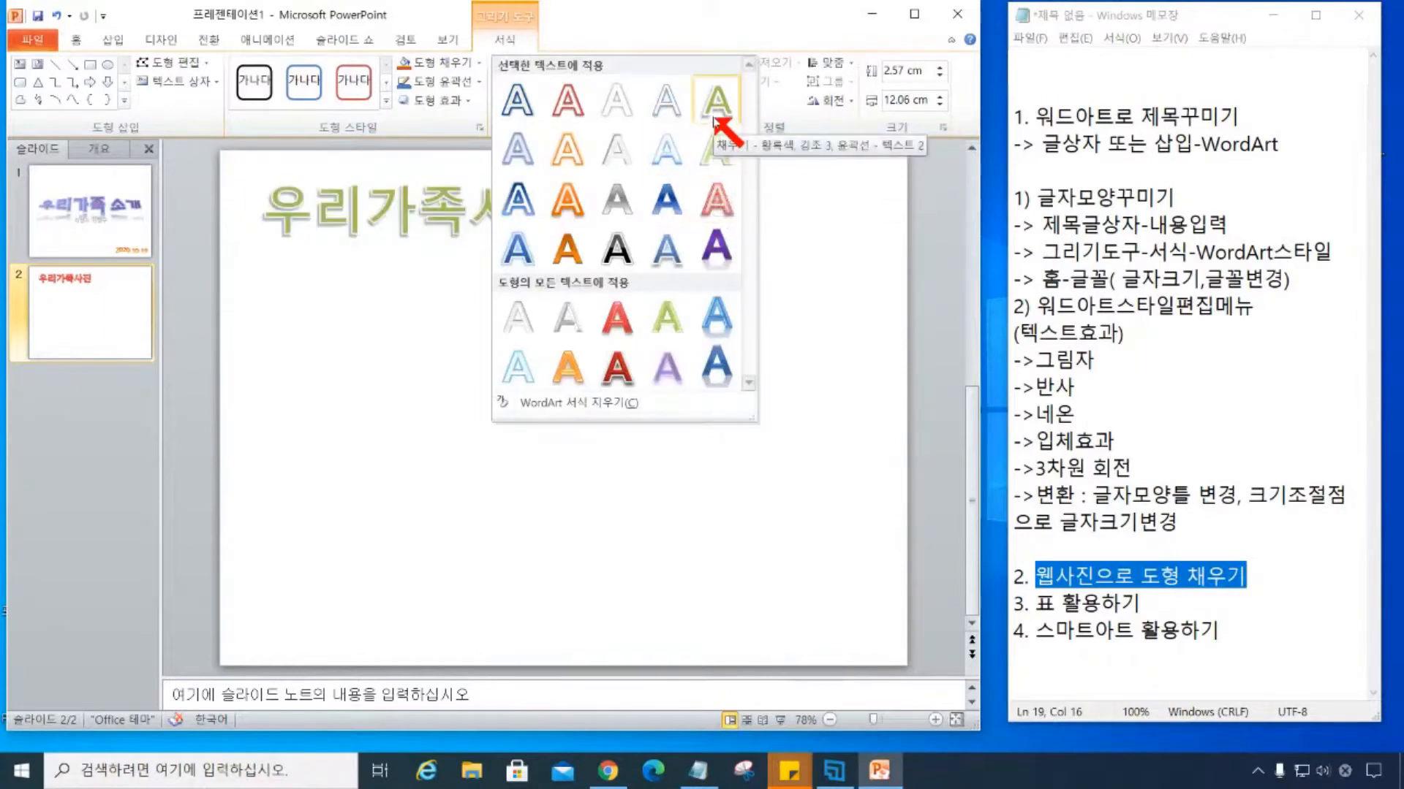
click(714, 120)
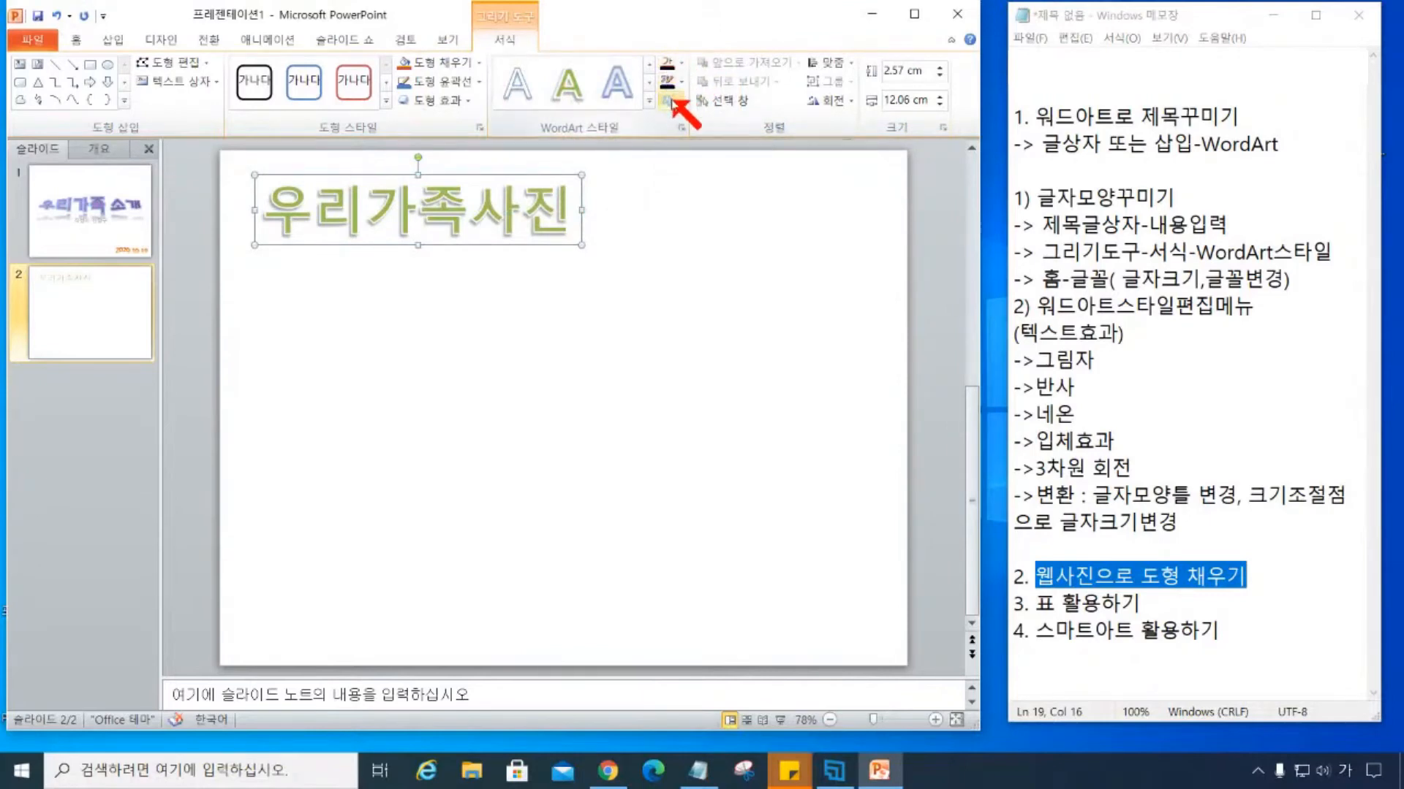
click(669, 100)
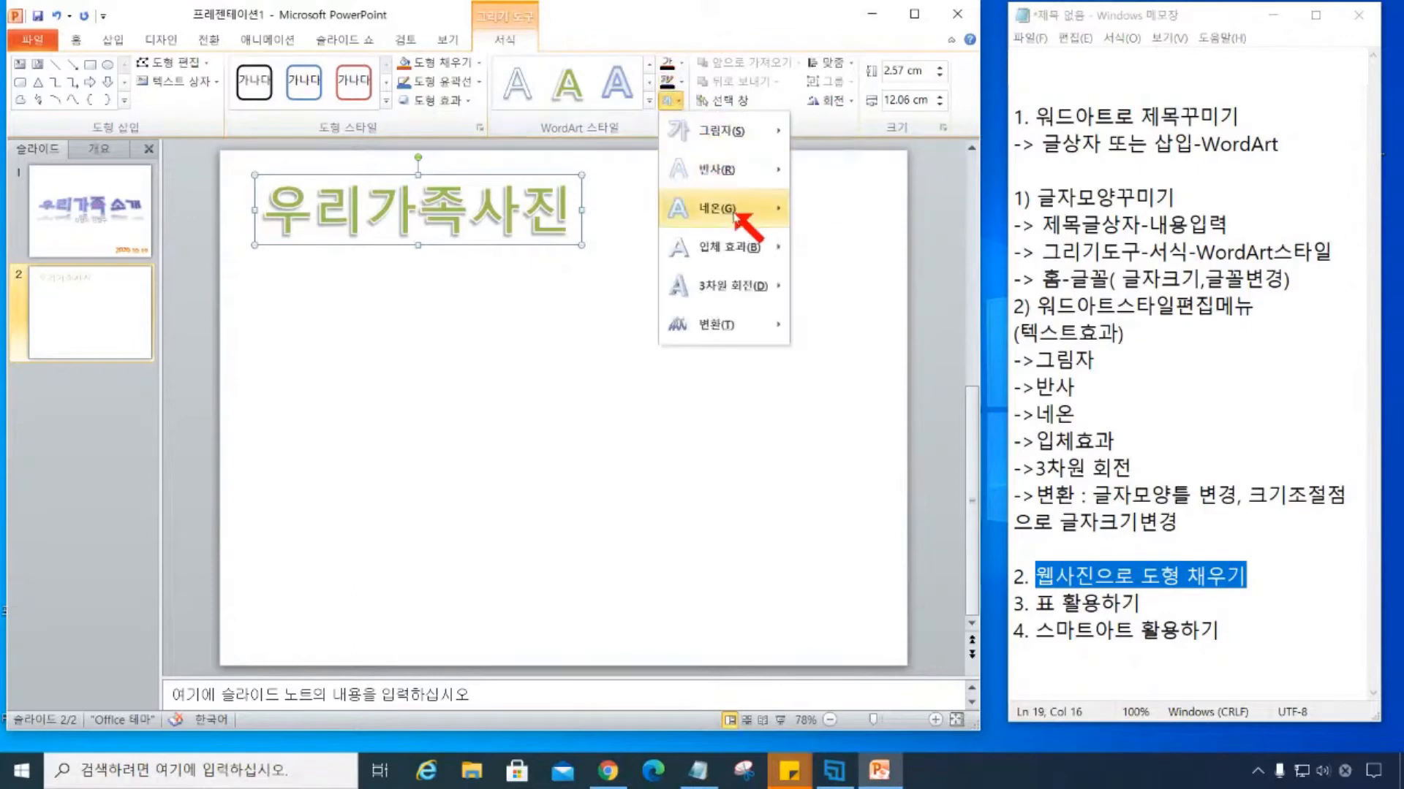
mouse_move(730, 328)
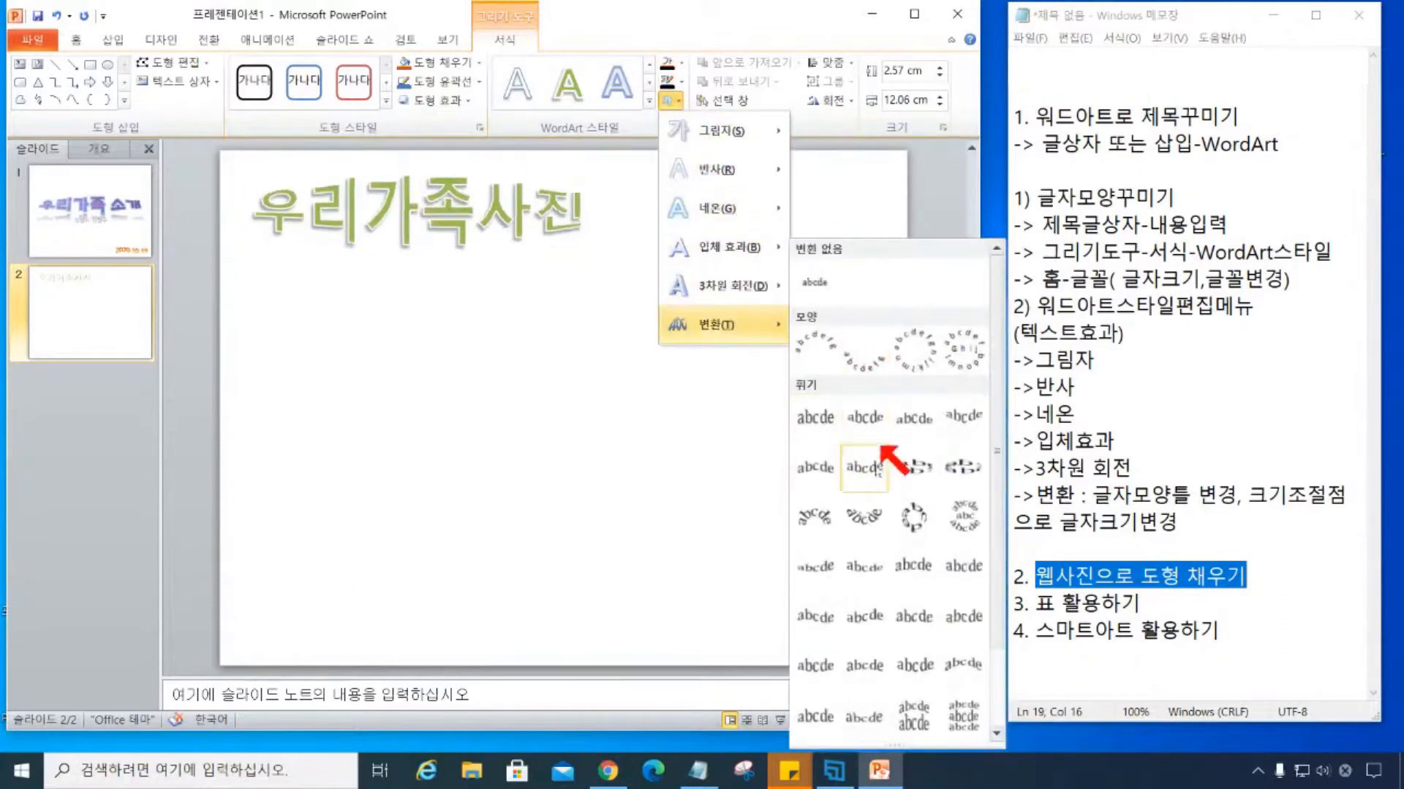
click(620, 475)
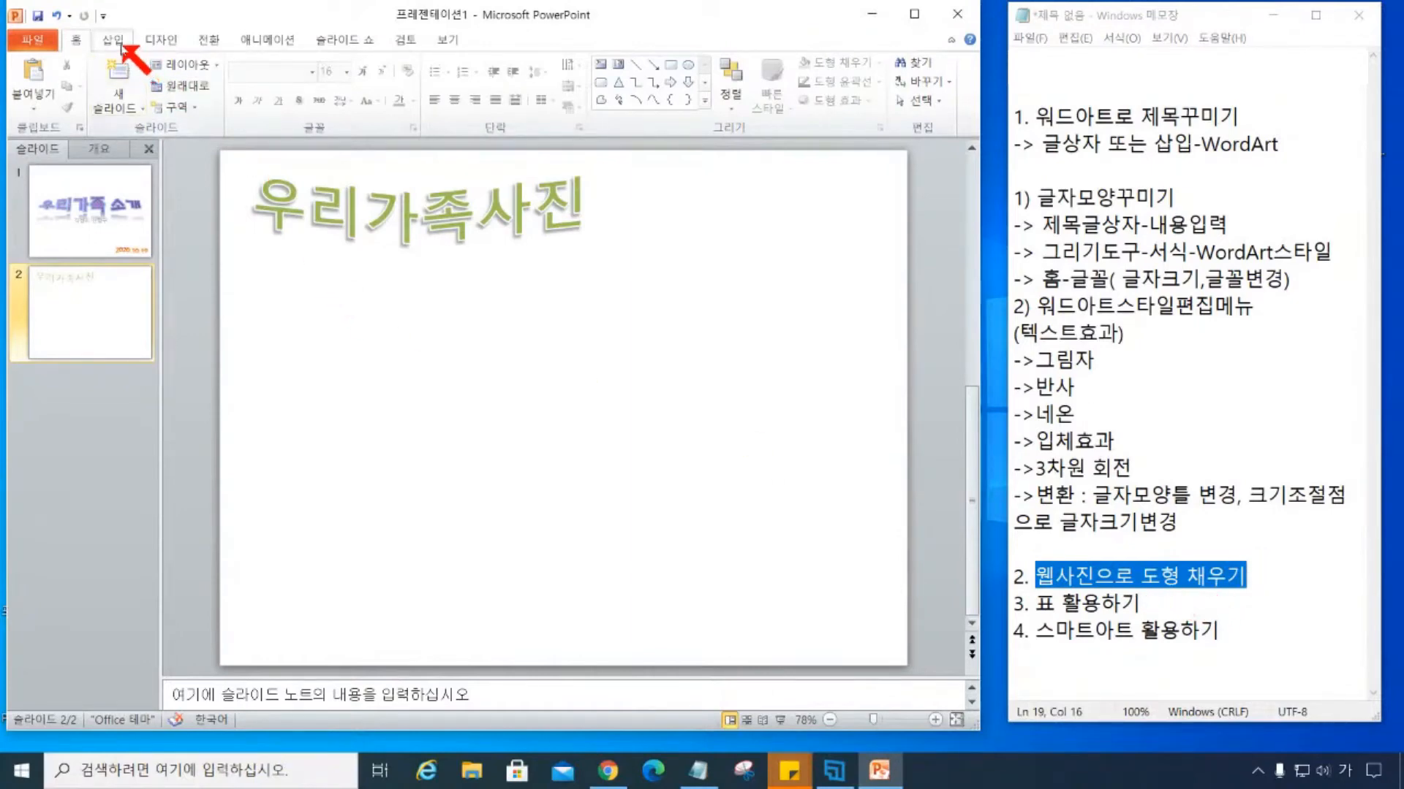
Draw a circle with the ellipse (타원) shape on the left side of the slide below the title.
click(118, 46)
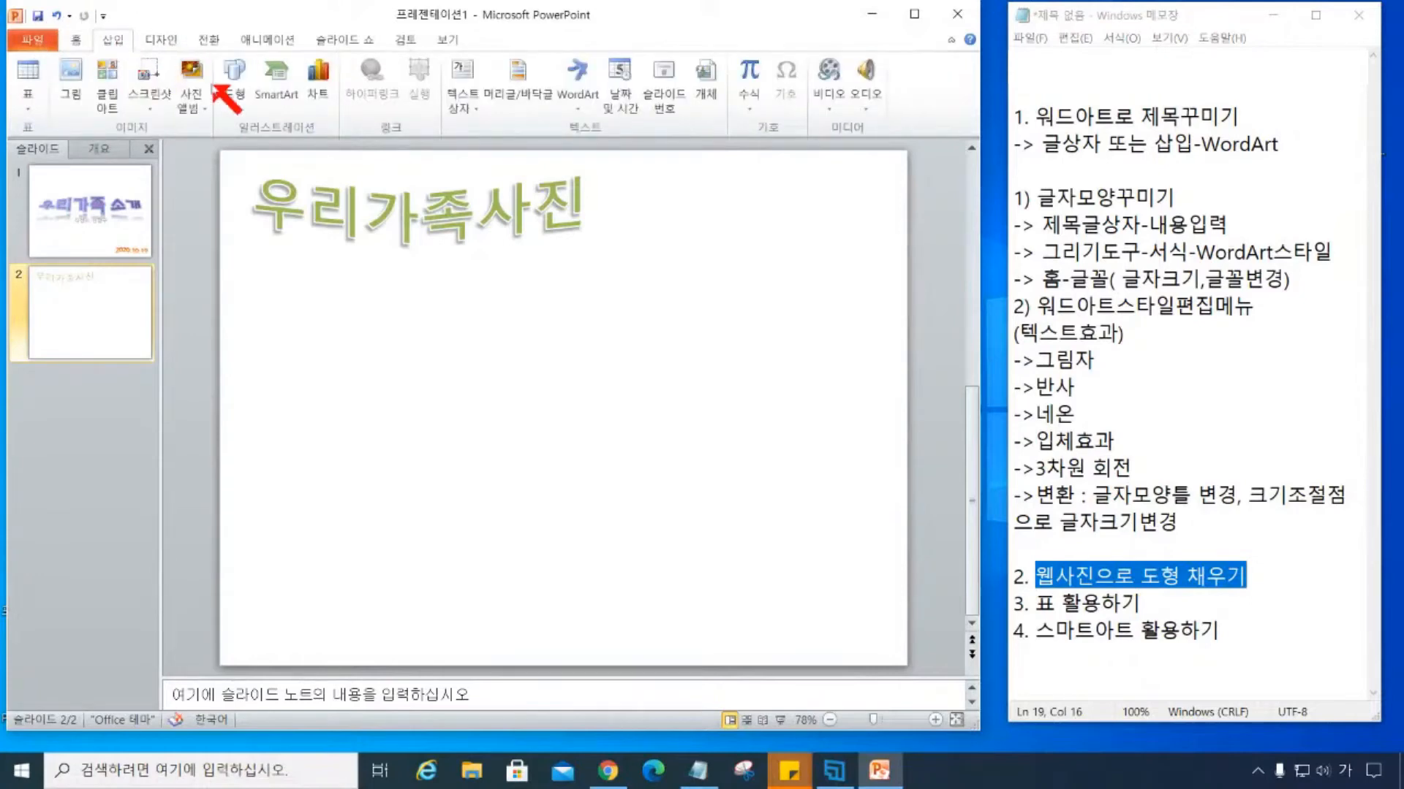
click(232, 81)
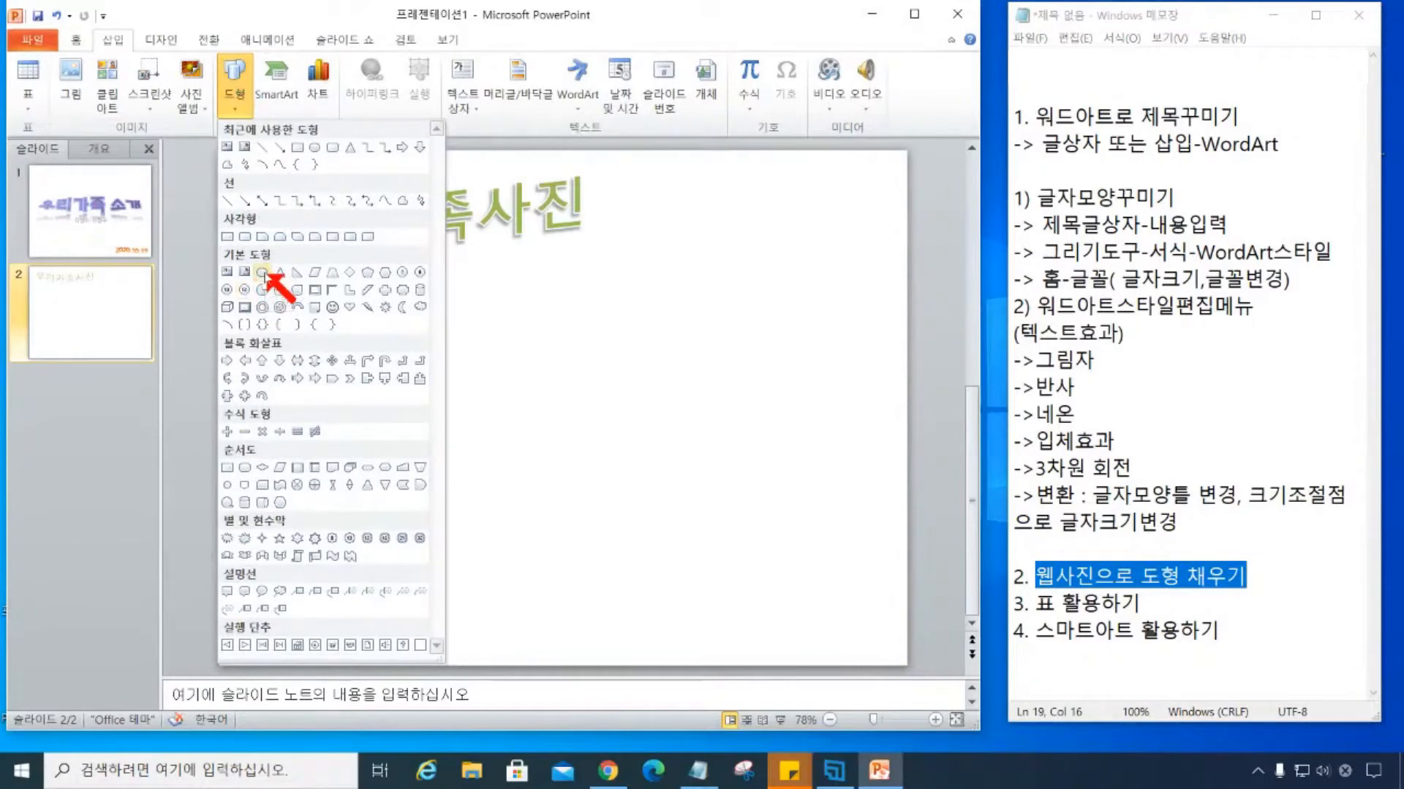
click(263, 272)
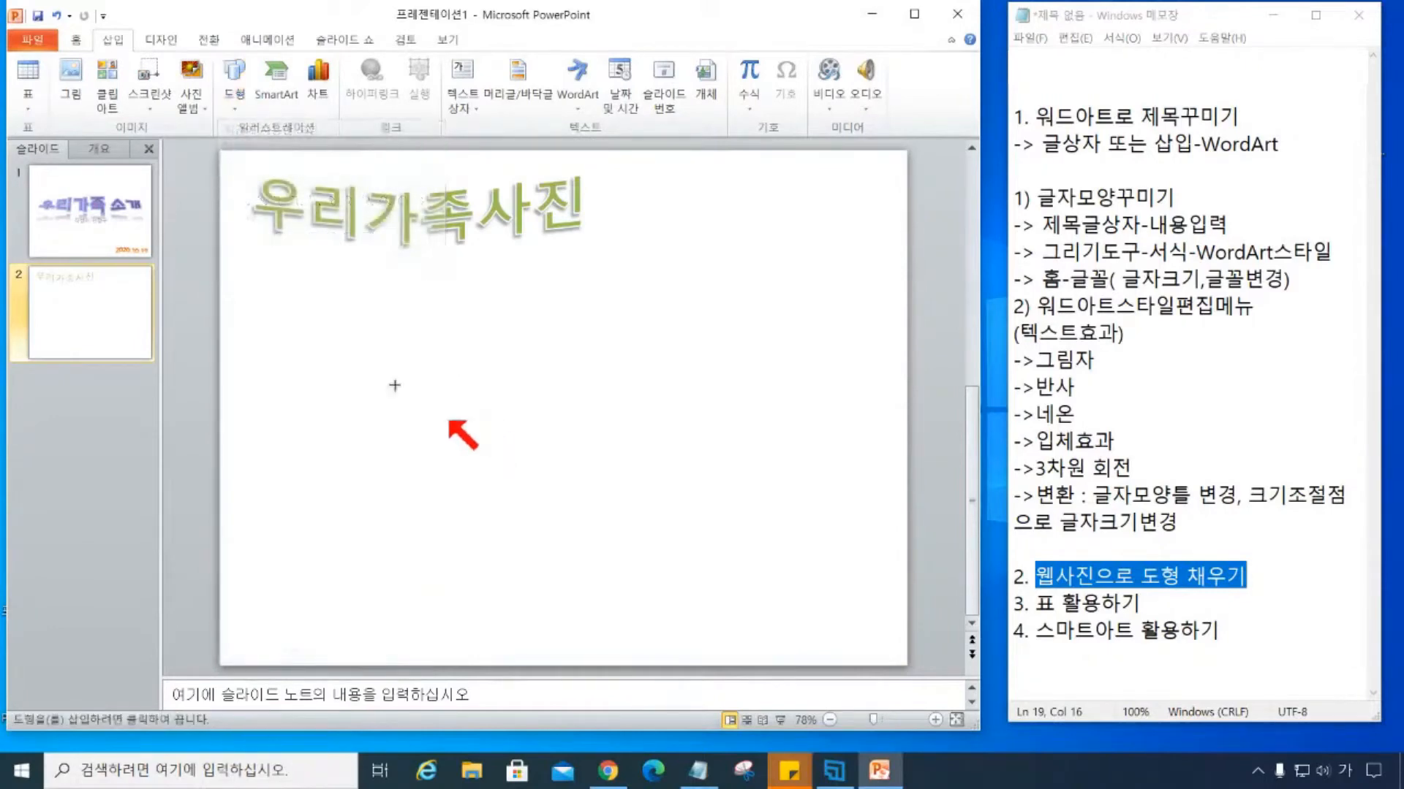
drag(292, 299, 477, 473)
Copy the circle twice to its right and space the three circles in a row below the title.
mouse_move(433, 422)
mouse_down()
mouse_move(417, 417)
mouse_move(777, 426)
mouse_up()
drag(602, 429, 617, 424)
drag(334, 418, 314, 418)
click(562, 407)
drag(562, 407, 558, 407)
click(783, 413)
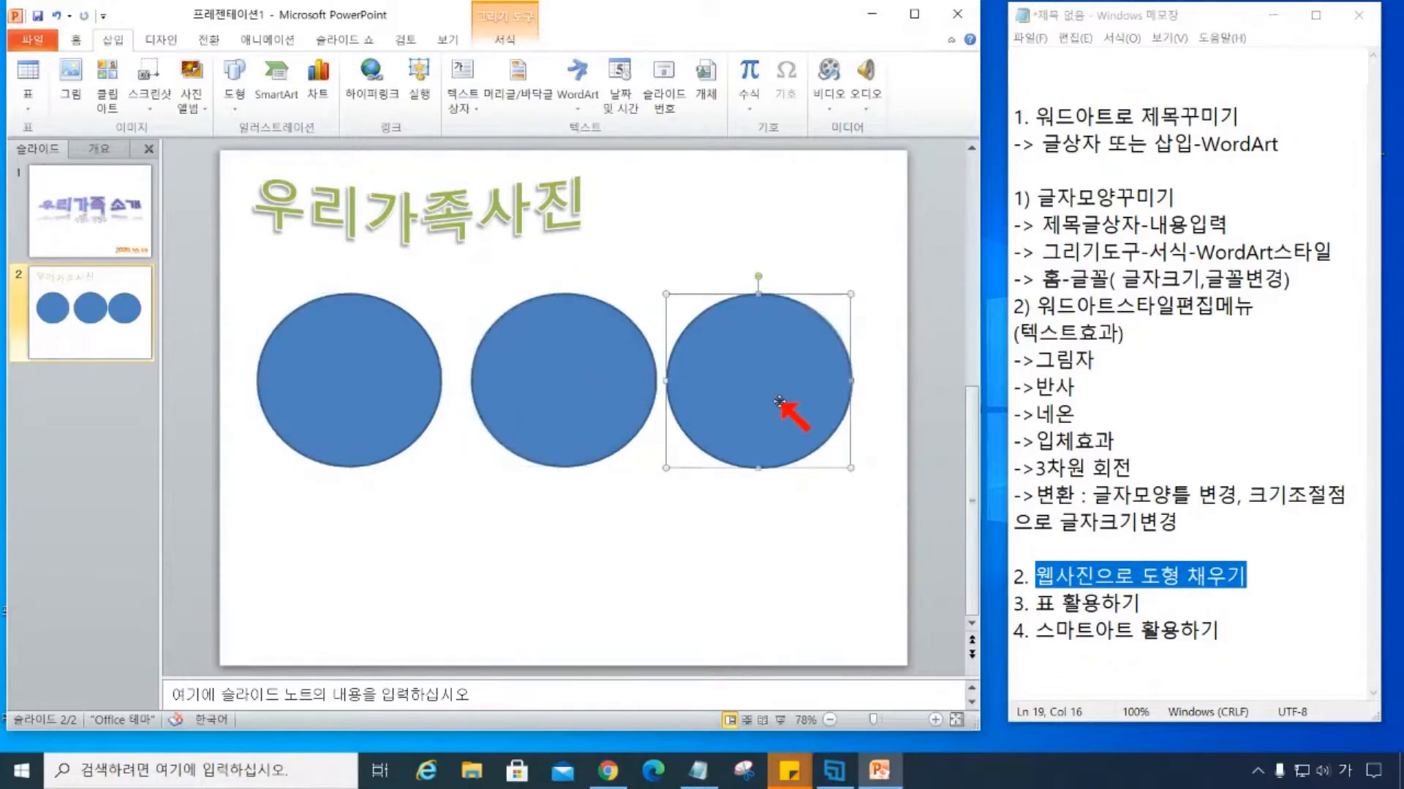
drag(779, 400, 790, 399)
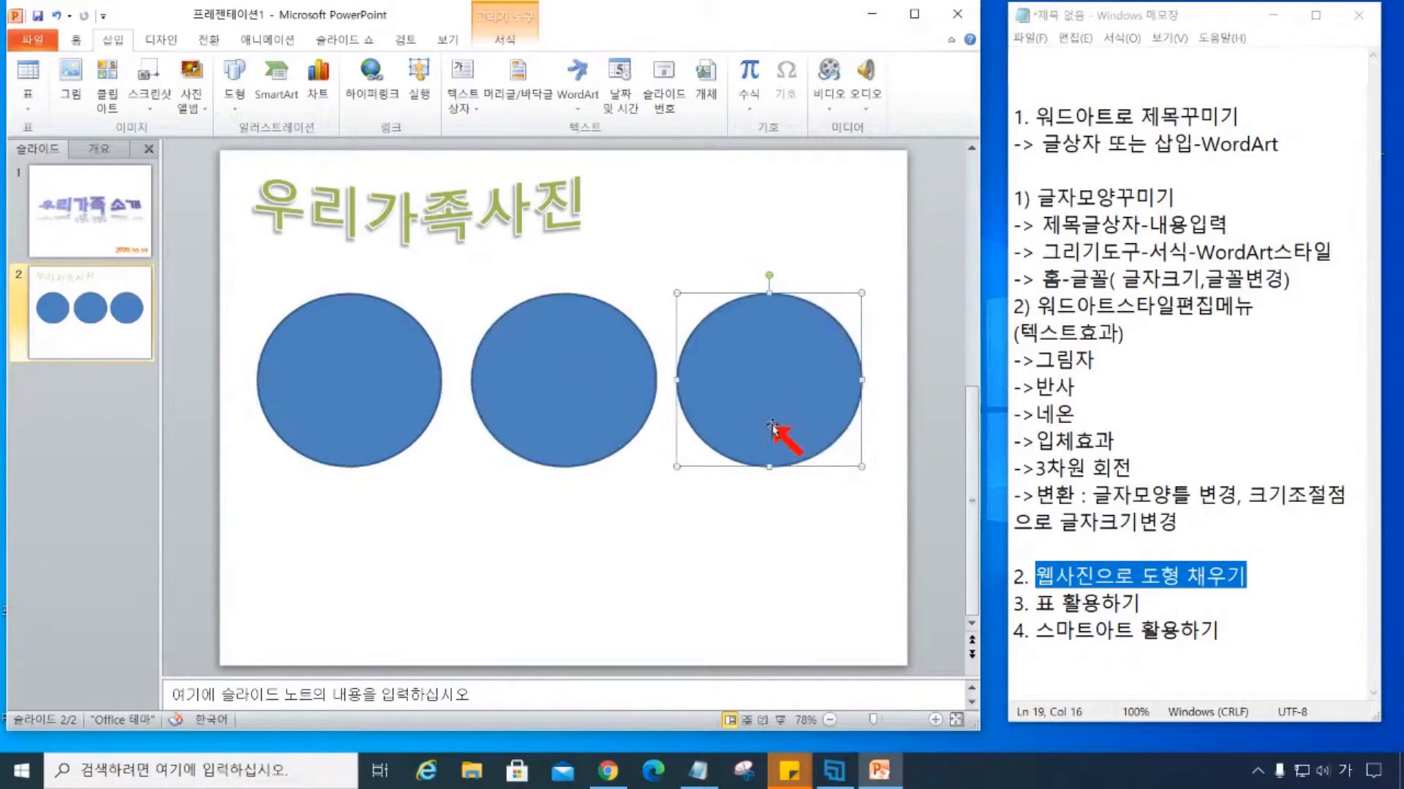
Delete the right and middle circle copies and select the remaining left circle.
key(Delete)
click(625, 326)
key(Delete)
click(328, 386)
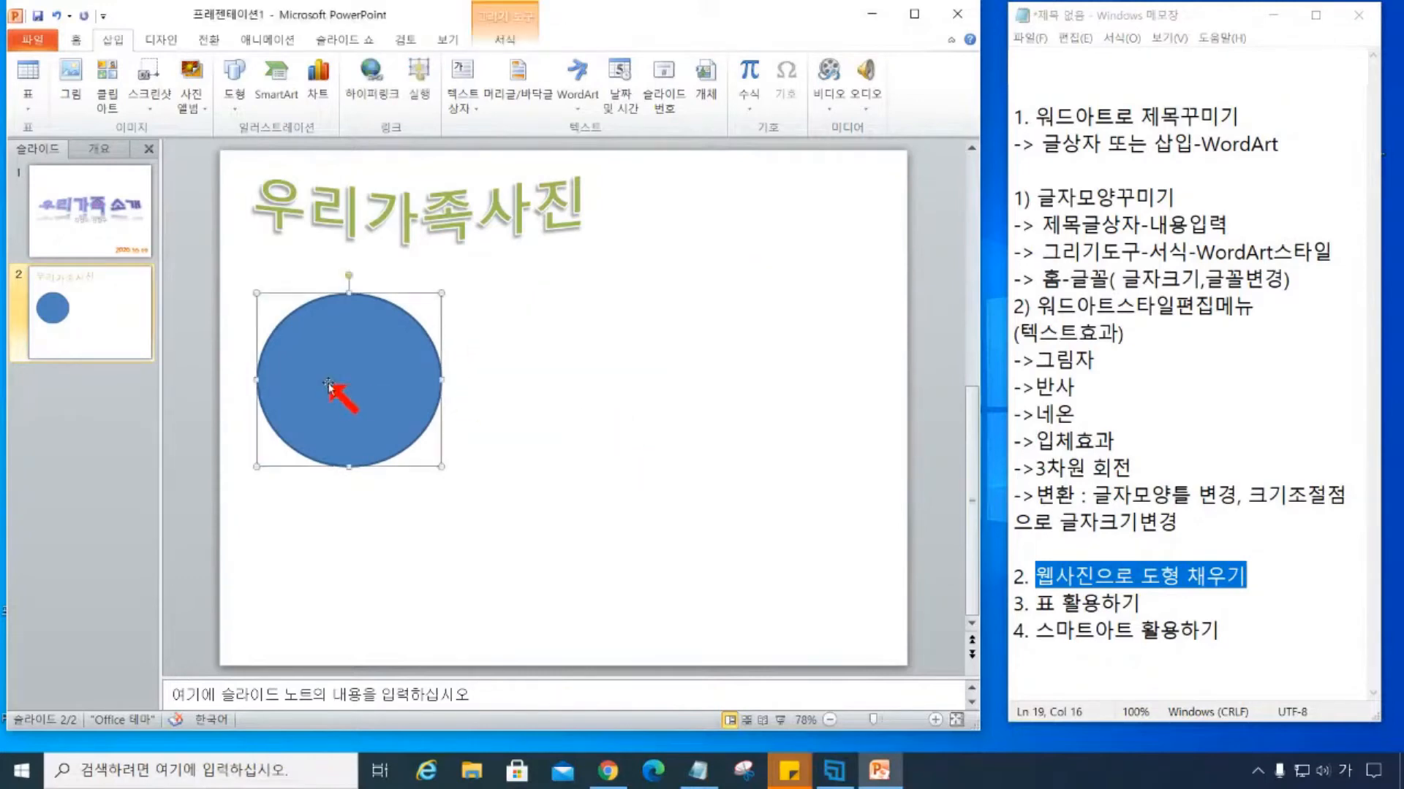
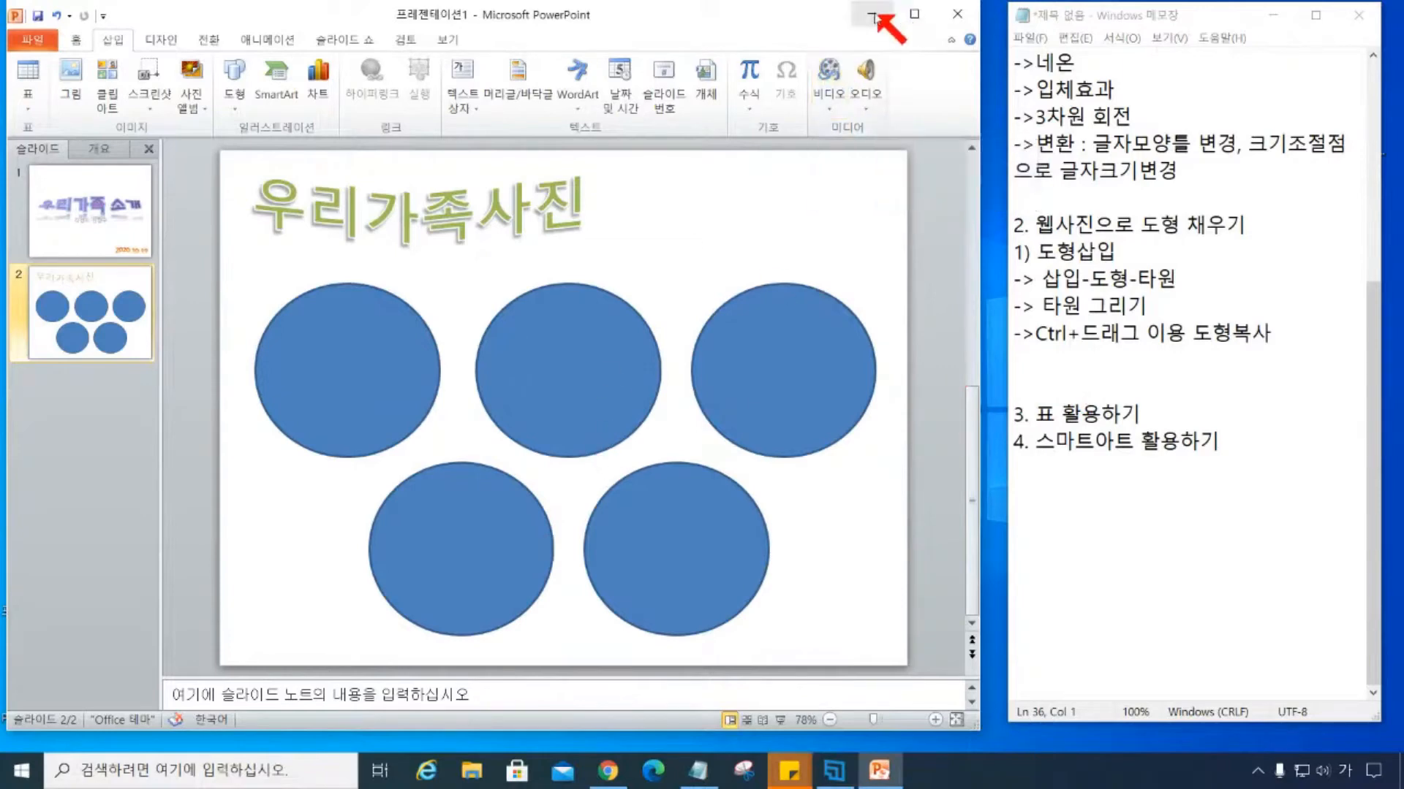
Minimize PowerPoint and, in Notepad, add the heading "2) 웹사진 넣기" plus a new line below the shape-copying note.
click(874, 16)
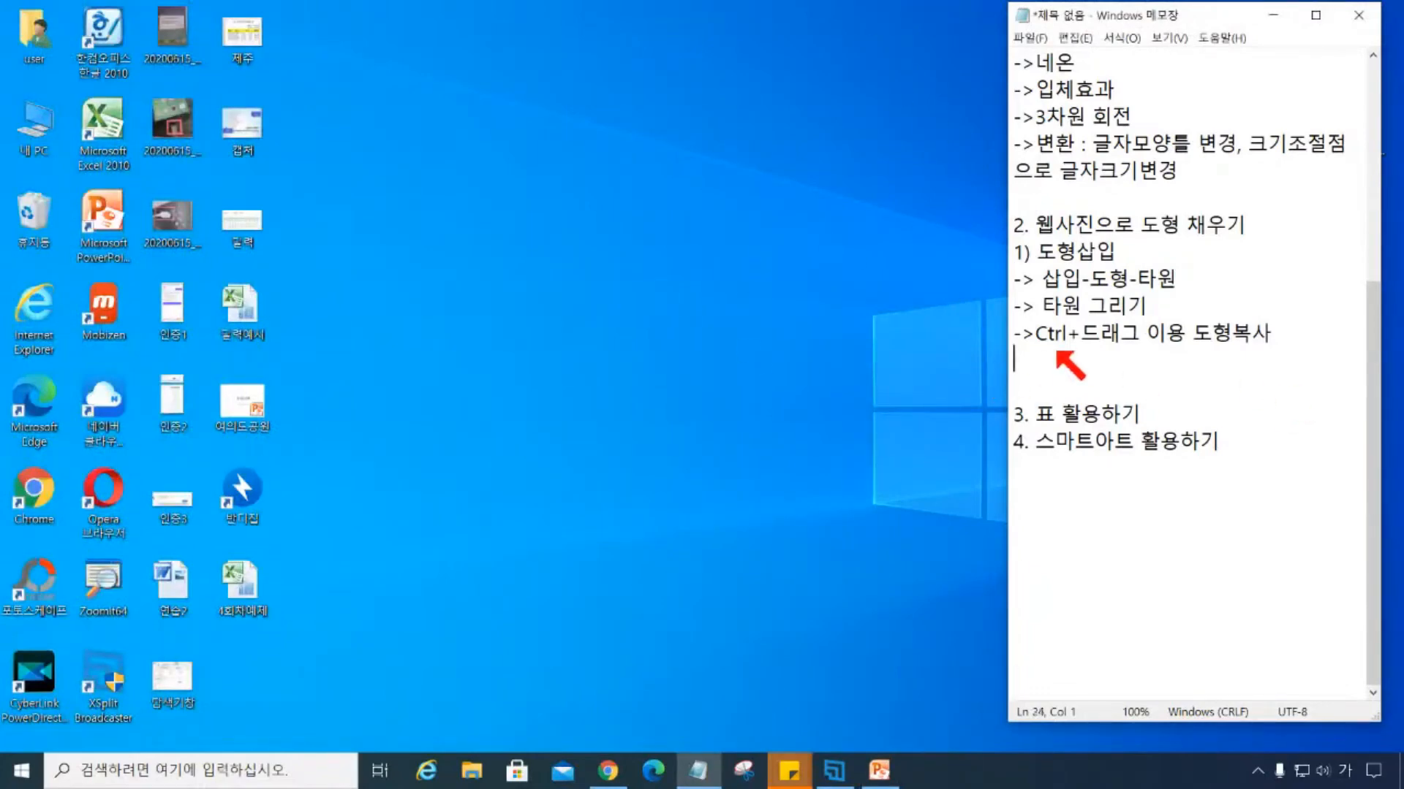
text(ㅇ)
text(사진 넣기)
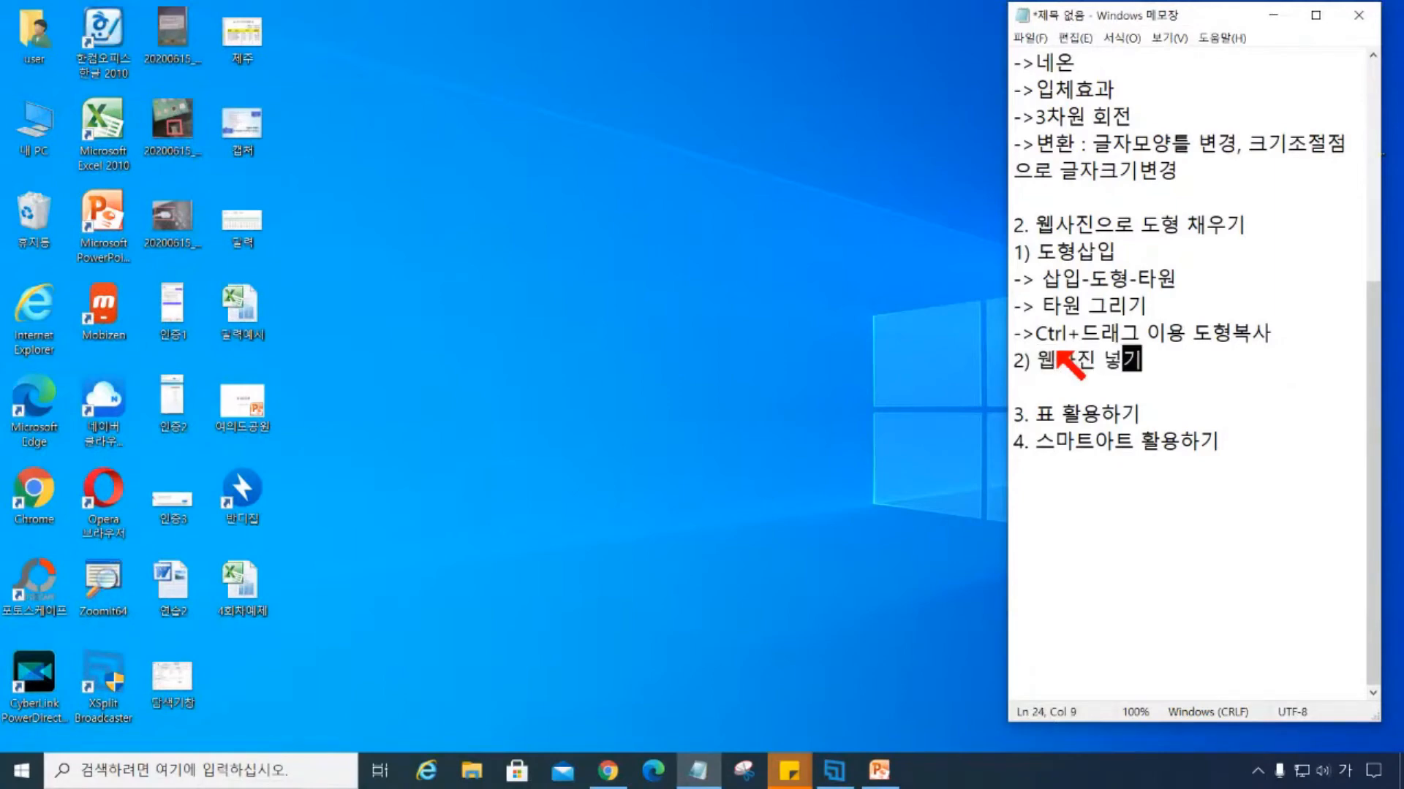
key(Return)
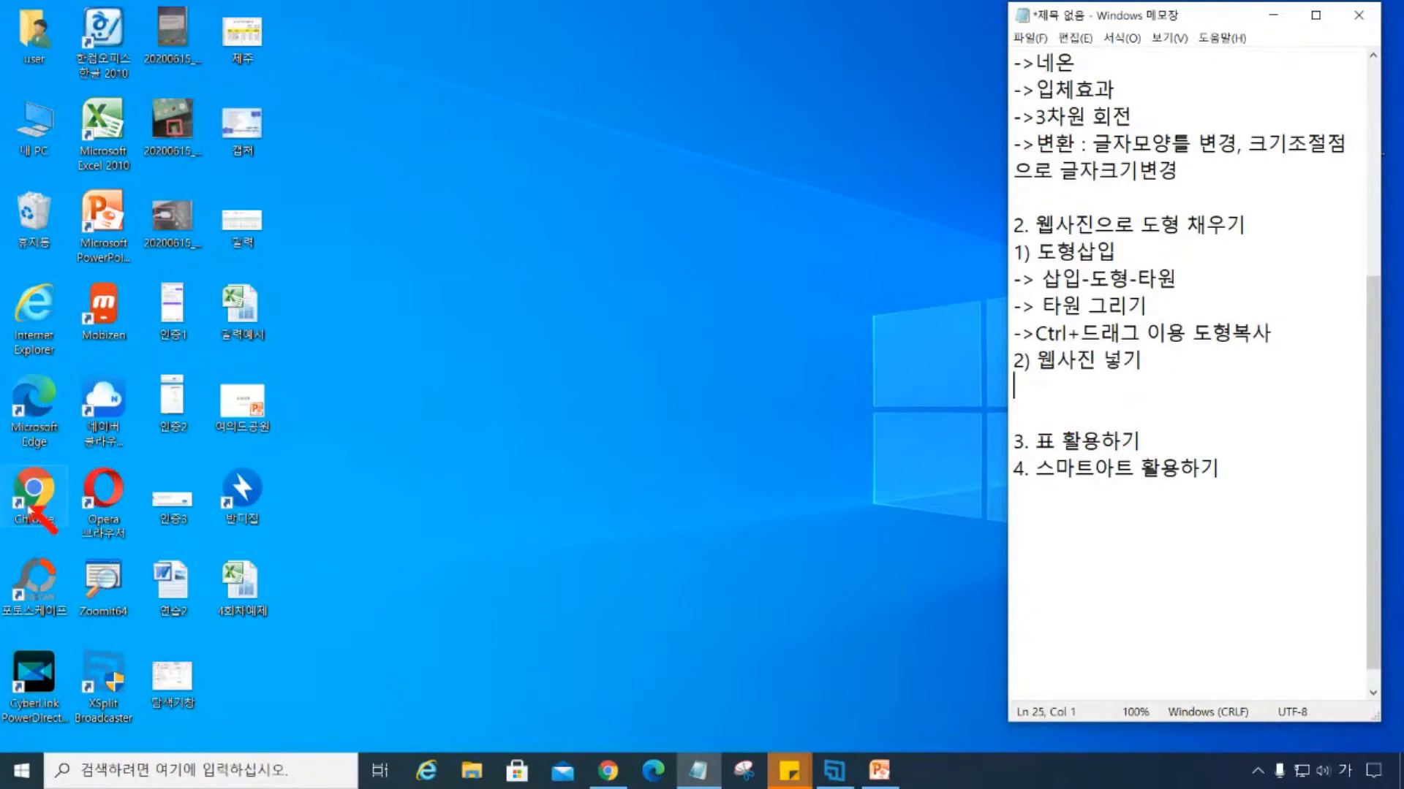
Open Chrome and place its restored window beside the Notepad window so both are visible.
double_click(34, 488)
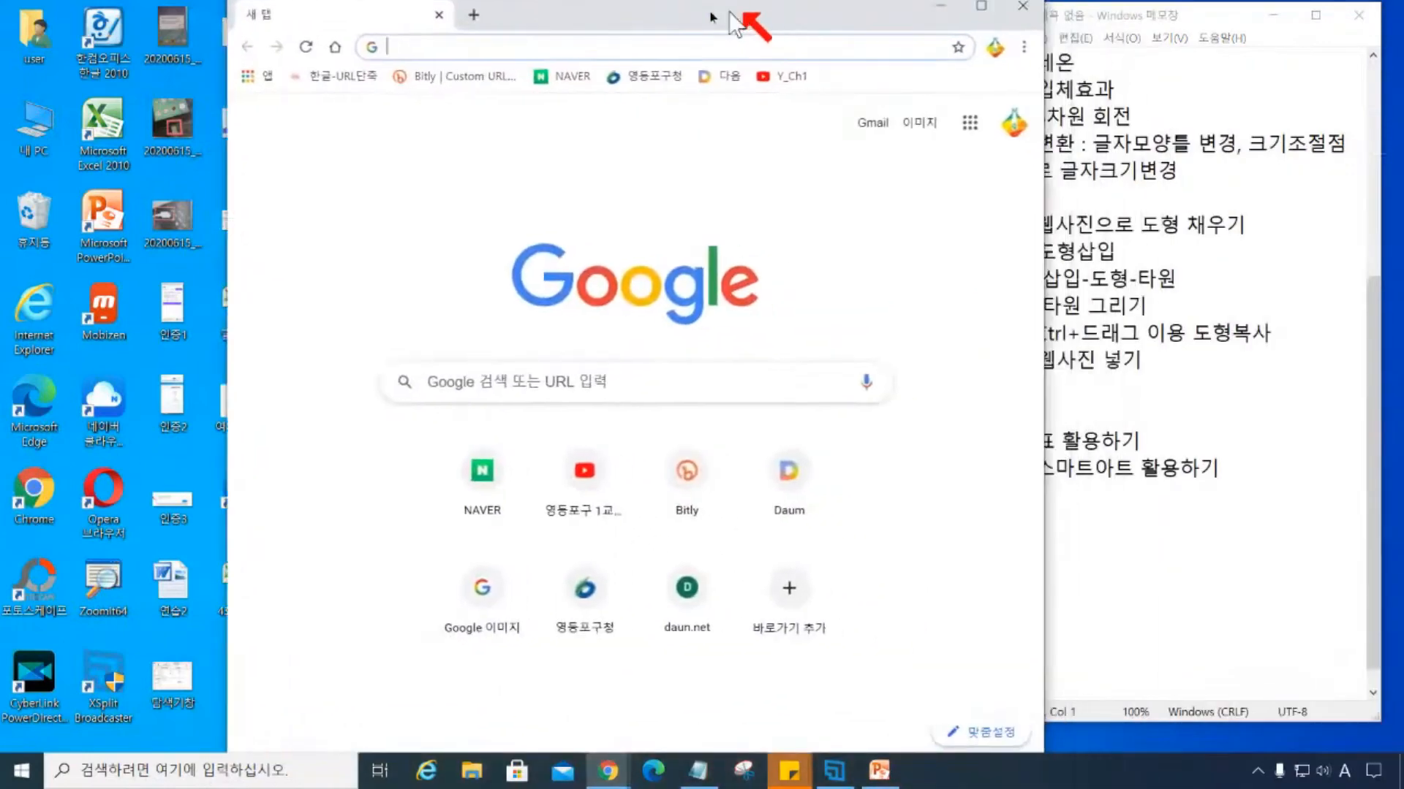
drag(746, 22, 542, 38)
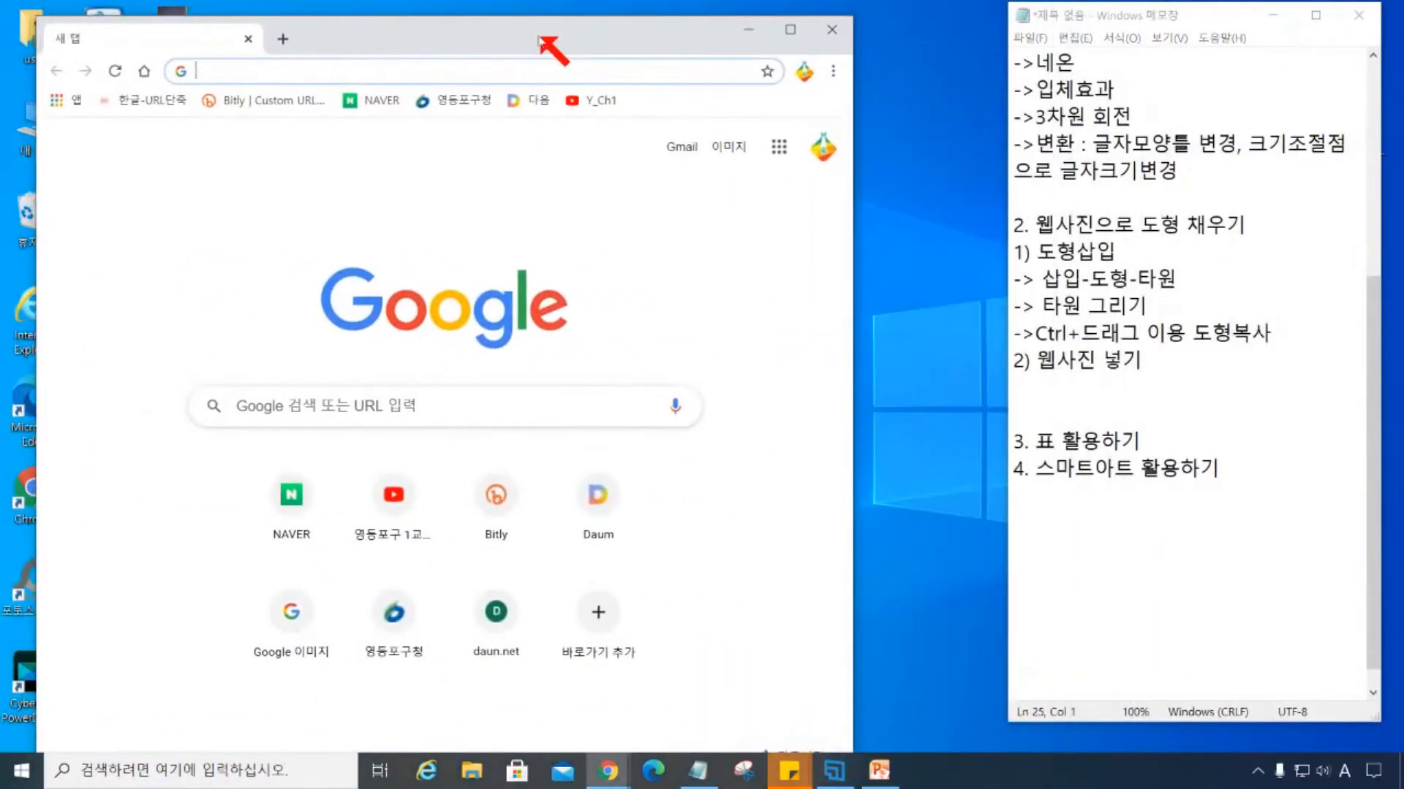
double_click(542, 39)
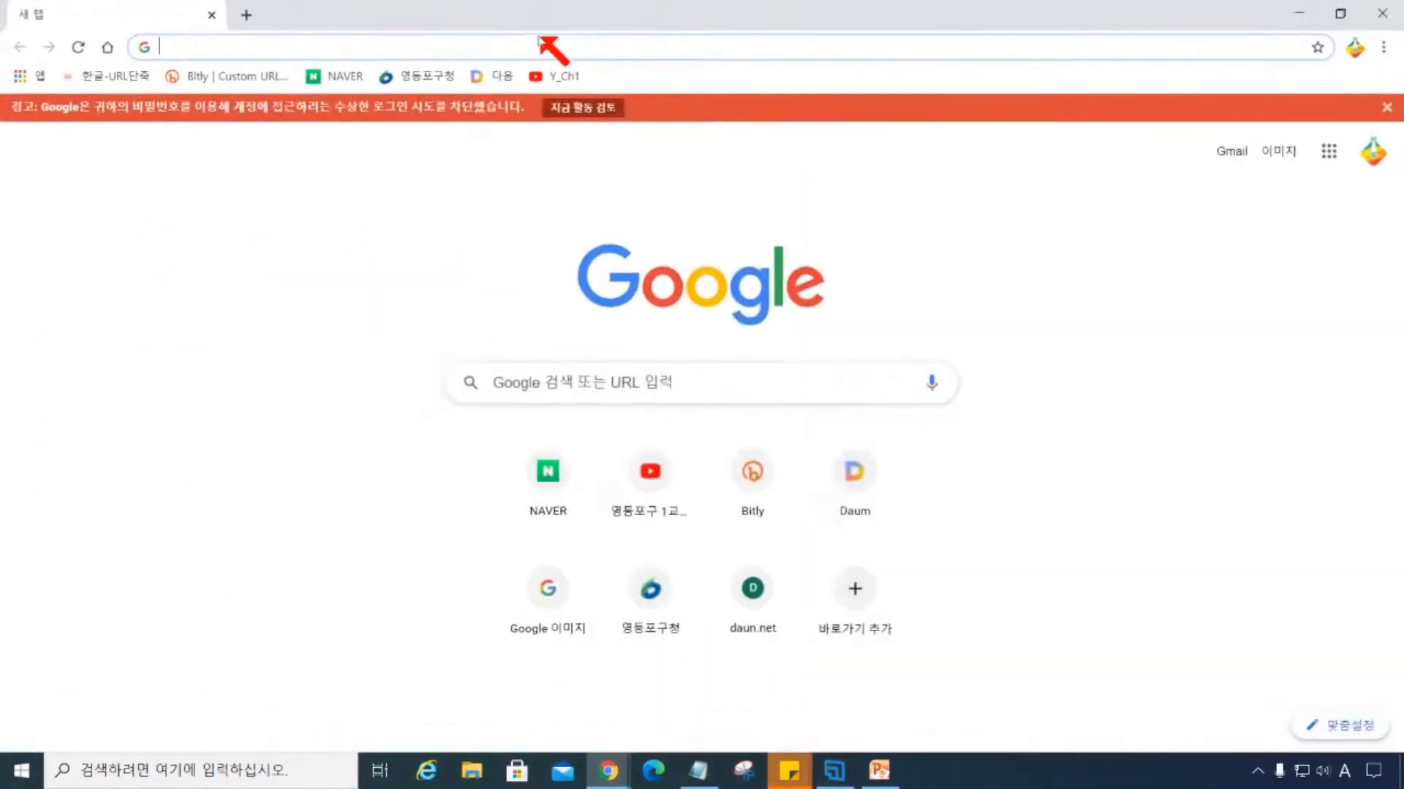
click(1349, 22)
drag(503, 40, 490, 26)
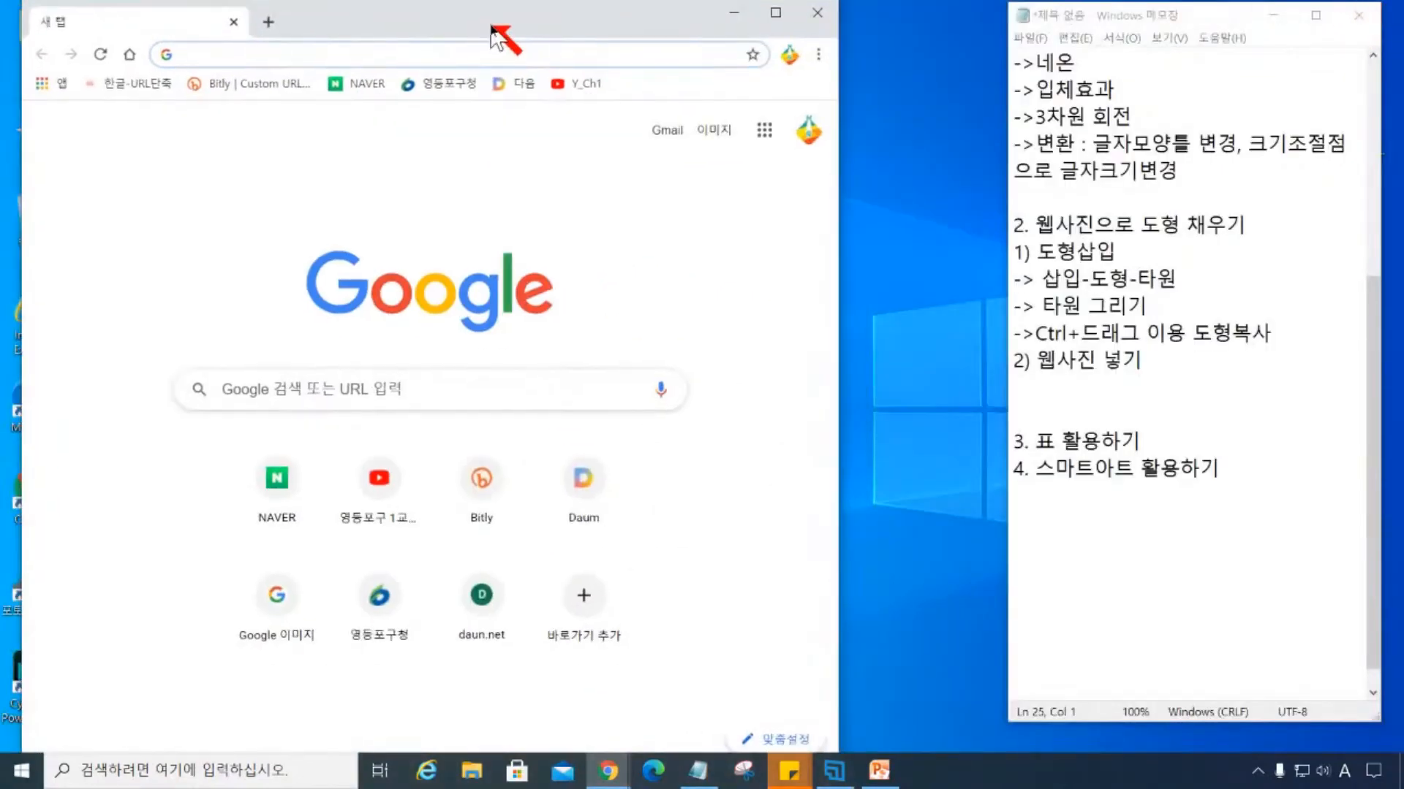
Go to the Google Images (이미지) search page from the Google start page.
click(247, 397)
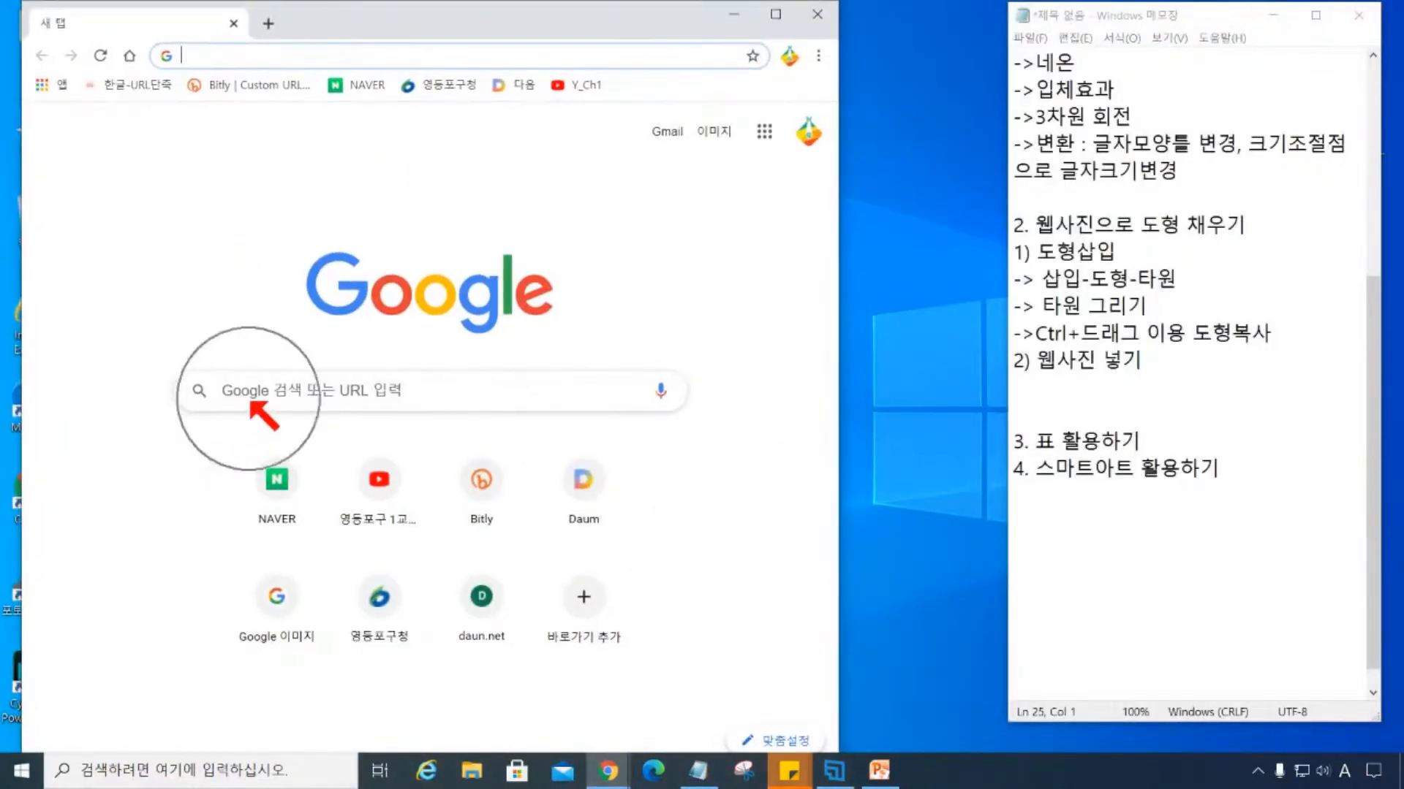
click(257, 399)
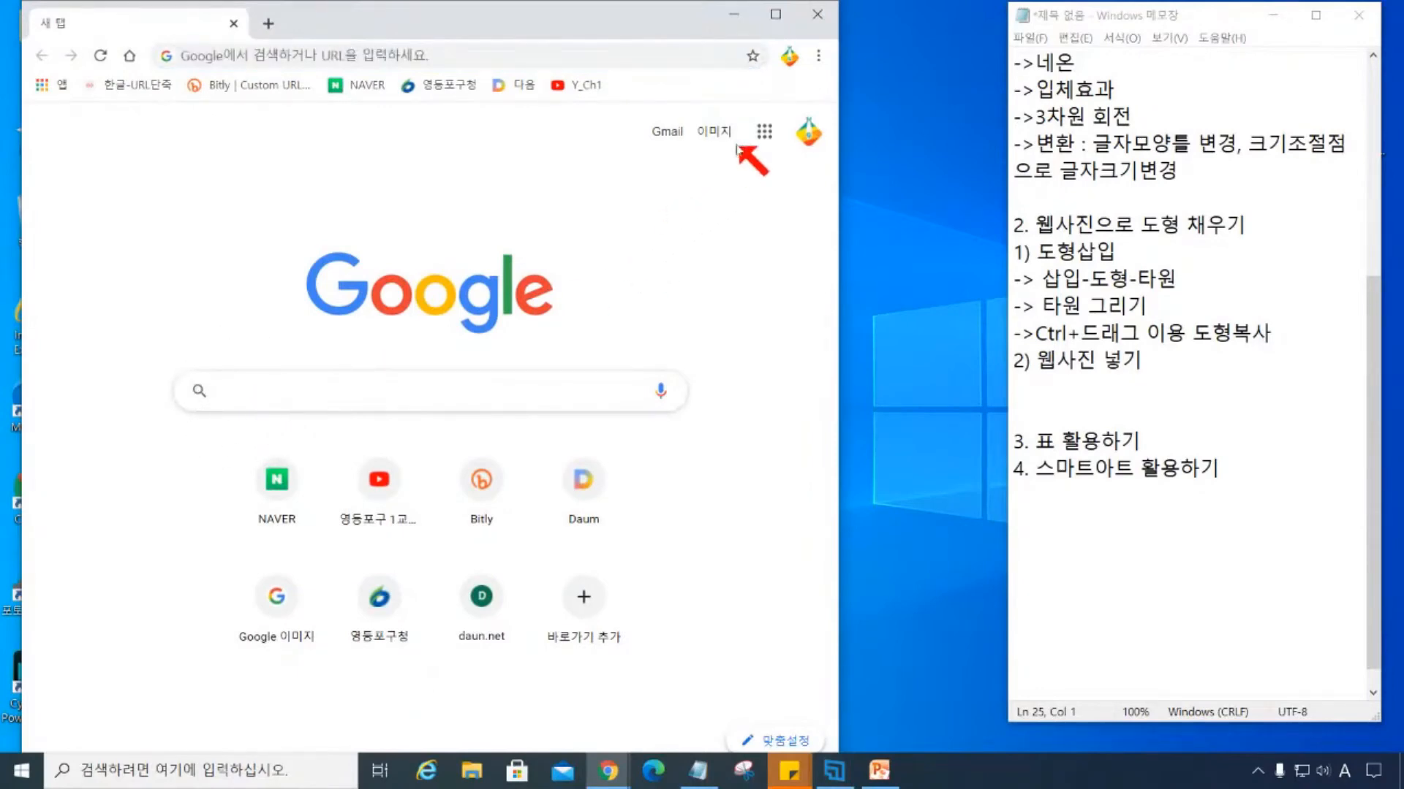
click(716, 137)
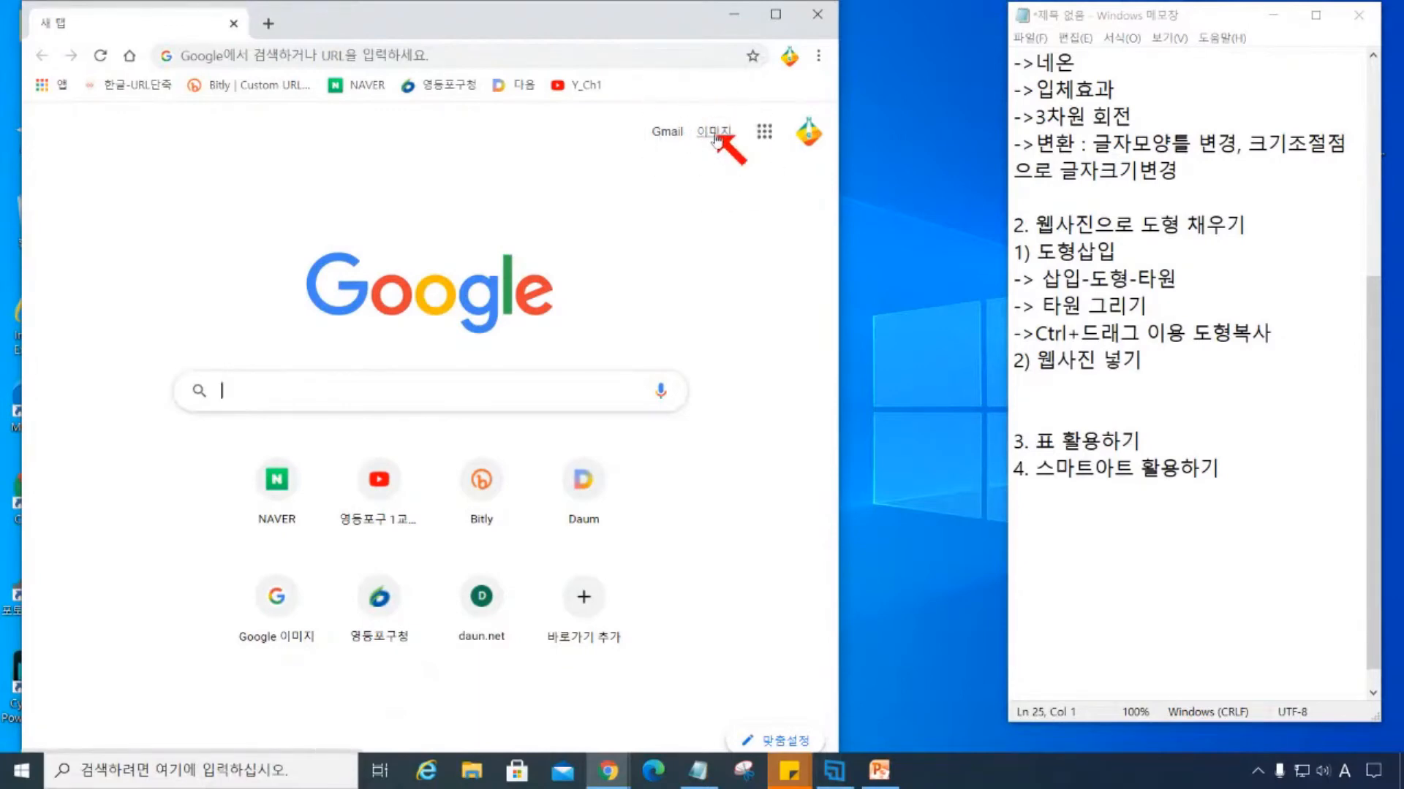
In Notepad, add the line "->웹브라우저(크롬)실행" under the heading "2) 웹사진 넣기".
click(1125, 395)
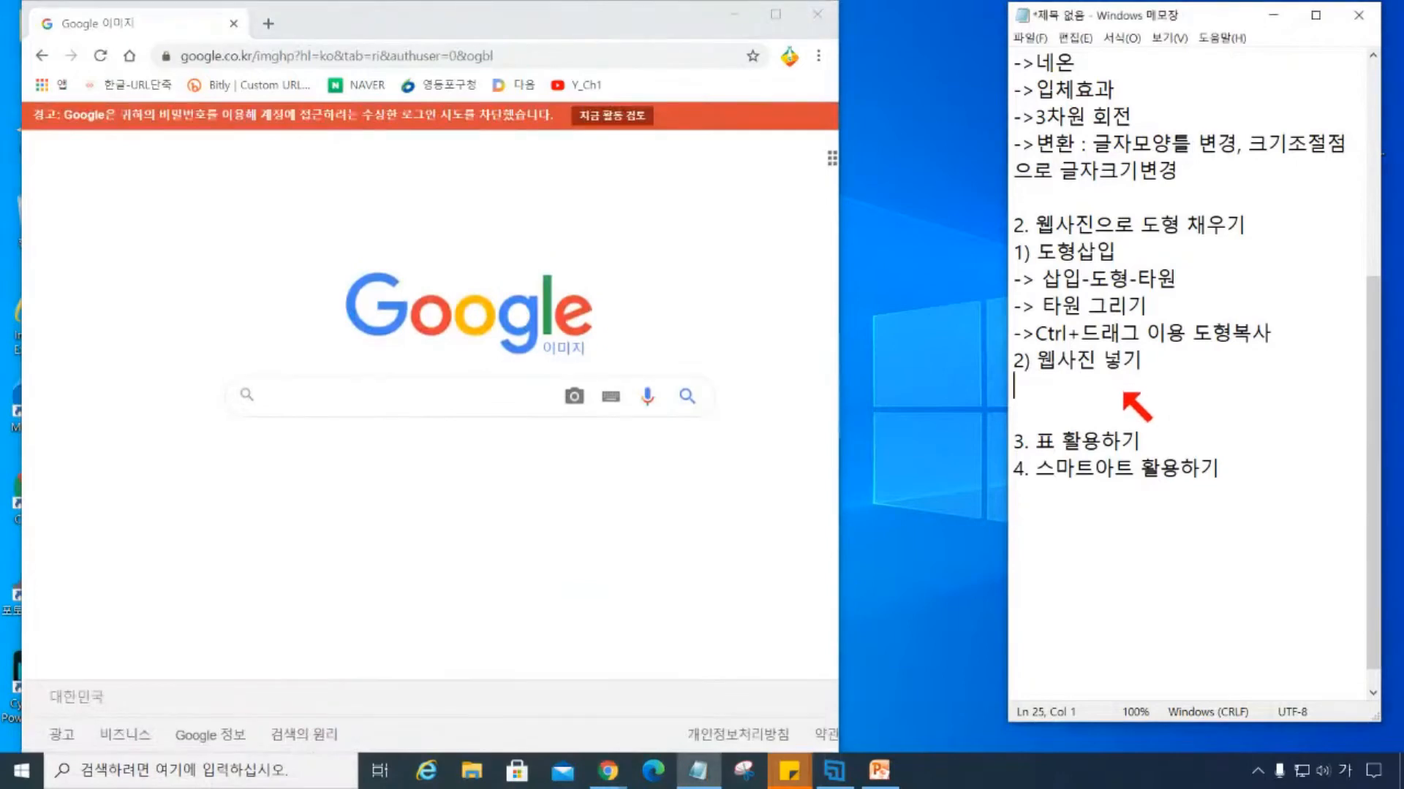
text(우)
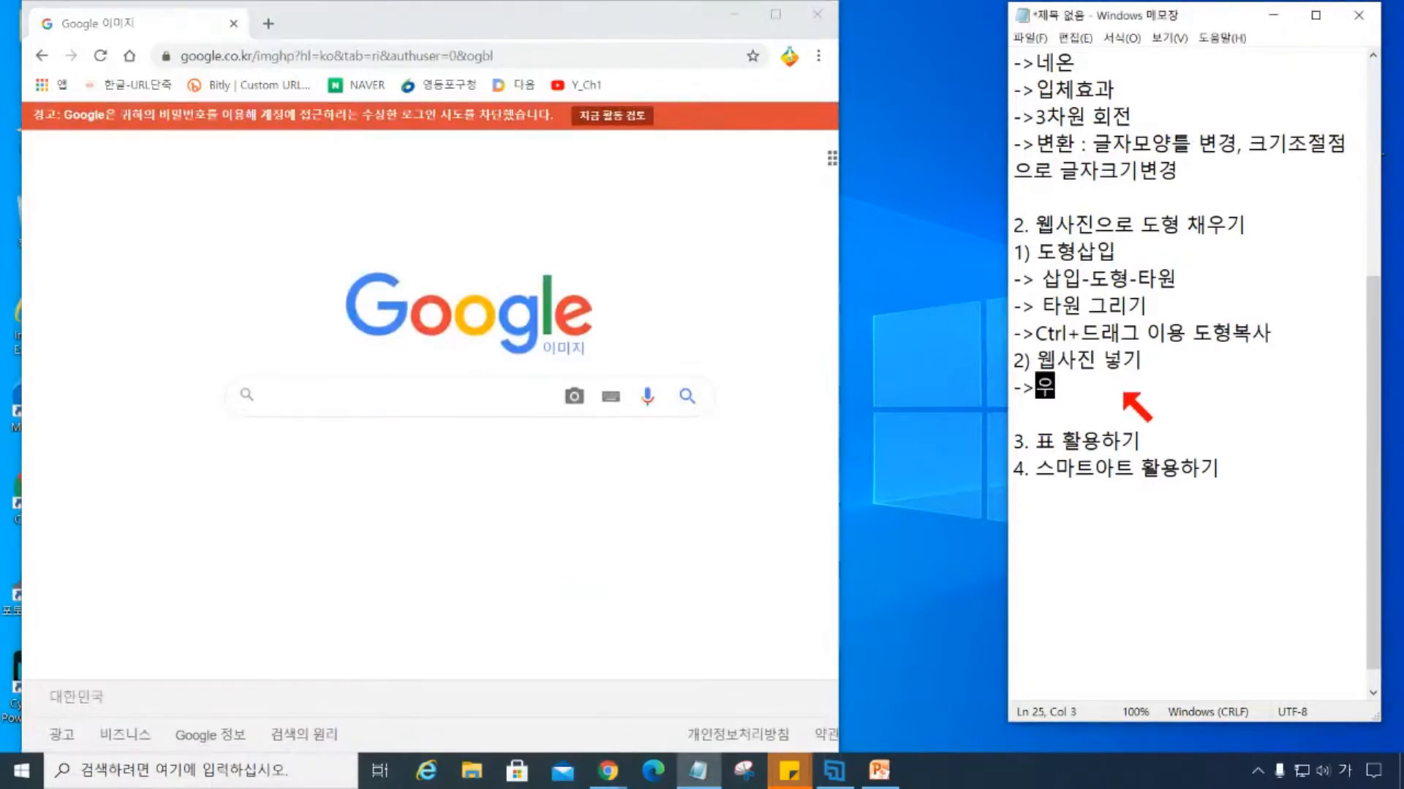
text(브라우저)
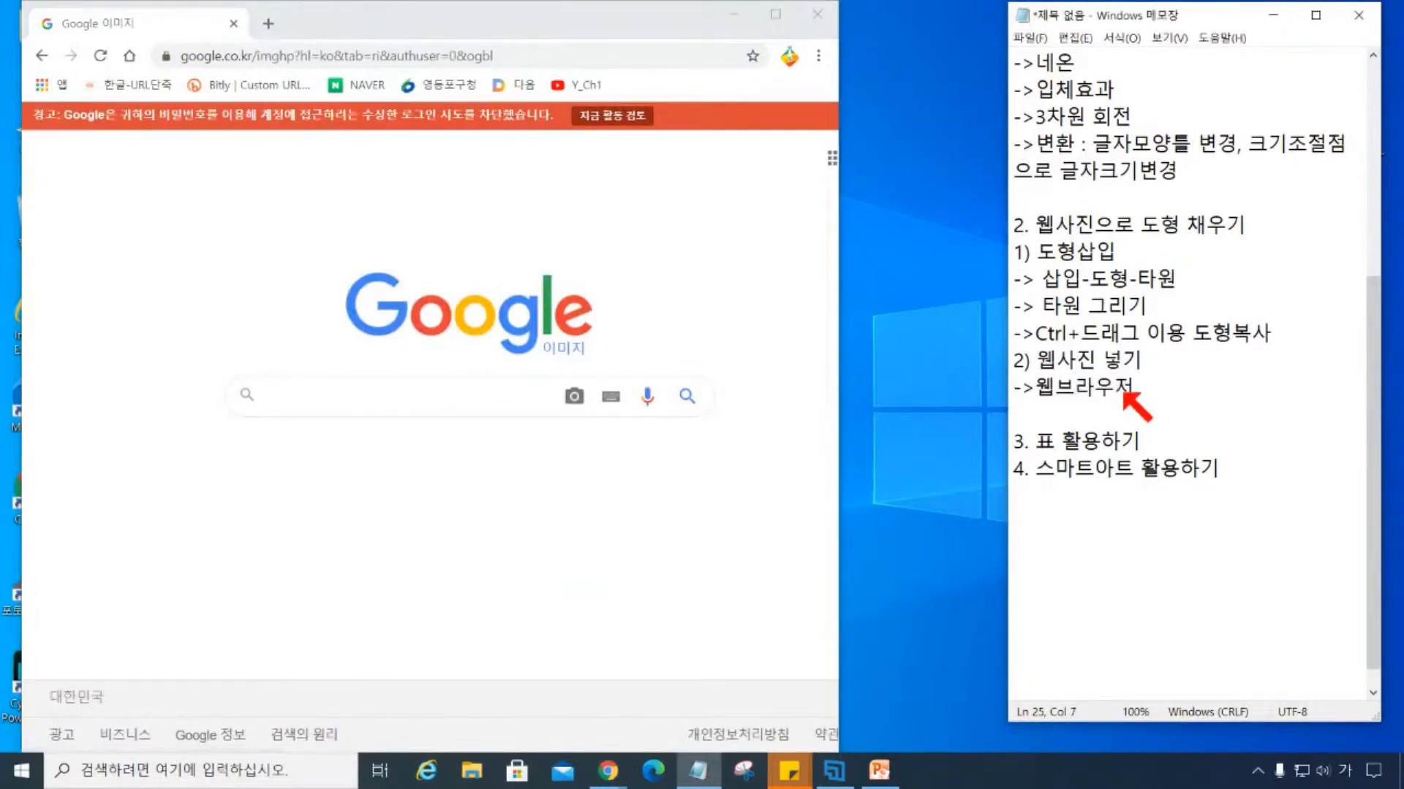
text((크롬)실행)
key(Return)
Add the note line "->검색방식-이미지로 선택" and begin the following line with "->검색창에".
text(->검ㅅ)
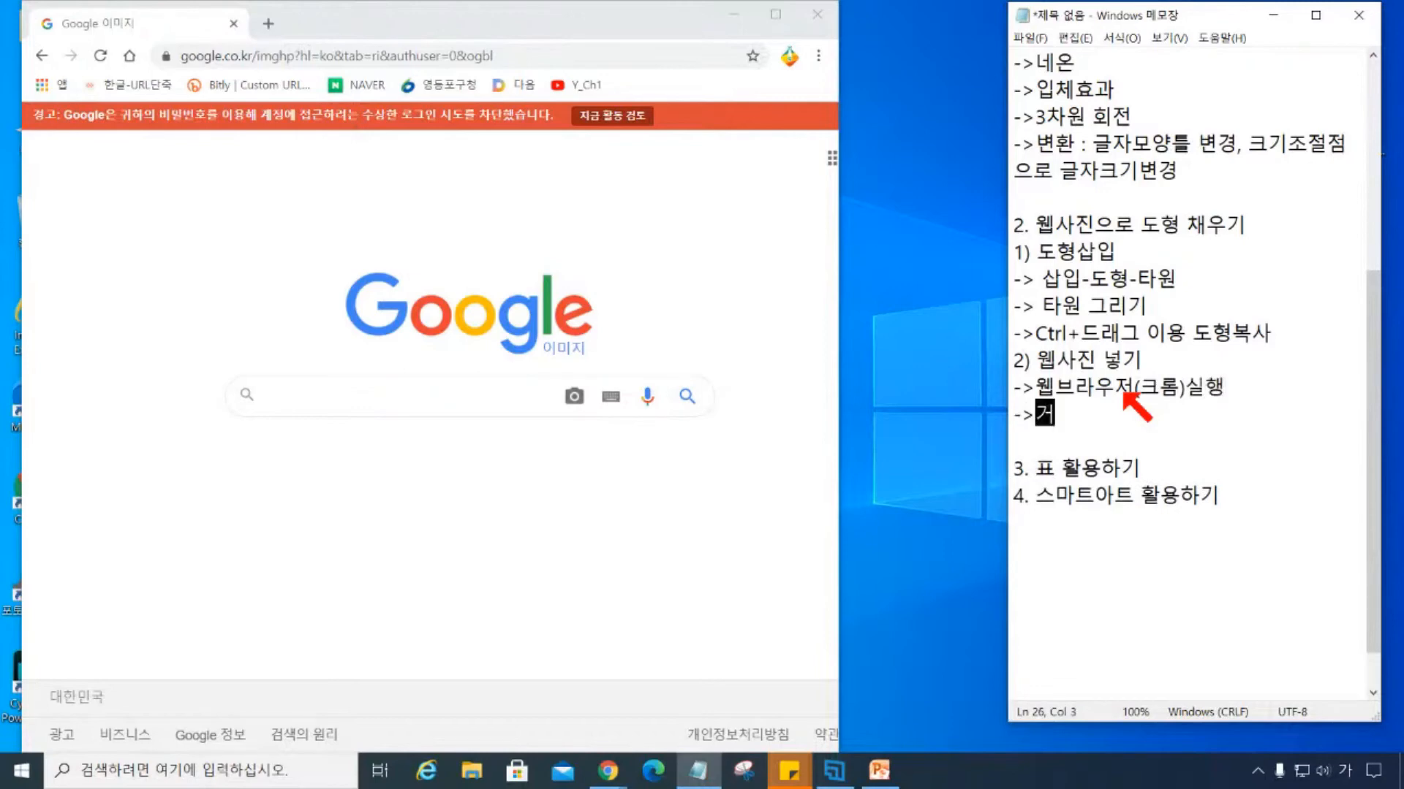
text(방식)
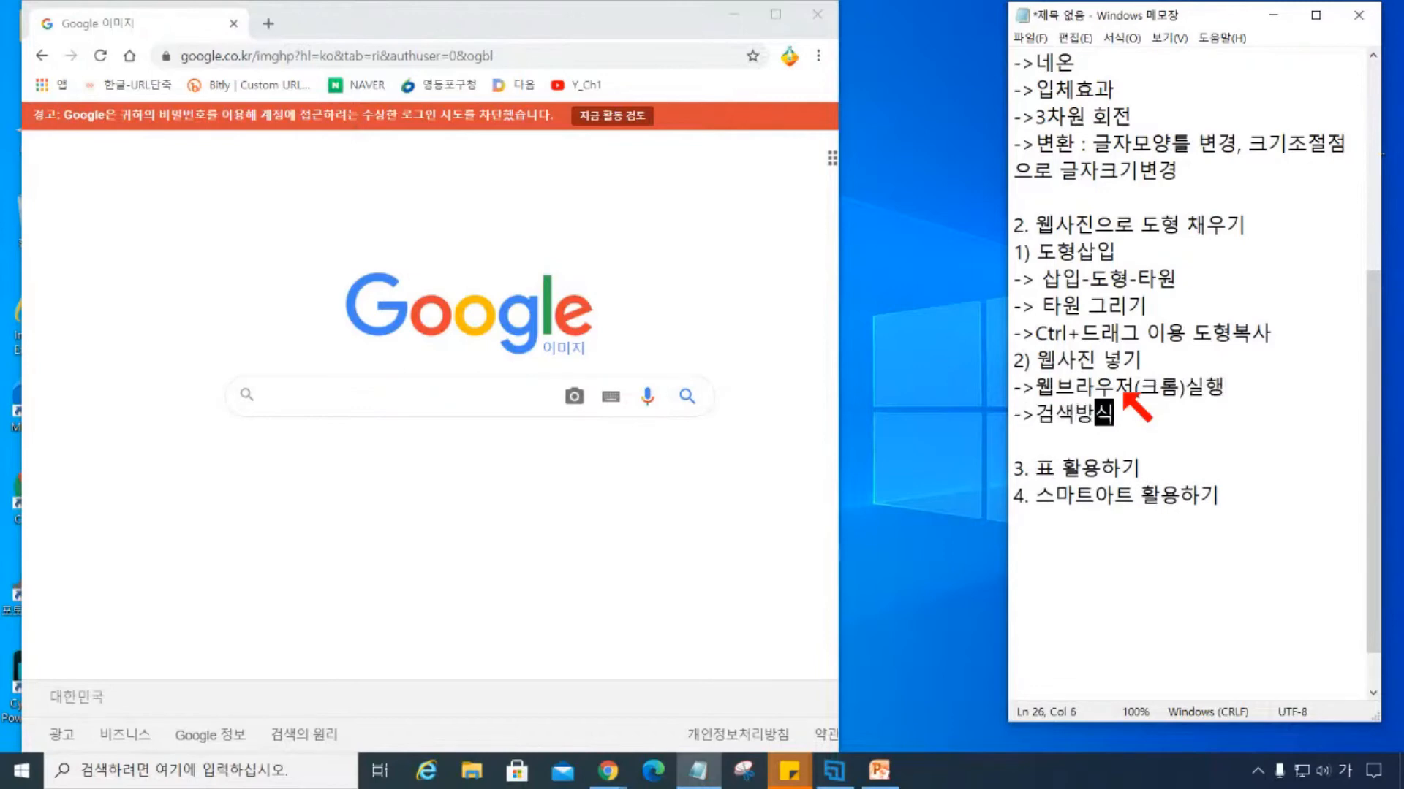
text(-이미지로 선택)
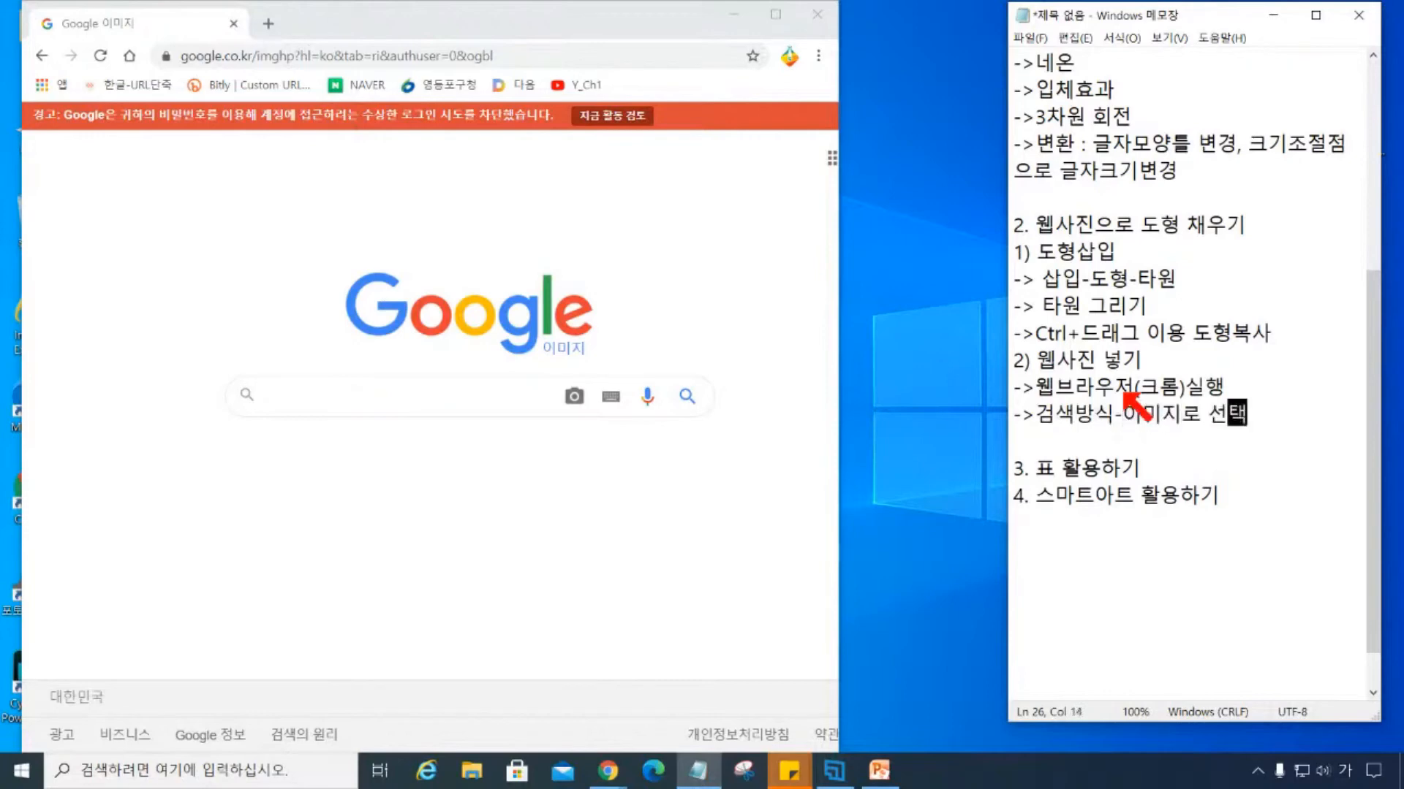
key(Return)
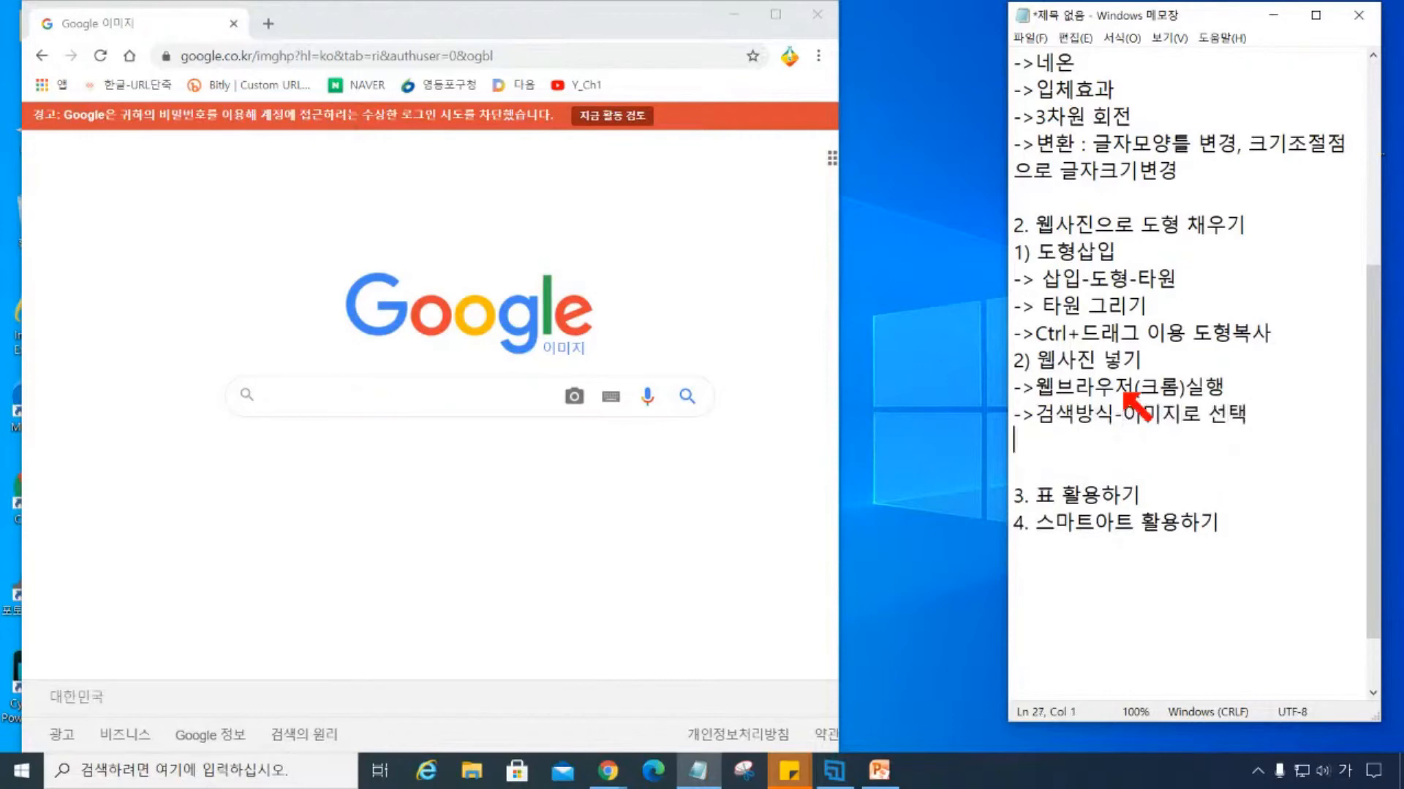
text(->검색창에)
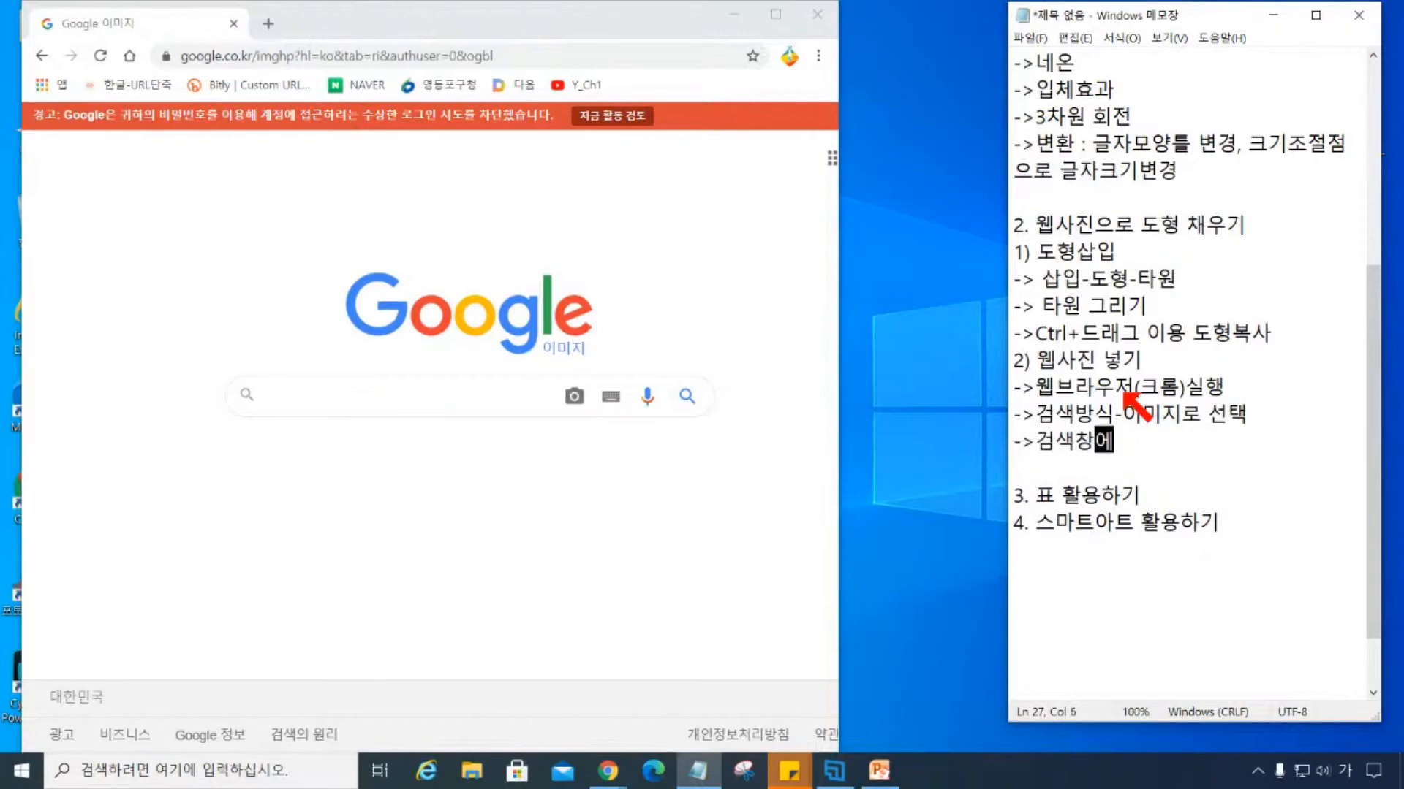
Switch to Chrome and search Google Images for "가족".
click(417, 398)
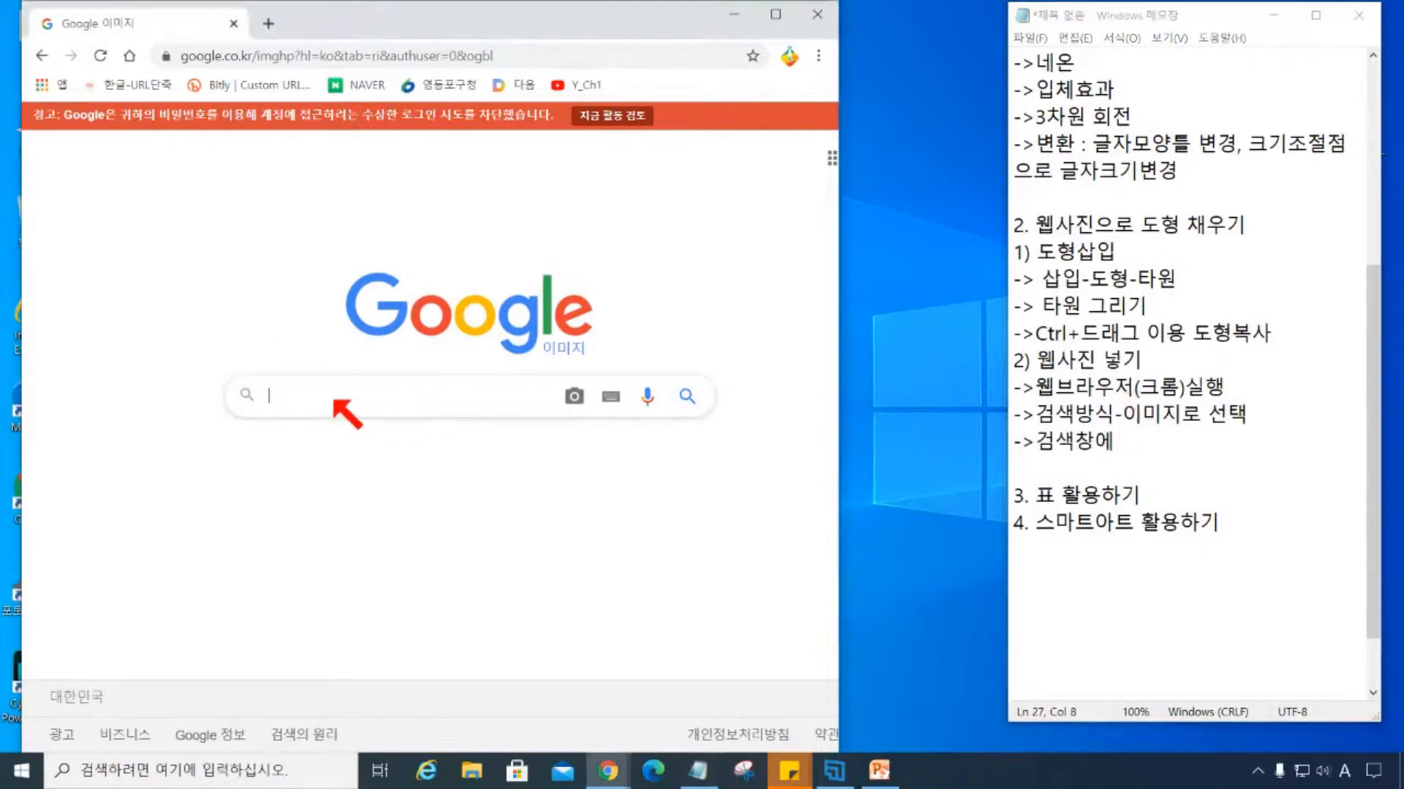
text(rkwhr)
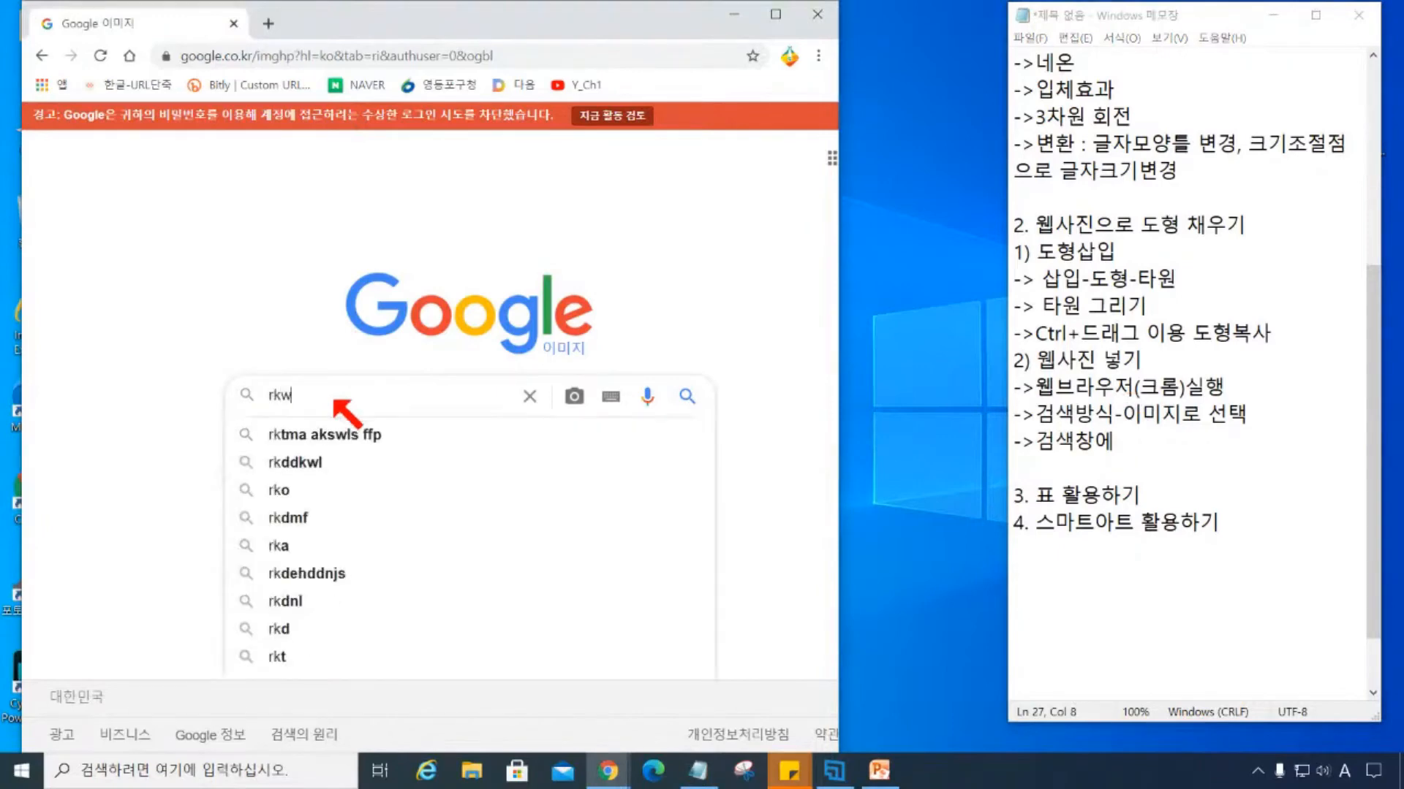
key(BackSpace)
key(BackSpace)
key(BackSpace)
key(BackSpace)
key(BackSpace)
key(Hangul)
text(가족)
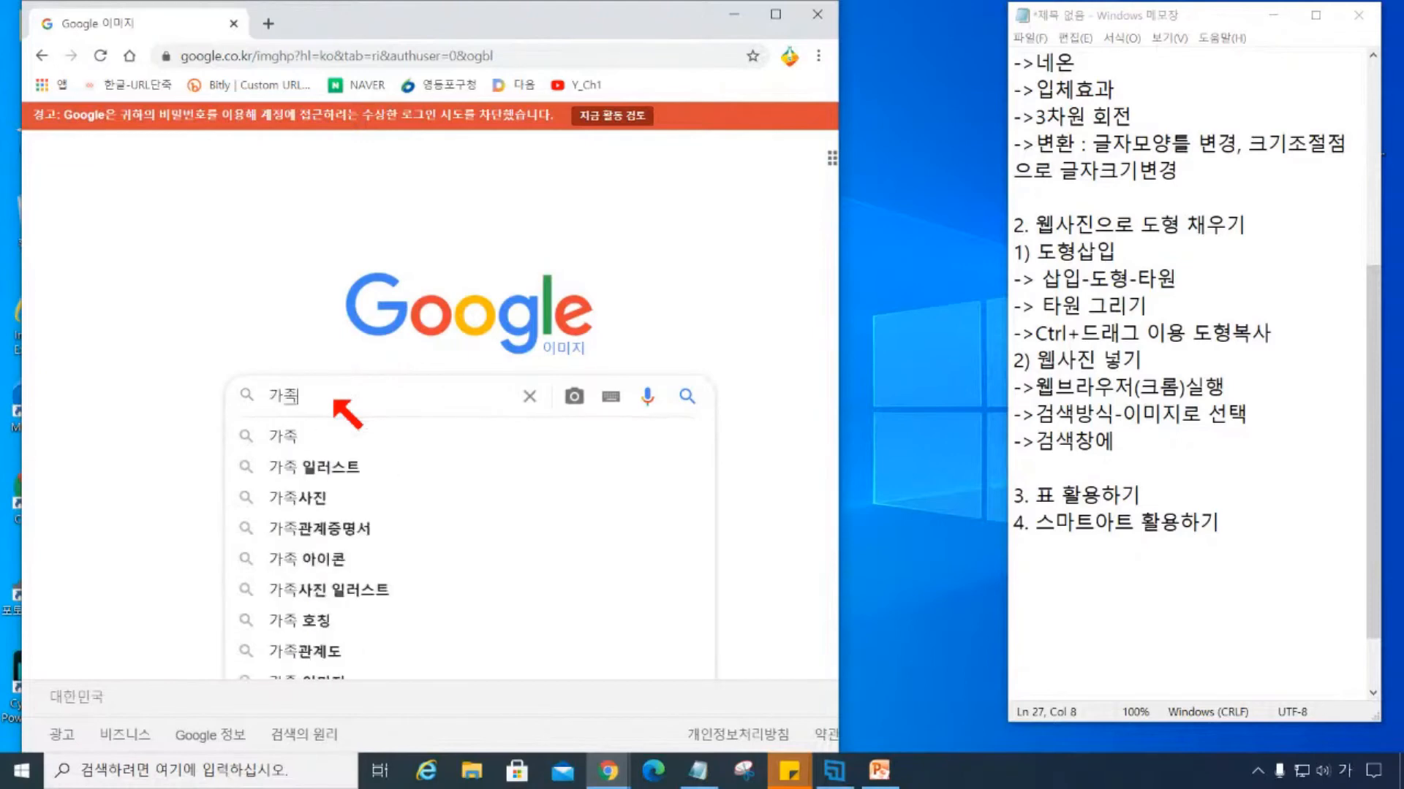
key(Return)
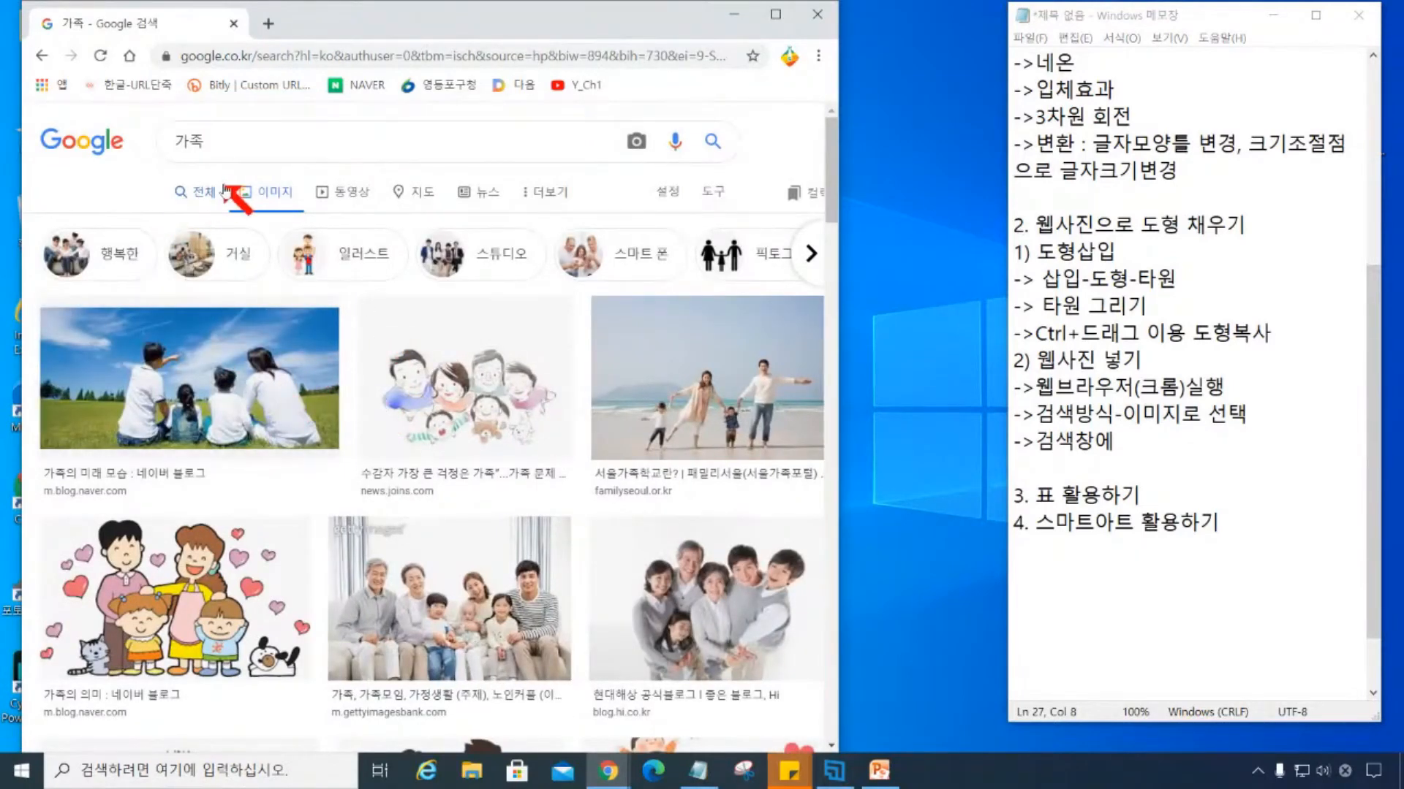
Maximize Chrome and filter the image results by the usage right 크리에이티브 커먼즈 라이선스.
click(776, 14)
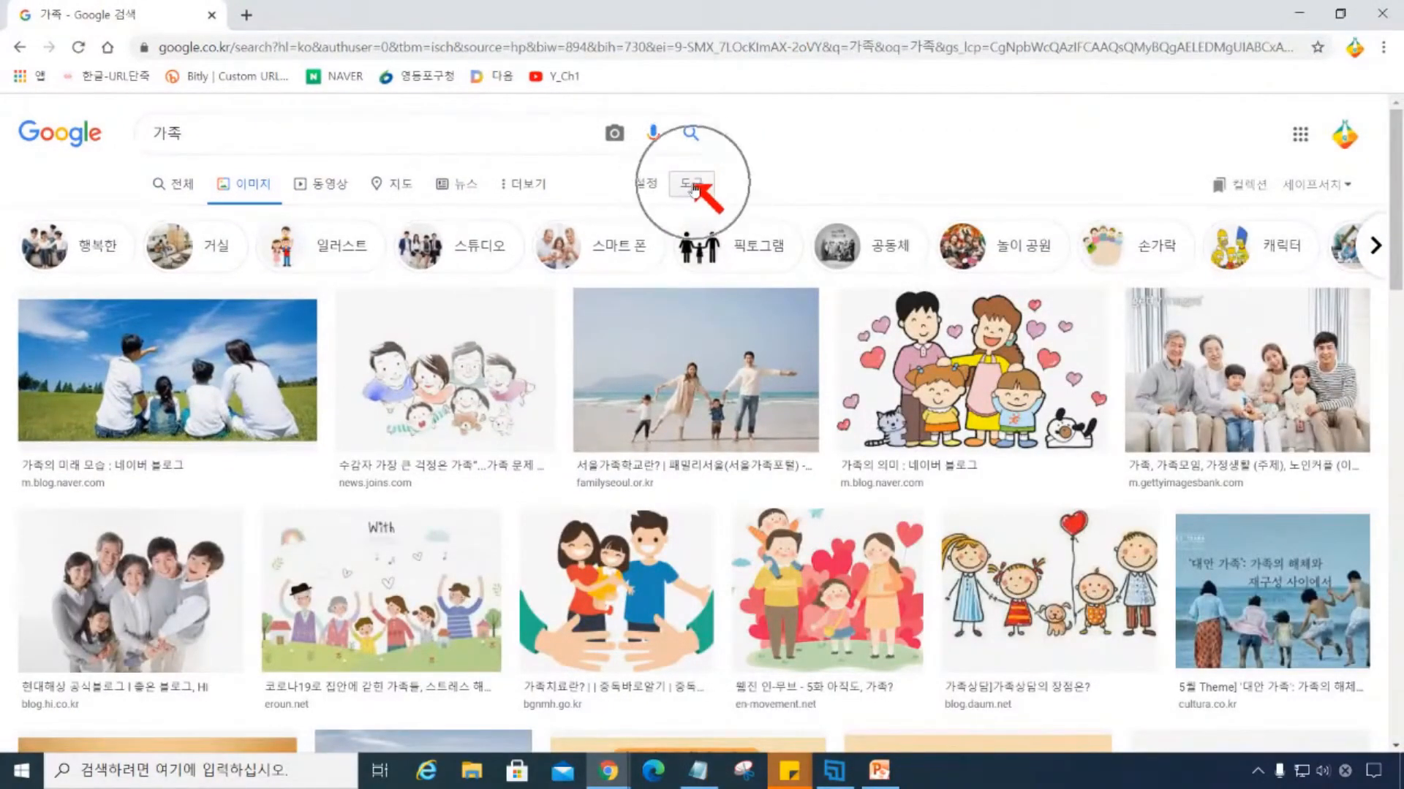
click(692, 186)
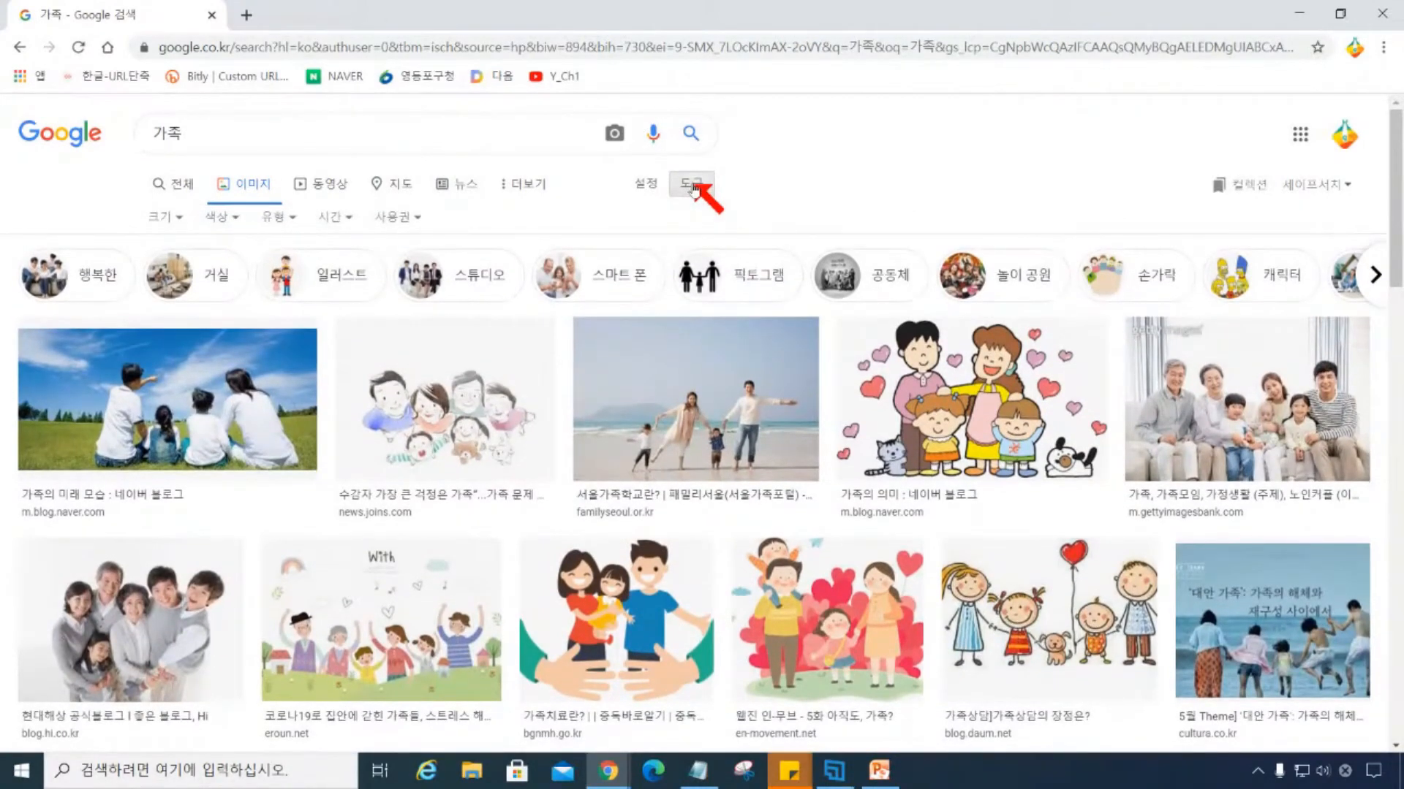
click(395, 218)
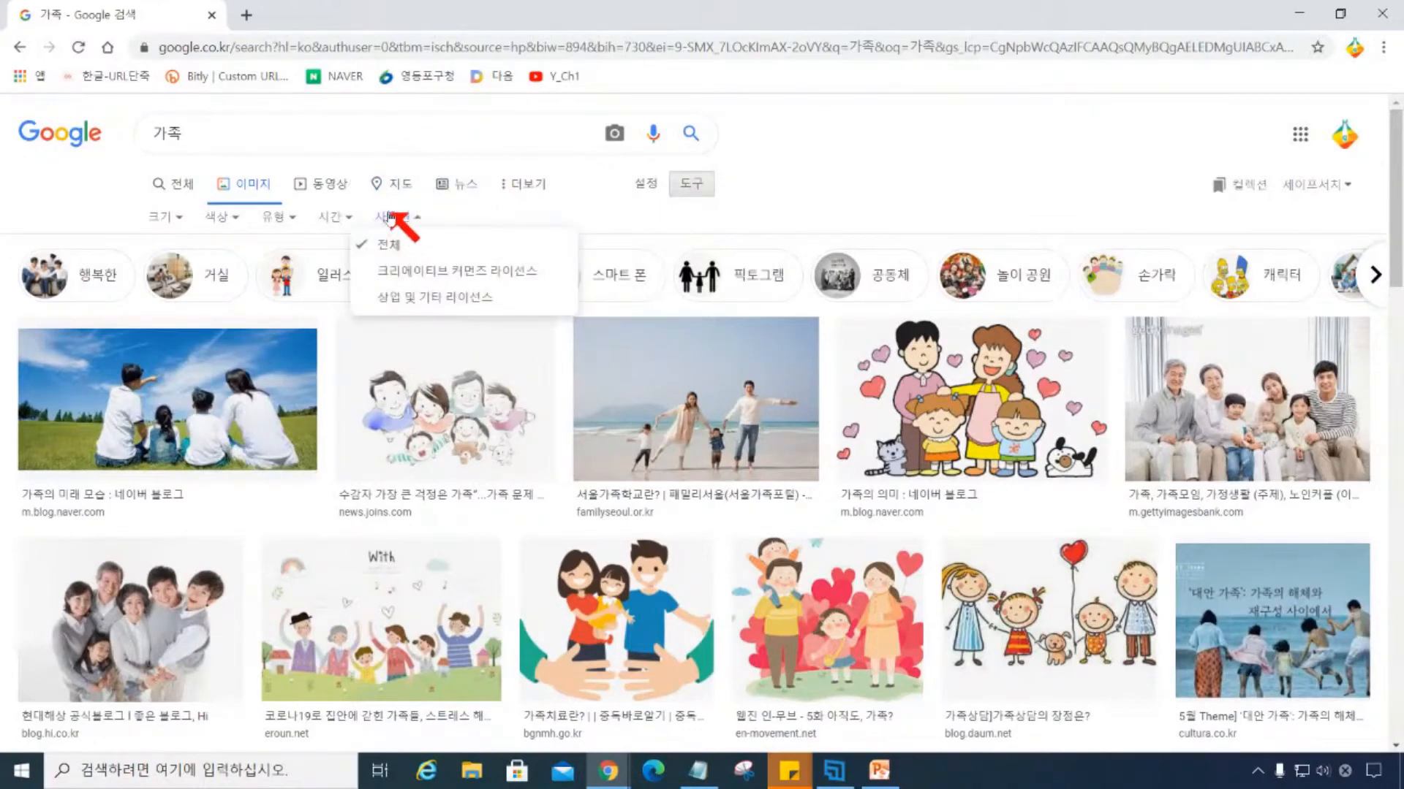
click(374, 273)
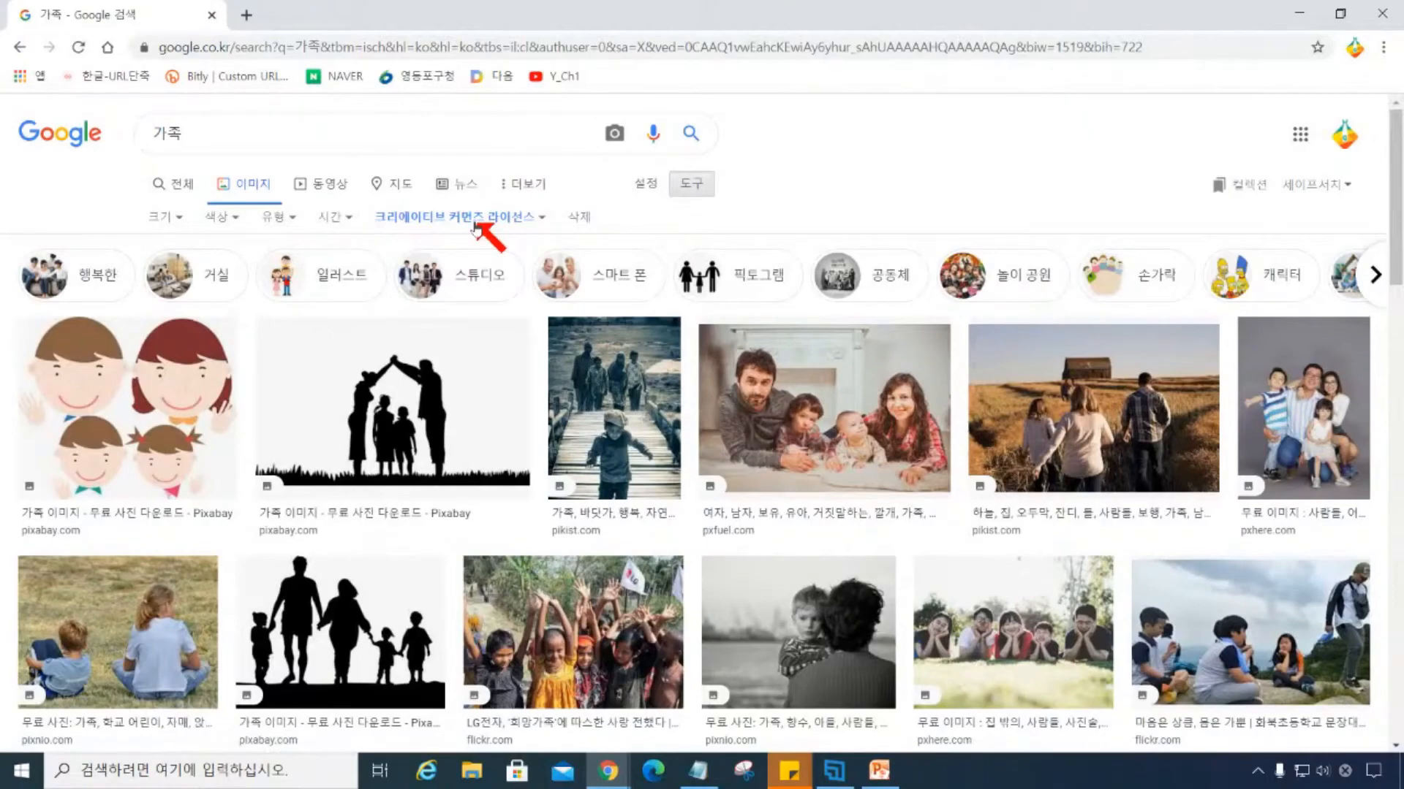
Browse the filtered family images, open the first Pixabay result with four cartoon faces, and copy its enlarged image.
scroll(55, 621, down, 6)
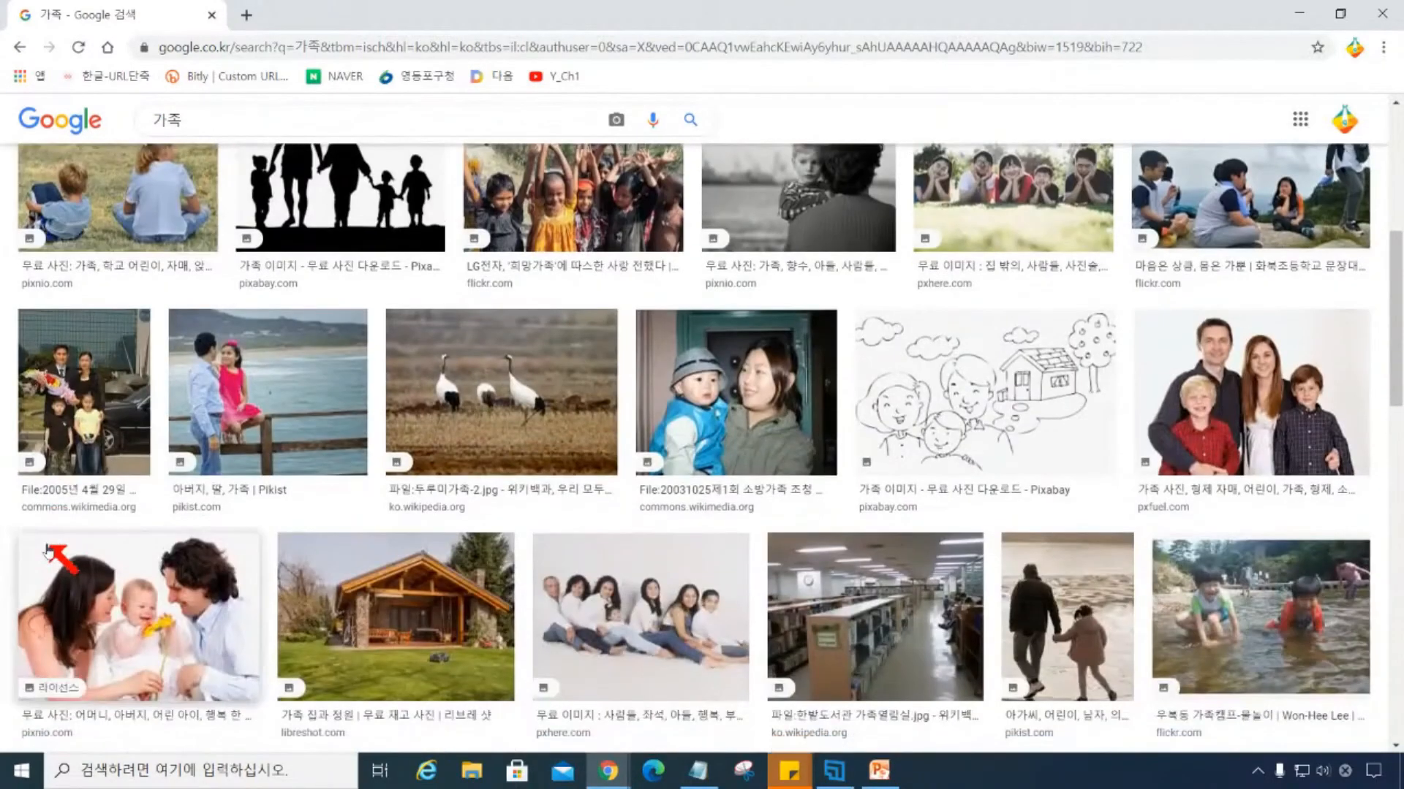
scroll(48, 551, down, 15)
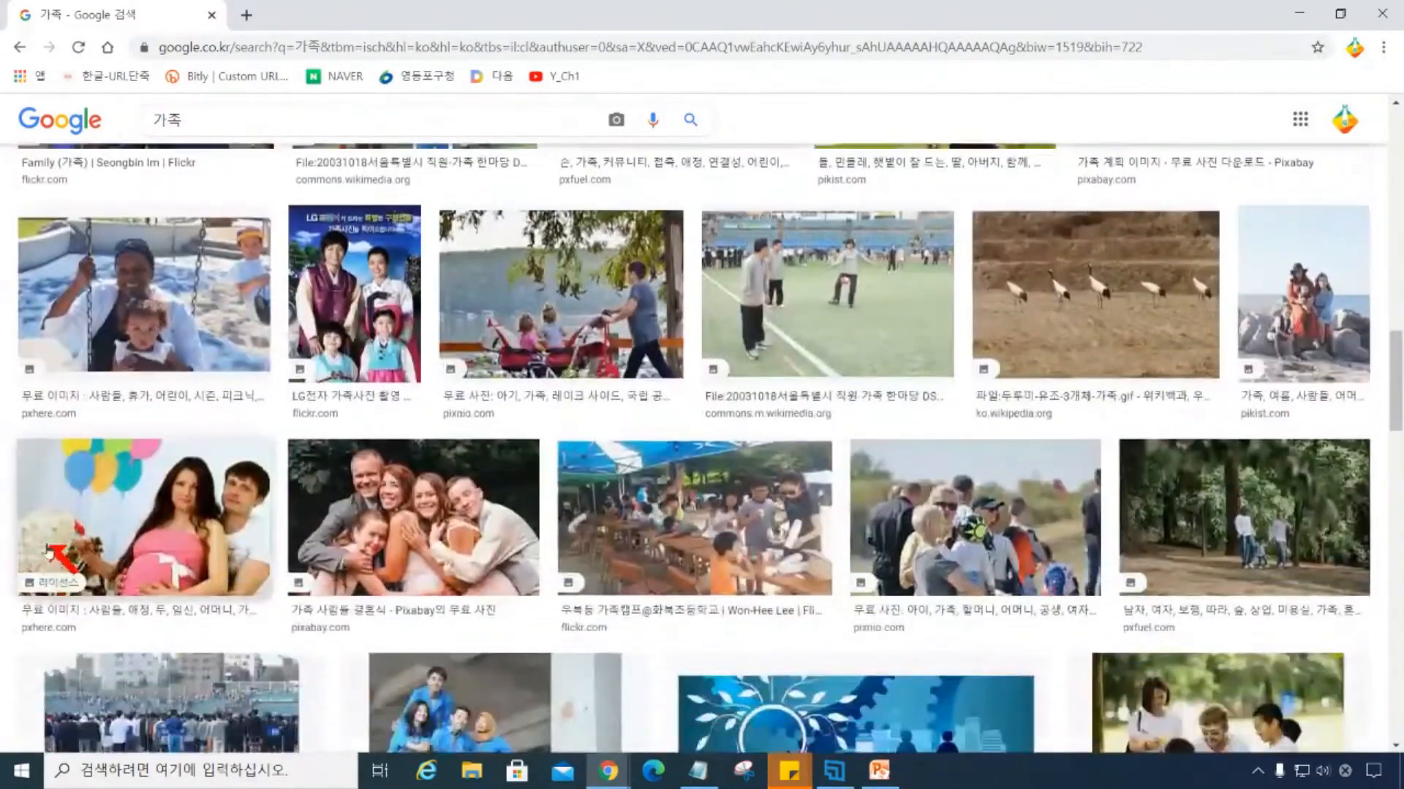
scroll(48, 553, down, 6)
scroll(49, 553, up, 12)
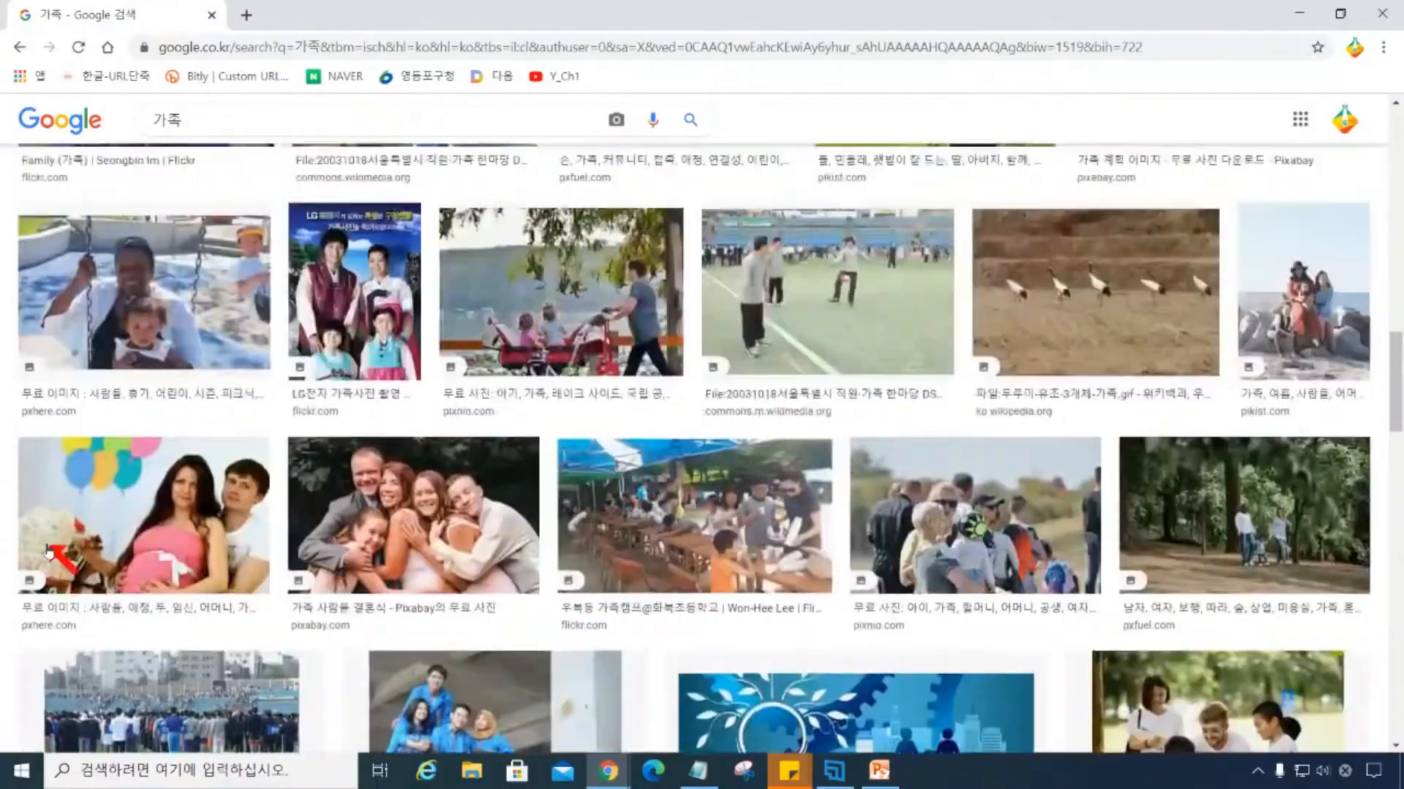
scroll(49, 553, up, 8)
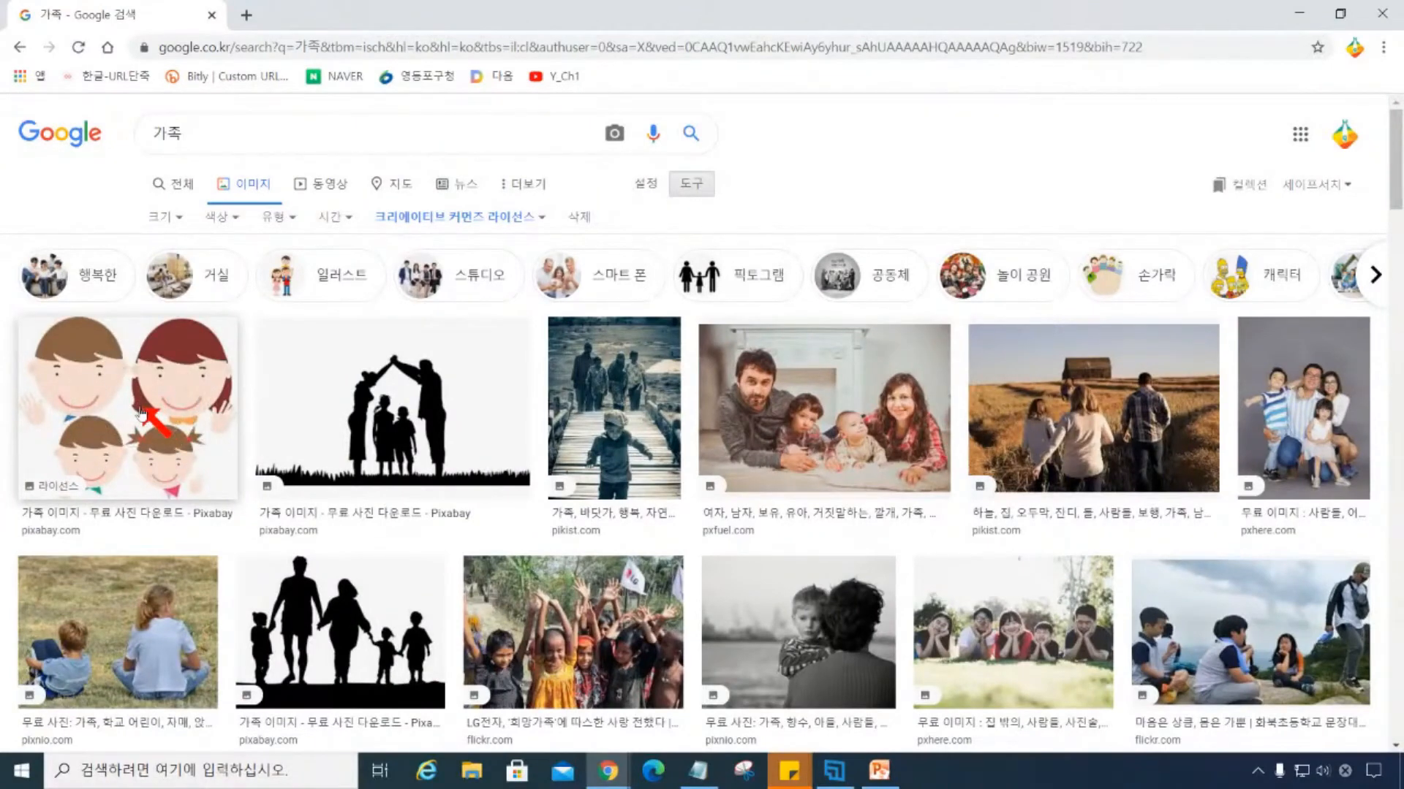
click(143, 375)
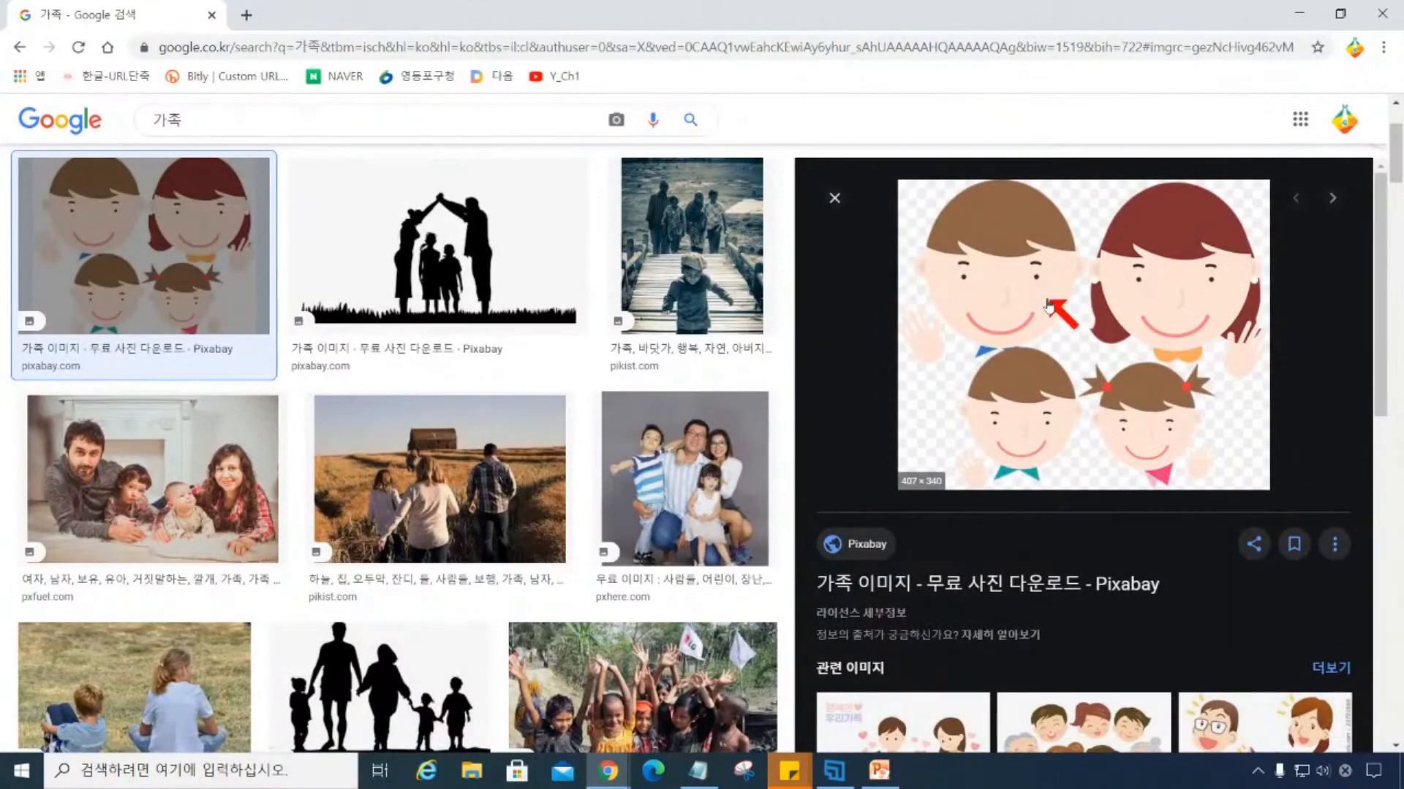
right_click(1115, 302)
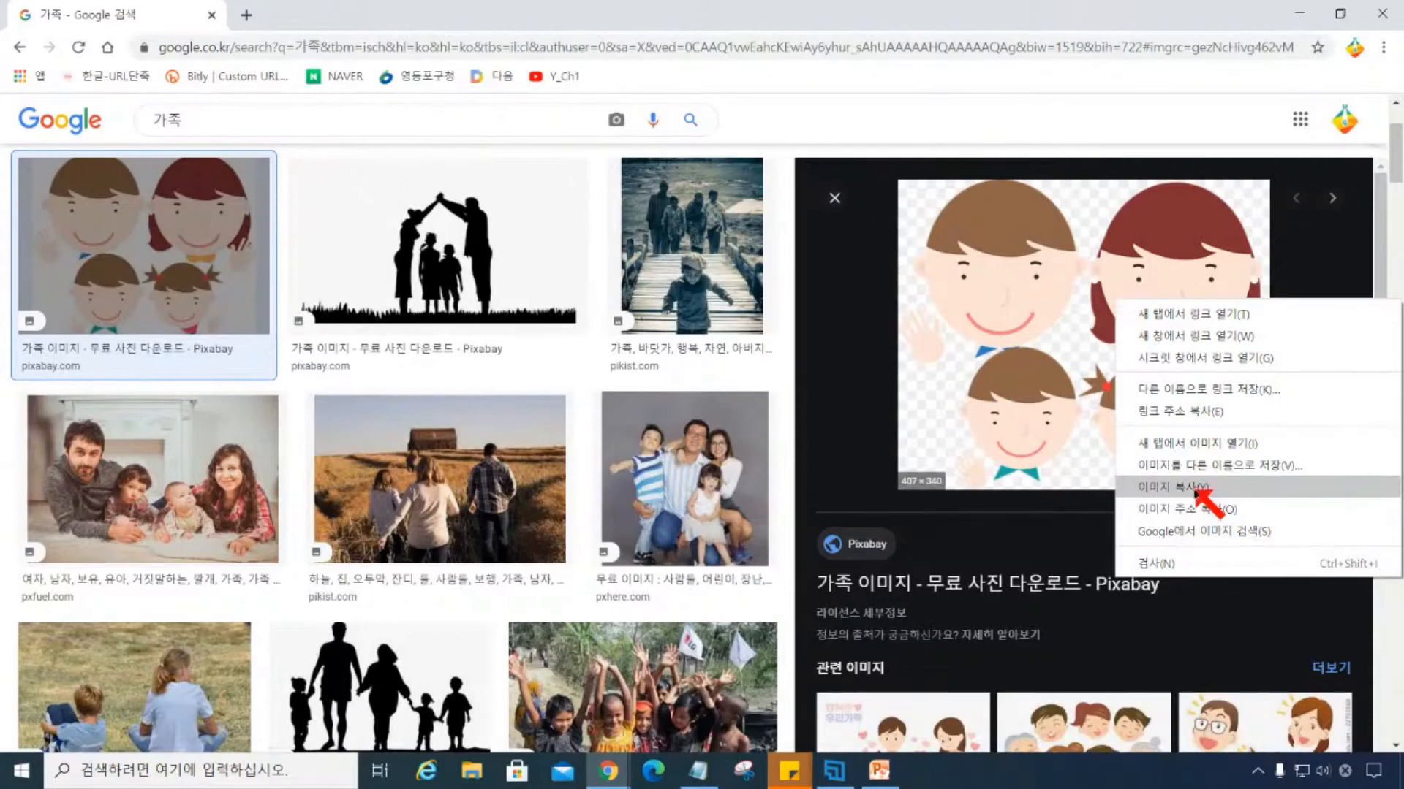
click(1194, 488)
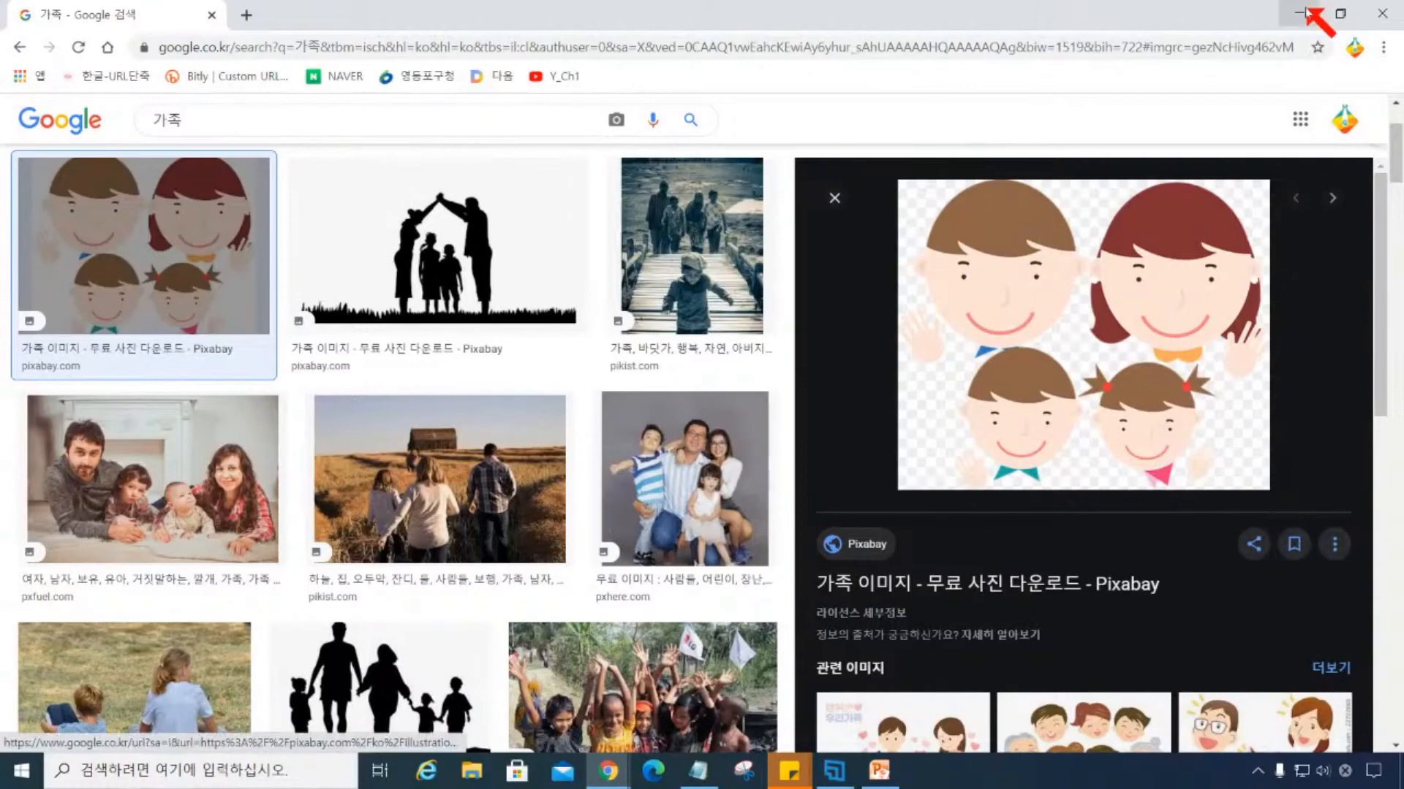
Restore Chrome to a smaller window beside Notepad and complete the search note as "->검색창에 '가족'검색".
click(1303, 13)
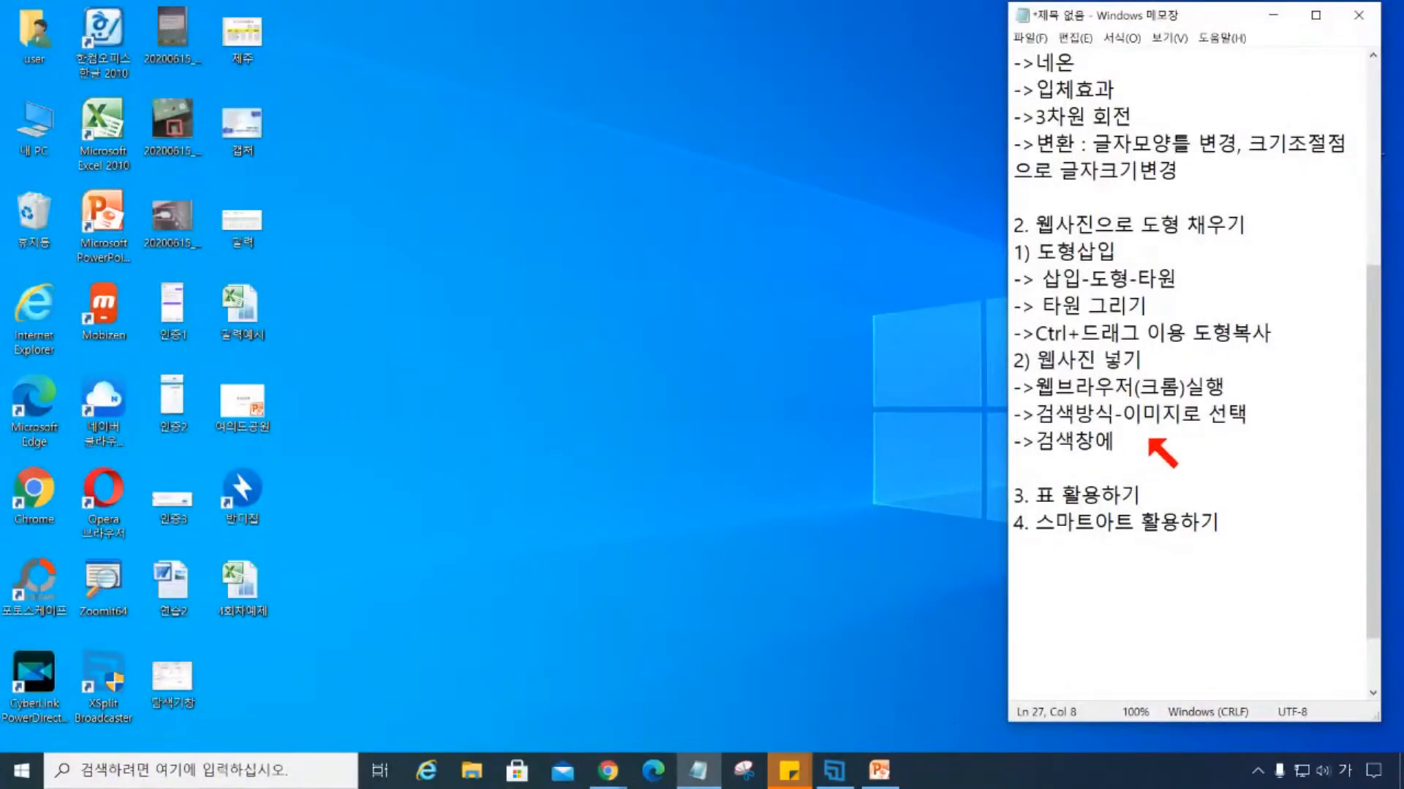
text(자)
key(BackSpace)
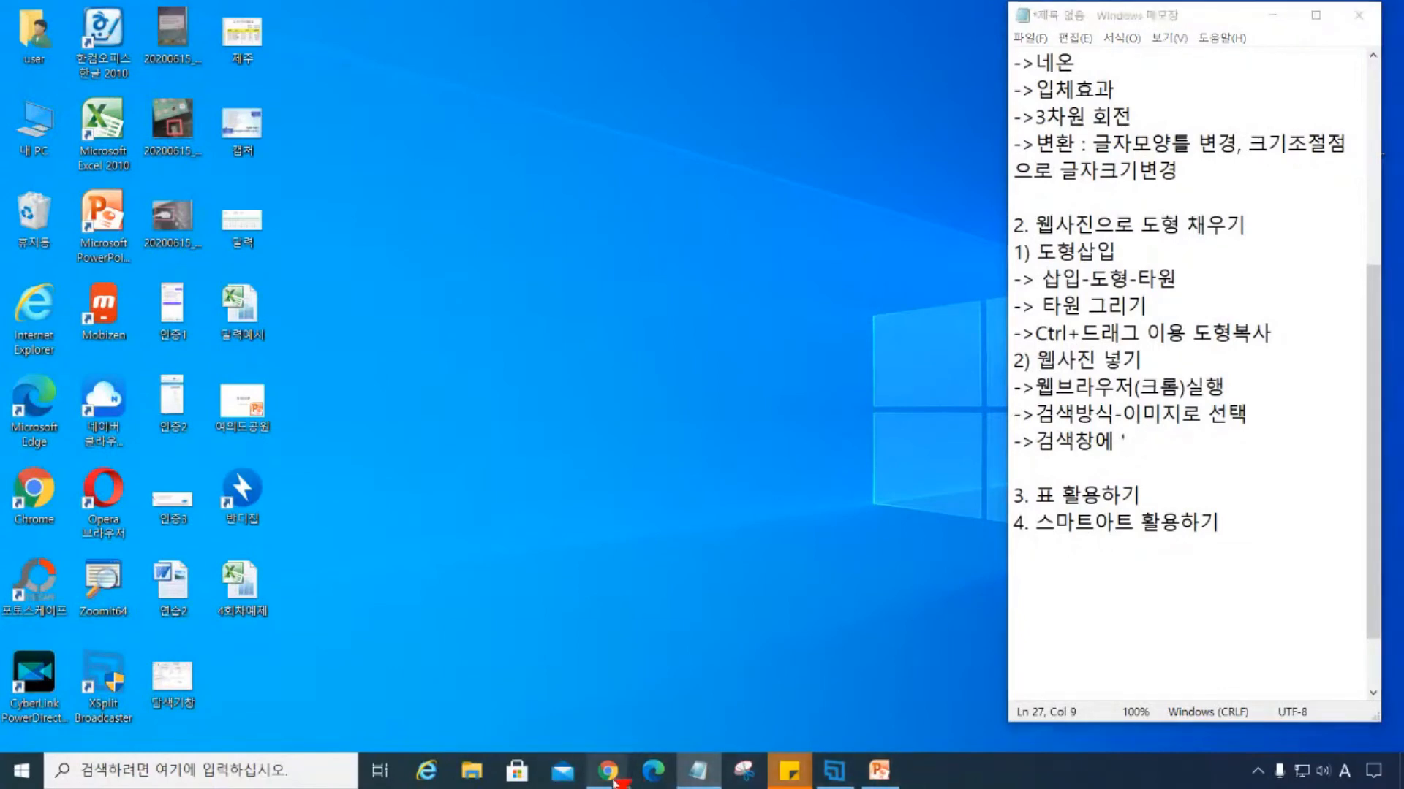
mouse_move(618, 774)
click(644, 724)
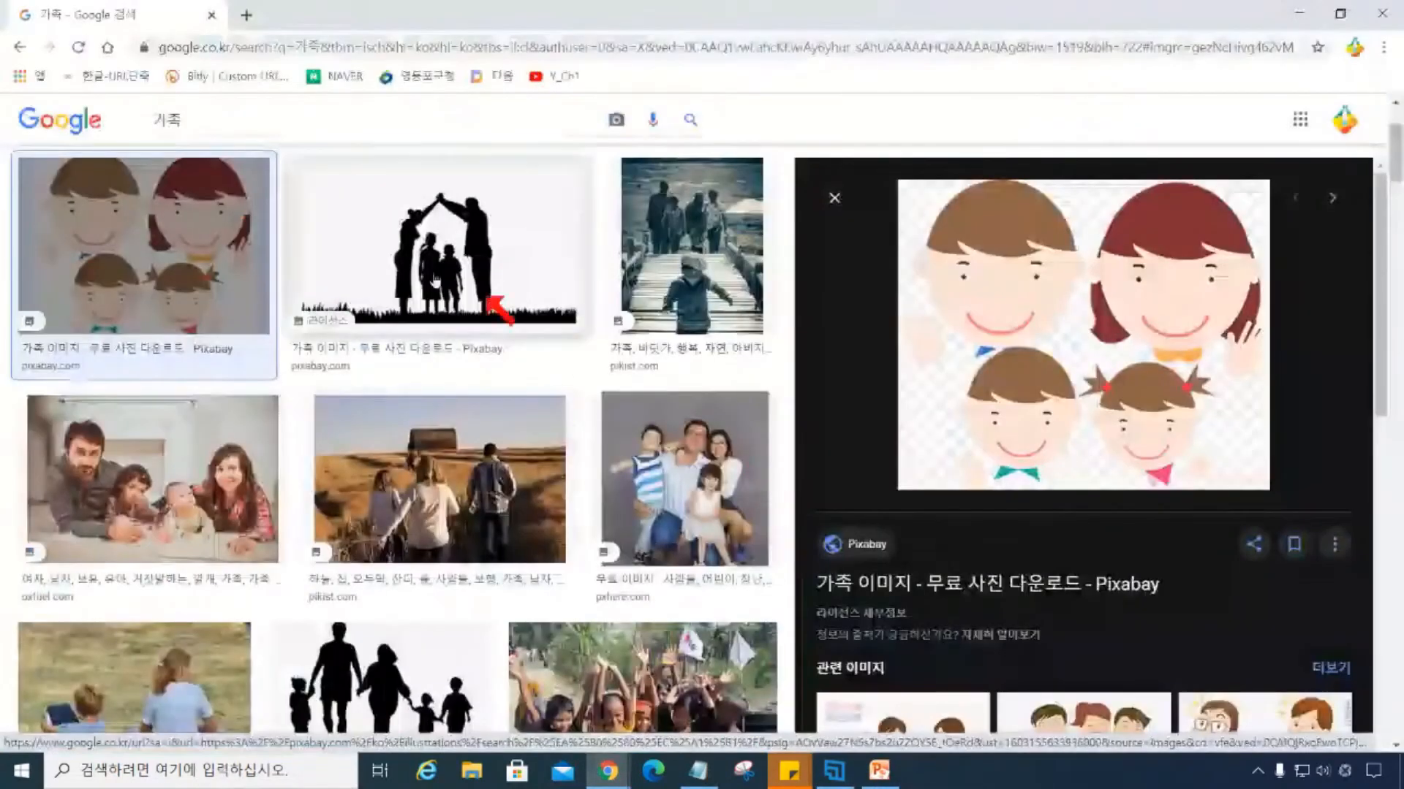
click(1340, 13)
click(1155, 440)
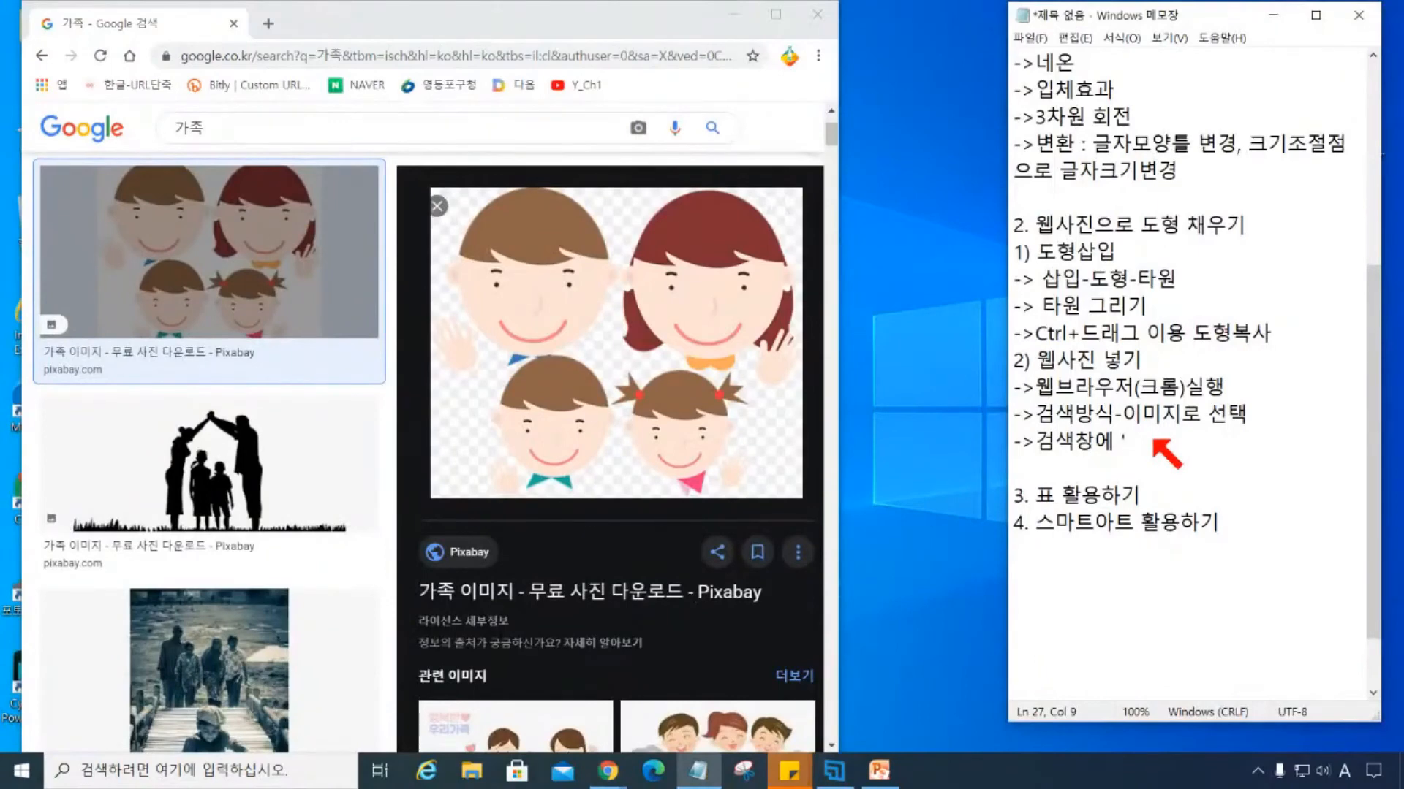
text(가족'검색)
key(Return)
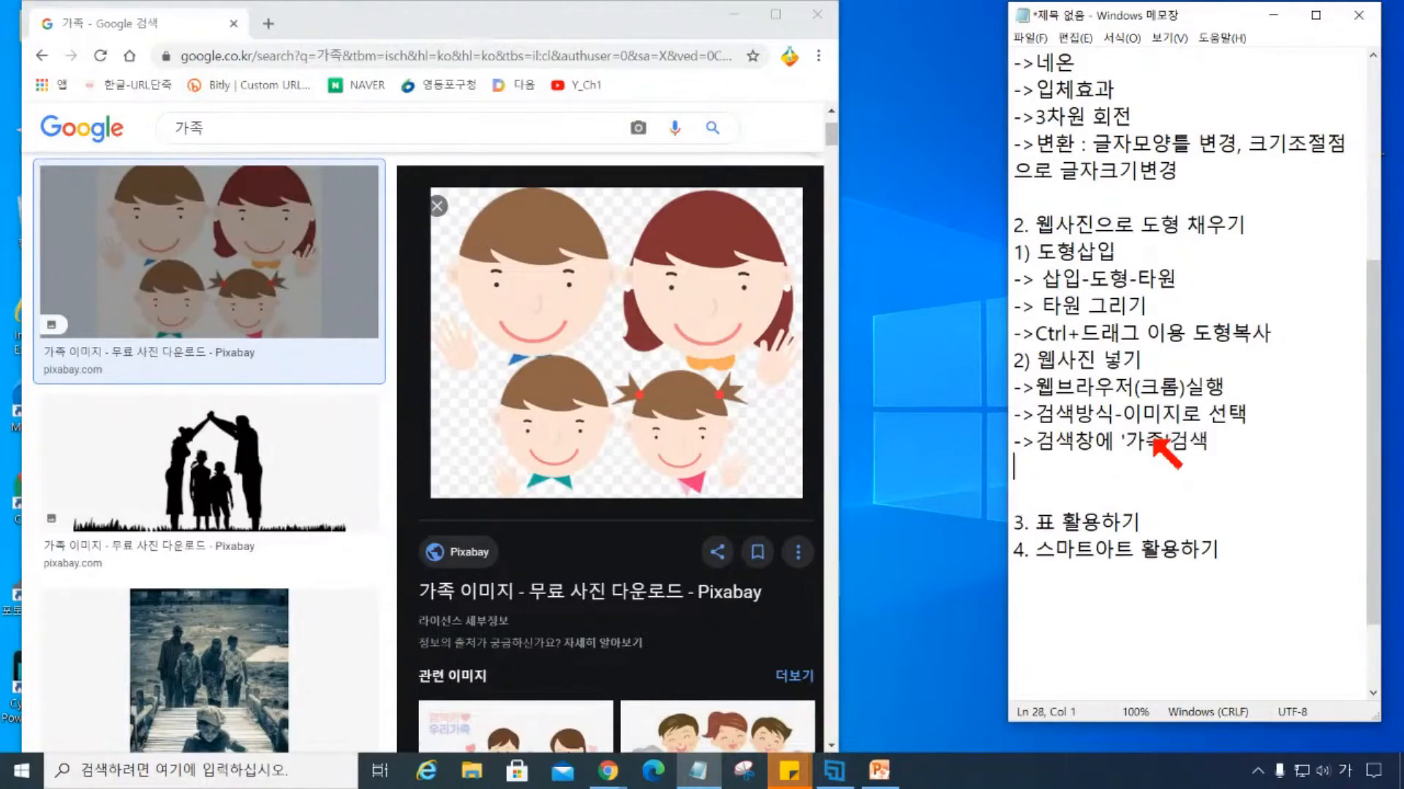
Add the note line "->도구-사용권변경" below the family search note.
text(-> )
text(도구)
text( -사용구)
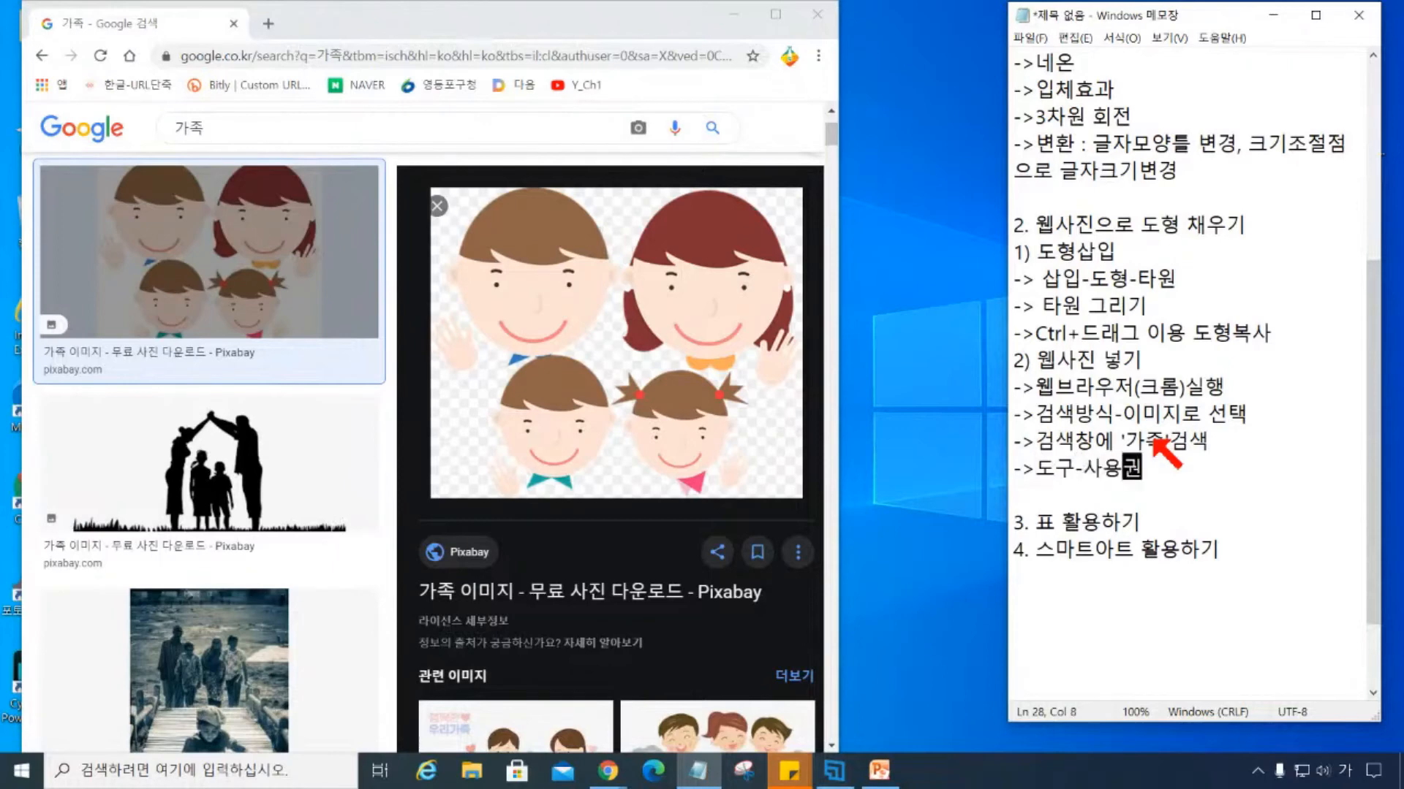
text(벼넉)
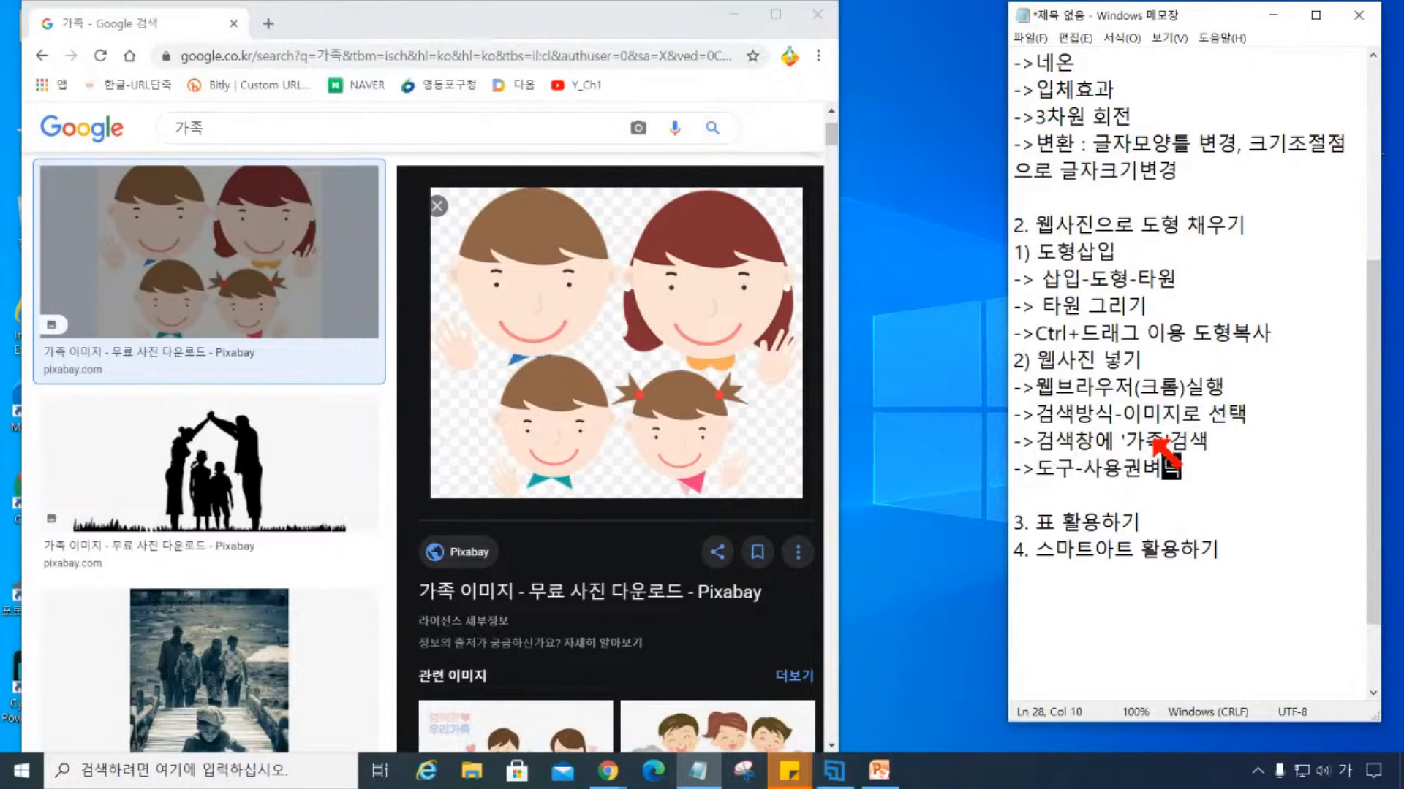
key(BackSpace)
key(BackSpace)
text(변경)
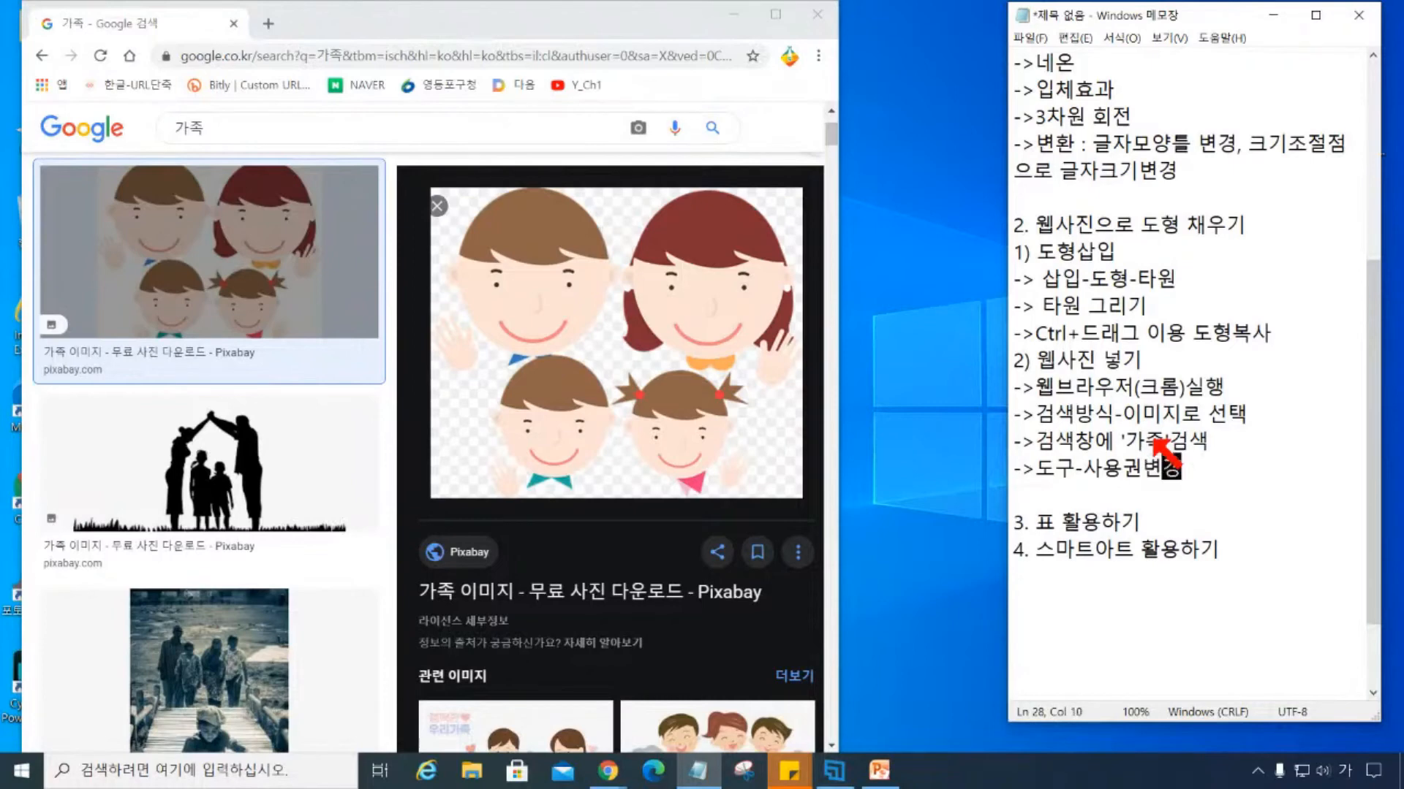
key(Return)
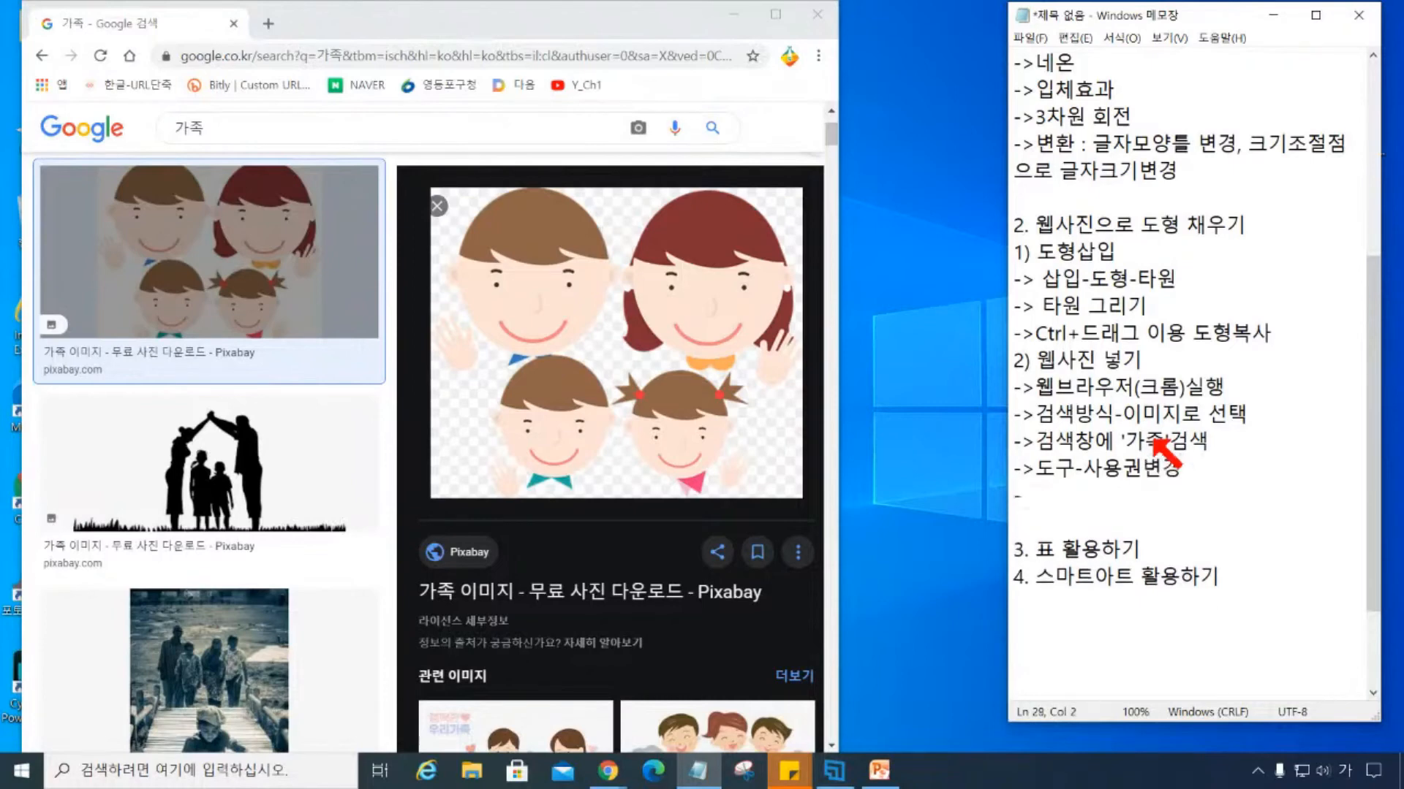
Add the note line "-> 무료가족사진 선택" below the usage rights note.
text(-> 무료)
text(자)
key(BackSpace)
text(가족사지)
text( 선택)
key(Return)
Add the note "->이미지 복사" on the new line and minimize the Chrome window.
text(->이미지 복)
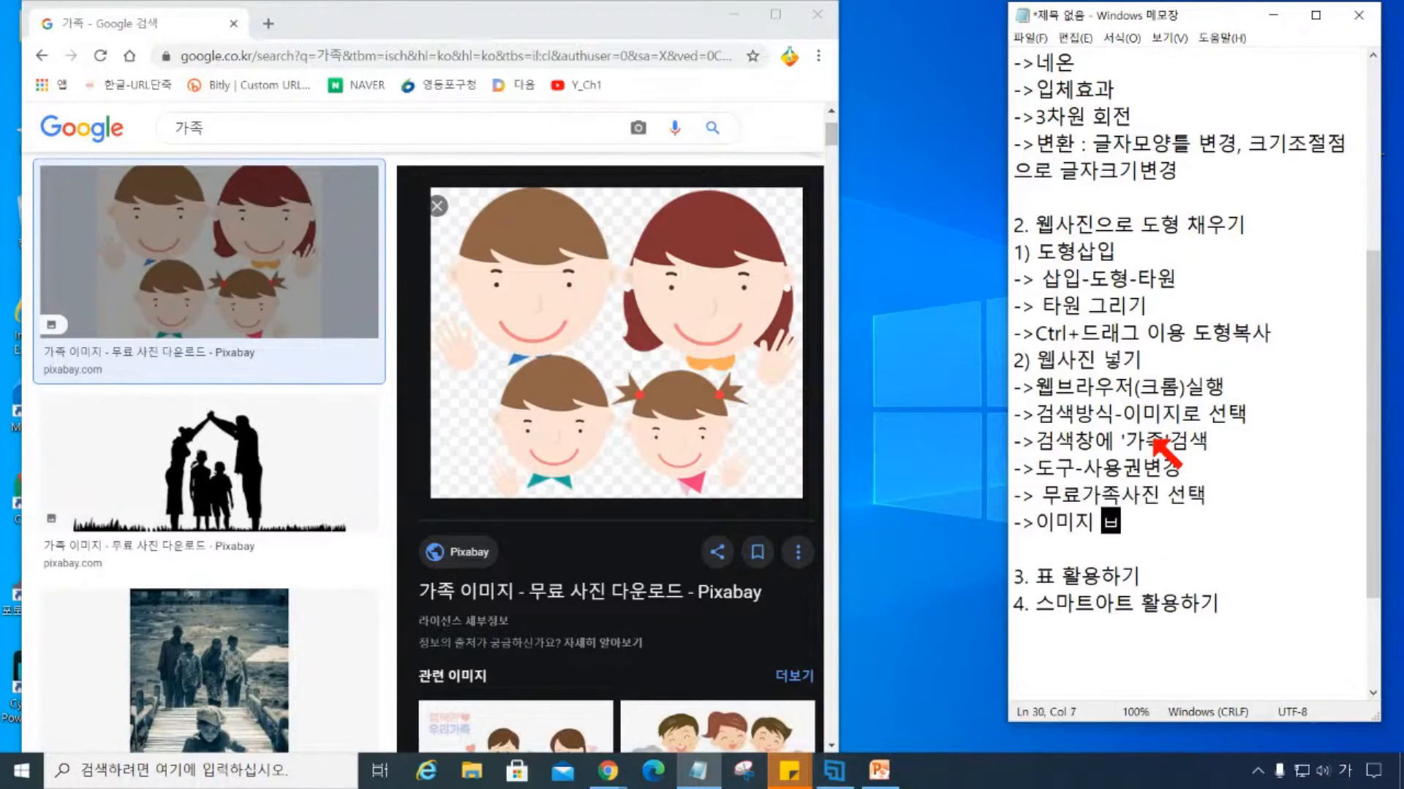
text(사)
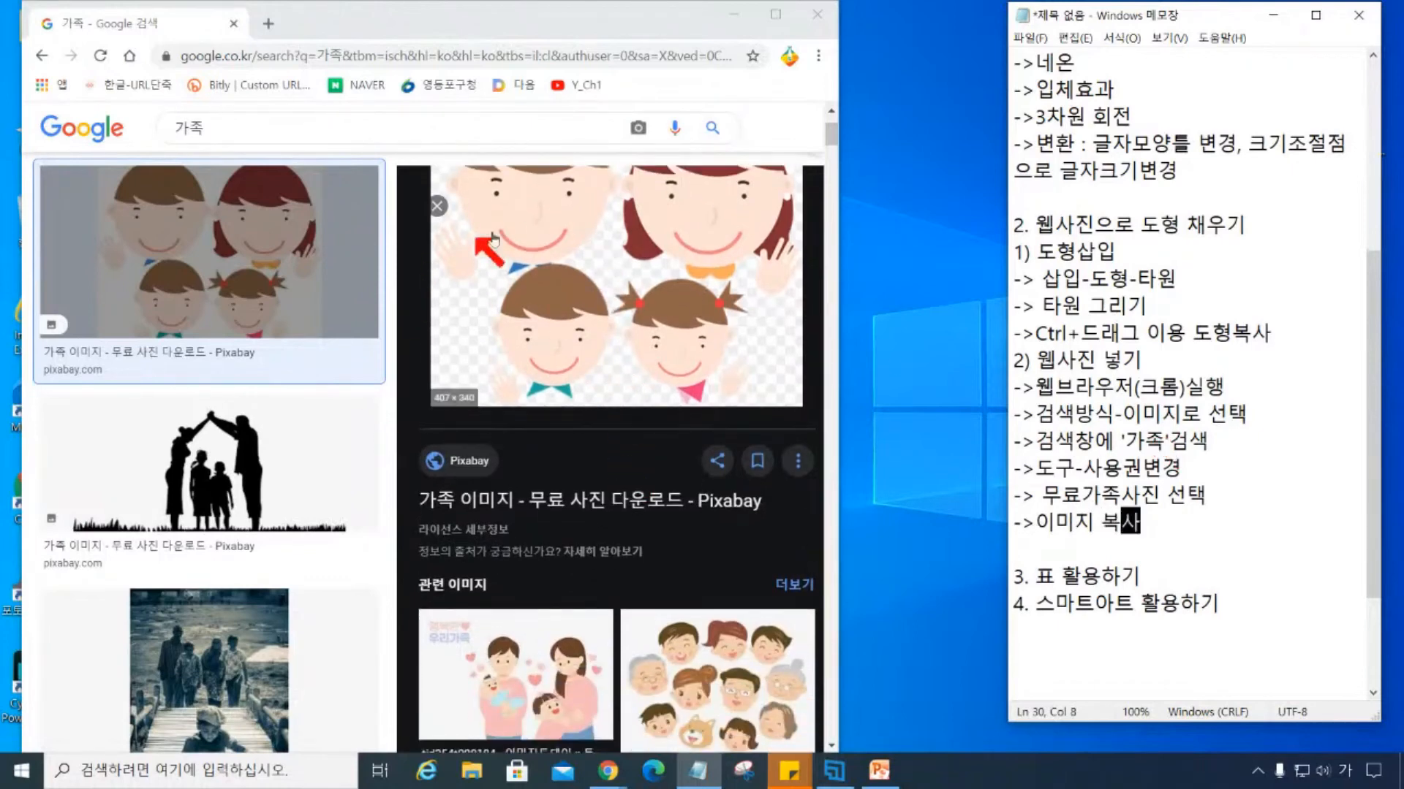
click(732, 16)
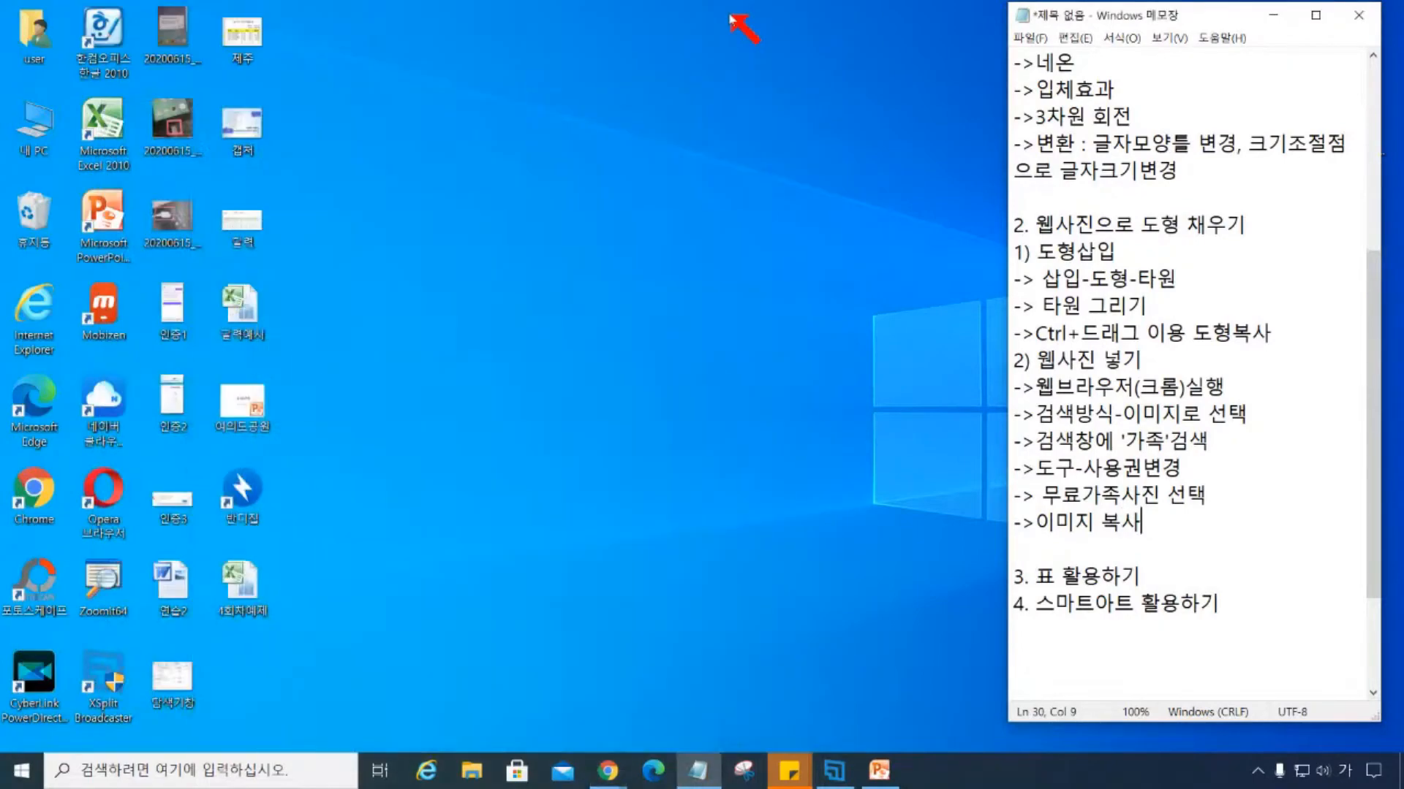
Switch to PowerPoint, open the shape format settings for the first circle on slide 2, and move the dialog clear of it.
click(879, 771)
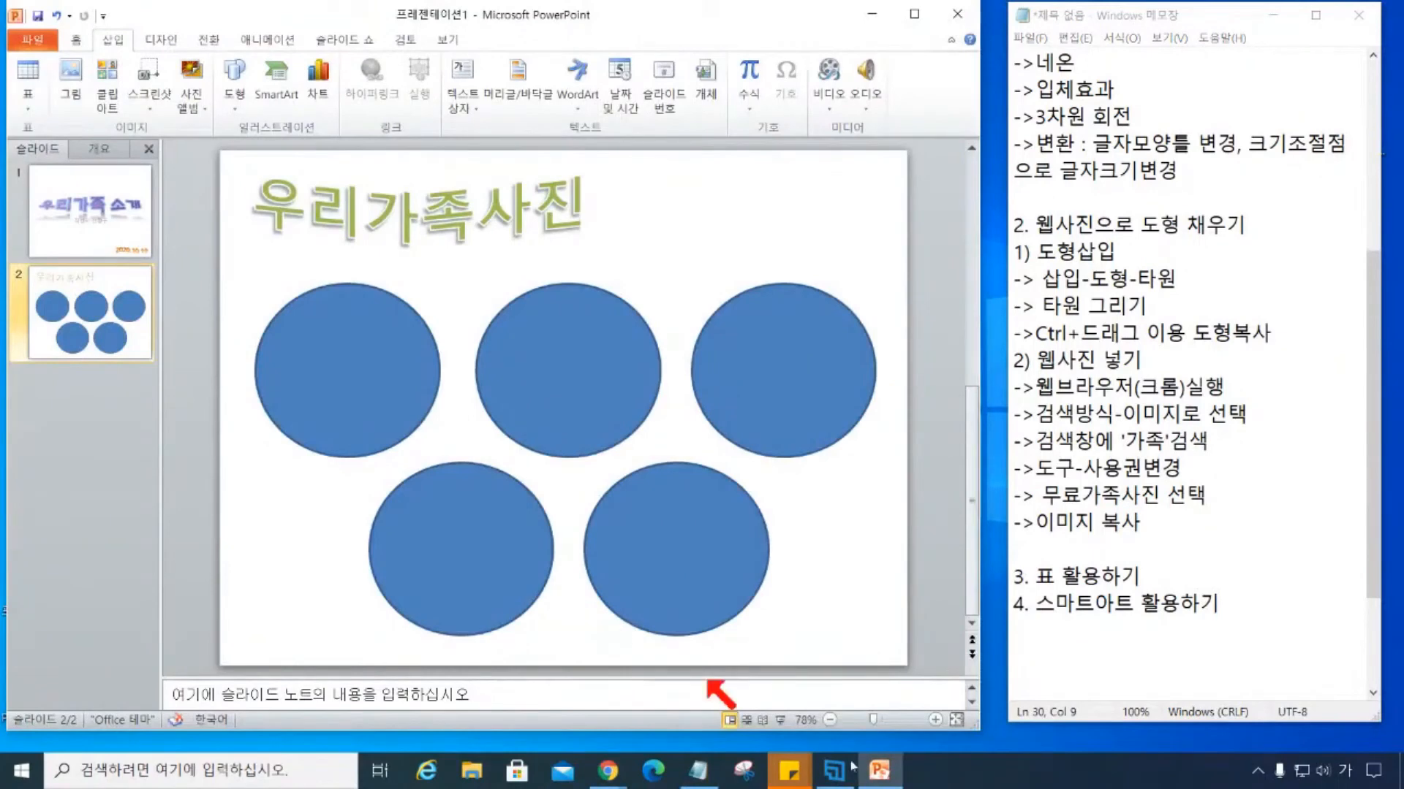
mouse_move(895, 782)
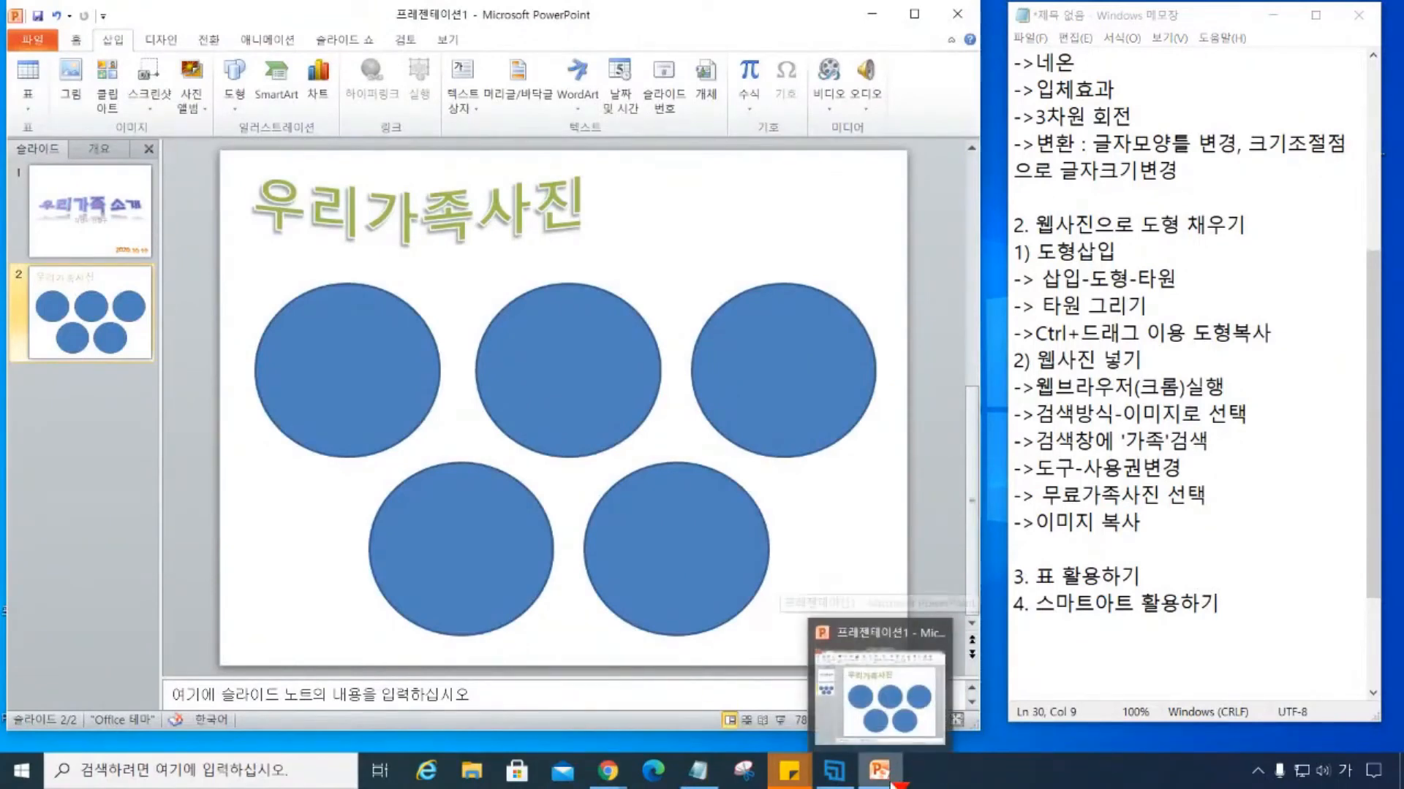
click(1403, 467)
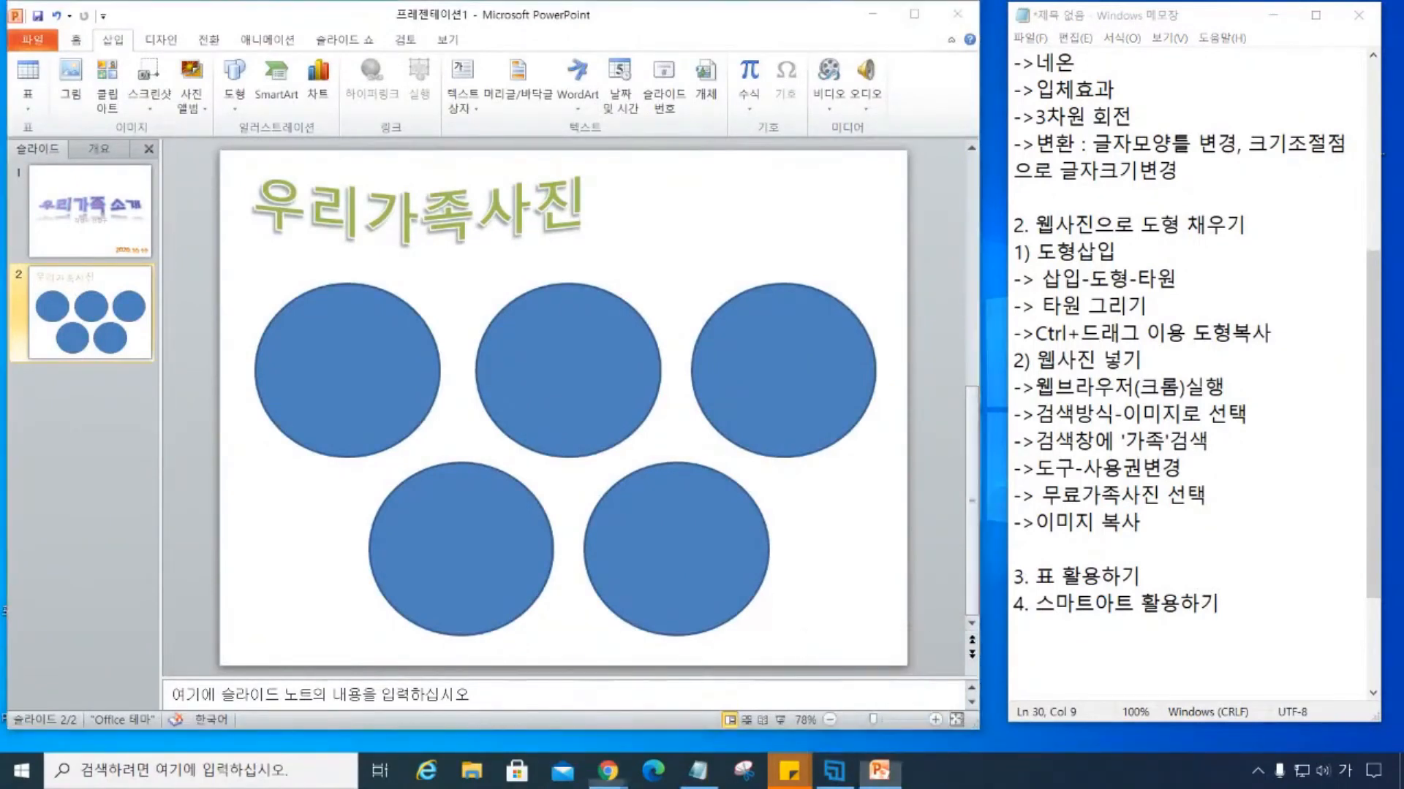
click(326, 373)
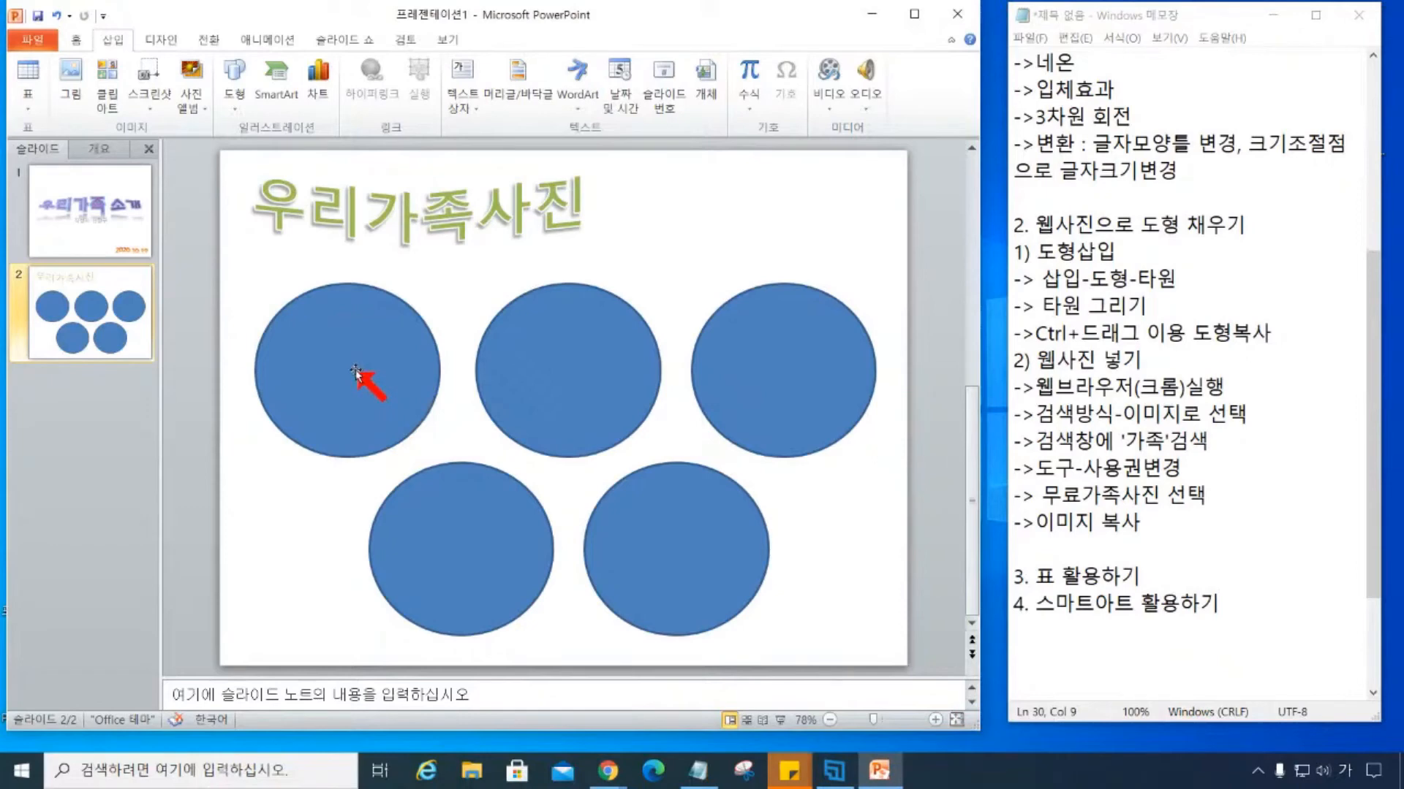
click(337, 355)
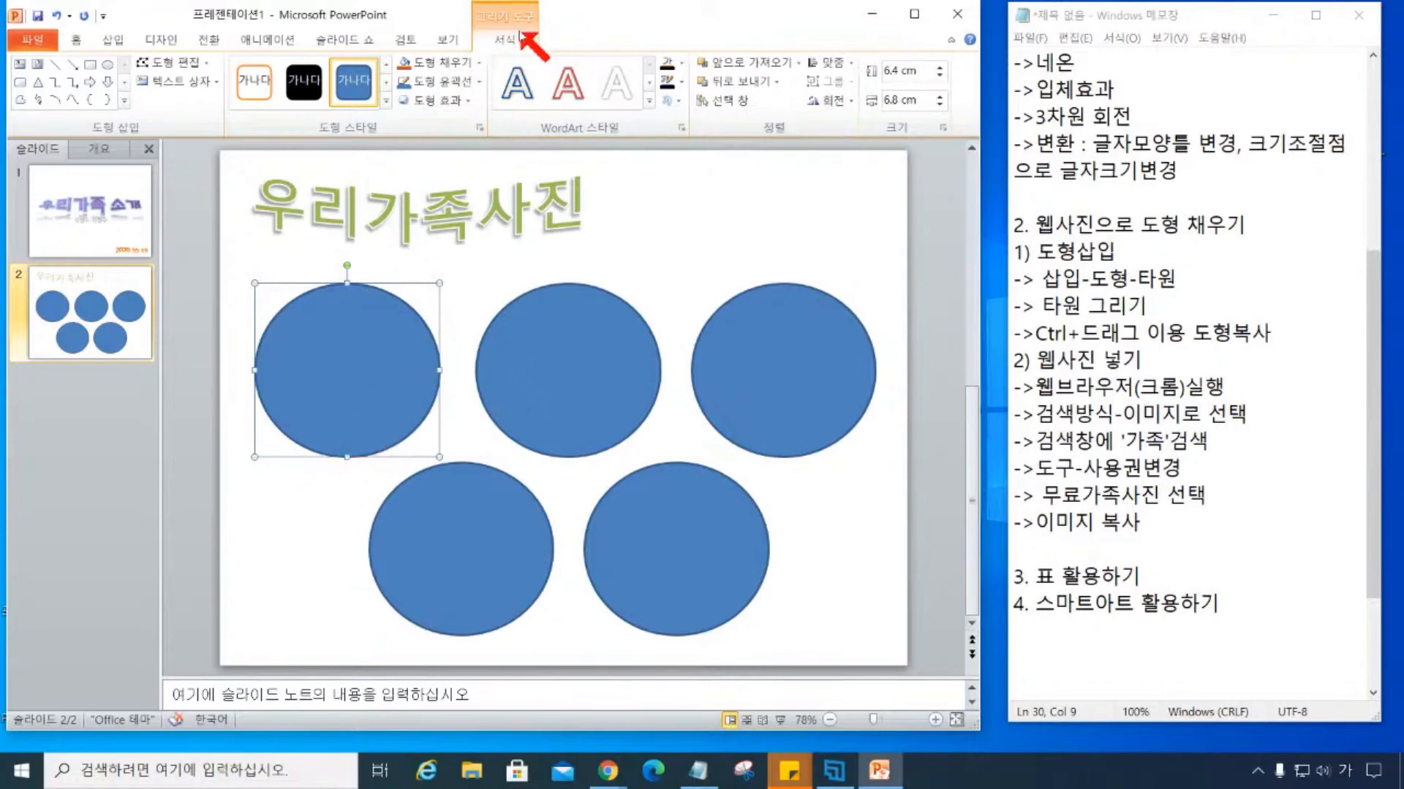
right_click(346, 377)
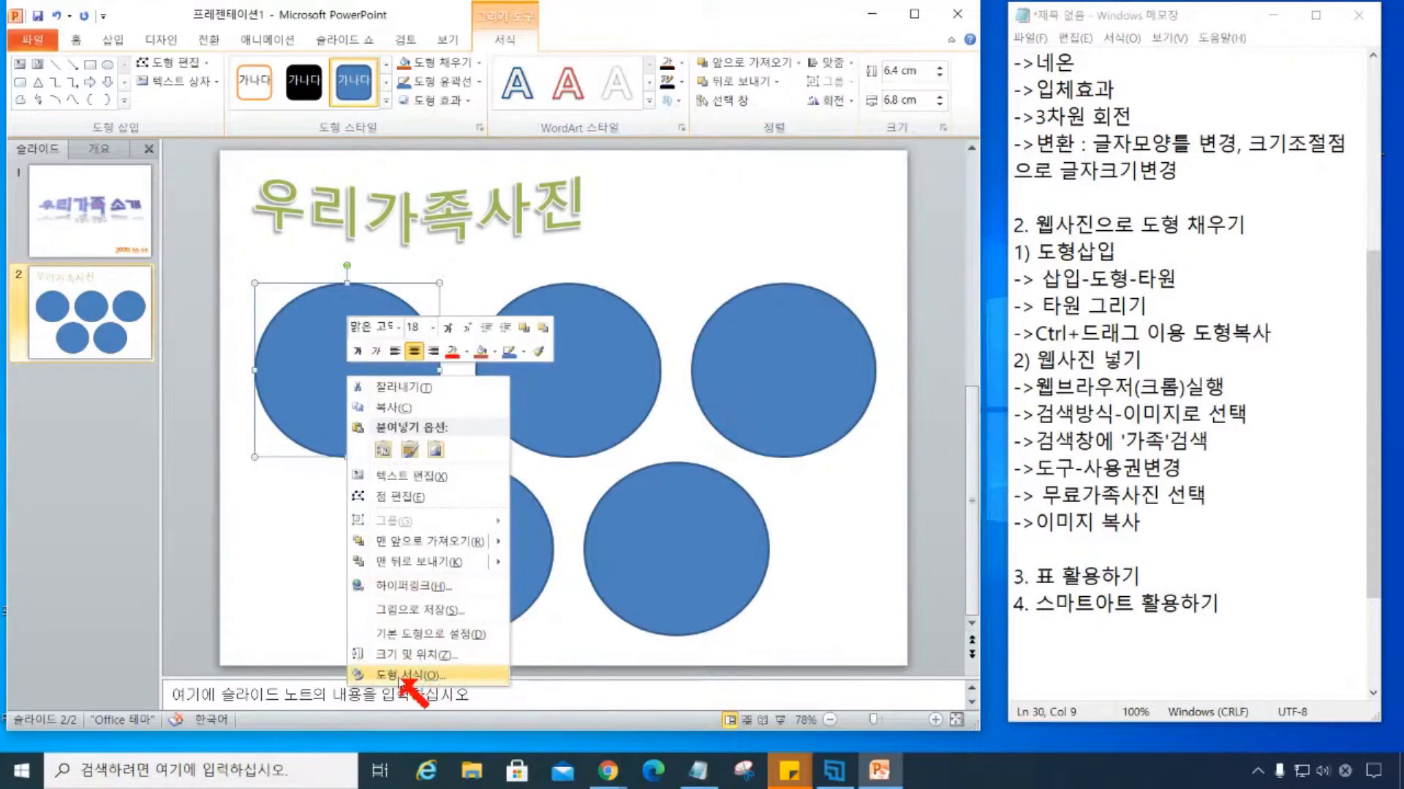
click(400, 677)
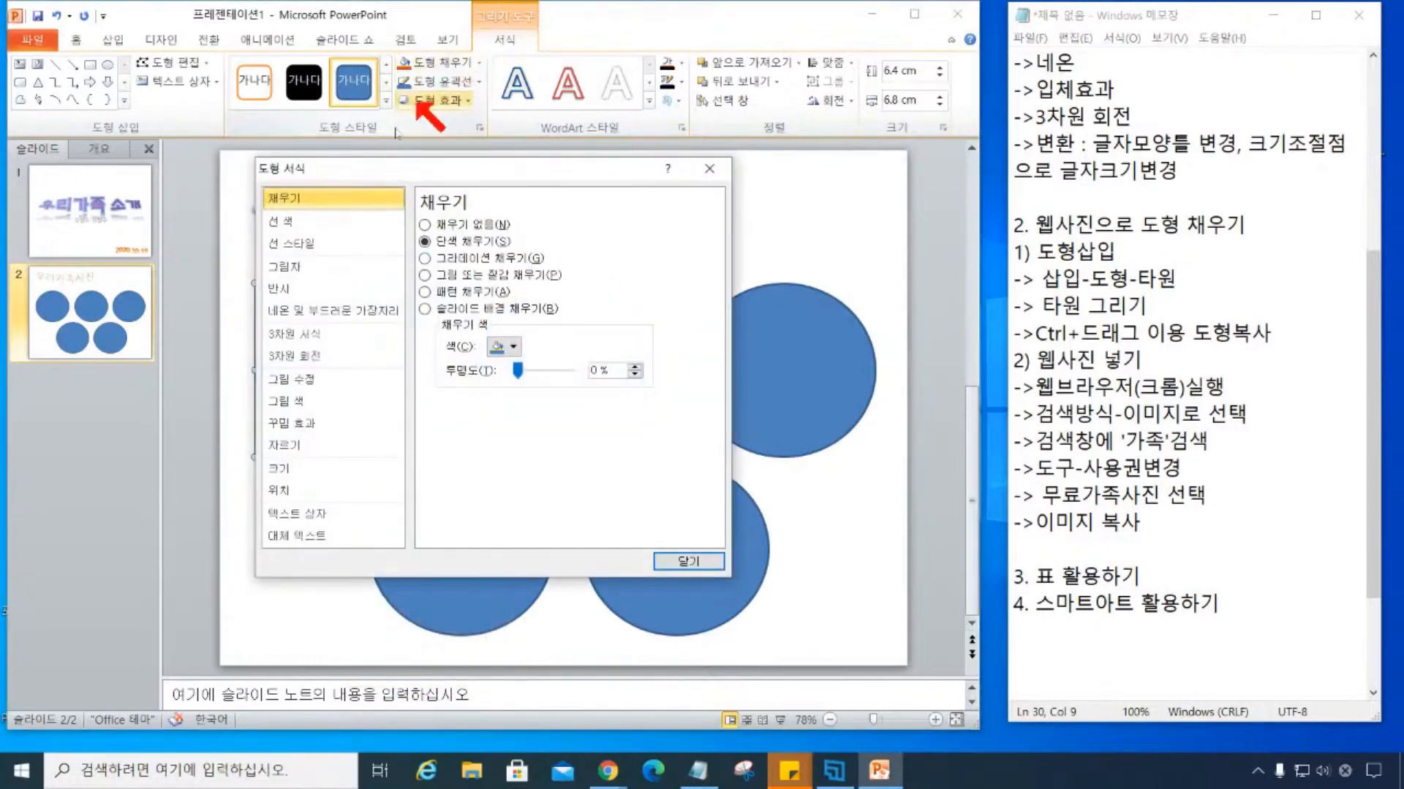
drag(375, 169, 584, 124)
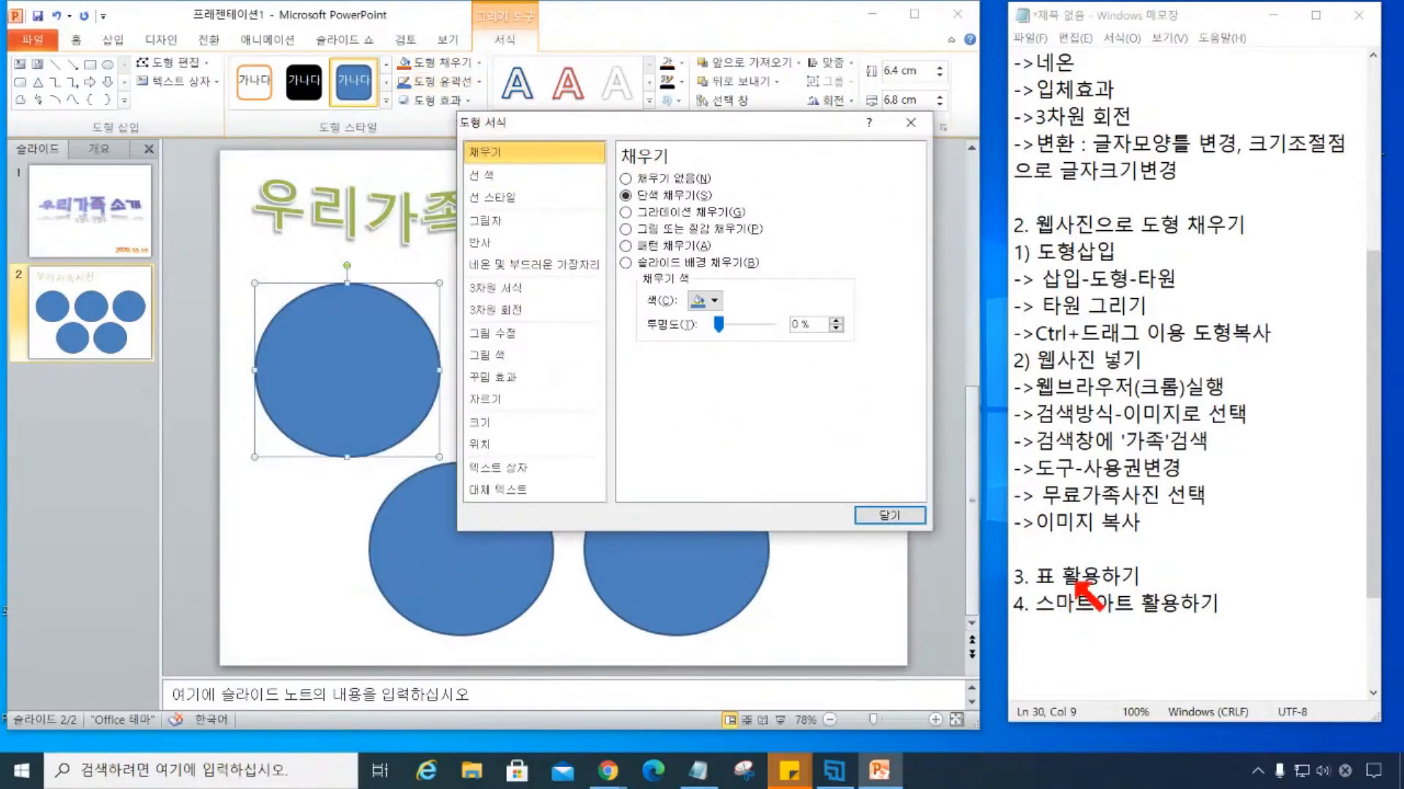
Add the note line "->파워포인트창-도형선택" below the image copy note in Notepad.
click(1067, 549)
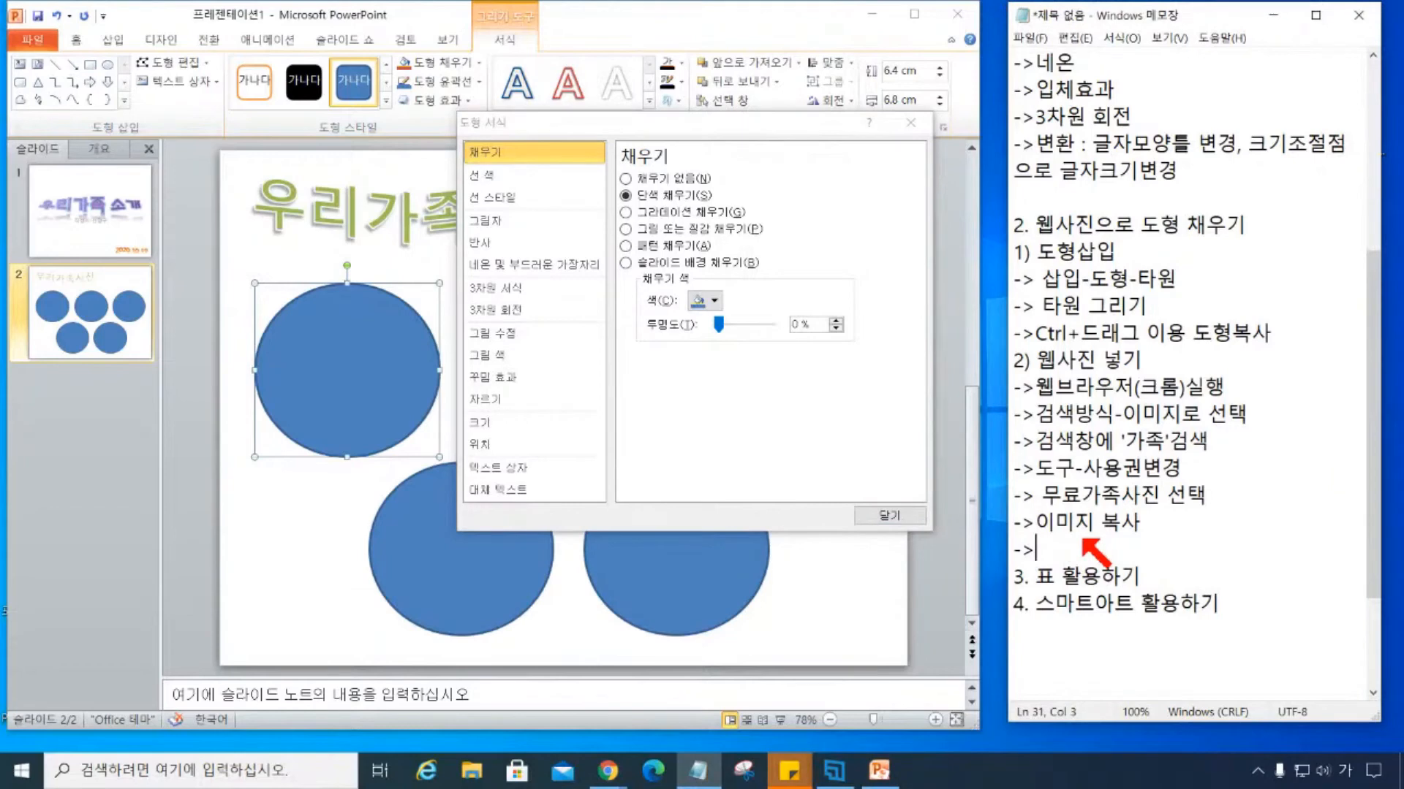
text(->파워포인ㅌ)
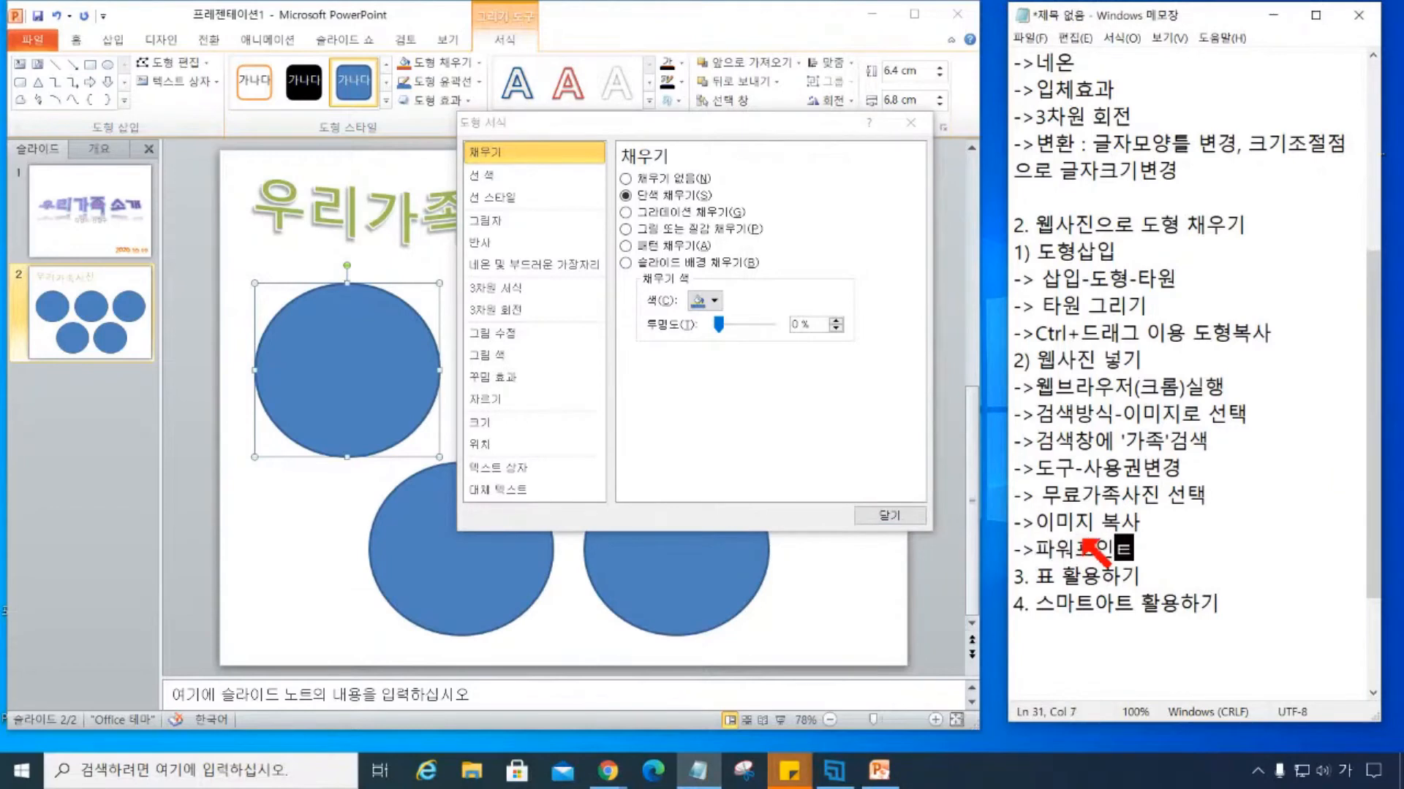
text(창-도형선ㅌ)
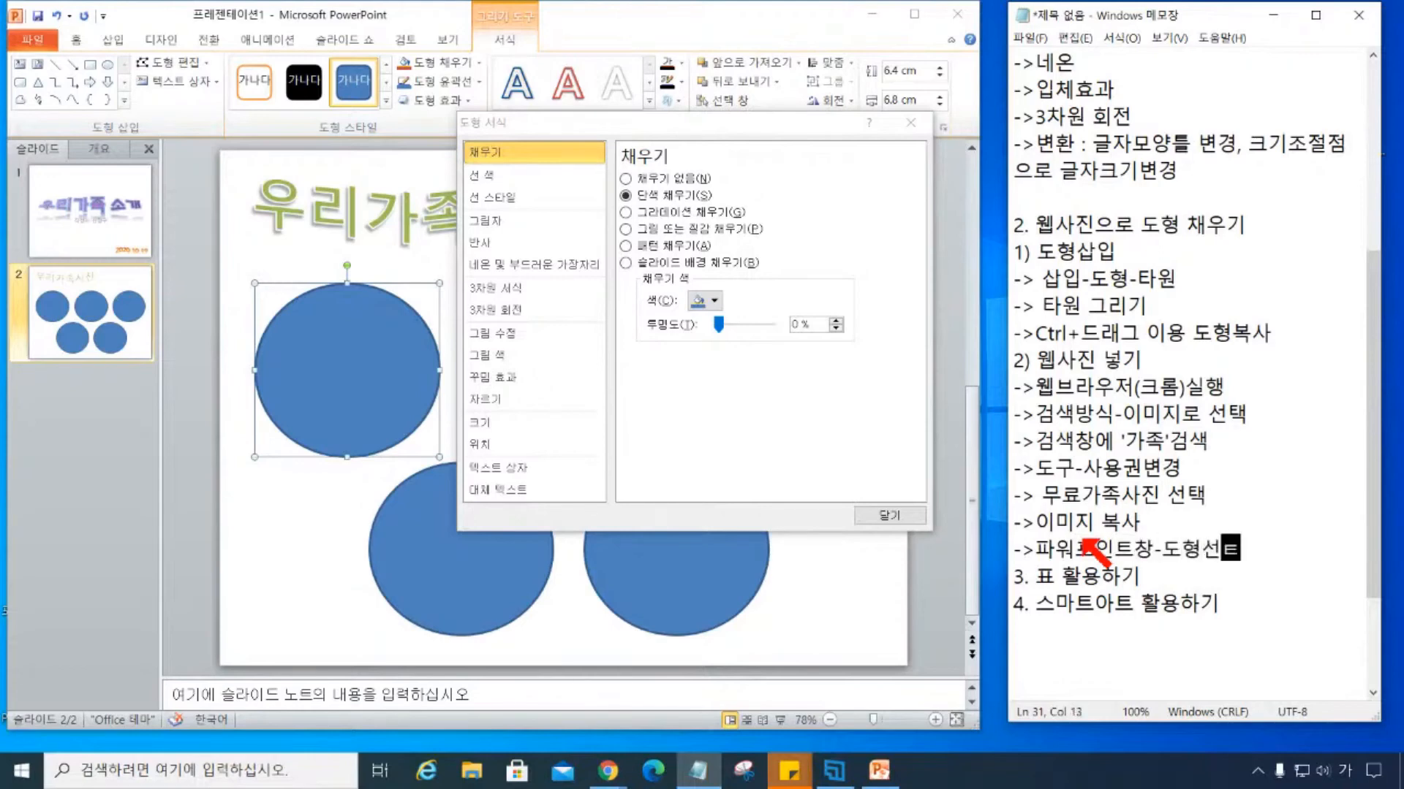
text(택)
key(Return)
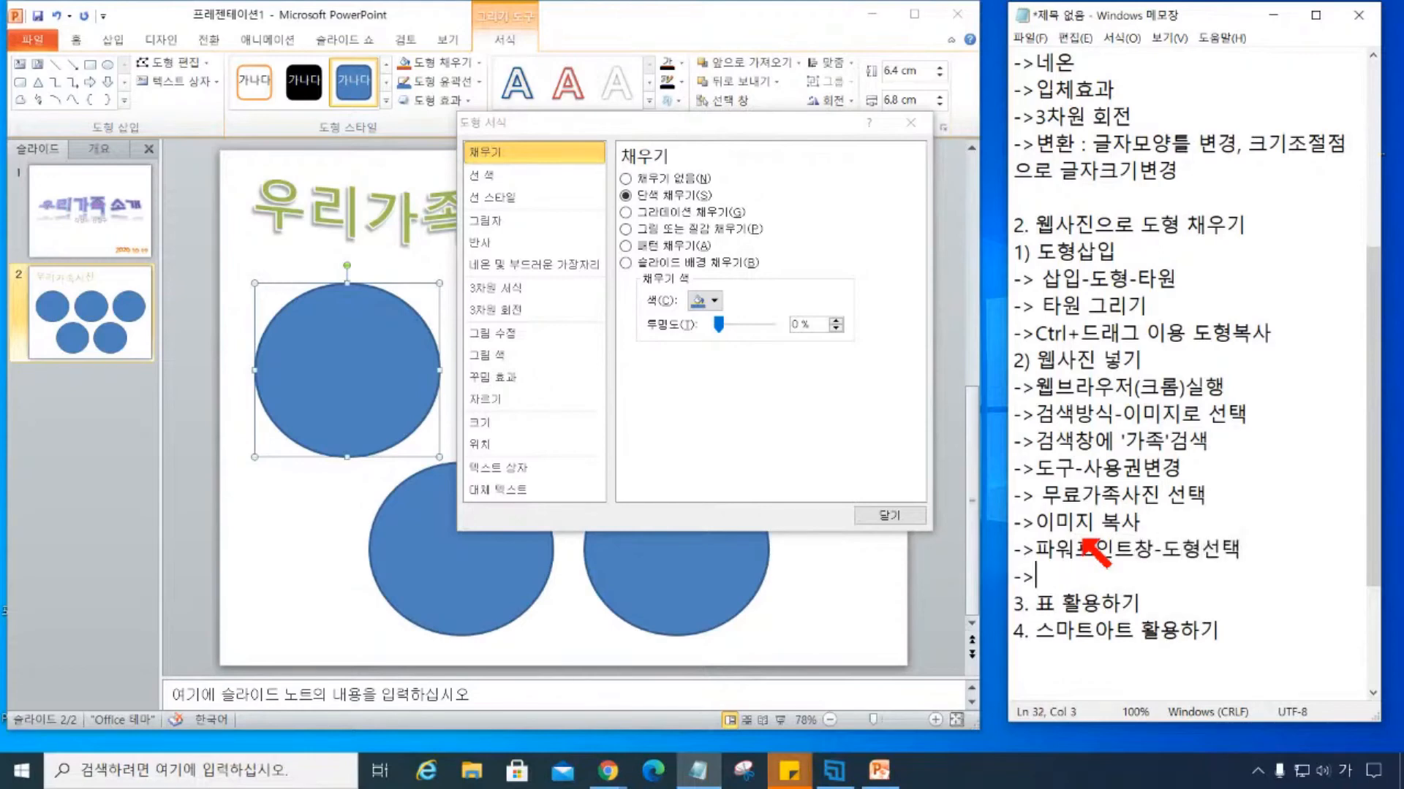
Add the note line "->마.오클릭 도형서식 선택" below the shape selection note.
text(->마.오클릭)
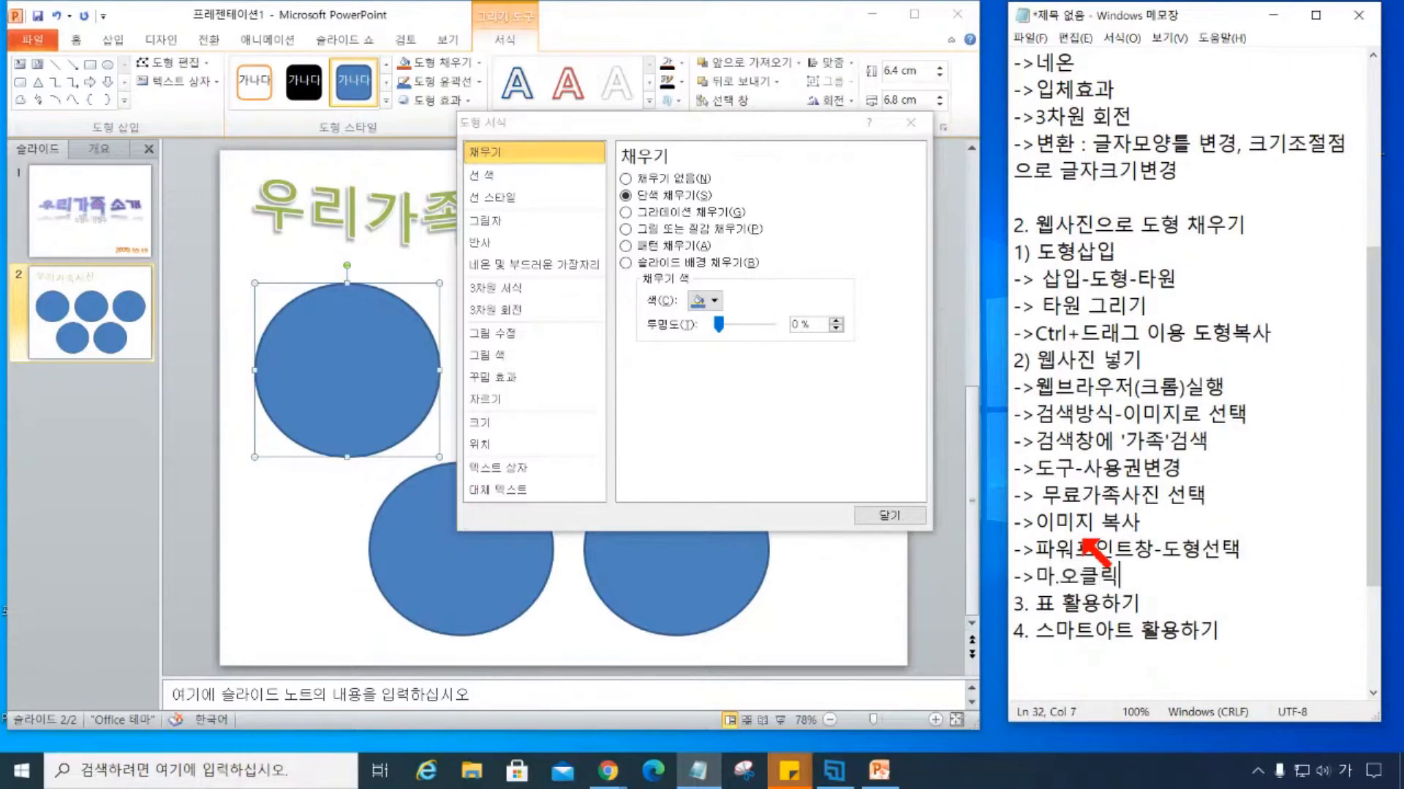
text( 도형시)
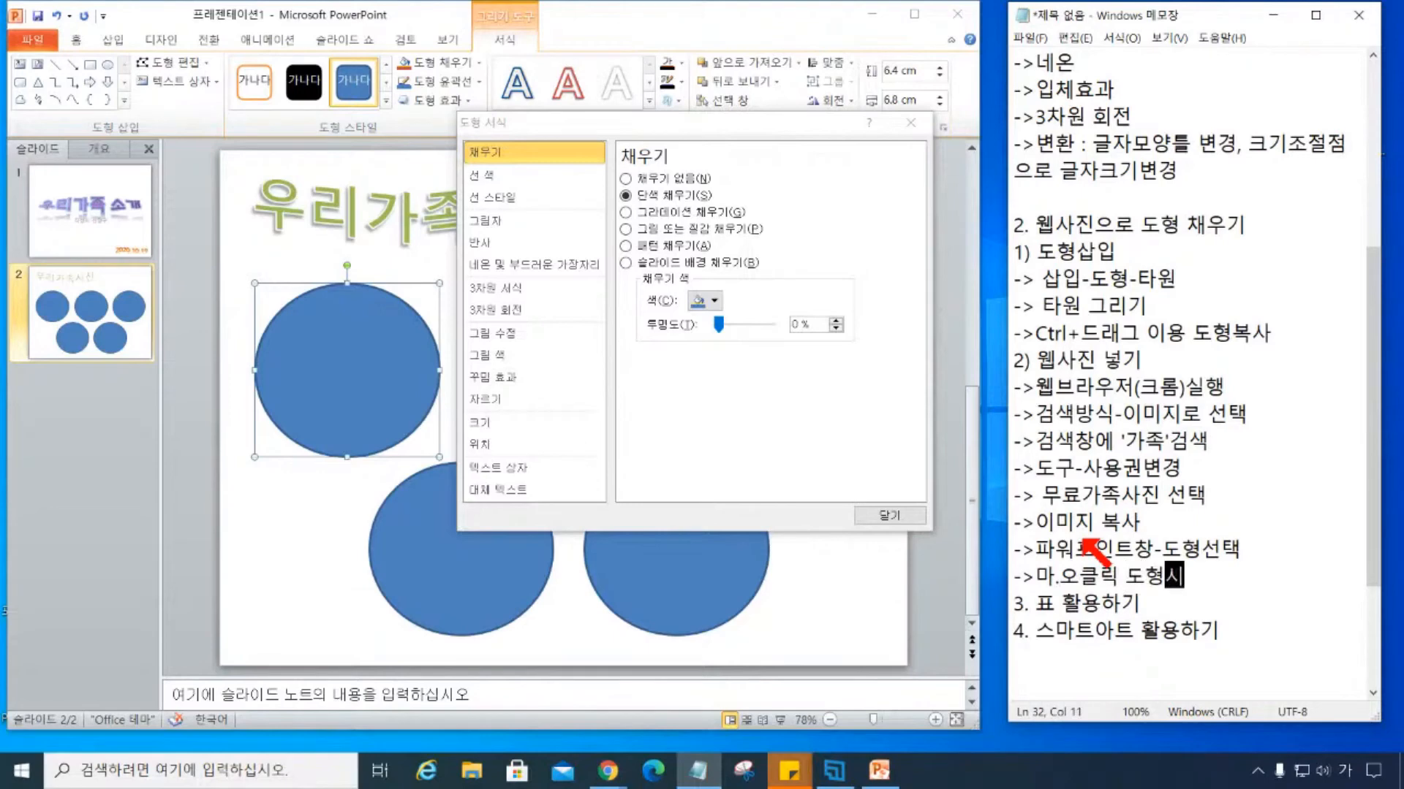
text(식 선택)
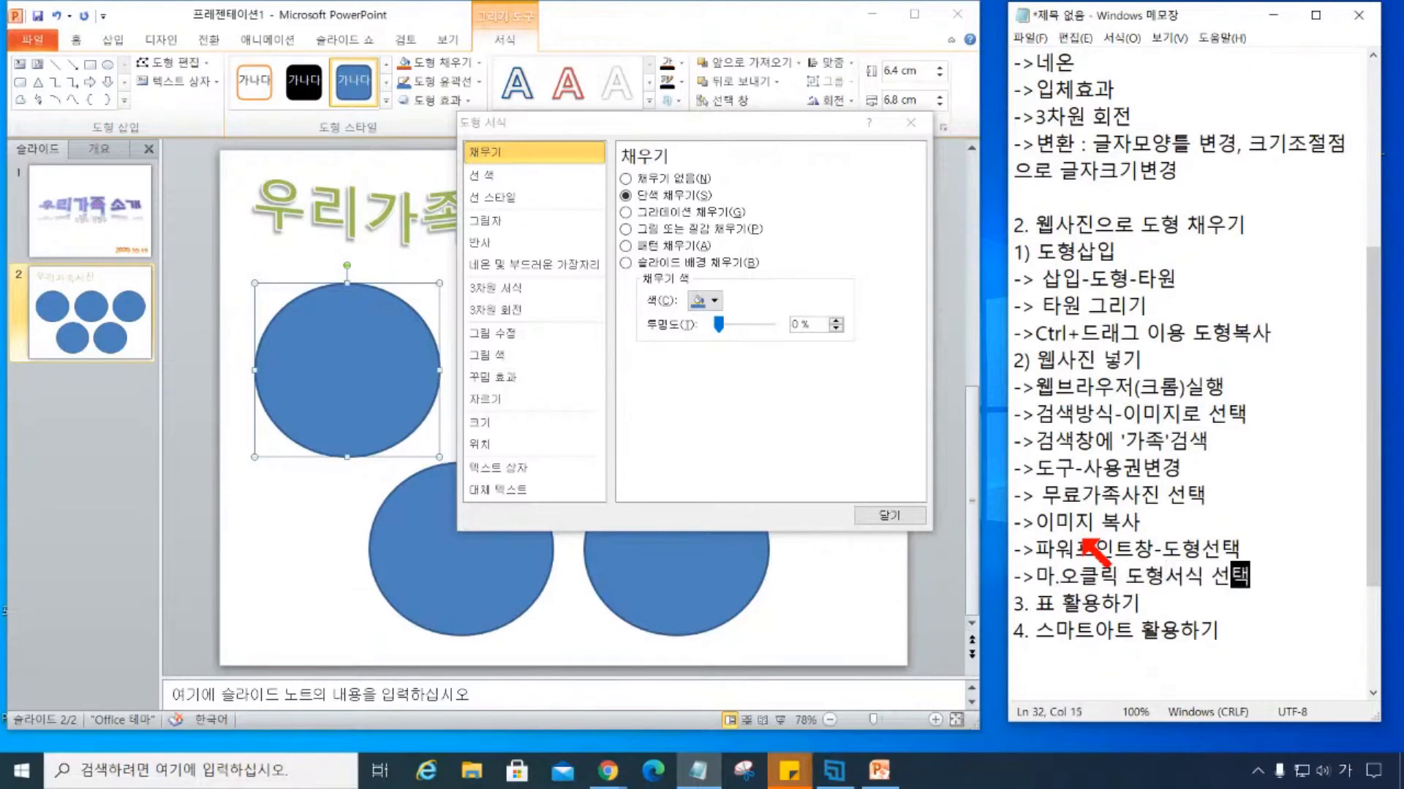
key(Return)
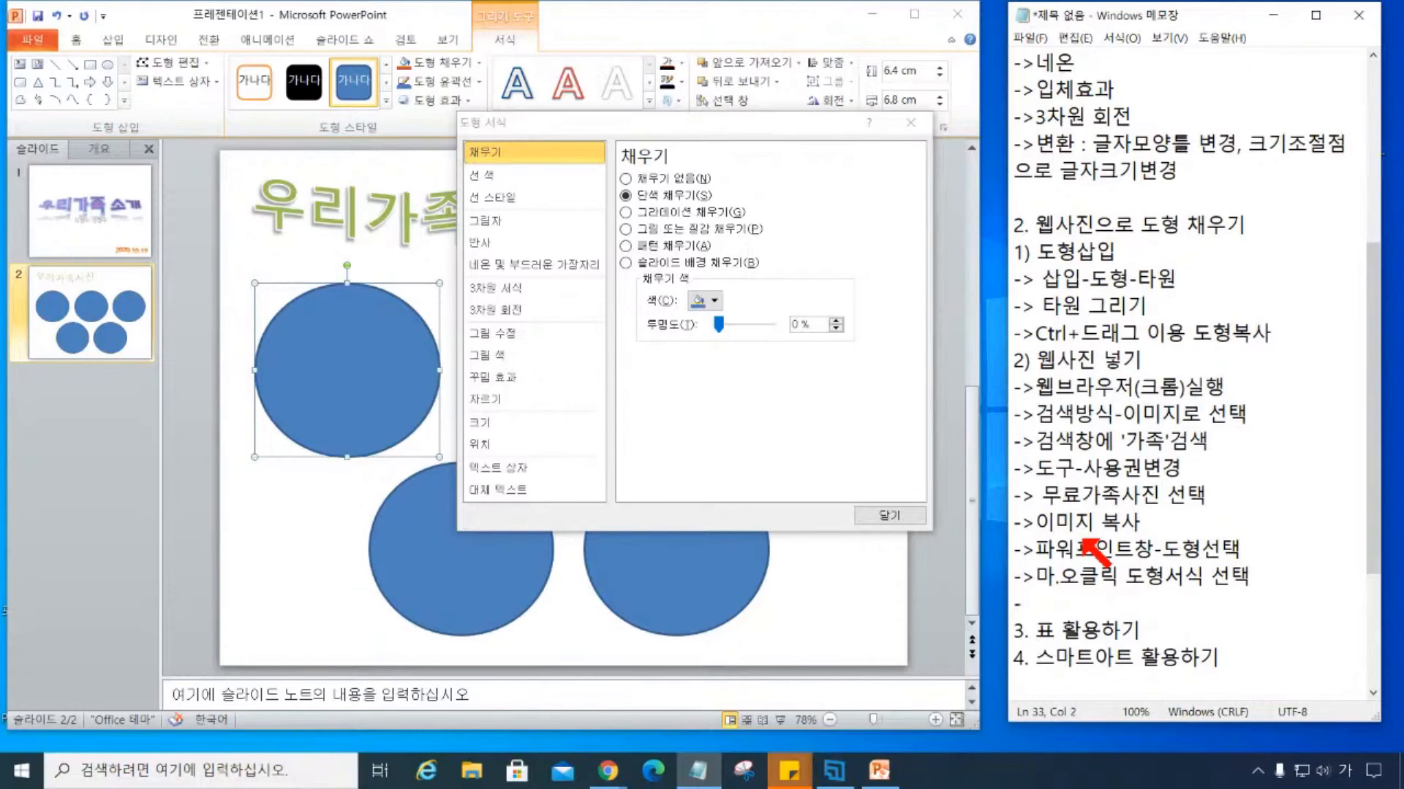
Add the note line "->채우기방식-그림 또는 질감채우기" below the shape format note.
text(->채우)
text(기방ㅅ)
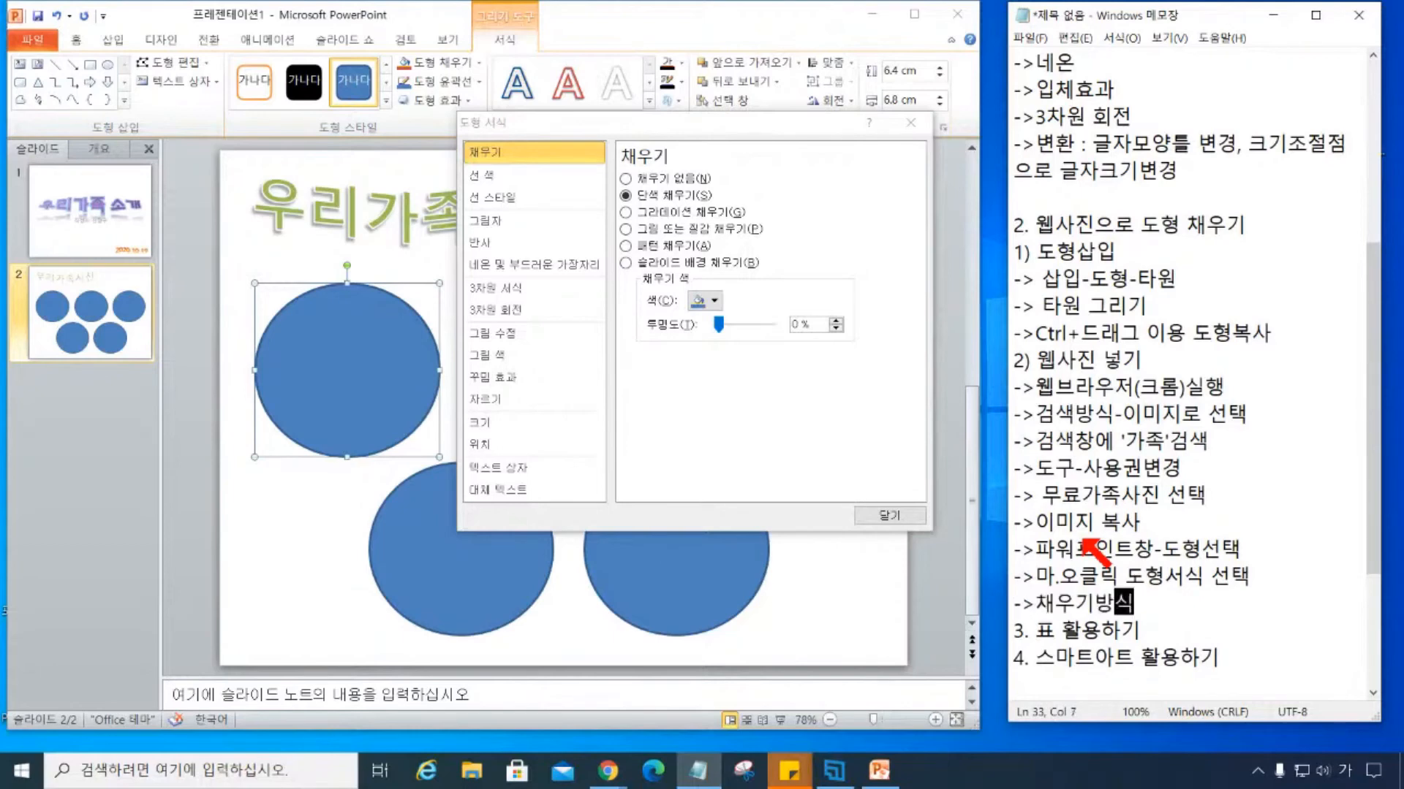
text(-그림 또는 ㅈ)
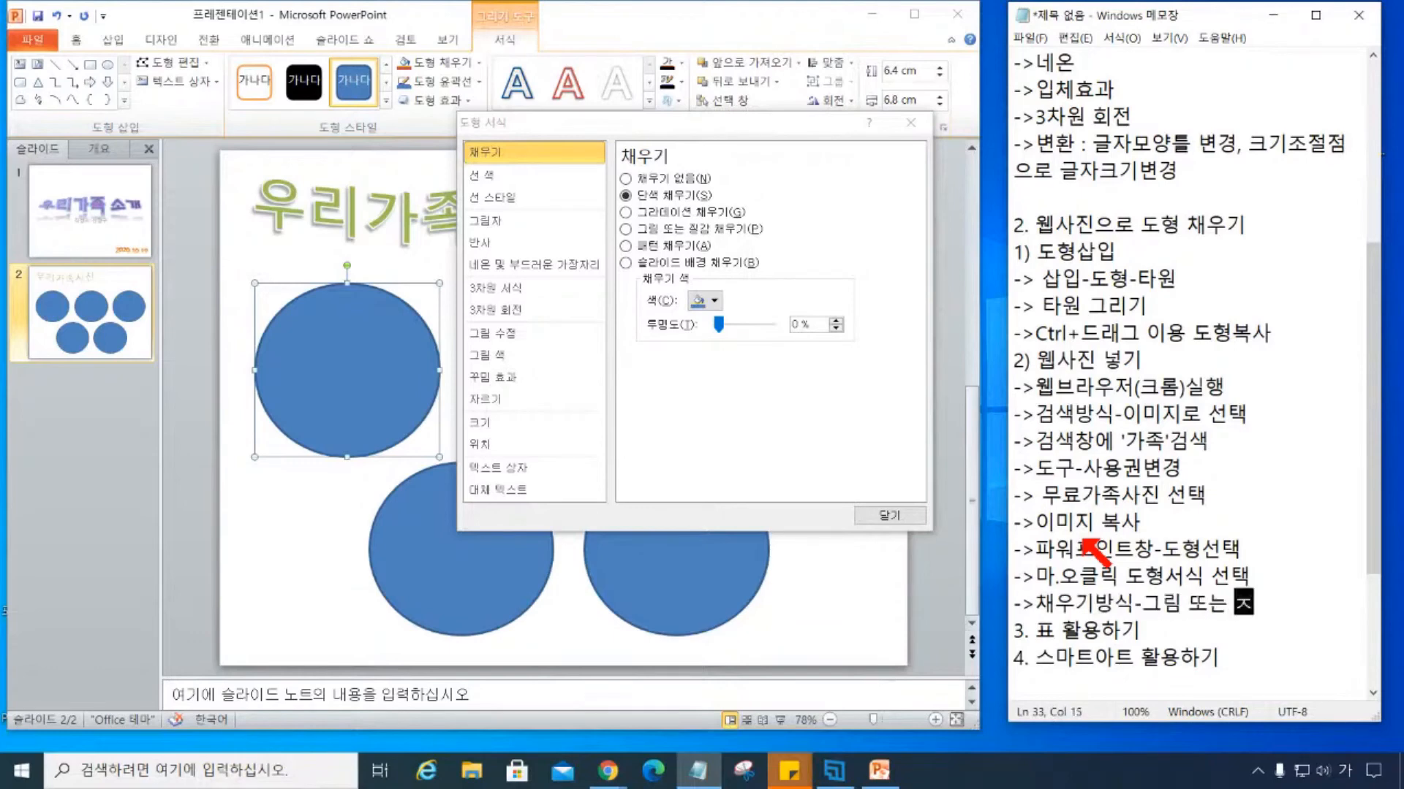
text(감채우기)
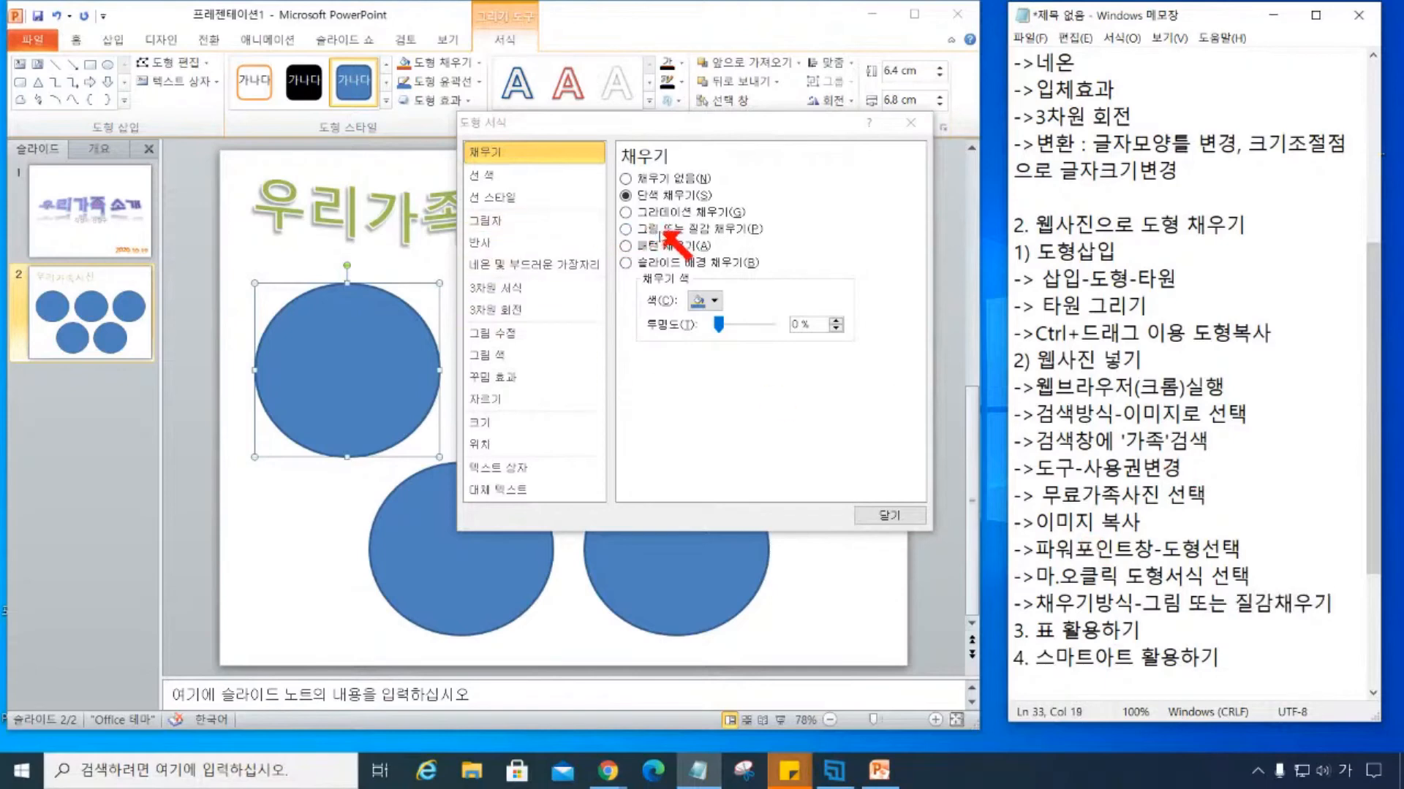
Set the first circle to a picture or texture fill using the copied family image from the clipboard.
click(663, 233)
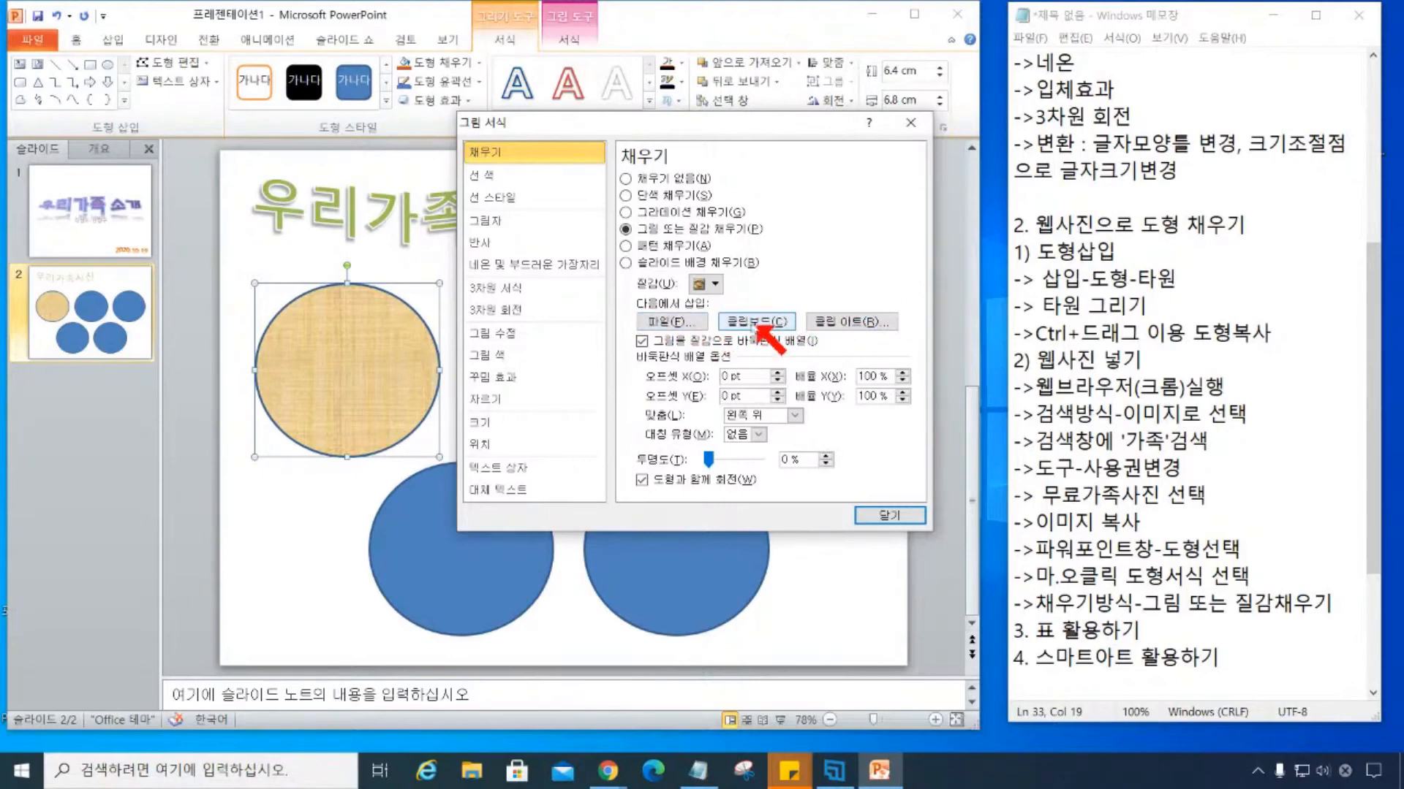
click(751, 324)
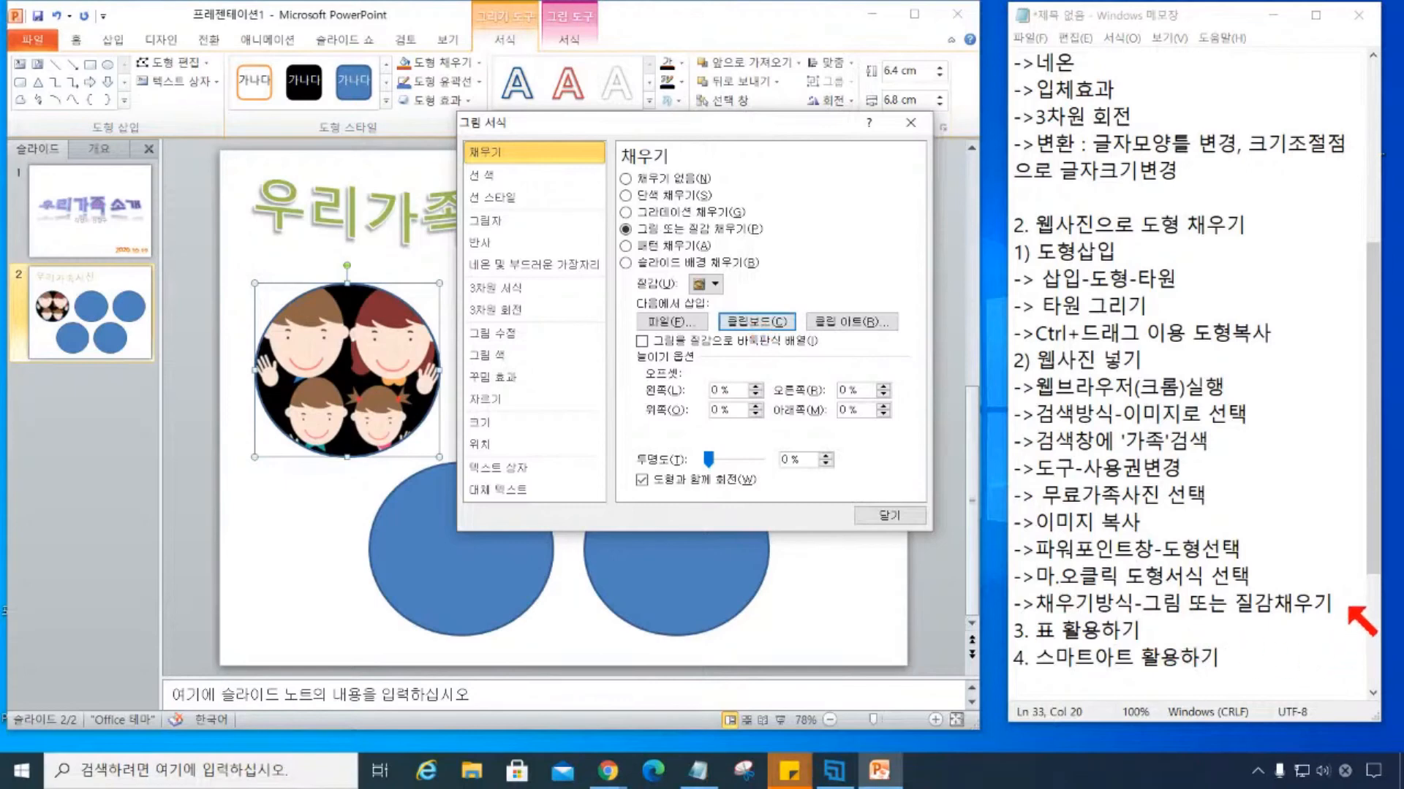
Add the note line "-> 채우기방식-'클립보드'선택" below the picture or texture fill note in Notepad.
click(1350, 607)
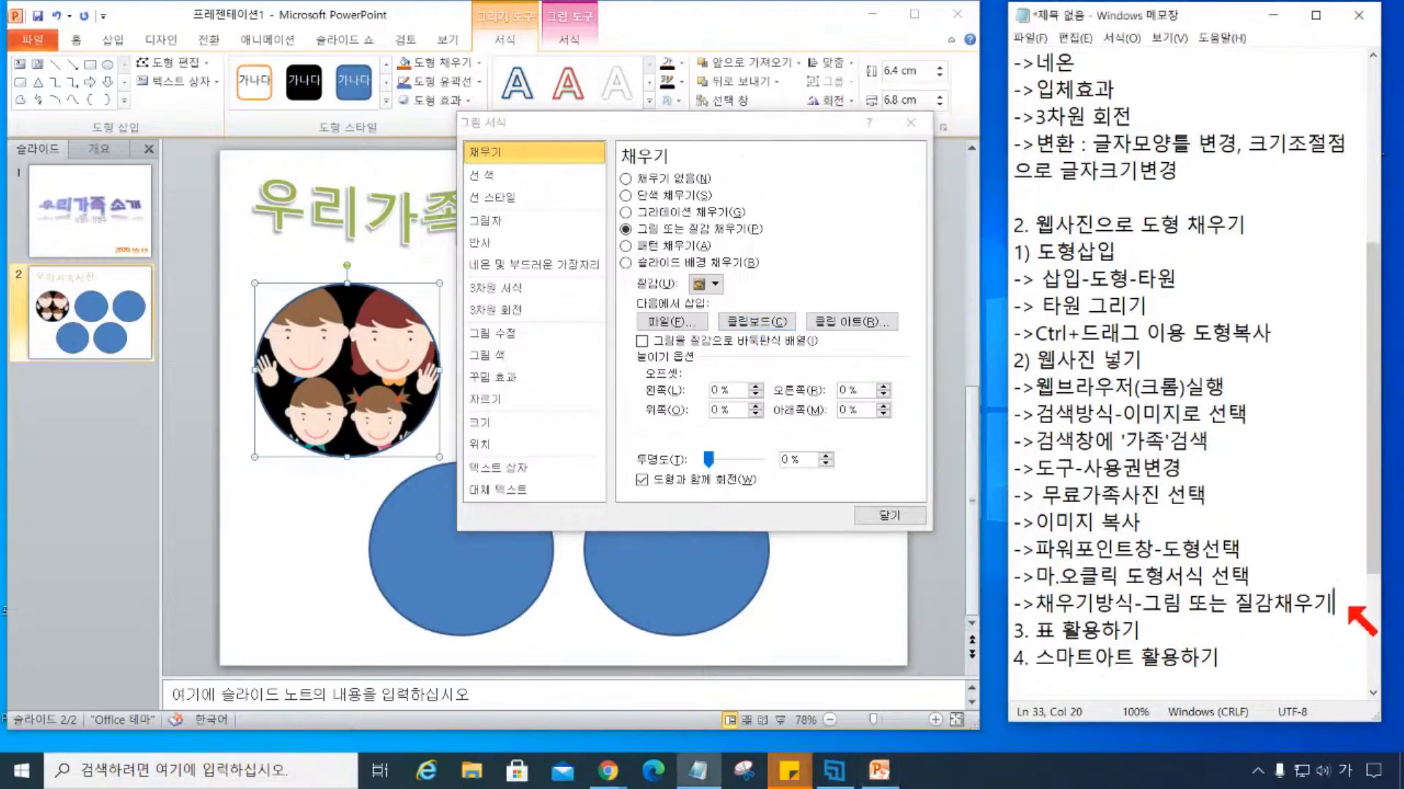
key(Return)
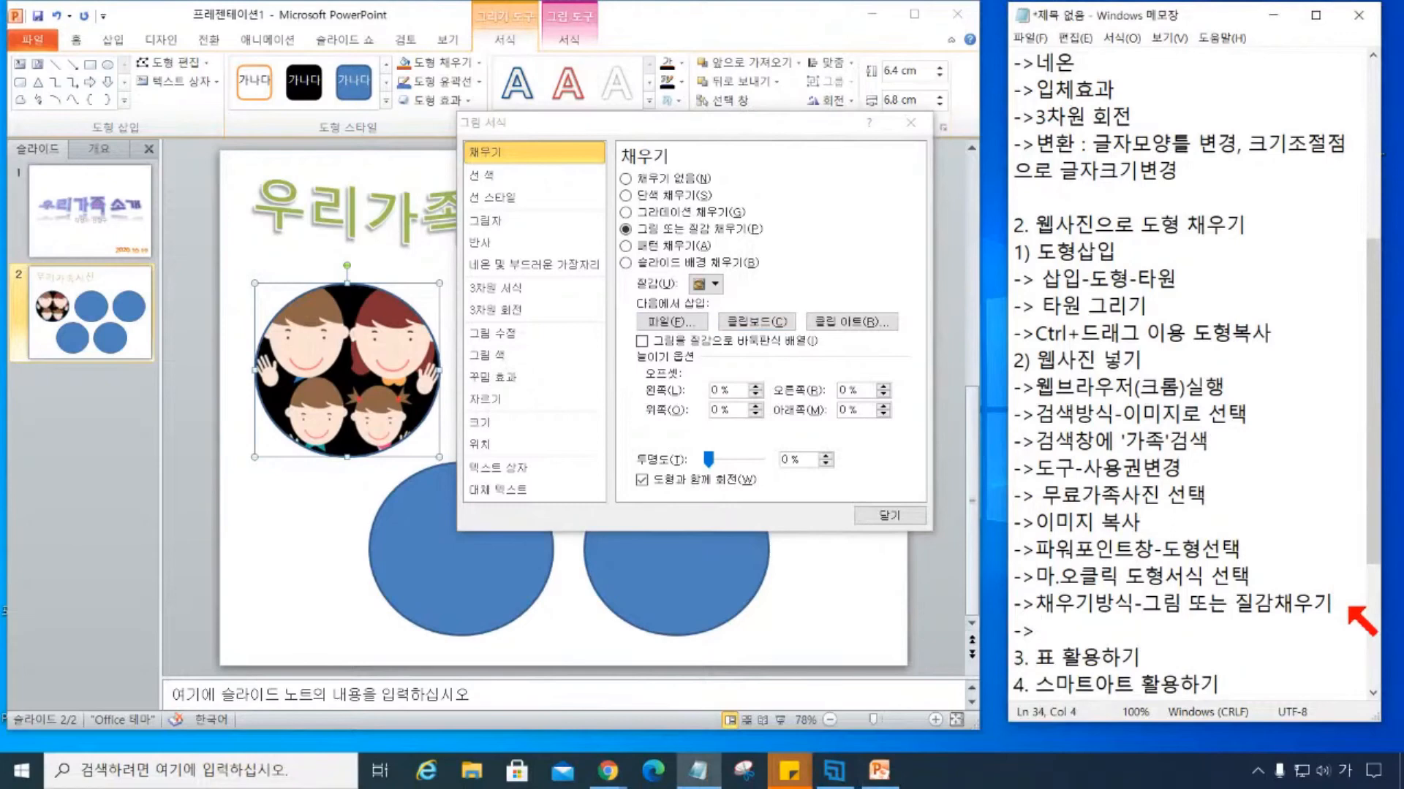
text(-> 채우기방ㅅ)
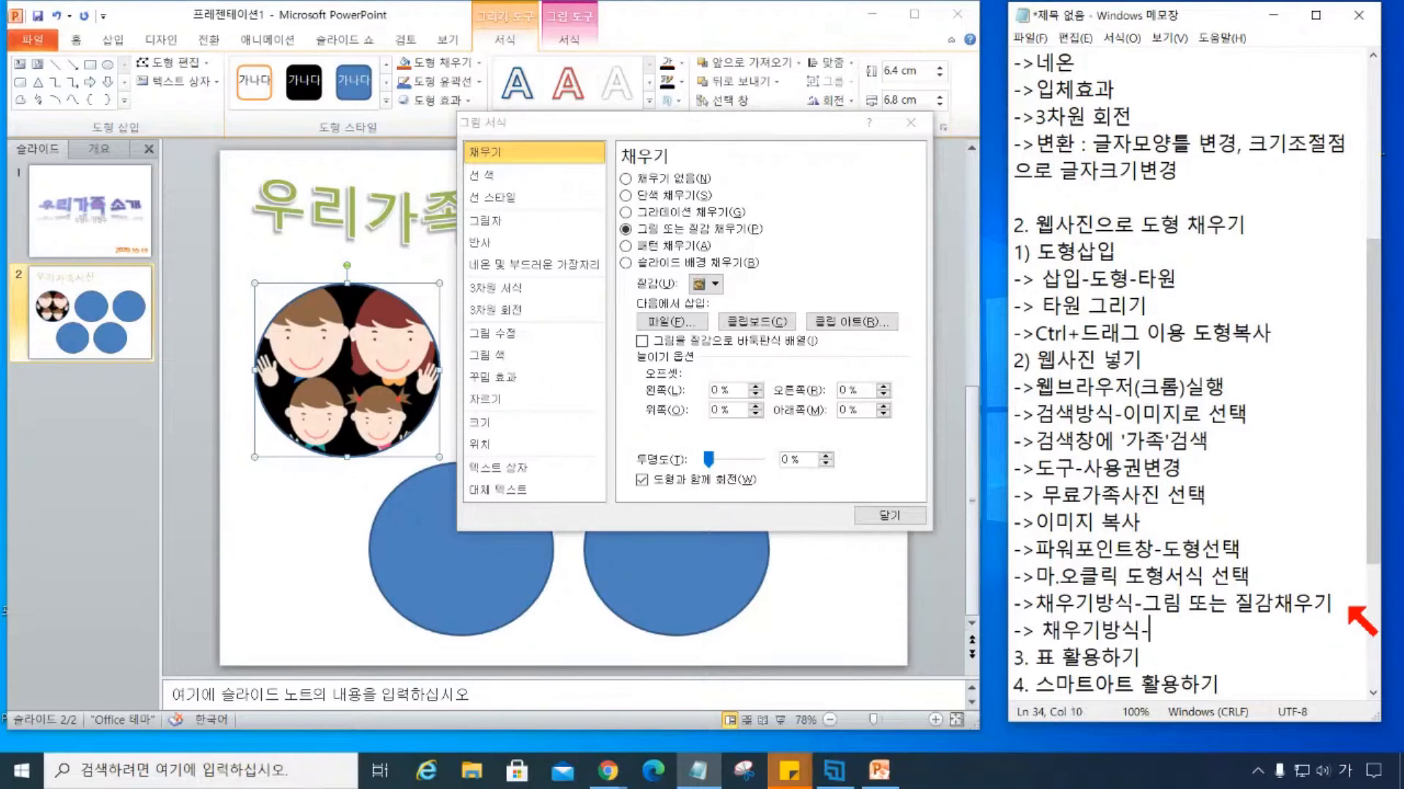
text(식-'클립보ㄷ)
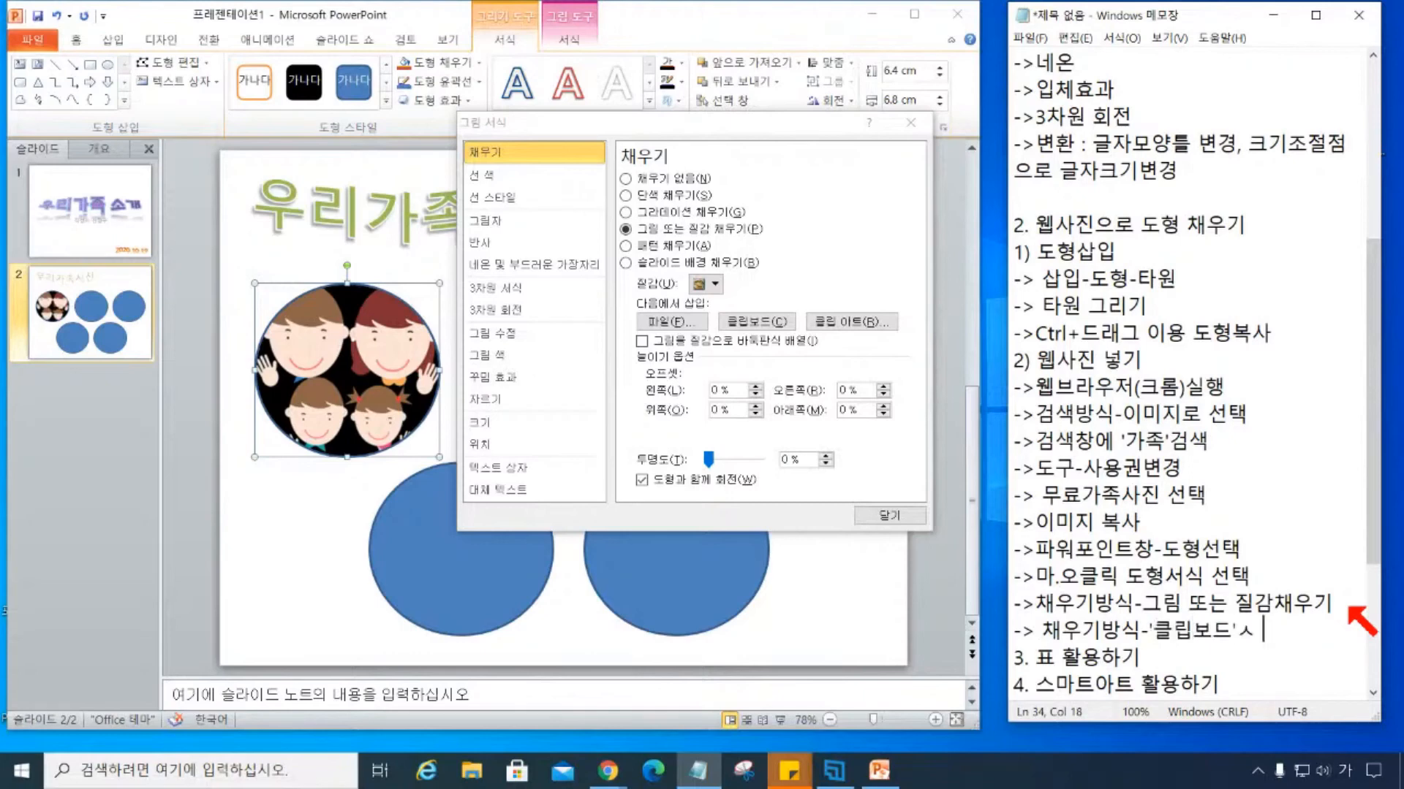
text('선택)
key(Return)
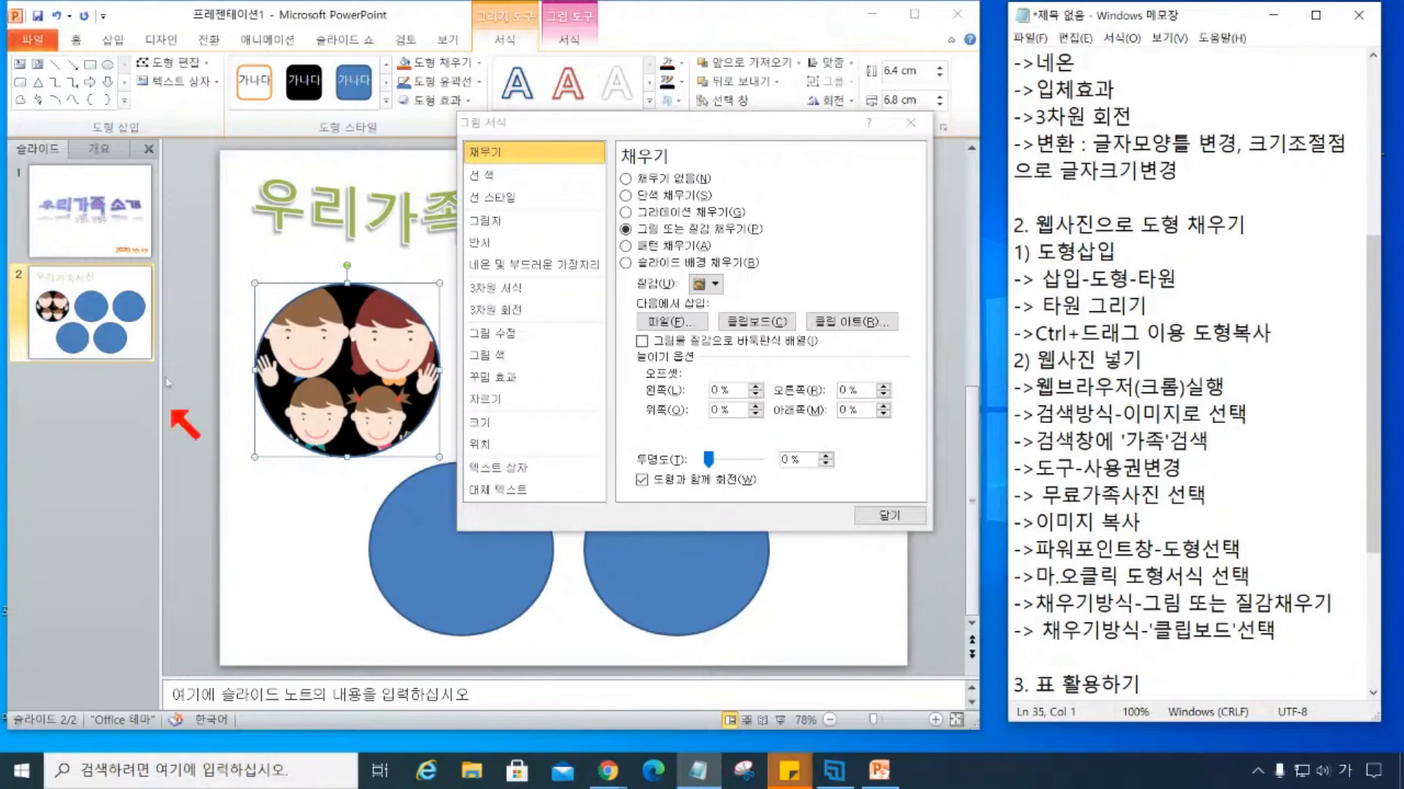
Close the picture format settings in PowerPoint and highlight the "웹사진 넣기" heading in the notes.
click(896, 518)
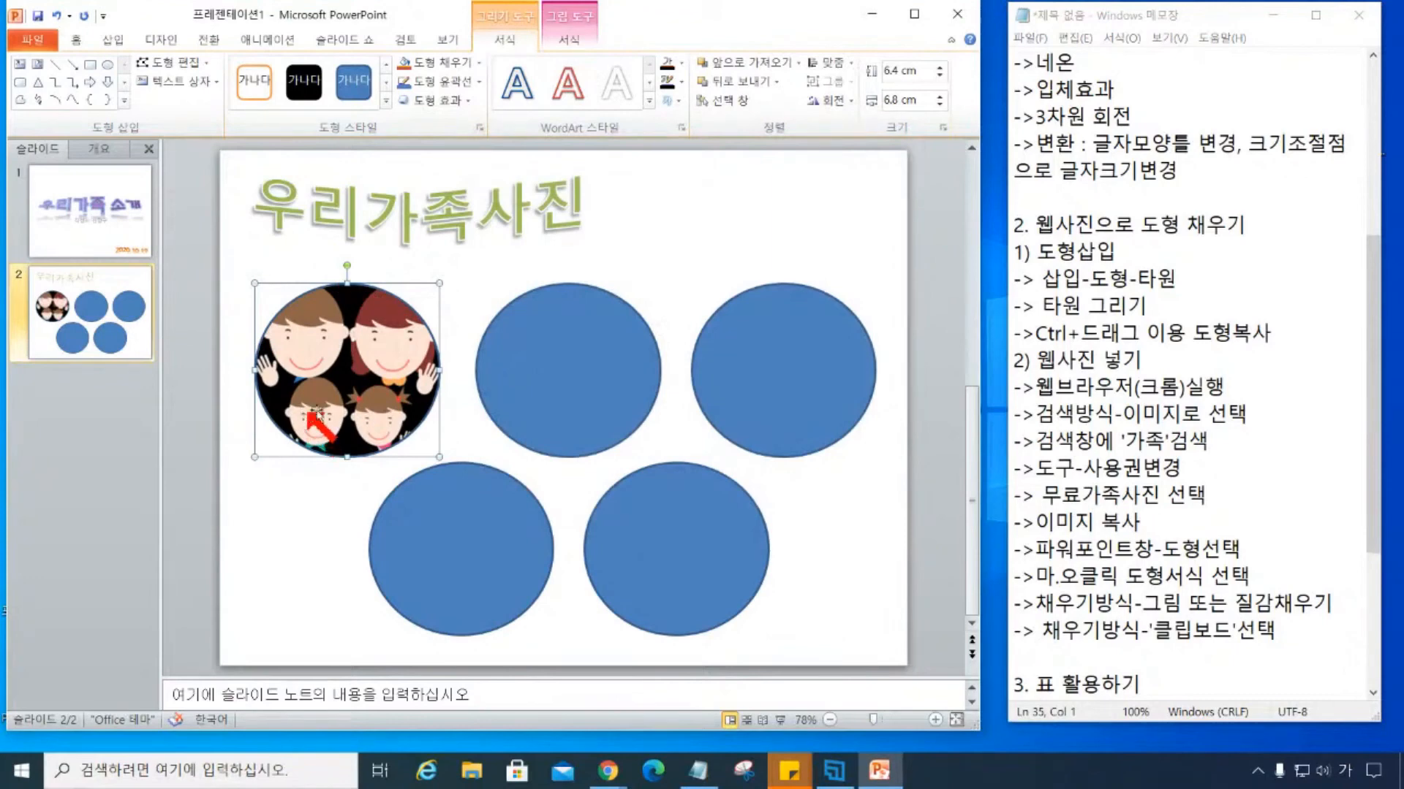
key(ctrl)
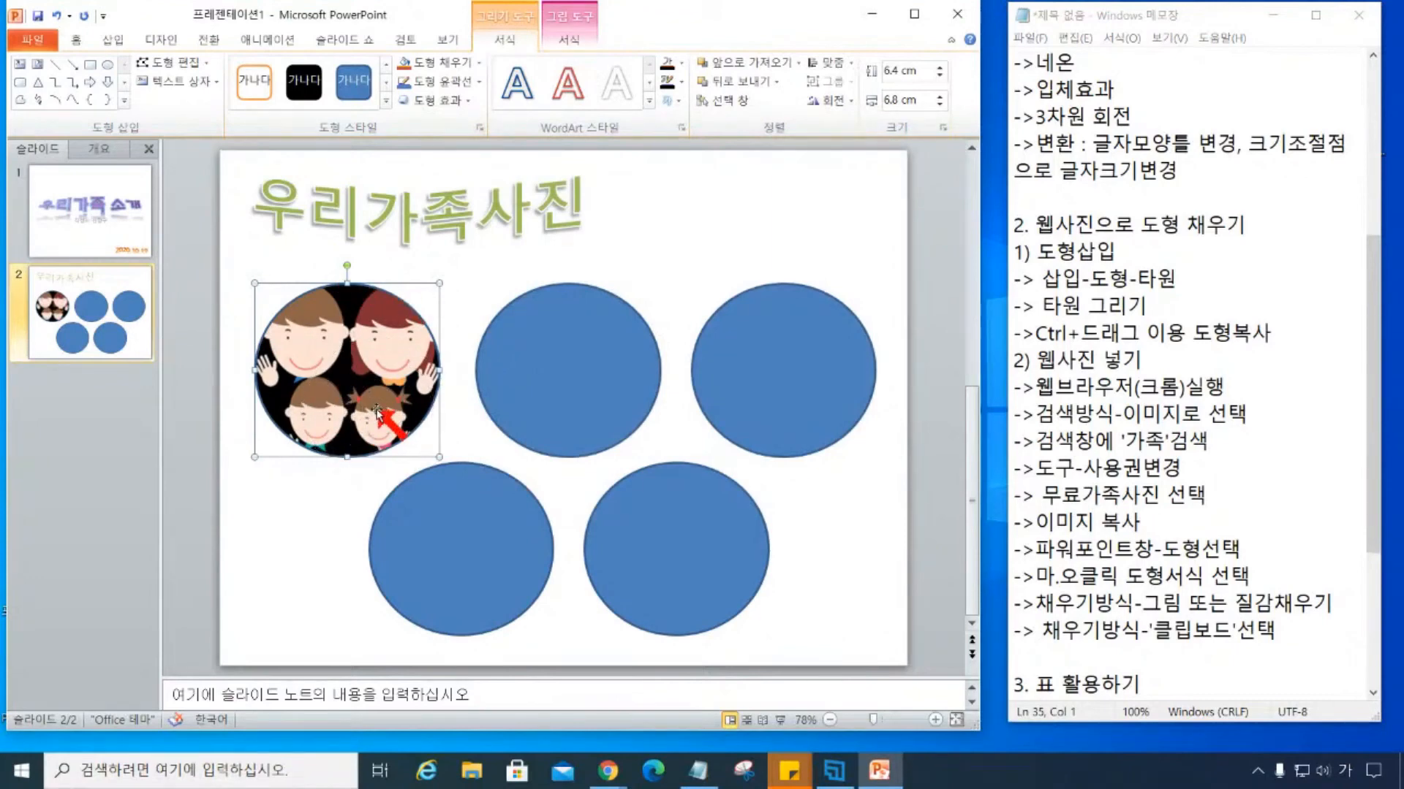
drag(1141, 360, 1040, 360)
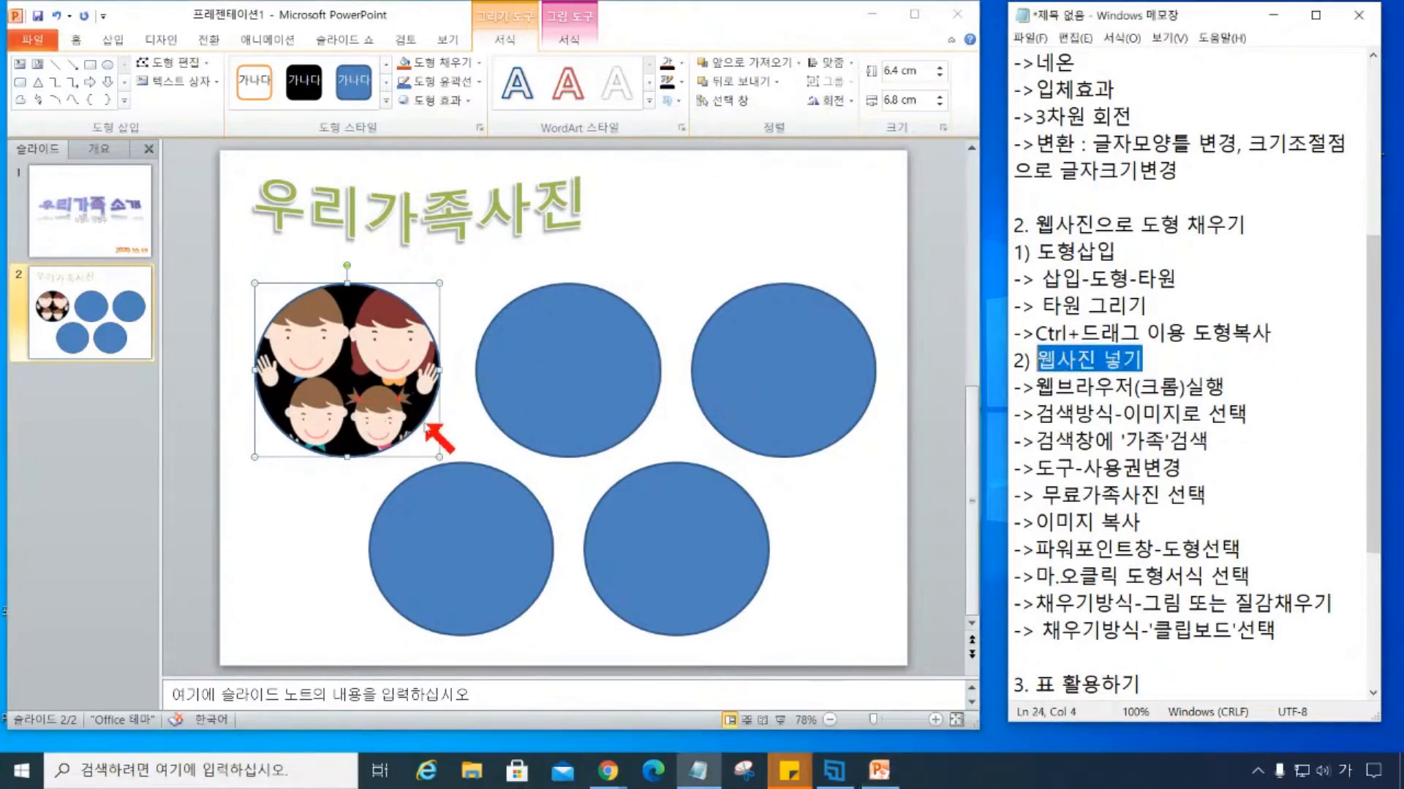
click(508, 466)
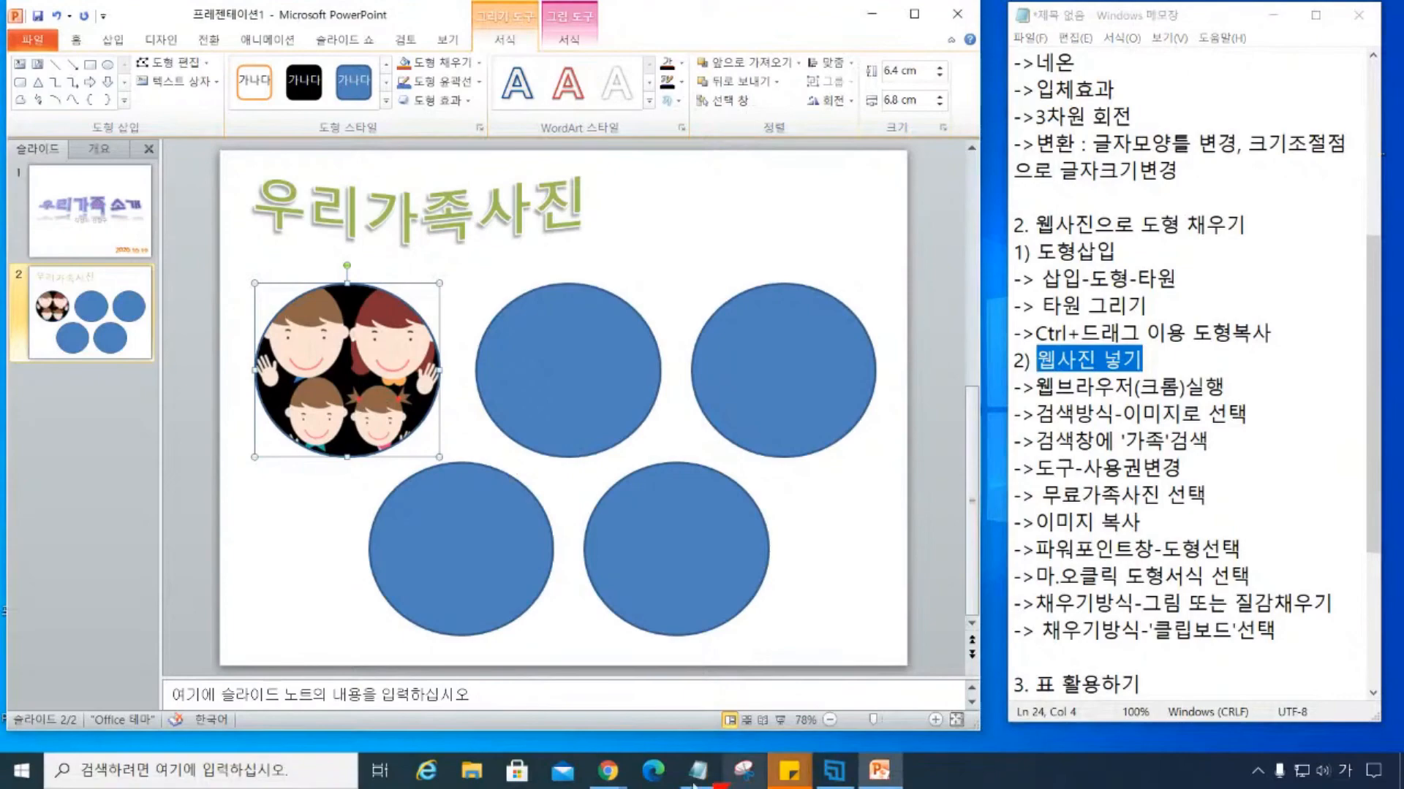
Switch to Chrome and copy the Pixabay silhouette image of a family of five from the '가족' image results.
click(672, 694)
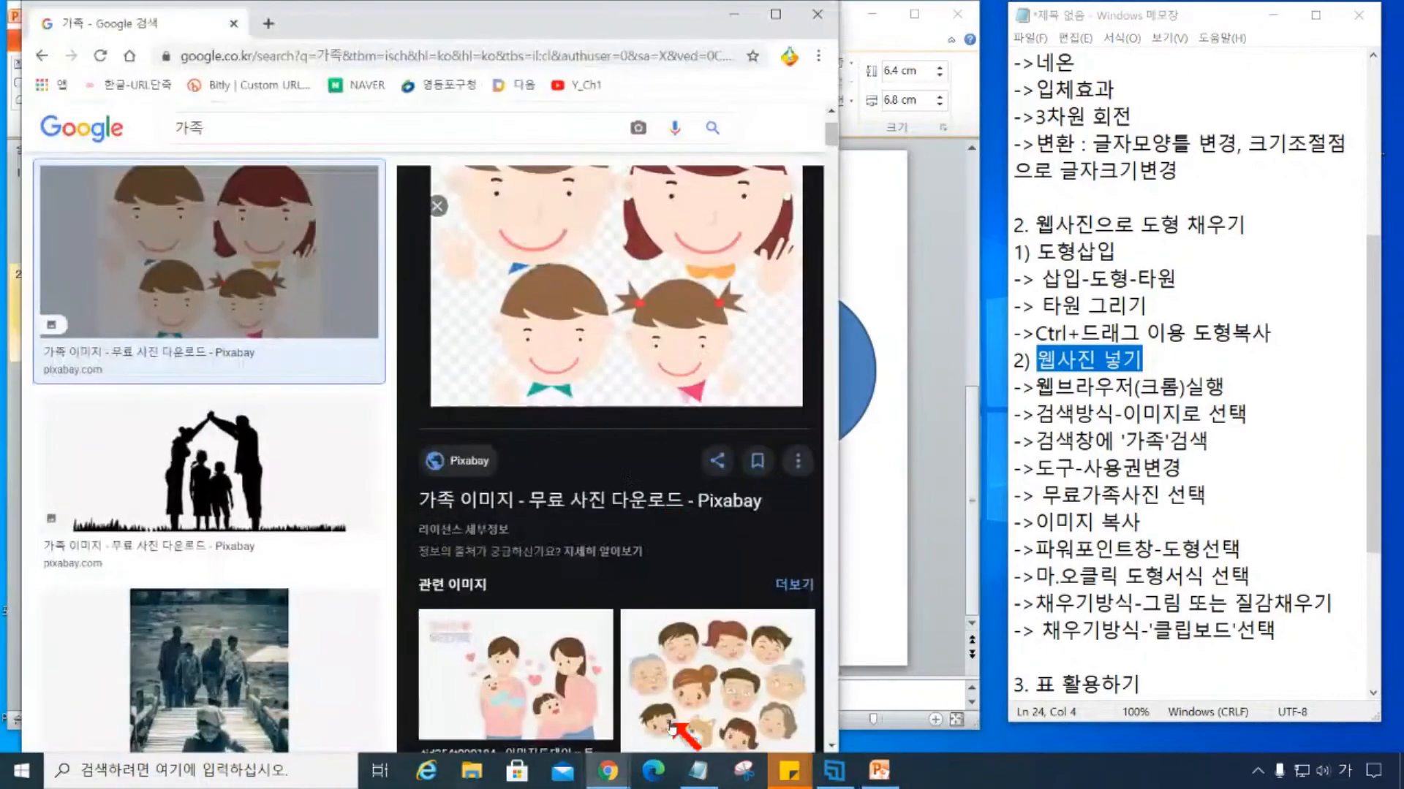
scroll(248, 439, down, 6)
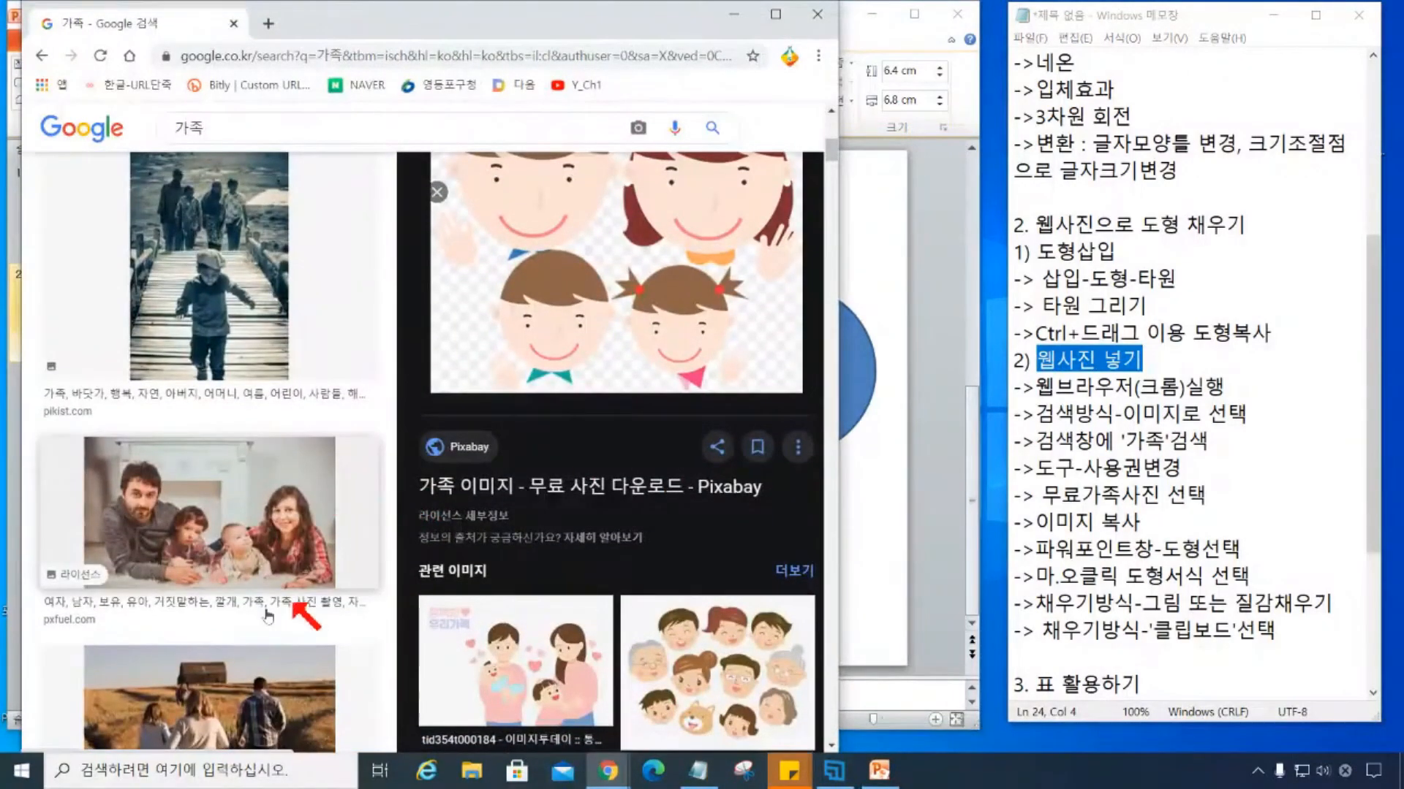
scroll(244, 555, down, 6)
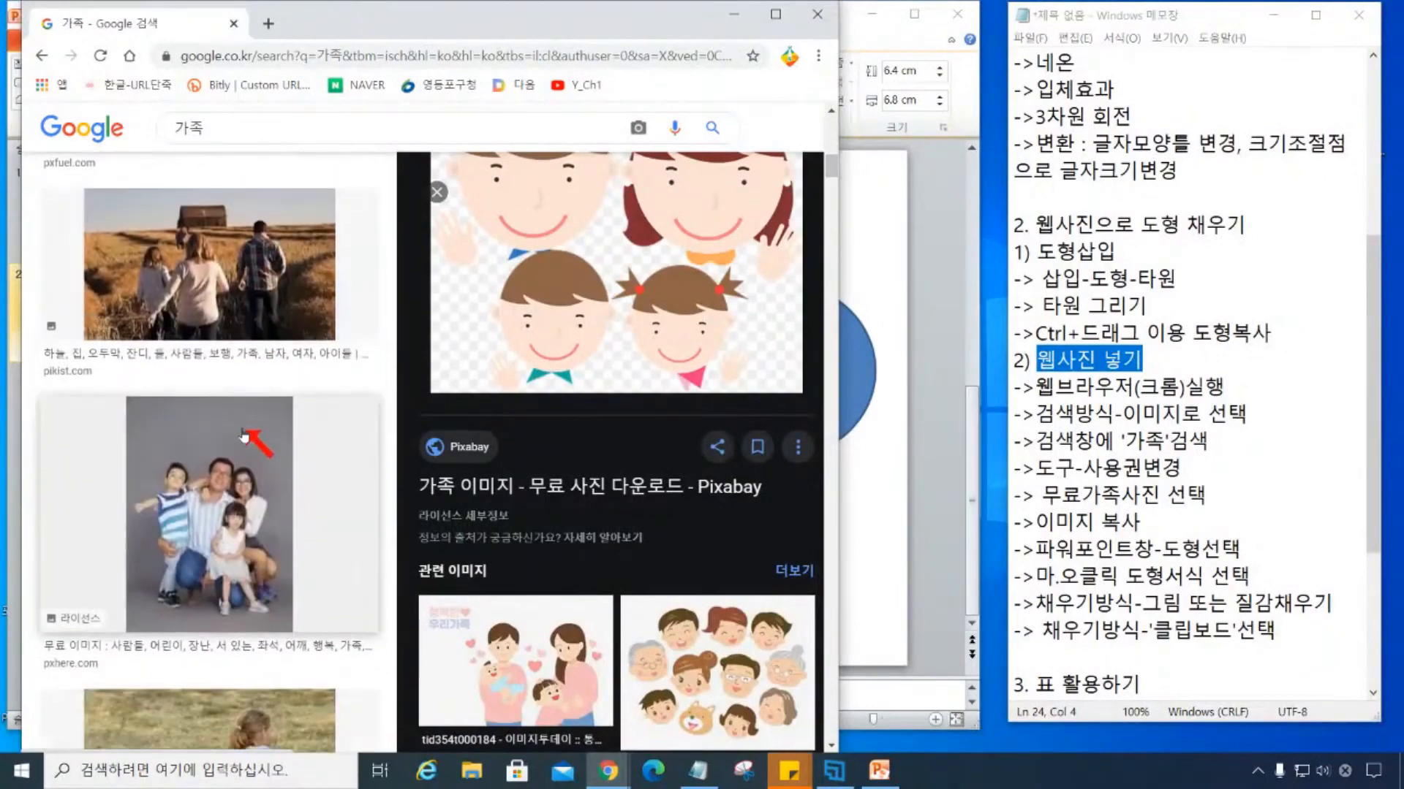
scroll(244, 516, down, 10)
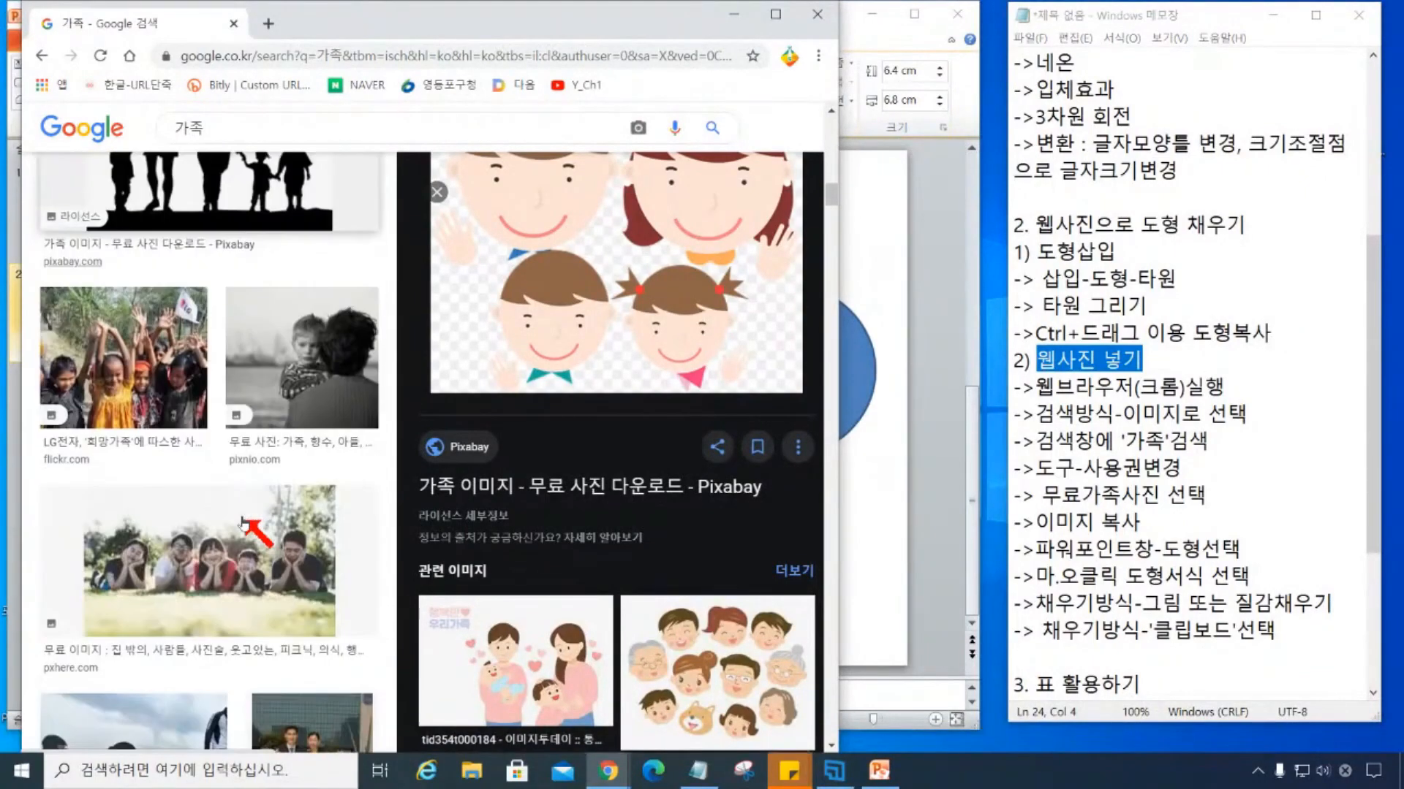
scroll(243, 521, up, 2)
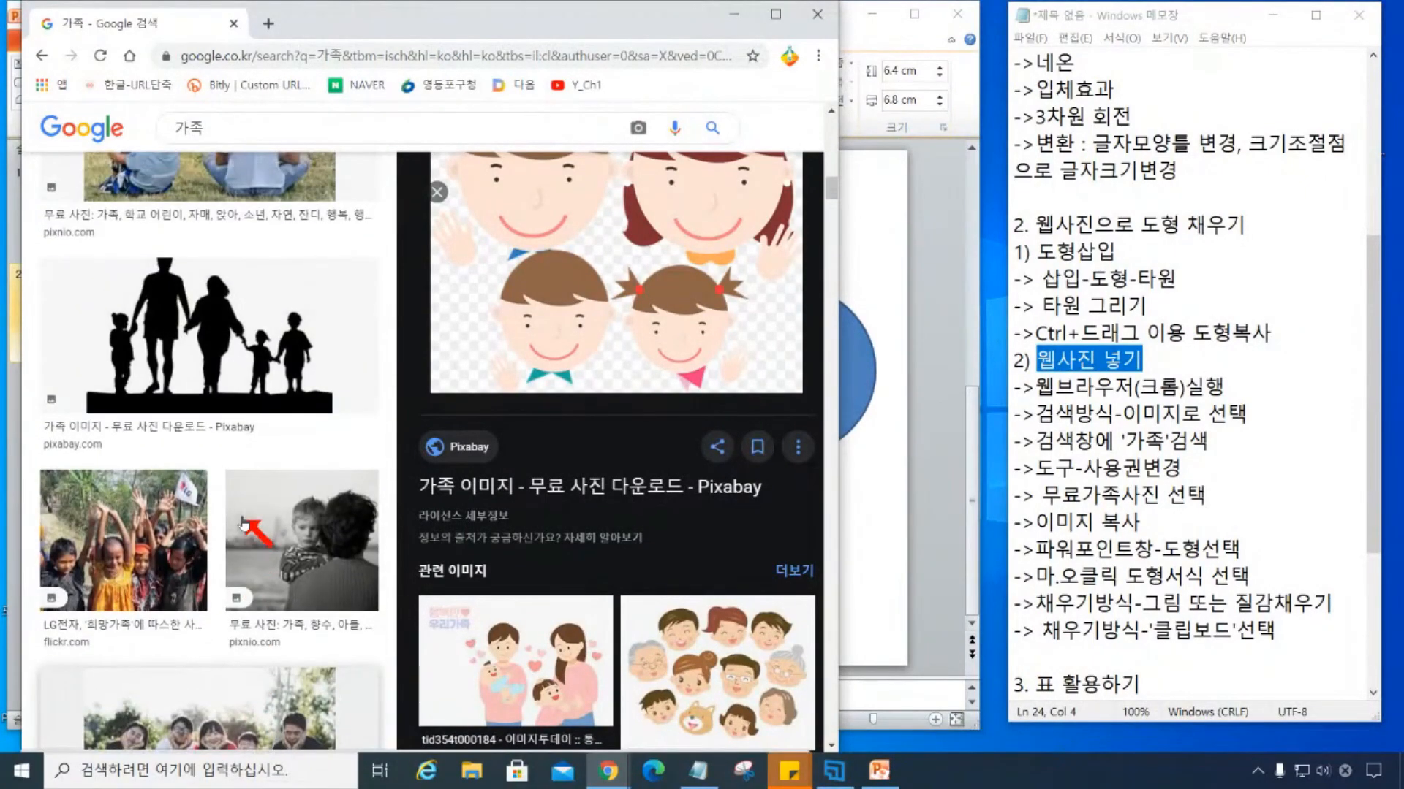
click(231, 354)
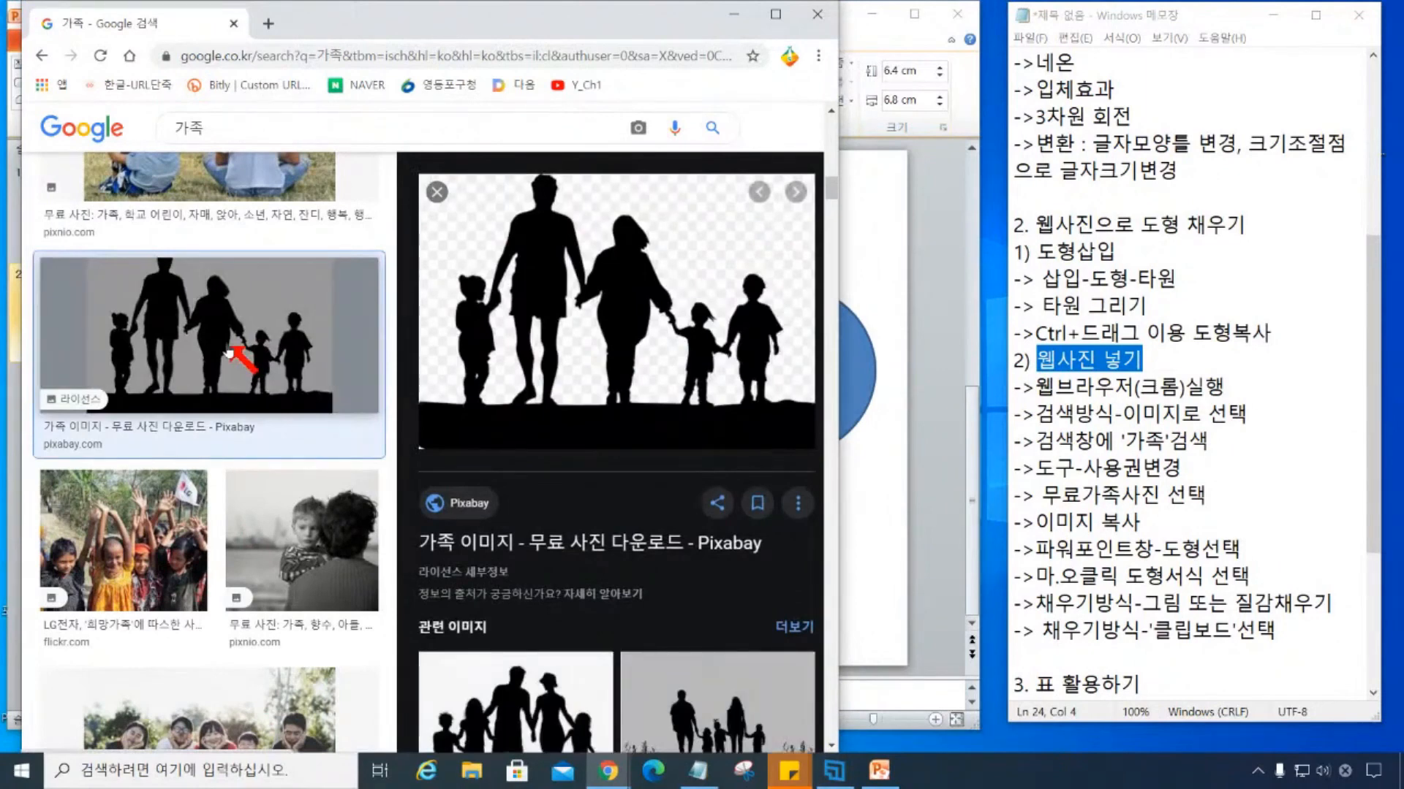
right_click(582, 293)
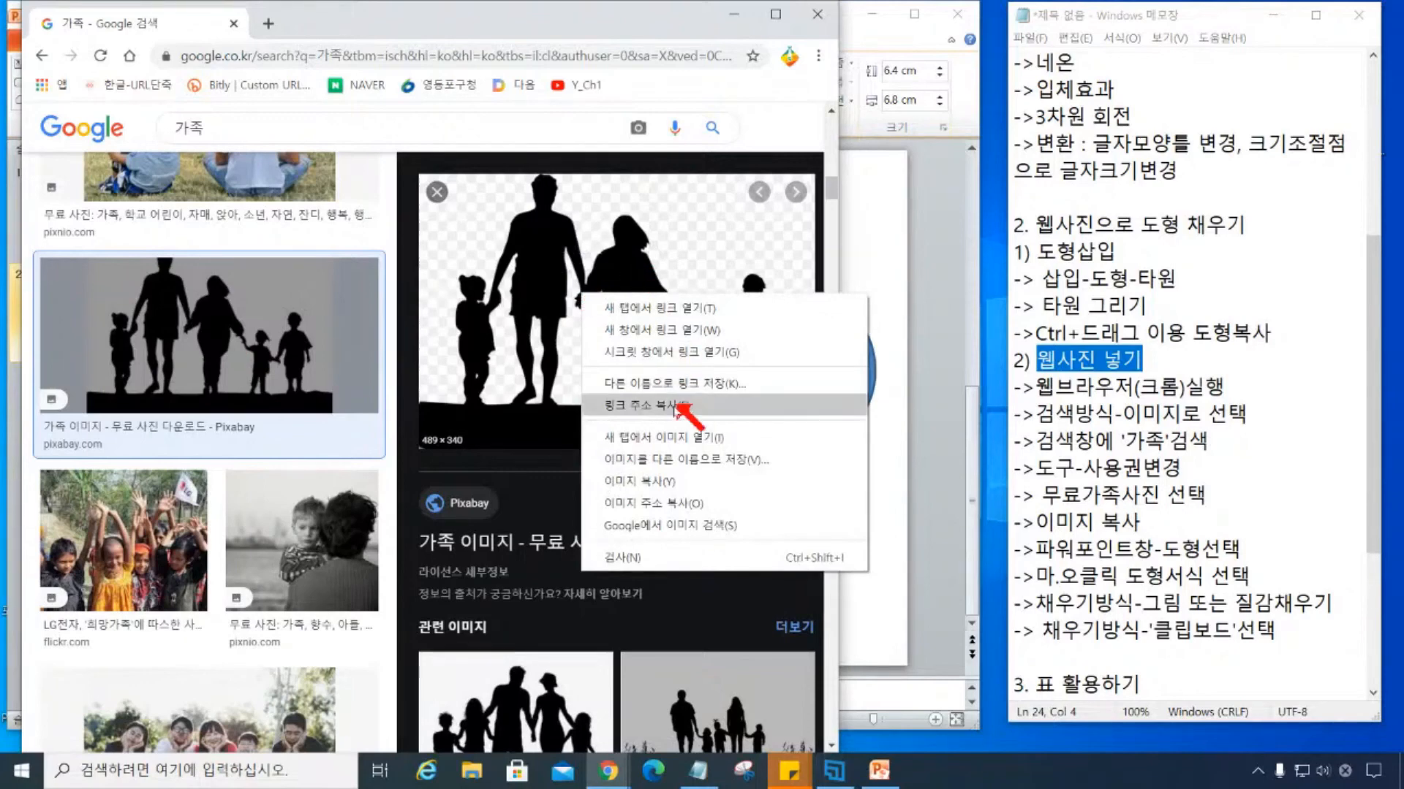
click(657, 483)
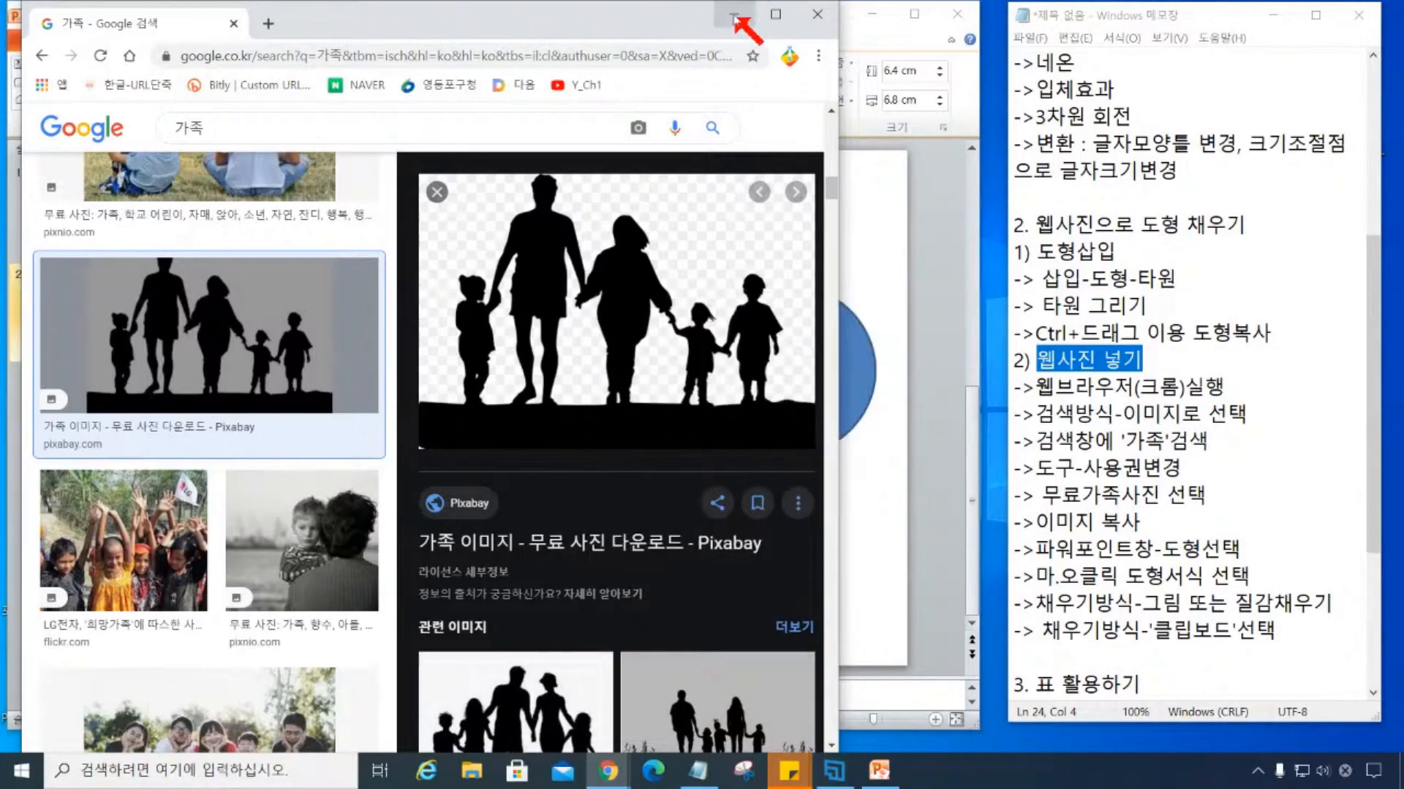
Return to PowerPoint and fill the upper middle circle with the copied silhouette image, using a picture or texture fill from the clipboard.
click(734, 16)
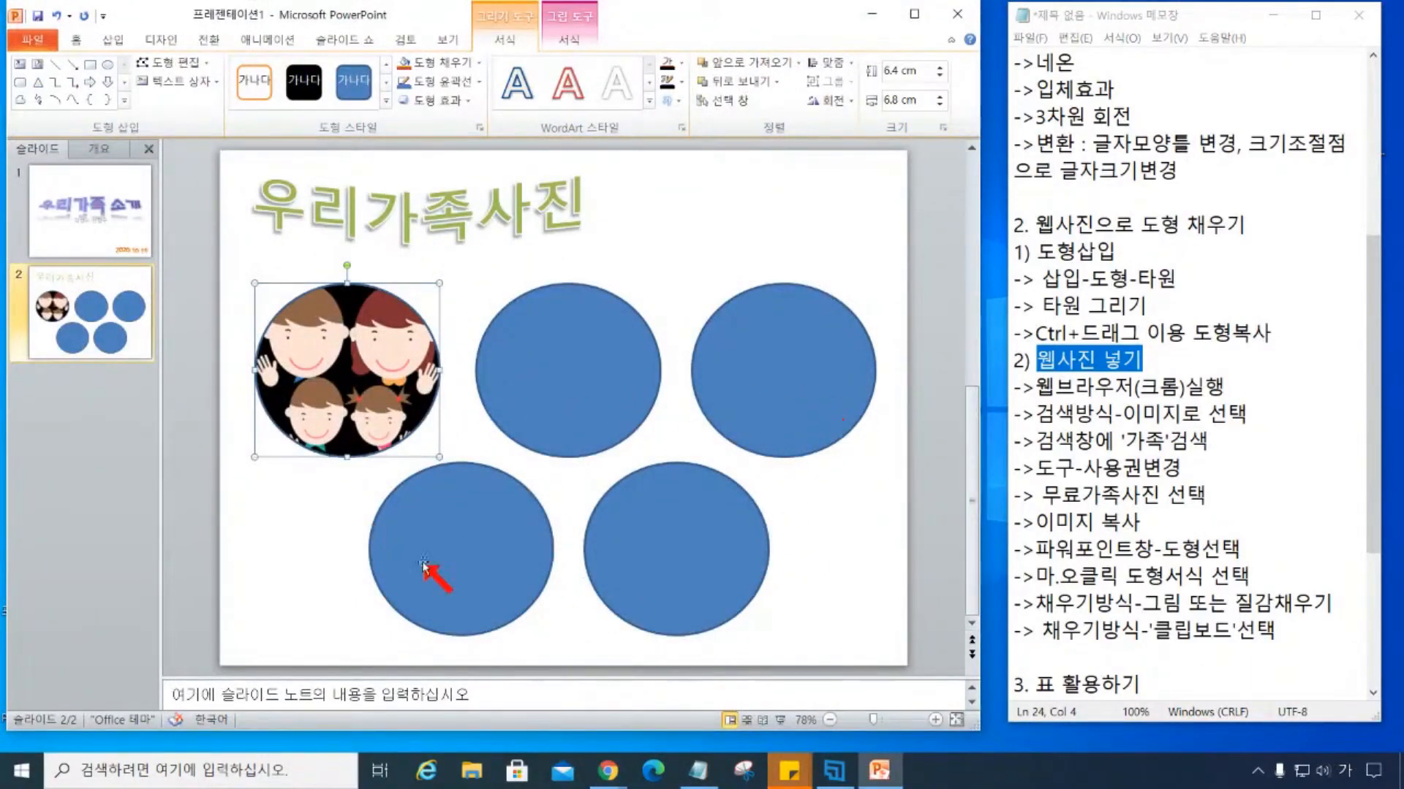
click(567, 364)
right_click(567, 363)
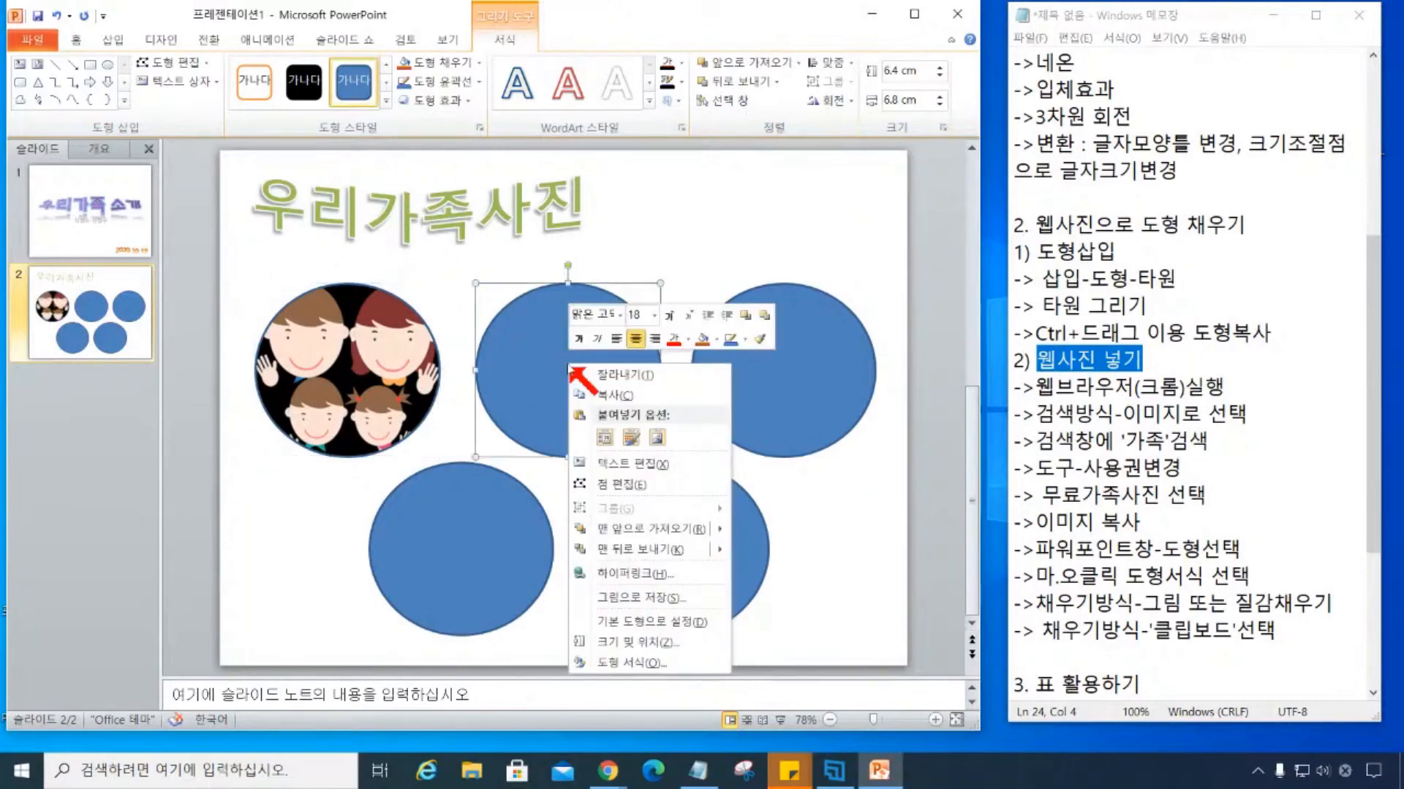
click(640, 664)
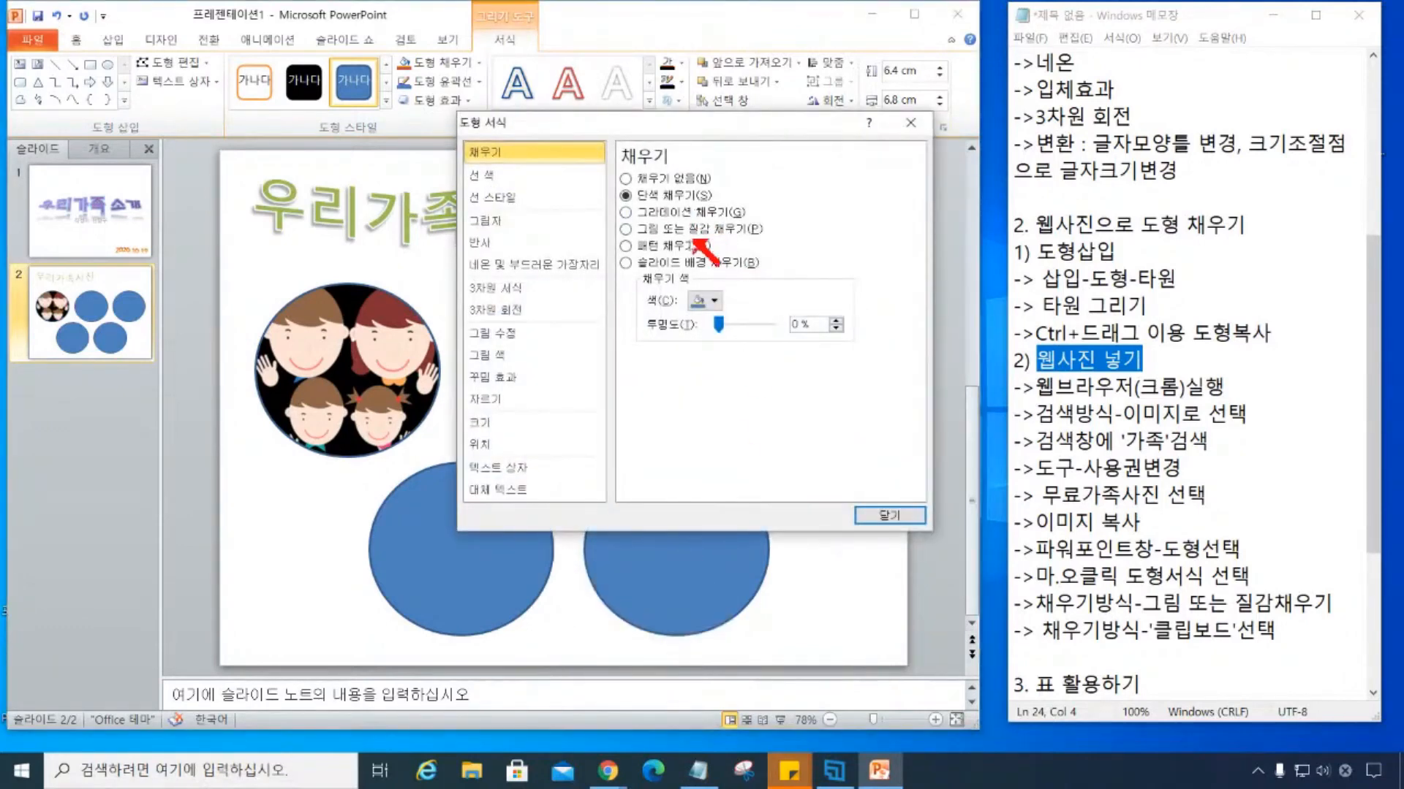
click(692, 231)
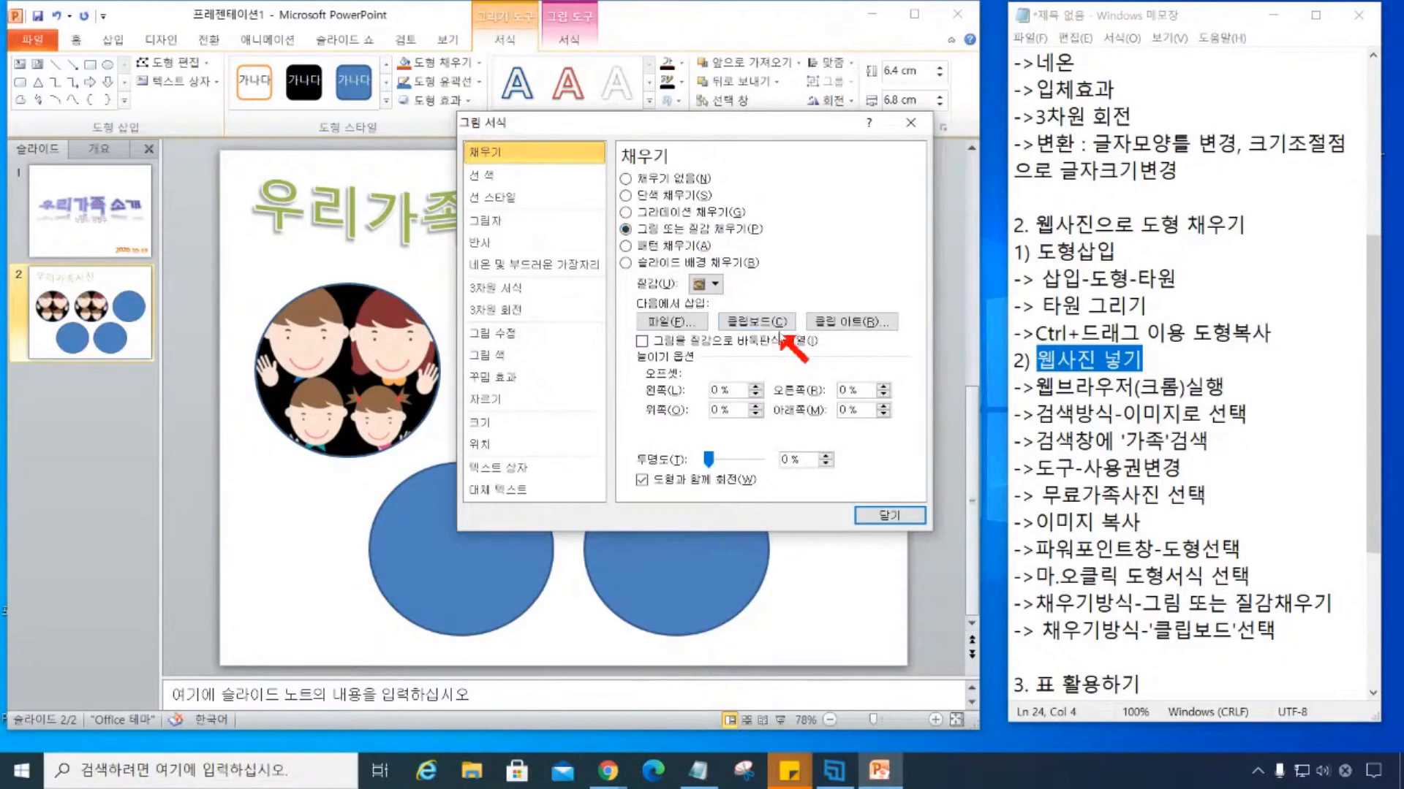
click(777, 322)
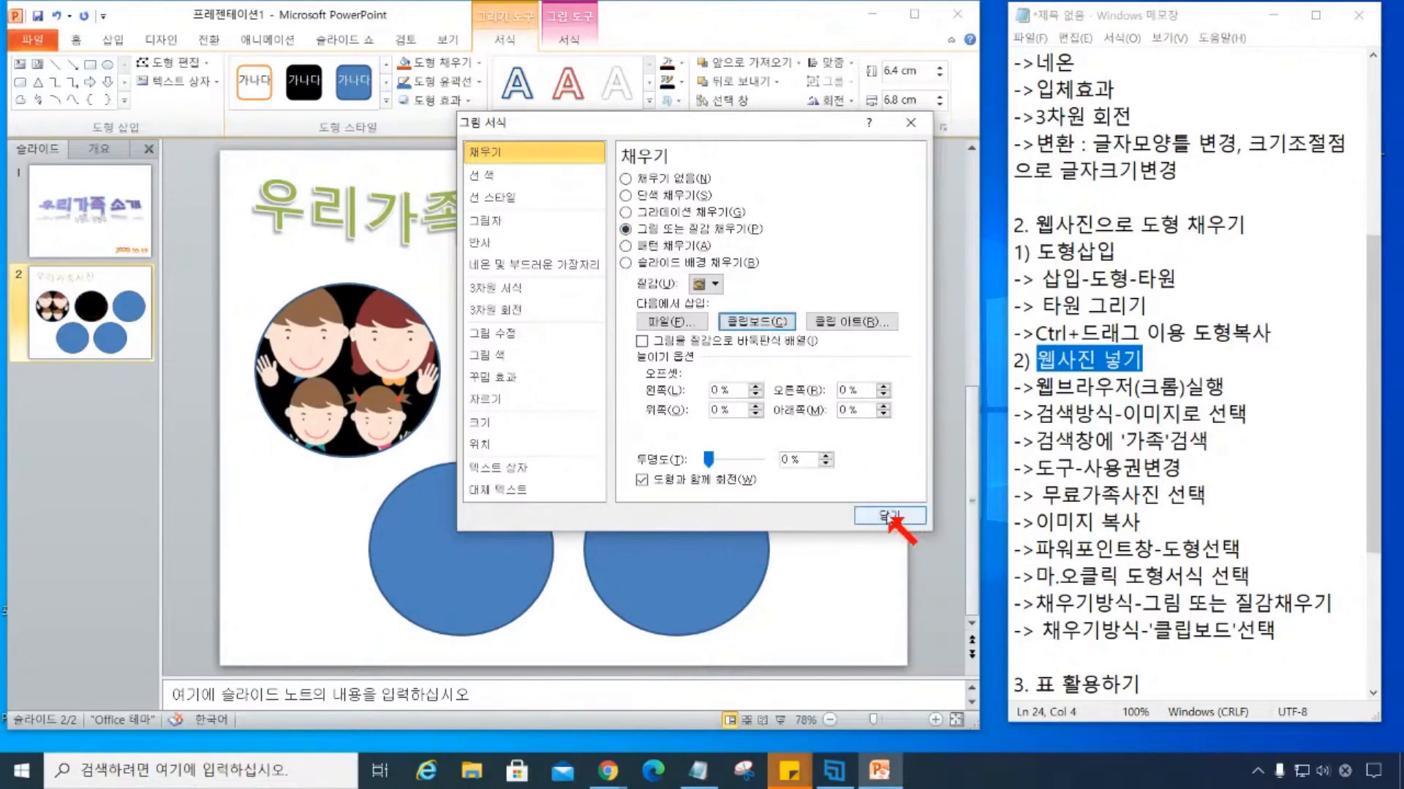
click(890, 516)
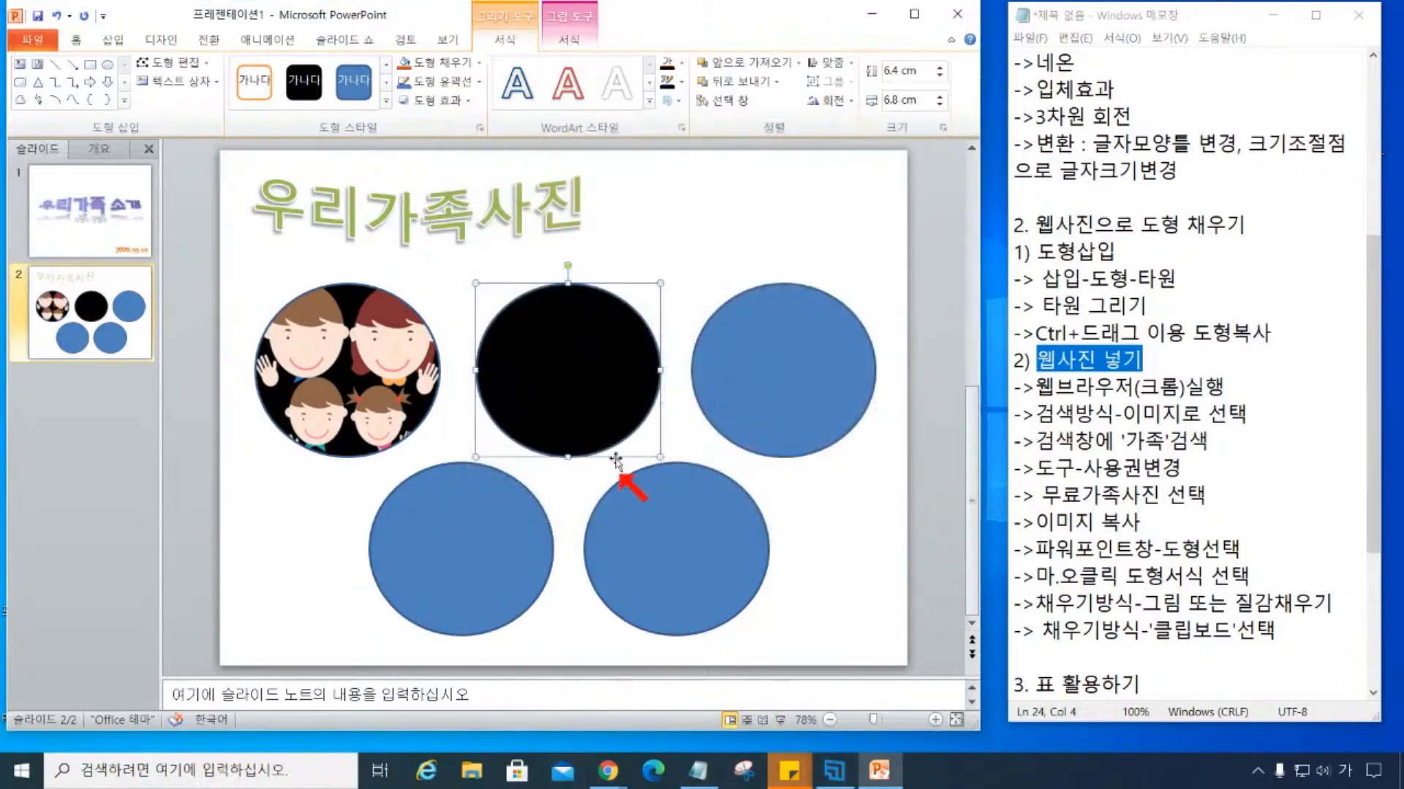
Switch to Chrome and copy the Pixabay line drawing of a family beside a house from the '가족' image results.
mouse_move(608, 771)
click(702, 661)
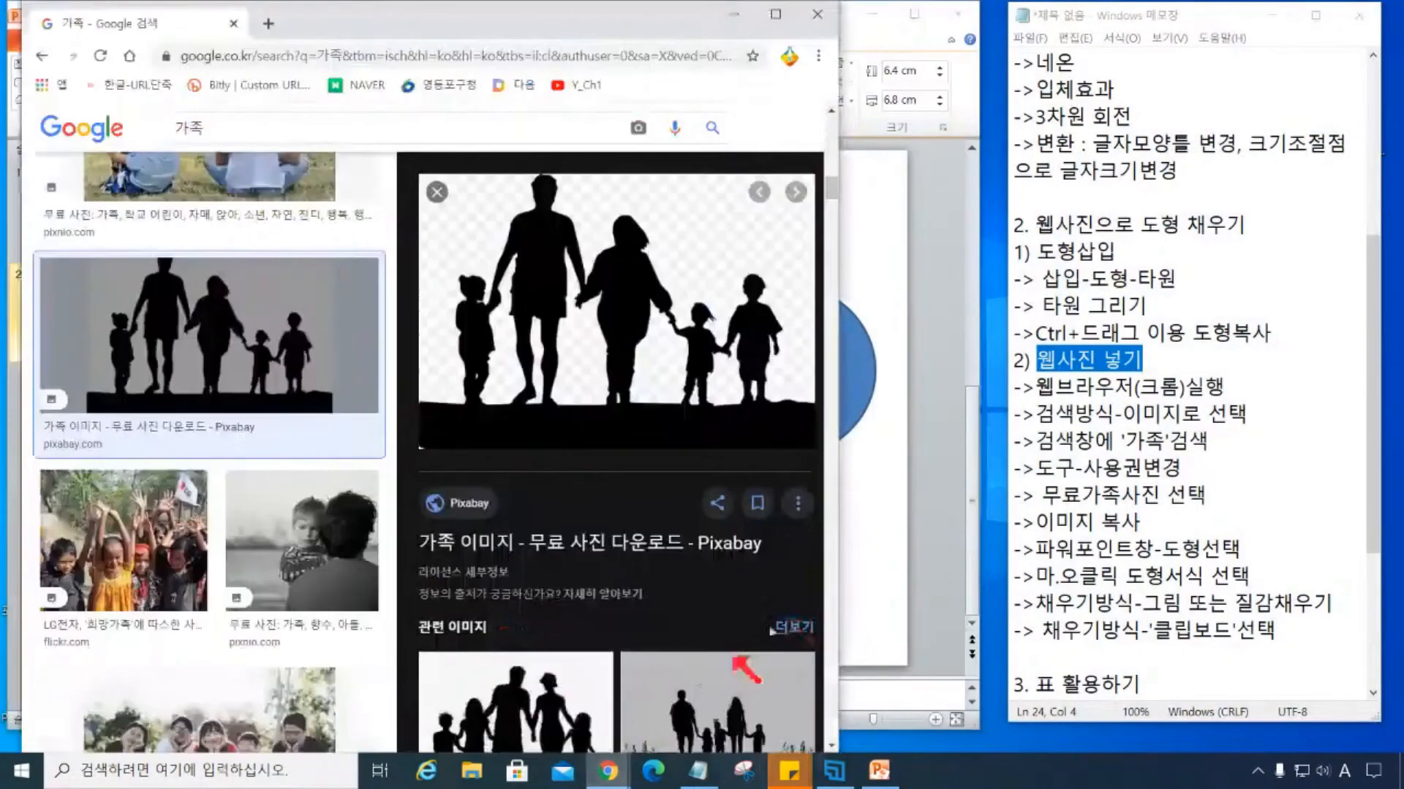
scroll(287, 587, down, 3)
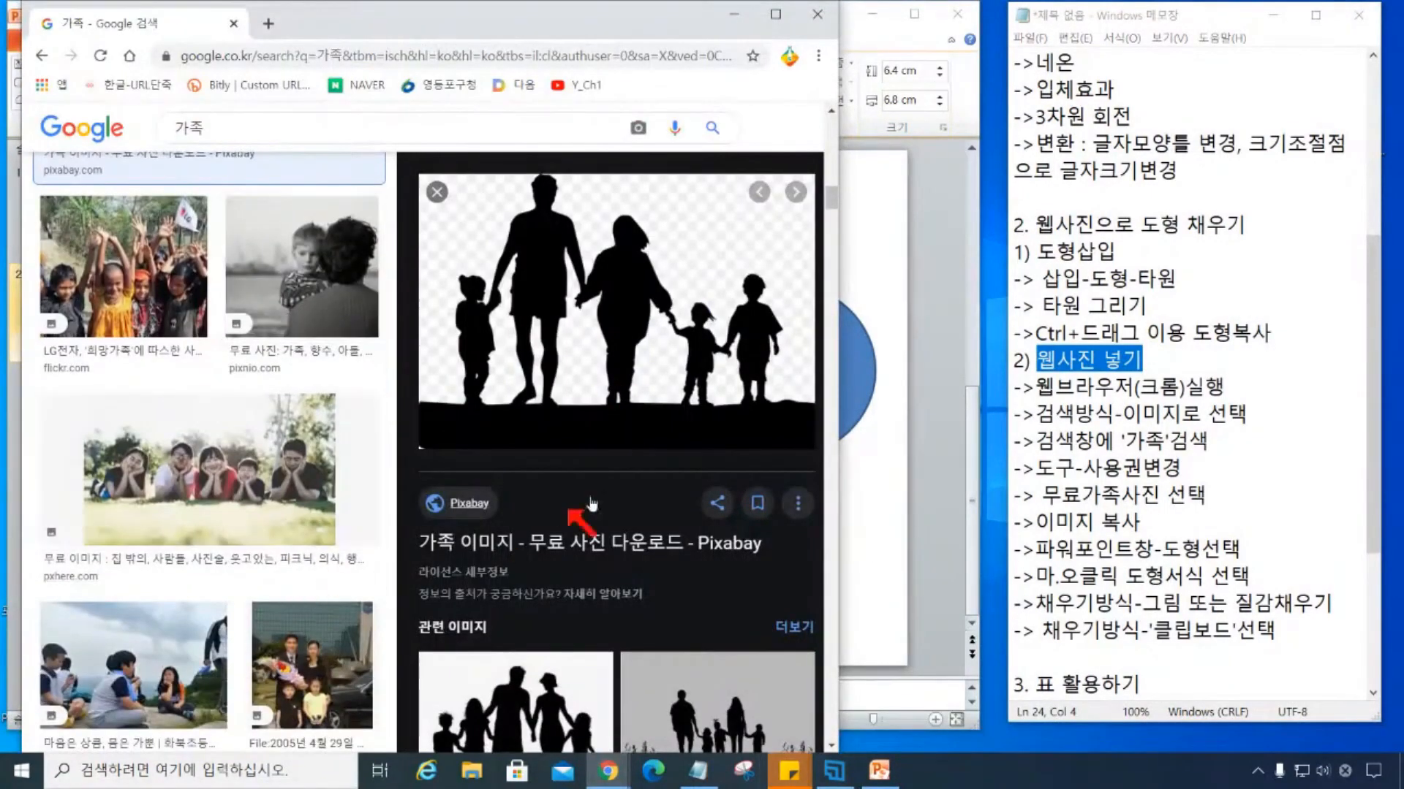
scroll(512, 555, down, 3)
scroll(213, 620, down, 10)
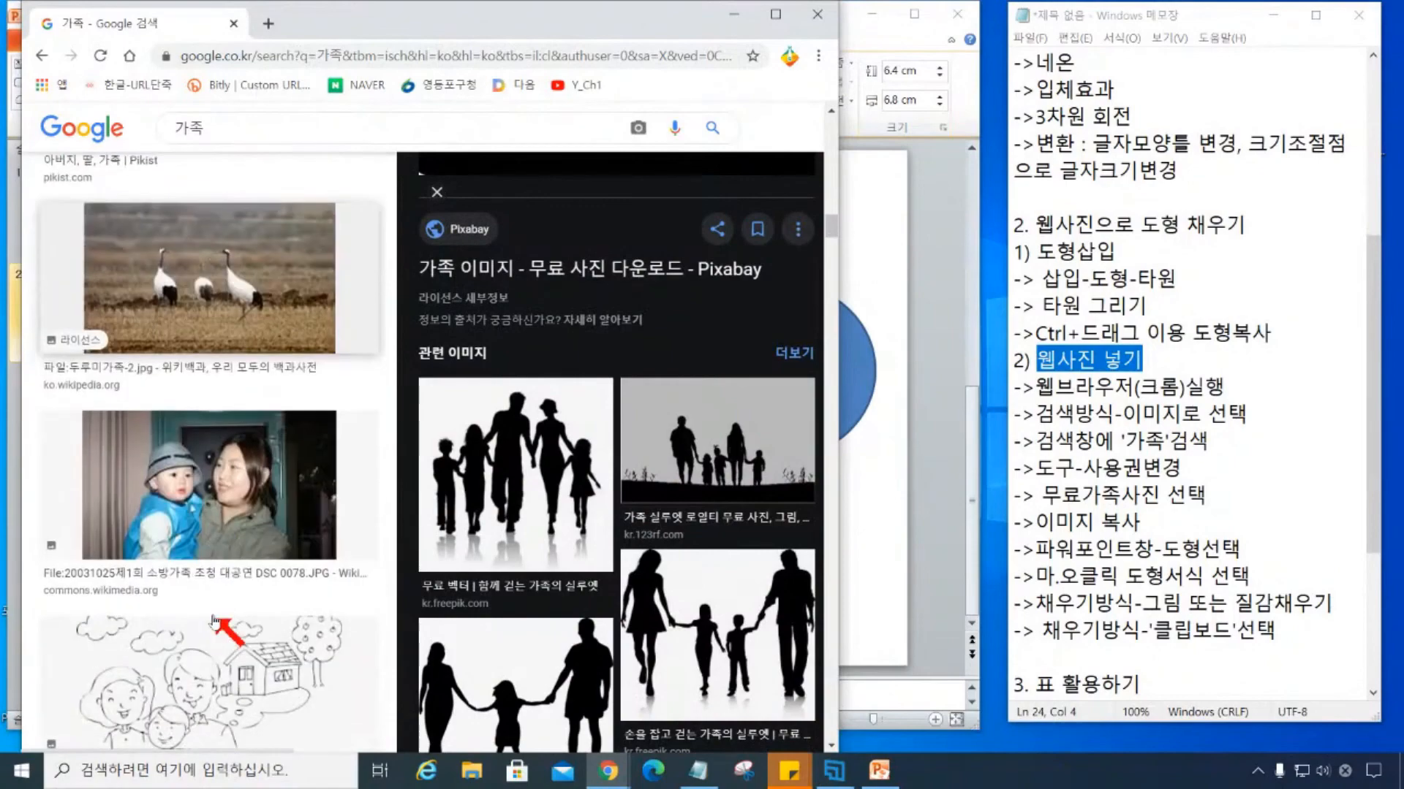
scroll(213, 620, up, 3)
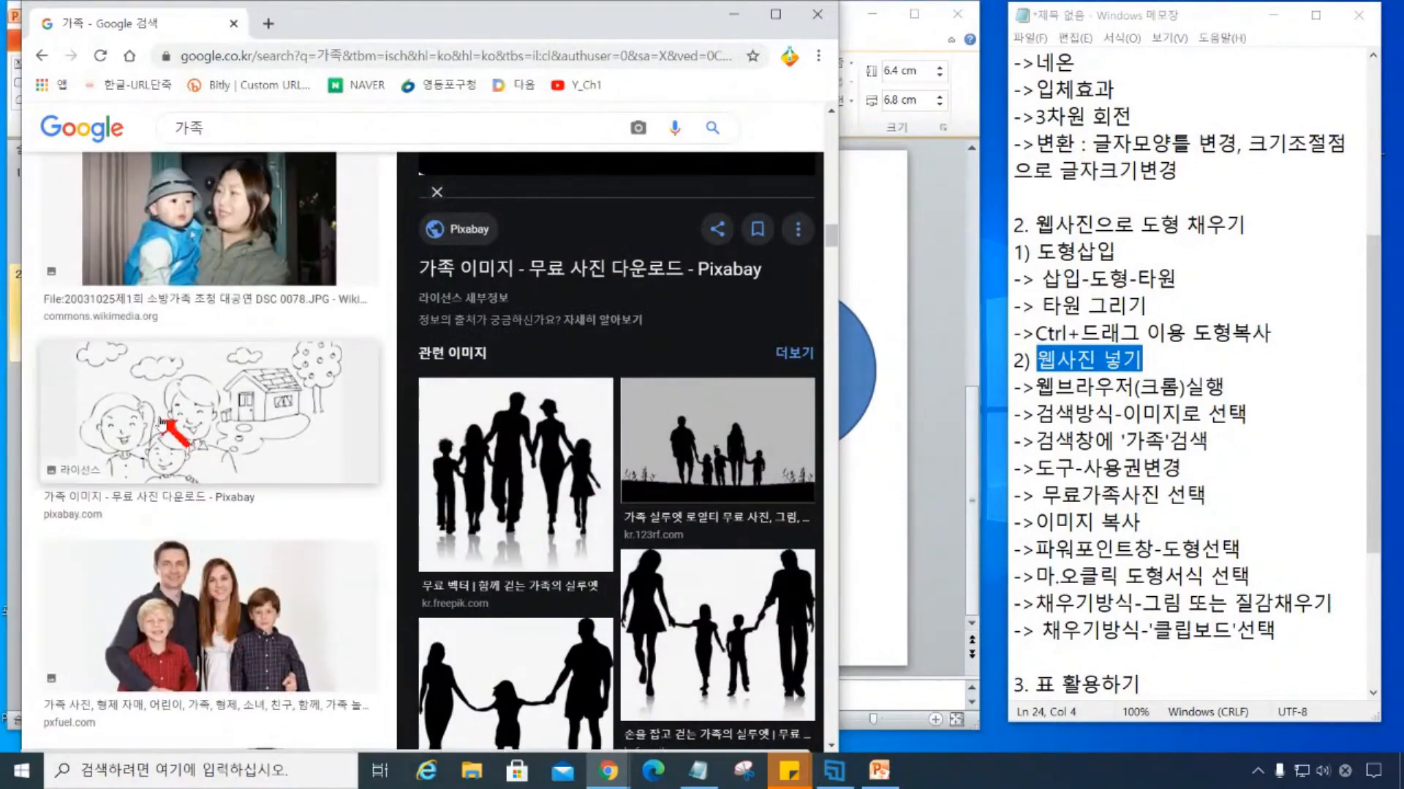
click(212, 384)
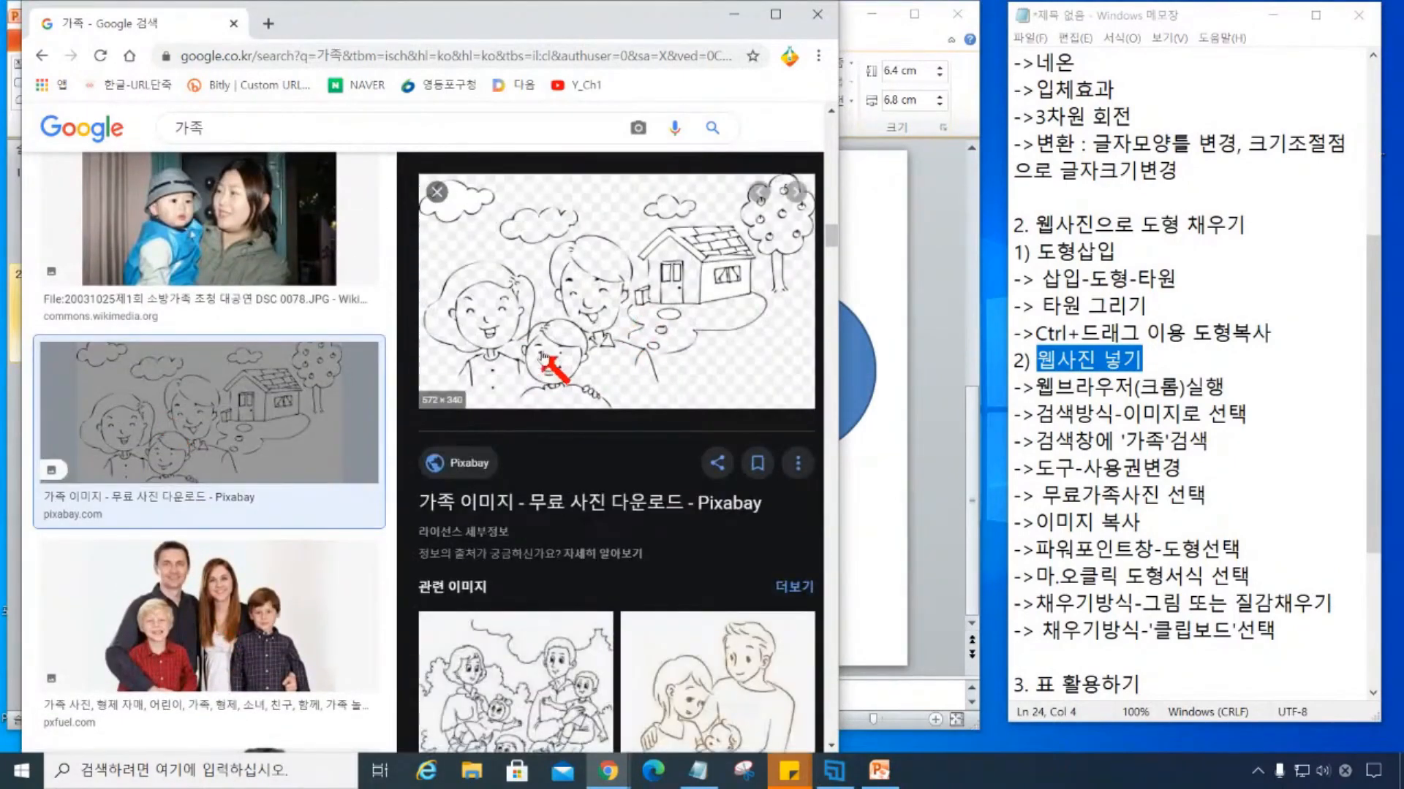
scroll(591, 331, down, 2)
scroll(591, 330, up, 2)
right_click(594, 278)
click(643, 465)
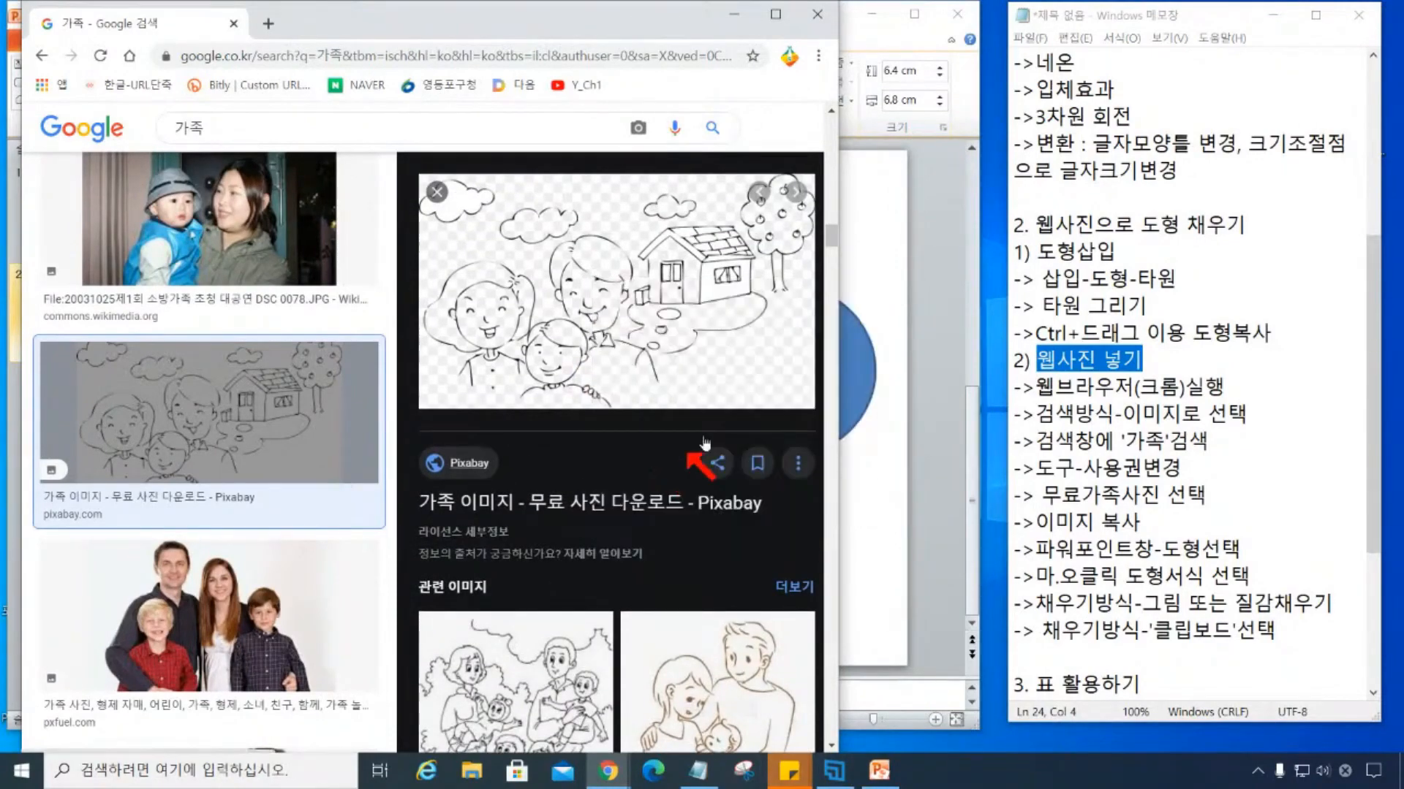
Return to PowerPoint and replace the upper middle circle's picture fill with the copied line drawing from the clipboard.
click(733, 14)
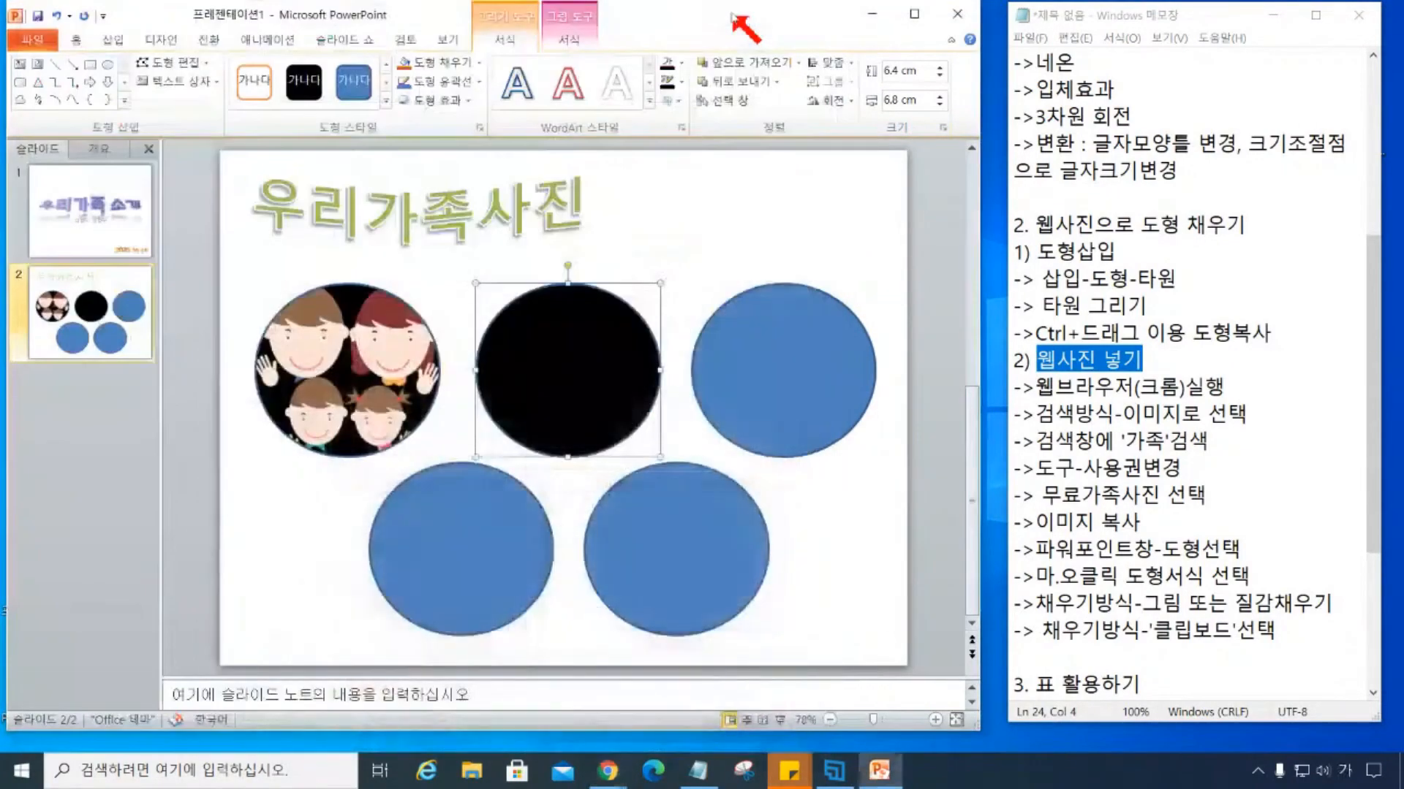
right_click(564, 369)
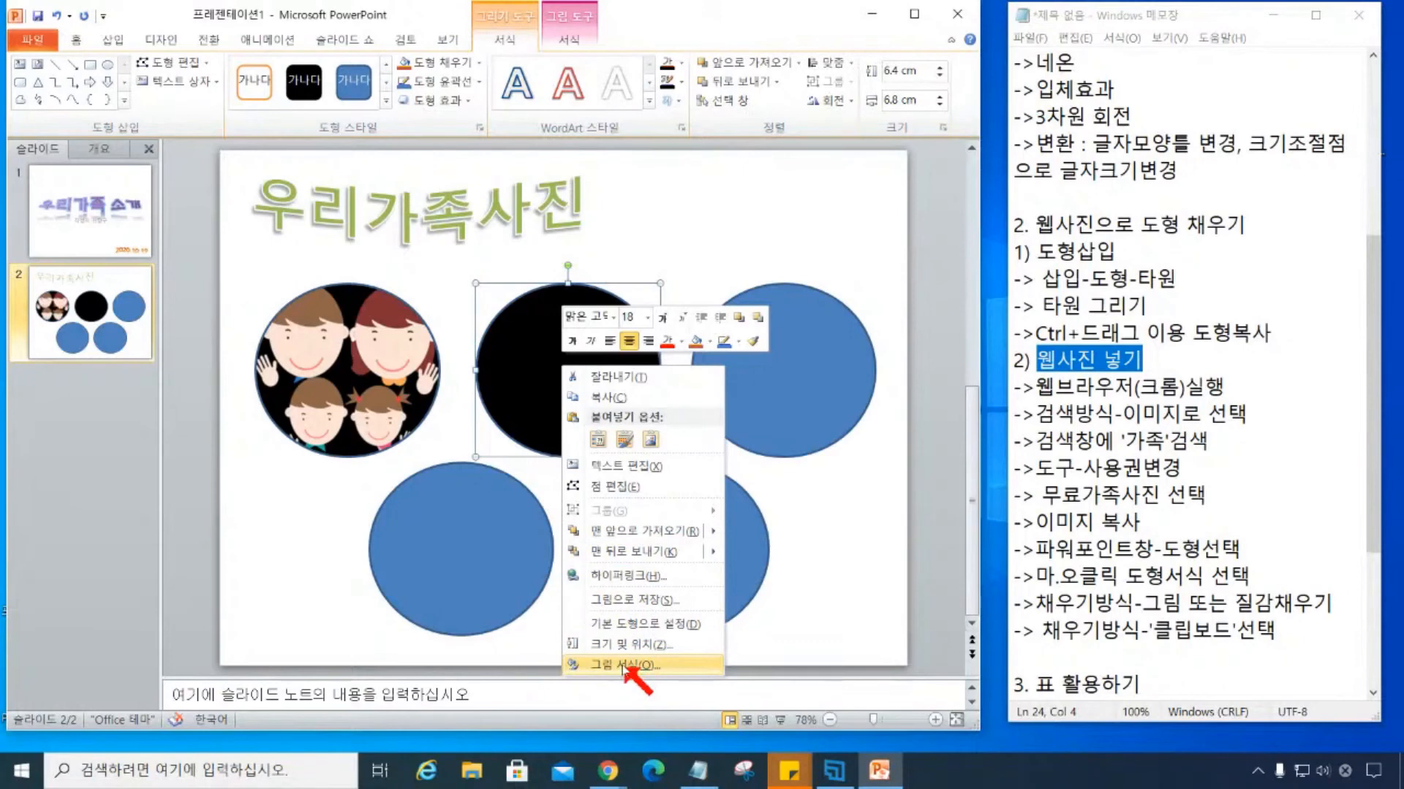
click(495, 406)
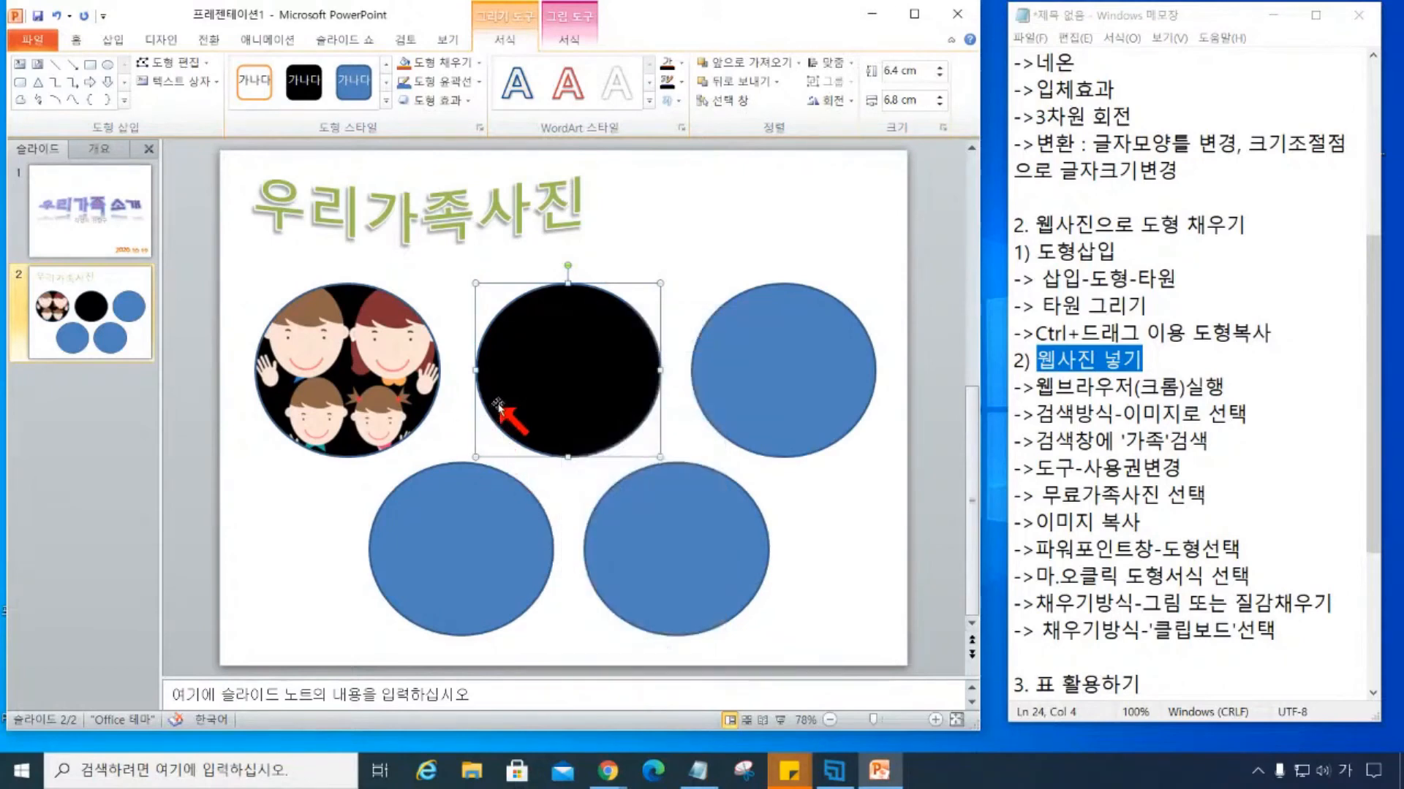
right_click(499, 408)
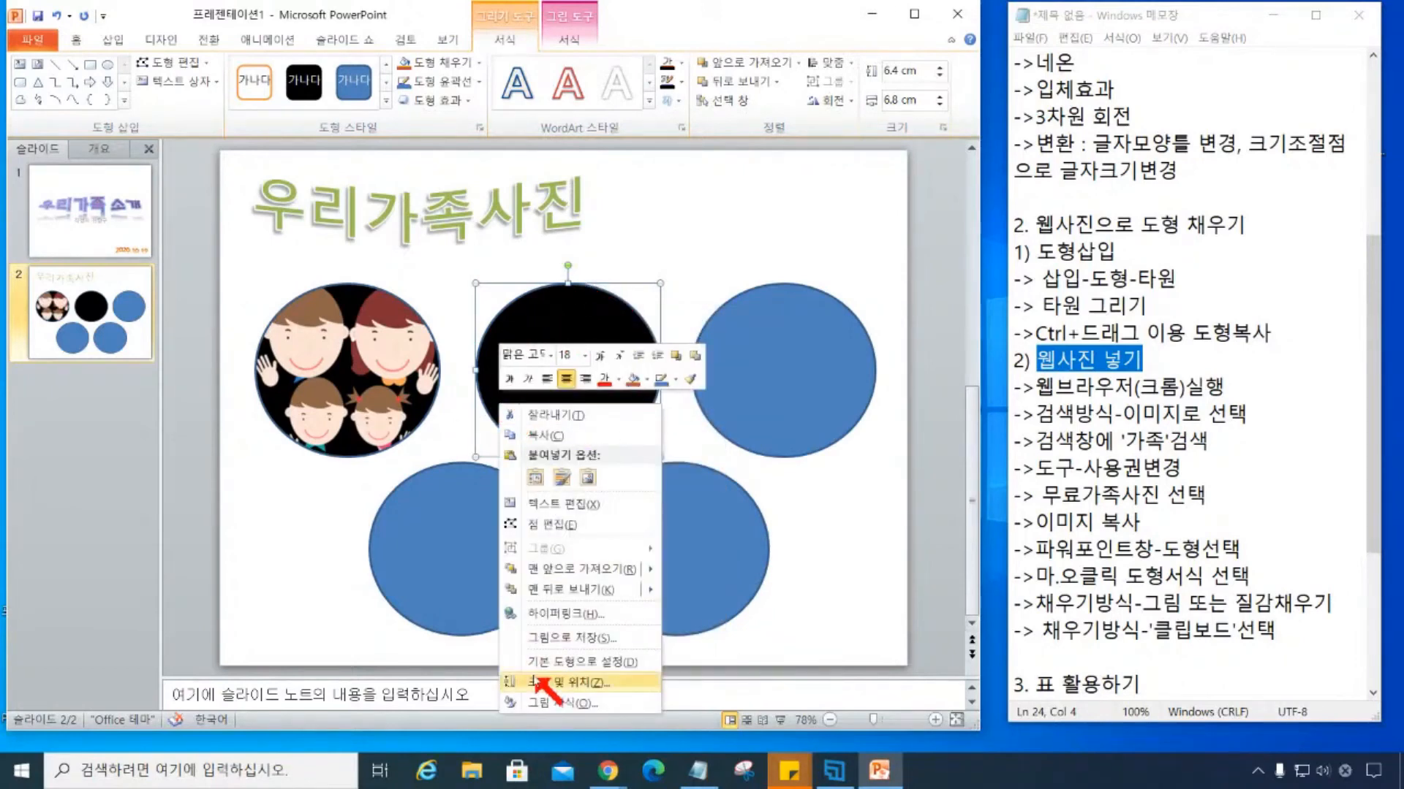
click(573, 701)
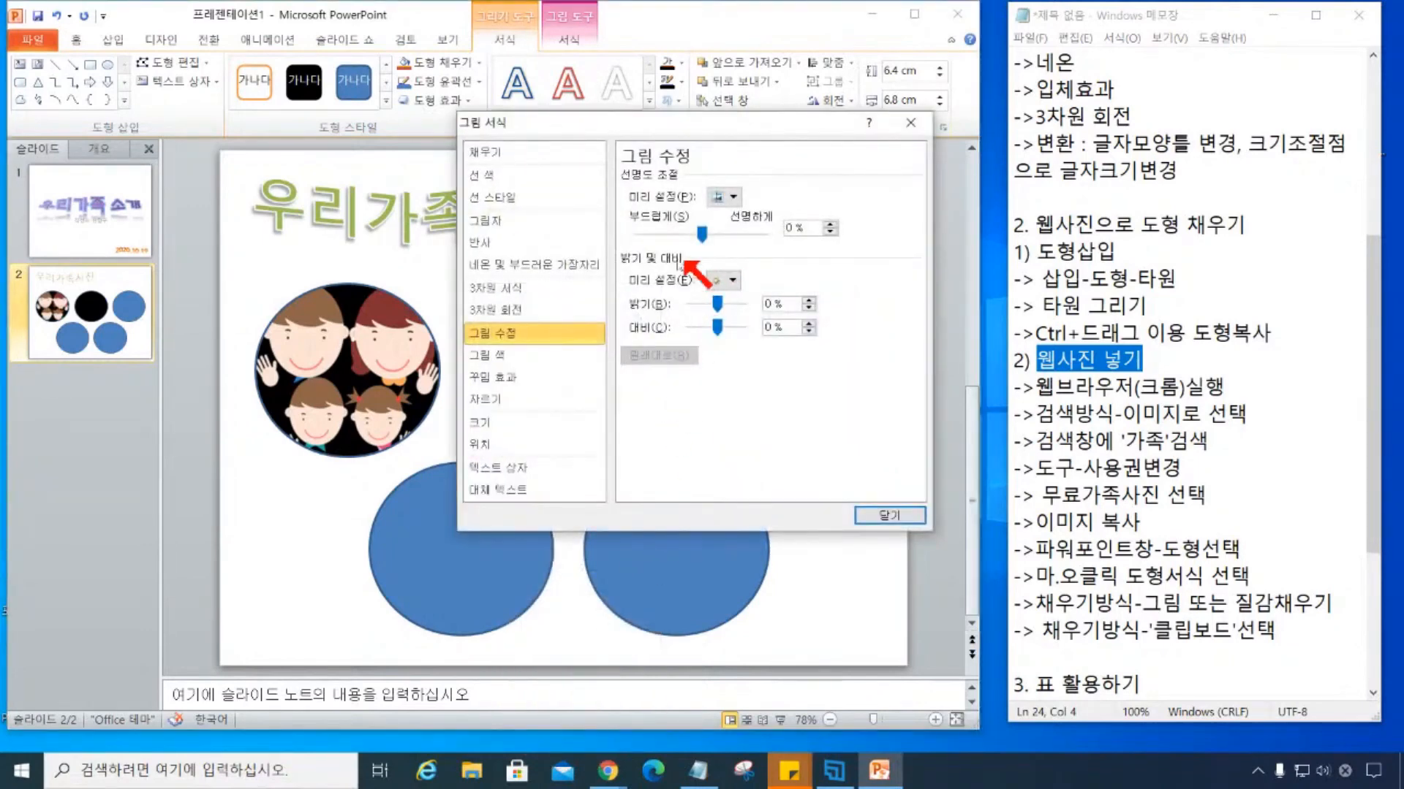
click(498, 152)
click(754, 323)
drag(696, 122, 958, 120)
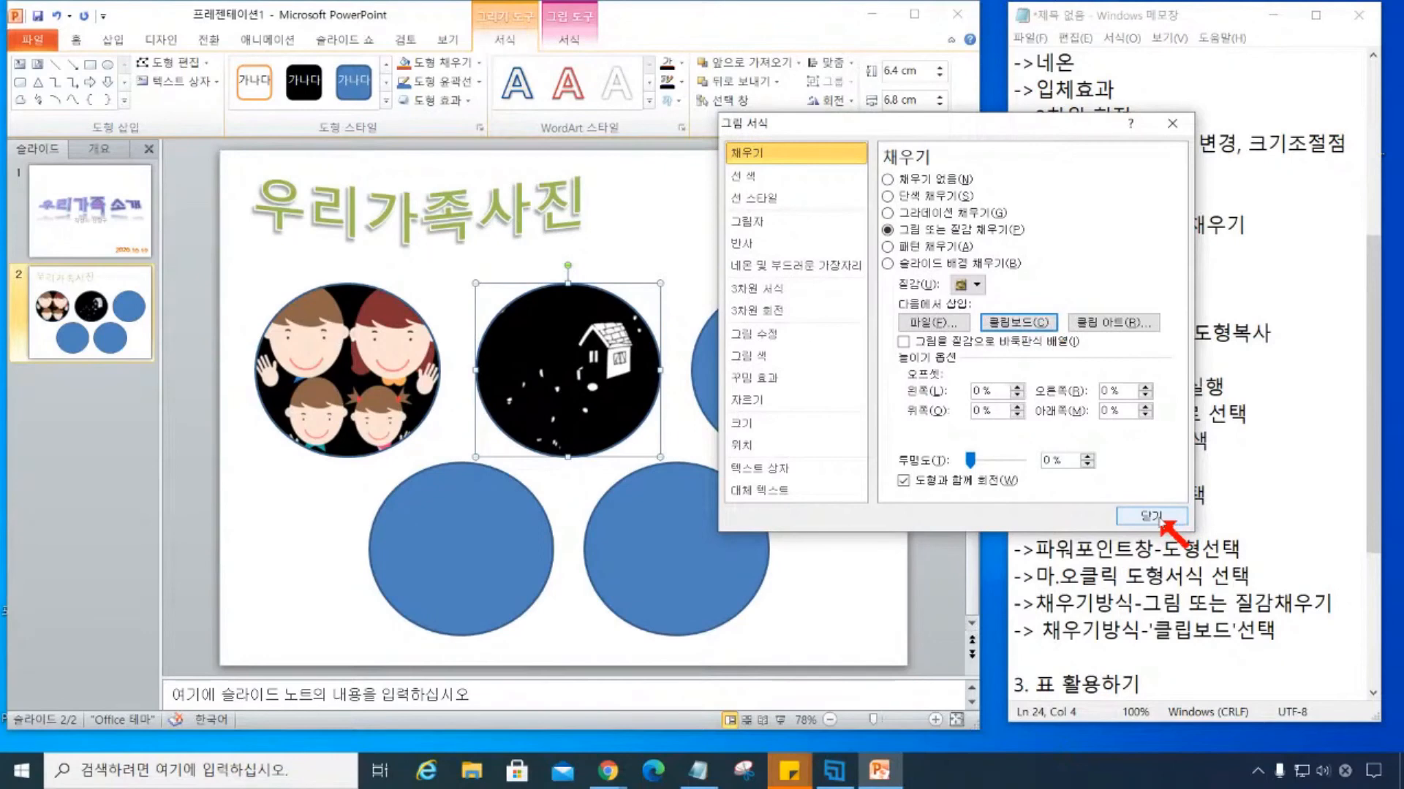
click(1151, 516)
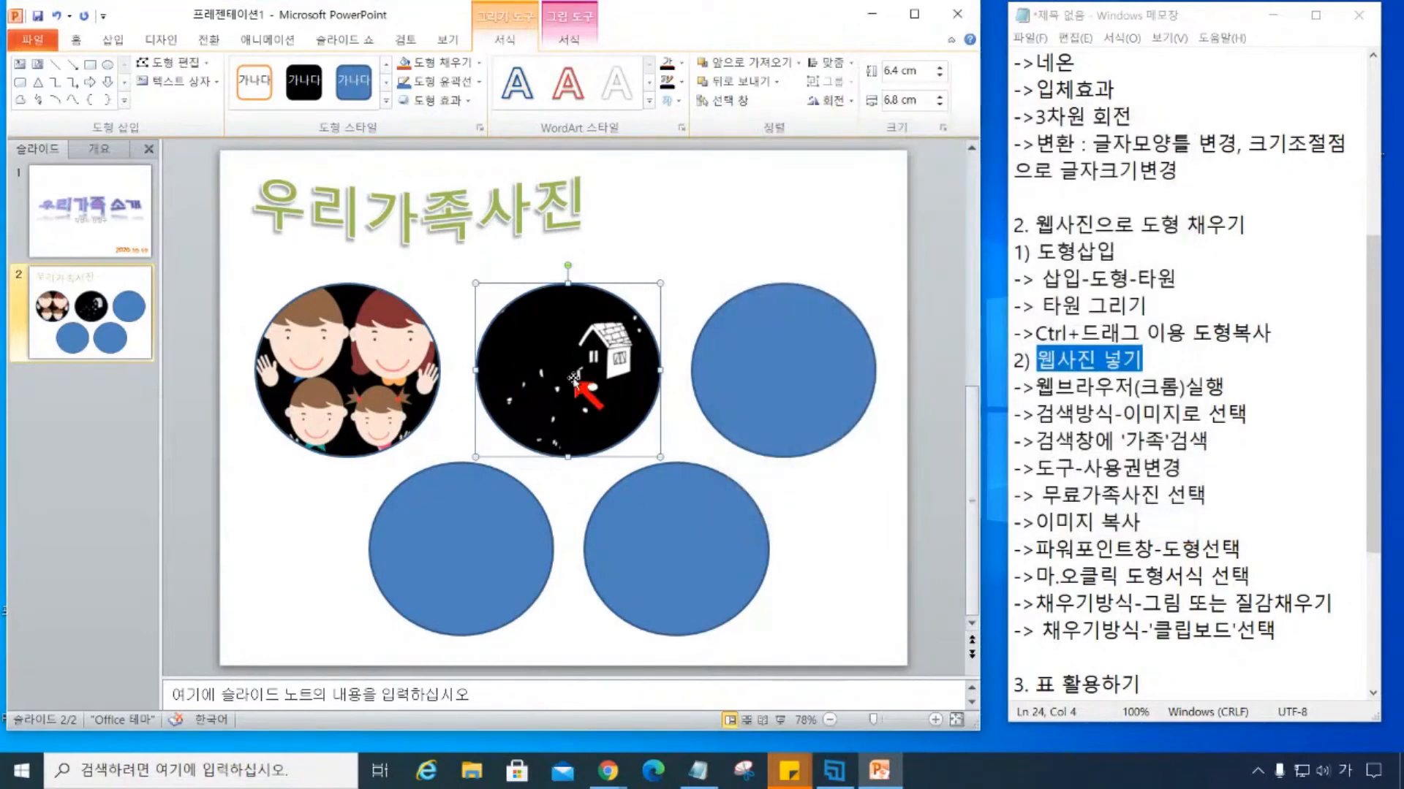